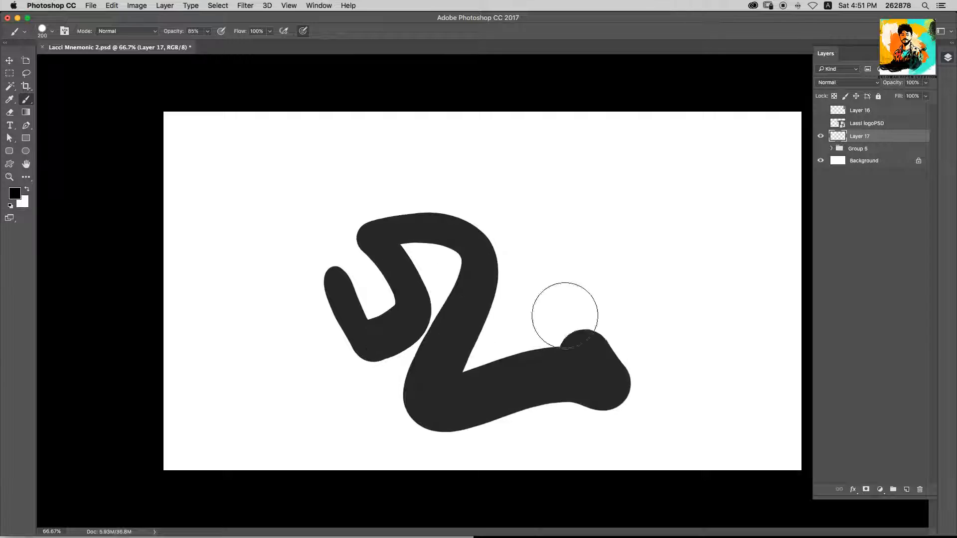
Undo the test stroke on the canvas and set the brush opacity to 100%.
{"action": "key", "text": "super+z"}
{"action": "key", "text": "0"}
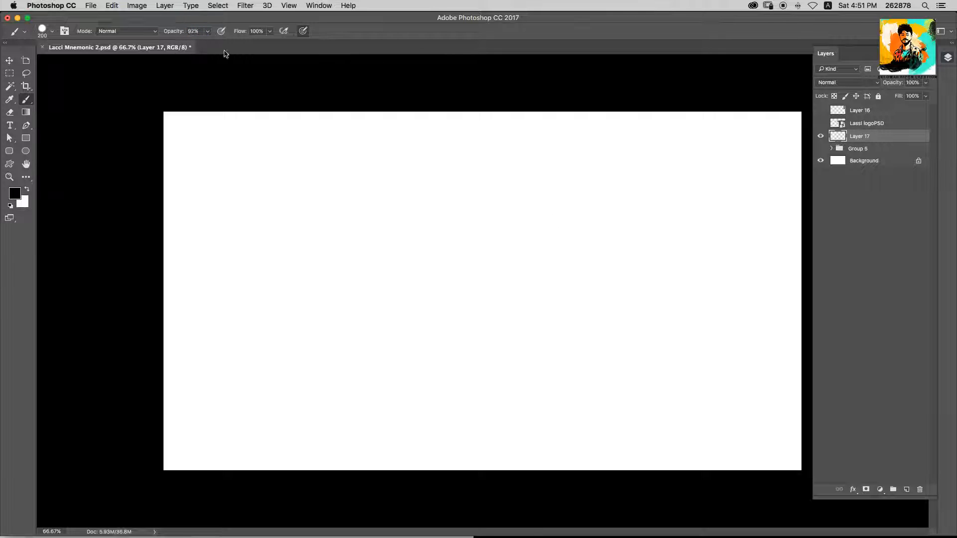
{"action": "key", "text": "9"}
{"action": "key", "text": "9"}
{"action": "key", "text": "0"}
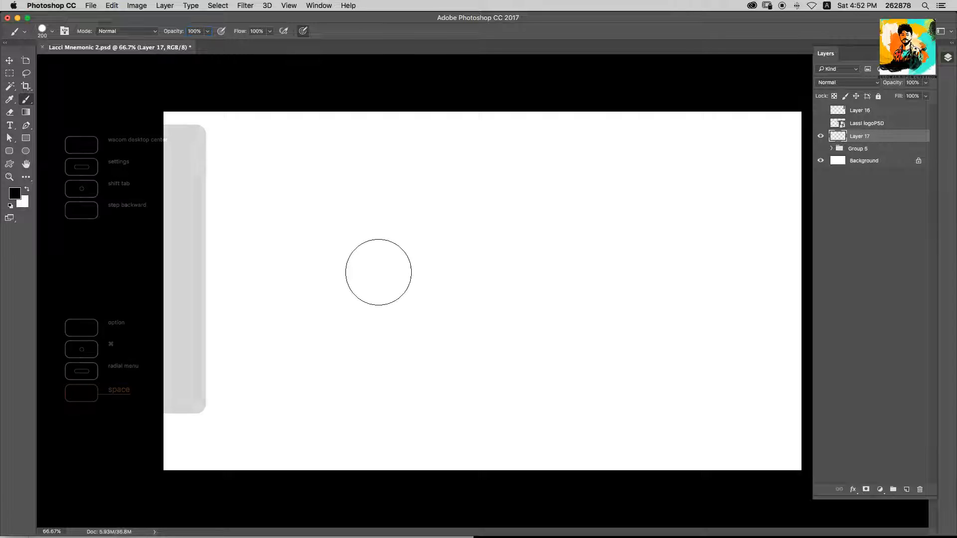
{"action": "mouse_move", "coordinate": [378, 272]}
{"action": "left_mouse_down"}
{"action": "mouse_move", "coordinate": [561, 261]}
{"action": "mouse_move", "coordinate": [437, 188]}
{"action": "left_mouse_up"}
{"action": "key", "text": "super+z"}
{"action": "mouse_move", "coordinate": [402, 283]}
{"action": "left_mouse_down"}
{"action": "mouse_move", "coordinate": [530, 203]}
{"action": "mouse_move", "coordinate": [589, 125]}
{"action": "left_mouse_up"}
{"action": "key", "text": "super+z"}
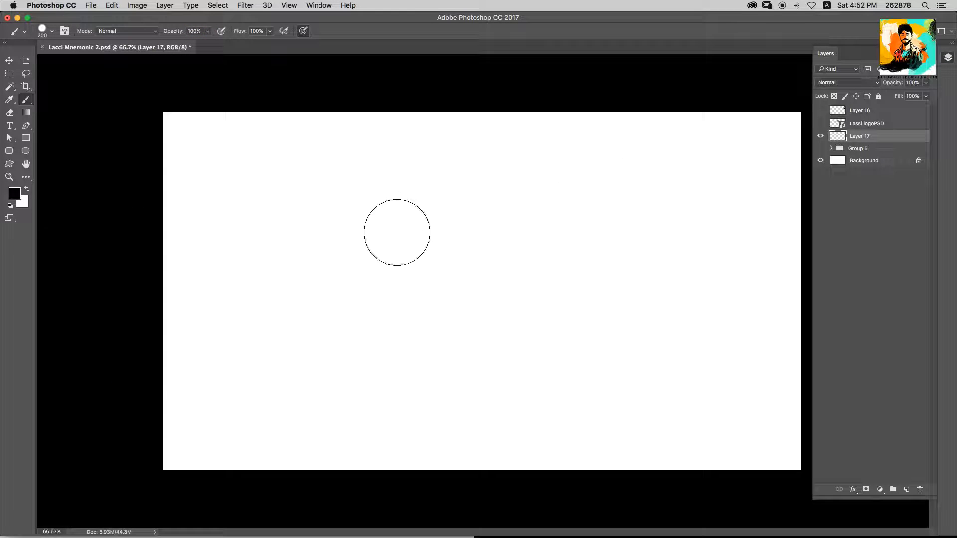
Reduce the brush to 100 px and paint the first Bengali letter with its overhead curve and the loop below it.
{"action": "key", "text": "bracketleft"}
{"action": "key", "text": "bracketleft"}
{"action": "key", "text": "bracketleft"}
{"action": "key", "text": "bracketleft"}
{"action": "left_click_drag", "start_coordinate": [355, 245], "coordinate": [523, 326]}
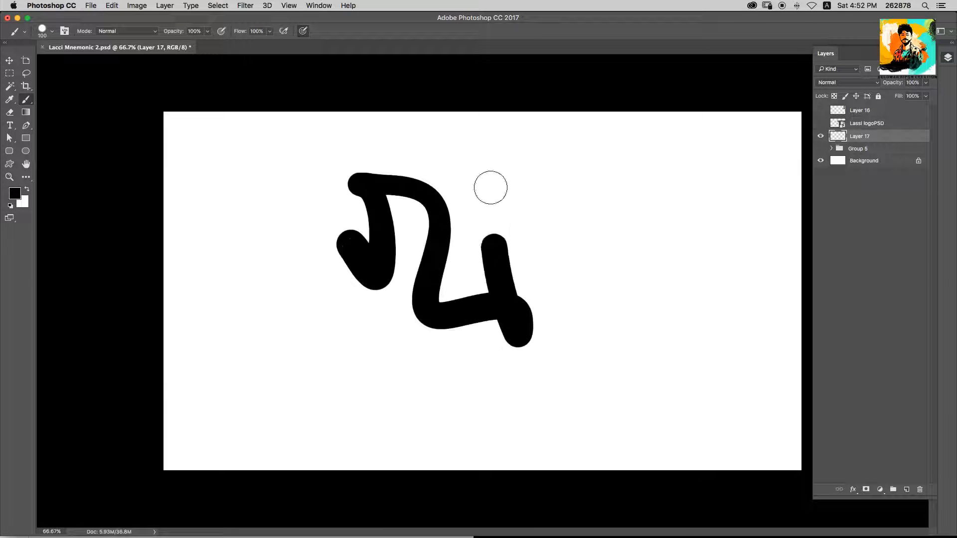
{"action": "mouse_move", "coordinate": [489, 187]}
{"action": "left_mouse_down"}
{"action": "mouse_move", "coordinate": [406, 357]}
{"action": "mouse_move", "coordinate": [553, 441]}
{"action": "left_mouse_up"}
{"action": "left_click_drag", "start_coordinate": [618, 122], "coordinate": [652, 296]}
{"action": "key", "text": "super+z"}
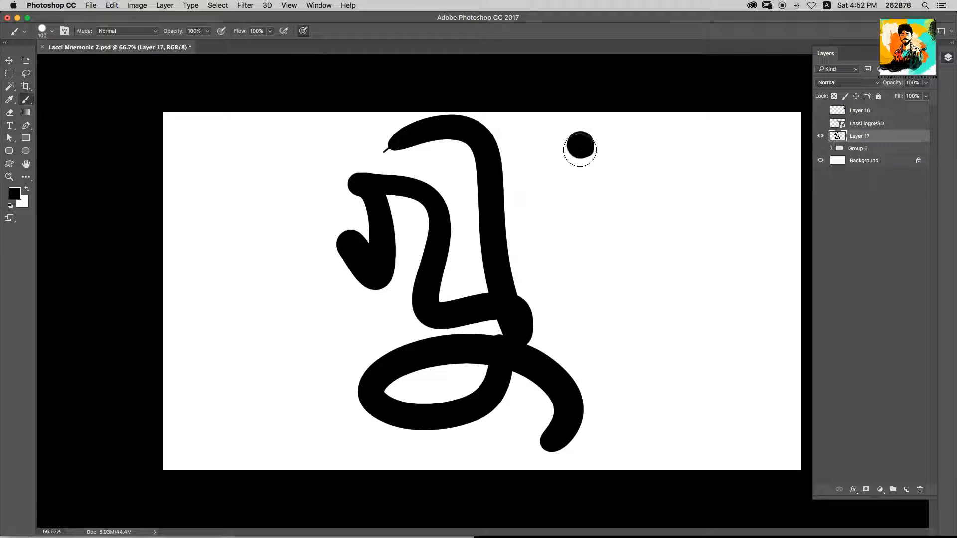
Paint the triangular second letter beside the first one and thicken the first letter's start into a round blob.
{"action": "left_click_drag", "start_coordinate": [578, 144], "coordinate": [611, 317]}
{"action": "mouse_move", "coordinate": [396, 211]}
{"action": "left_mouse_down"}
{"action": "mouse_move", "coordinate": [391, 272]}
{"action": "mouse_move", "coordinate": [353, 261]}
{"action": "left_mouse_up"}
{"action": "left_click_drag", "start_coordinate": [597, 160], "coordinate": [602, 326]}
{"action": "key", "text": "super+z"}
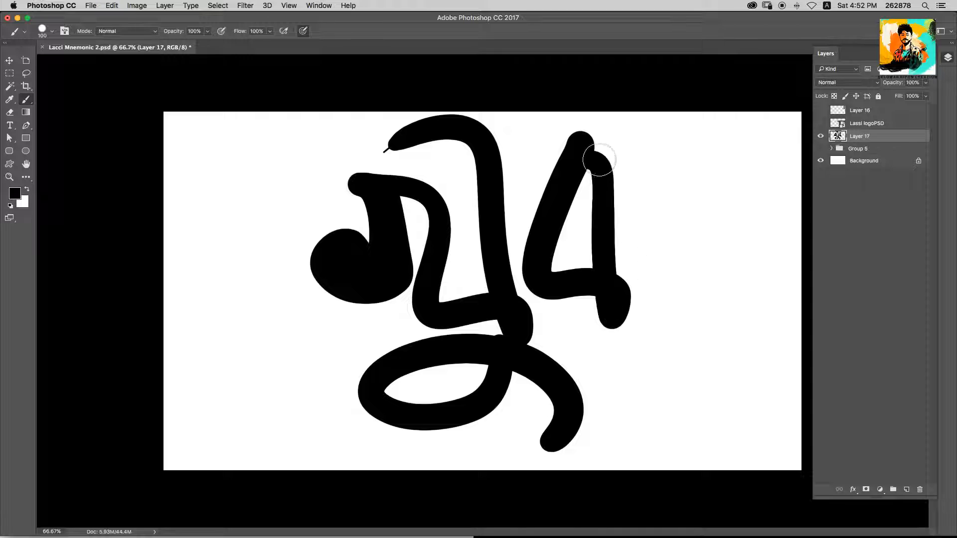
{"action": "left_click_drag", "start_coordinate": [611, 160], "coordinate": [608, 296]}
{"action": "key", "text": "super+z"}
Scale the painted first word to about 64% and add a new empty layer above it.
{"action": "key", "text": "super+t"}
{"action": "left_click_drag", "start_coordinate": [631, 115], "coordinate": [574, 173]}
{"action": "left_click_drag", "start_coordinate": [547, 200], "coordinate": [492, 169]}
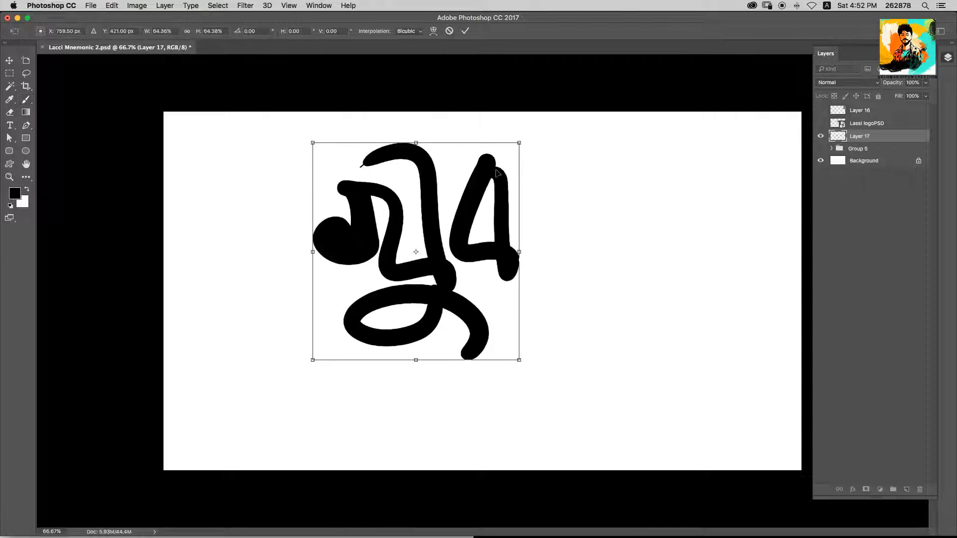
{"action": "key", "text": "Return"}
{"action": "key", "text": "super+shift+n"}
{"action": "key", "text": "Return"}
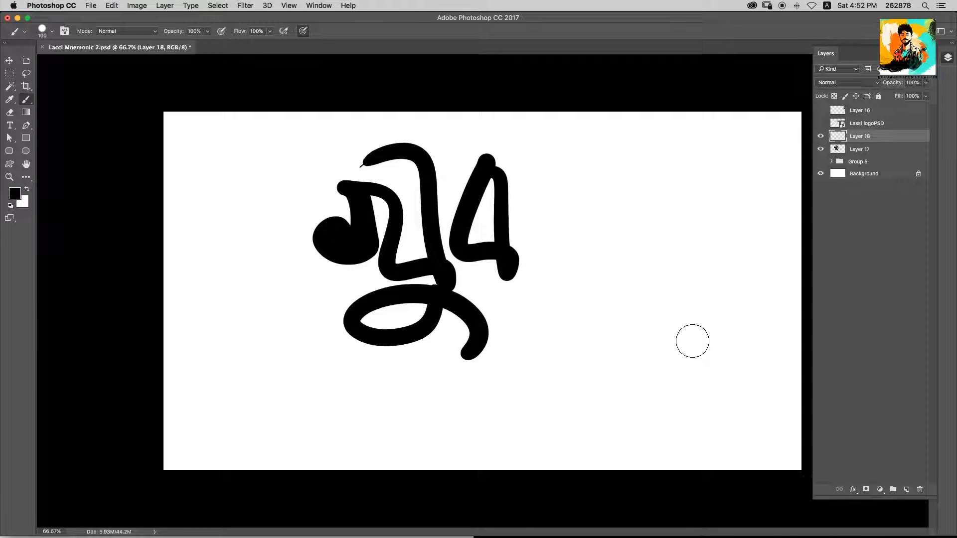
{"action": "key", "text": "bracketright"}
{"action": "key", "text": "bracketright"}
{"action": "left_click_drag", "start_coordinate": [543, 298], "coordinate": [568, 385]}
{"action": "key", "text": "super+z"}
{"action": "mouse_move", "coordinate": [548, 279]}
{"action": "left_mouse_down"}
{"action": "mouse_move", "coordinate": [598, 309]}
{"action": "mouse_move", "coordinate": [553, 431]}
{"action": "mouse_move", "coordinate": [572, 311]}
{"action": "mouse_move", "coordinate": [573, 368]}
{"action": "left_mouse_up"}
{"action": "key", "text": "super+z"}
Reduce the brush to 70 px and try out strokes for the second word's opening letter below the first word.
{"action": "key", "text": "bracketleft"}
{"action": "key", "text": "bracketleft"}
{"action": "key", "text": "bracketleft"}
{"action": "key", "text": "bracketleft"}
{"action": "key", "text": "bracketleft"}
{"action": "left_click_drag", "start_coordinate": [521, 250], "coordinate": [635, 264]}
{"action": "left_click_drag", "start_coordinate": [605, 203], "coordinate": [642, 359]}
{"action": "key", "text": "super+alt+z"}
{"action": "key", "text": "super+alt+z"}
{"action": "key", "text": "super+alt+z"}
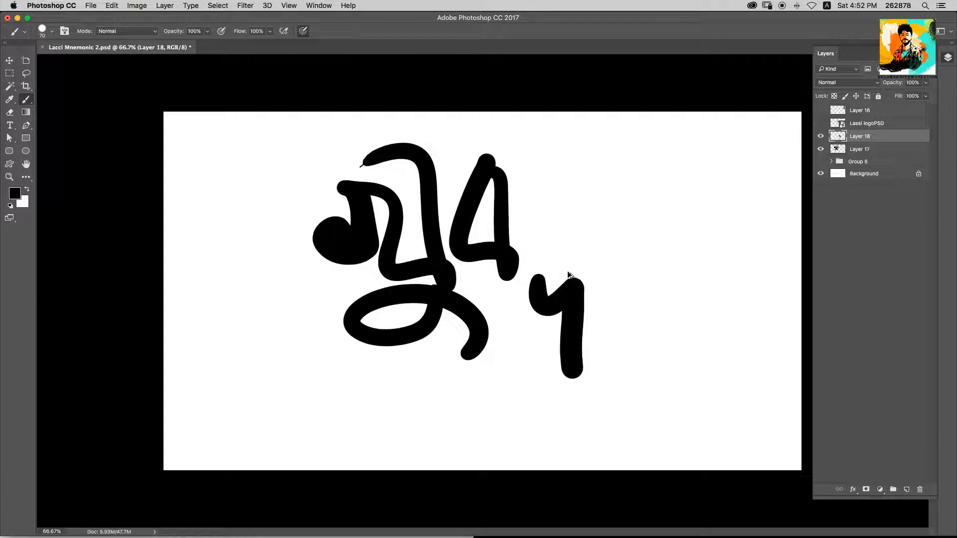
{"action": "left_click_drag", "start_coordinate": [519, 254], "coordinate": [573, 378]}
{"action": "key", "text": "super+z"}
{"action": "left_click_drag", "start_coordinate": [496, 291], "coordinate": [513, 406]}
{"action": "key", "text": "super+z"}
{"action": "left_click_drag", "start_coordinate": [531, 243], "coordinate": [520, 397]}
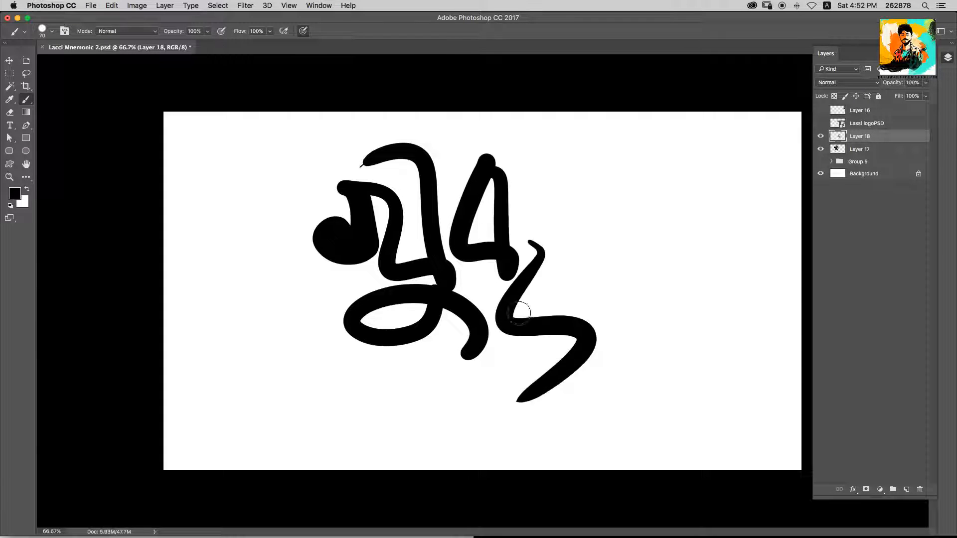
{"action": "key", "text": "super+z"}
Paint the second word's opening letter as an arched hook joined to a vertical bar, with another vertical bar beside it.
{"action": "mouse_move", "coordinate": [486, 297]}
{"action": "left_mouse_down"}
{"action": "mouse_move", "coordinate": [512, 304]}
{"action": "mouse_move", "coordinate": [495, 293]}
{"action": "mouse_move", "coordinate": [586, 331]}
{"action": "left_mouse_up"}
{"action": "left_click_drag", "start_coordinate": [598, 218], "coordinate": [582, 397]}
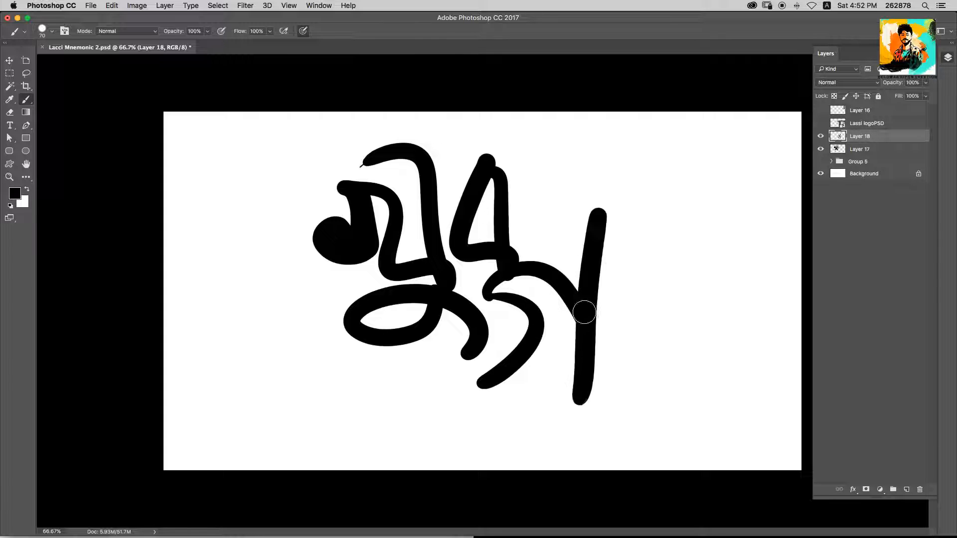
{"action": "key", "text": "super+z"}
{"action": "left_click_drag", "start_coordinate": [563, 296], "coordinate": [560, 309], "text": "super"}
{"action": "key", "text": "super+z"}
{"action": "mouse_move", "coordinate": [578, 238]}
{"action": "left_mouse_down"}
{"action": "mouse_move", "coordinate": [578, 405]}
{"action": "mouse_move", "coordinate": [587, 418]}
{"action": "mouse_move", "coordinate": [622, 256]}
{"action": "mouse_move", "coordinate": [617, 421]}
{"action": "mouse_move", "coordinate": [731, 202]}
{"action": "left_mouse_up"}
{"action": "key", "text": "super+z"}
{"action": "key", "text": "super+z"}
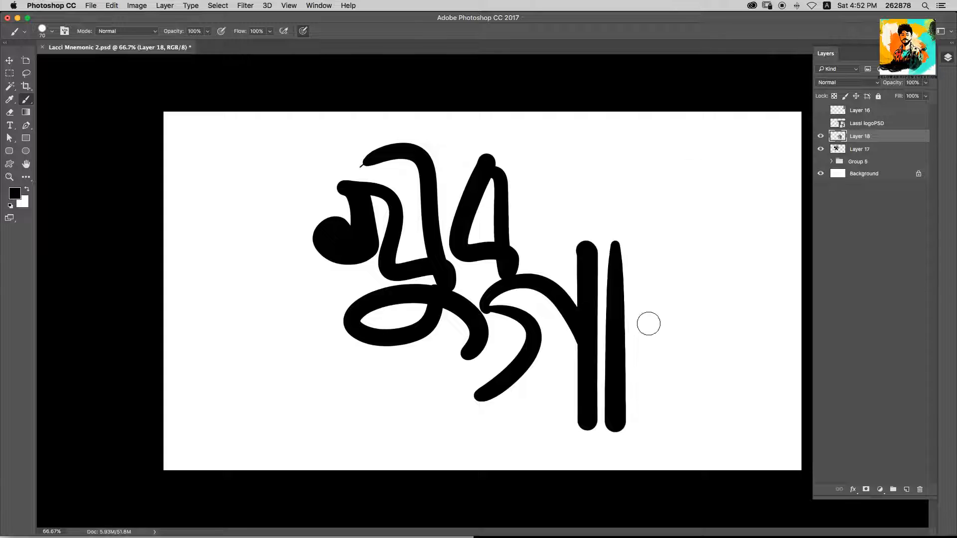
Enlarge the brush to 125 px and paint a tall curved stroke arching over the space for the remaining letters.
{"action": "key", "text": "bracketright"}
{"action": "key", "text": "bracketright"}
{"action": "key", "text": "bracketright"}
{"action": "key", "text": "bracketright"}
{"action": "mouse_move", "coordinate": [651, 417]}
{"action": "left_mouse_down"}
{"action": "mouse_move", "coordinate": [650, 366]}
{"action": "mouse_move", "coordinate": [731, 220]}
{"action": "mouse_move", "coordinate": [728, 196]}
{"action": "left_mouse_up"}
{"action": "key", "text": "super+z"}
{"action": "key", "text": "super+z"}
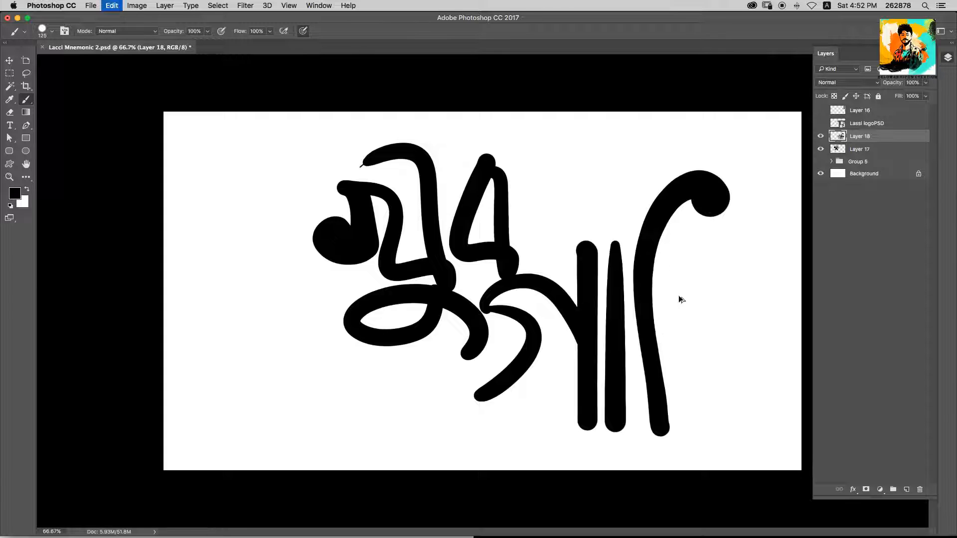
{"action": "mouse_move", "coordinate": [654, 433]}
{"action": "left_mouse_down"}
{"action": "mouse_move", "coordinate": [747, 179]}
{"action": "mouse_move", "coordinate": [758, 194]}
{"action": "left_mouse_up"}
{"action": "mouse_move", "coordinate": [677, 267]}
{"action": "left_mouse_down"}
{"action": "mouse_move", "coordinate": [718, 301]}
{"action": "mouse_move", "coordinate": [702, 282]}
{"action": "mouse_move", "coordinate": [684, 321]}
{"action": "mouse_move", "coordinate": [694, 281]}
{"action": "mouse_move", "coordinate": [677, 260]}
{"action": "mouse_move", "coordinate": [683, 322]}
{"action": "mouse_move", "coordinate": [681, 291]}
{"action": "mouse_move", "coordinate": [702, 299]}
{"action": "left_mouse_up"}
{"action": "key", "text": "super+z"}
{"action": "key", "text": "super+z"}
{"action": "key", "text": "super+z"}
{"action": "key", "text": "super+z"}
Reduce the brush to 80 px and paint the compact conjunct letter beneath the tall arch.
{"action": "key", "text": "bracketleft"}
{"action": "key", "text": "bracketleft"}
{"action": "key", "text": "bracketleft"}
{"action": "key", "text": "super+z"}
{"action": "mouse_move", "coordinate": [679, 265]}
{"action": "left_mouse_down"}
{"action": "mouse_move", "coordinate": [760, 352]}
{"action": "mouse_move", "coordinate": [750, 301]}
{"action": "mouse_move", "coordinate": [735, 393]}
{"action": "mouse_move", "coordinate": [763, 419]}
{"action": "left_mouse_up"}
{"action": "key", "text": "super+z"}
{"action": "mouse_move", "coordinate": [736, 297]}
{"action": "left_mouse_down"}
{"action": "mouse_move", "coordinate": [747, 390]}
{"action": "mouse_move", "coordinate": [769, 431]}
{"action": "mouse_move", "coordinate": [662, 298]}
{"action": "mouse_move", "coordinate": [679, 397]}
{"action": "mouse_move", "coordinate": [744, 427]}
{"action": "left_mouse_up"}
{"action": "key", "text": "super+z"}
Transform the second word's layer so that it sits further left, closer to the first word.
{"action": "key", "text": "super+t"}
{"action": "key", "text": "Return"}
{"action": "key", "text": "super+z"}
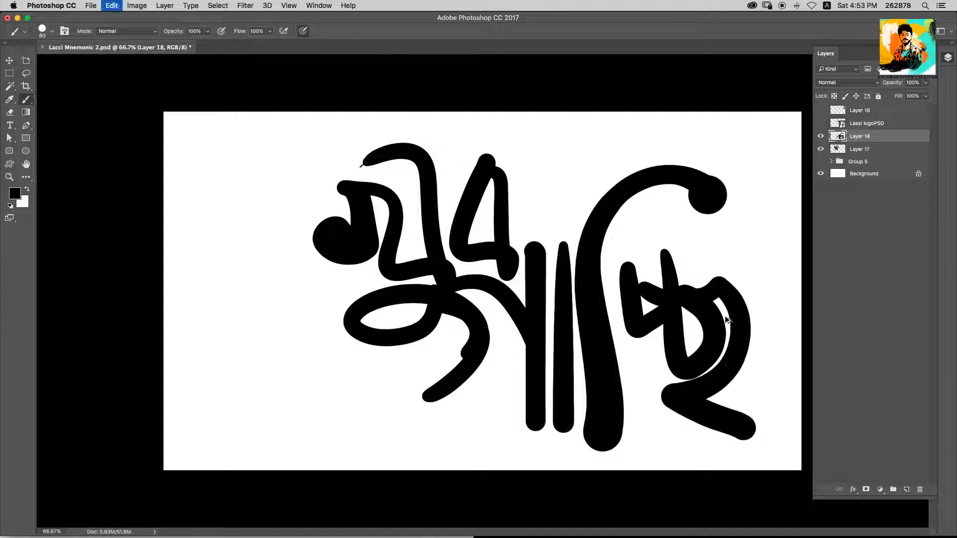
Paint the conjunct's long curved closing tail and a horizontal bar across its top beneath the arch.
{"action": "mouse_move", "coordinate": [693, 295]}
{"action": "left_mouse_down"}
{"action": "mouse_move", "coordinate": [669, 399]}
{"action": "mouse_move", "coordinate": [747, 438]}
{"action": "left_mouse_up"}
{"action": "key", "text": "super+z"}
{"action": "key", "text": "super+z"}
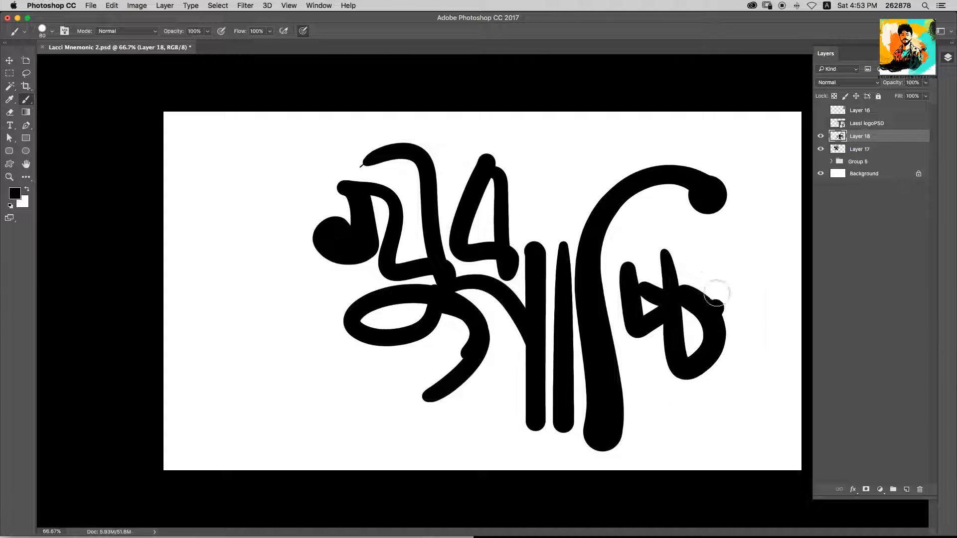
{"action": "mouse_move", "coordinate": [716, 284]}
{"action": "left_mouse_down"}
{"action": "mouse_move", "coordinate": [662, 409]}
{"action": "mouse_move", "coordinate": [746, 433]}
{"action": "mouse_move", "coordinate": [742, 350]}
{"action": "mouse_move", "coordinate": [753, 443]}
{"action": "left_mouse_up"}
{"action": "key", "text": "super+z"}
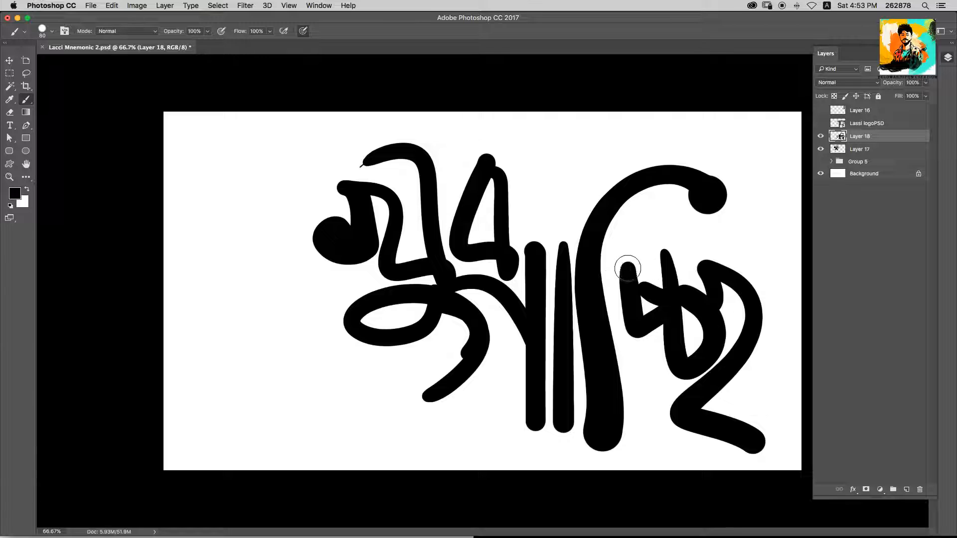
{"action": "left_click_drag", "start_coordinate": [613, 279], "coordinate": [684, 264]}
{"action": "mouse_move", "coordinate": [617, 225]}
{"action": "left_mouse_down"}
{"action": "mouse_move", "coordinate": [669, 198]}
{"action": "mouse_move", "coordinate": [688, 201]}
{"action": "left_mouse_up"}
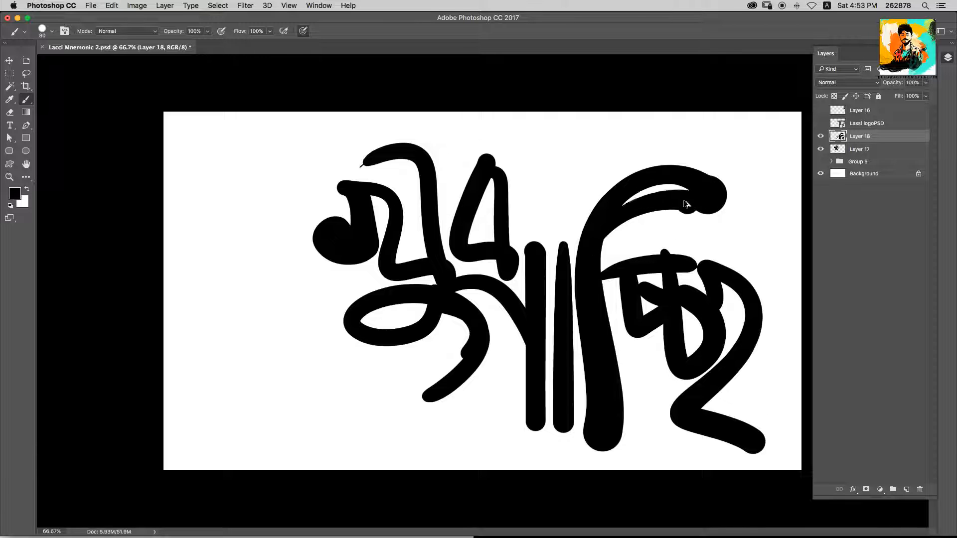
{"action": "key", "text": "super+z"}
Scale the second word down as a whole and nudge the first word slightly up and left.
{"action": "key", "text": "super+t"}
{"action": "left_click_drag", "start_coordinate": [765, 165], "coordinate": [710, 193]}
{"action": "key", "text": "Return"}
{"action": "key", "text": "v"}
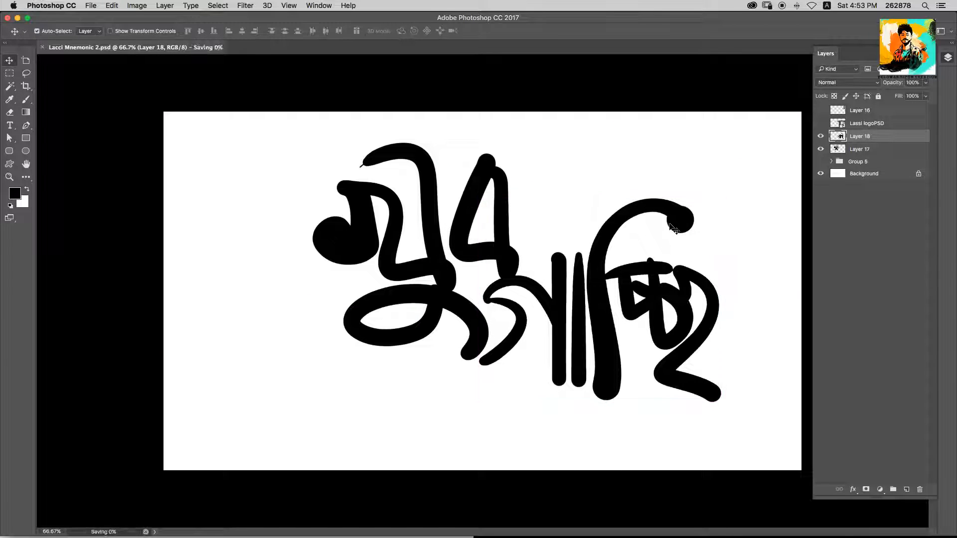
{"action": "left_click_drag", "start_coordinate": [500, 216], "coordinate": [492, 207]}
Show Layer 16 and move its microphone graphic to just above the second word's vertical strokes.
{"action": "left_click", "coordinate": [820, 123]}
{"action": "left_click", "coordinate": [820, 123]}
{"action": "left_click", "coordinate": [820, 110]}
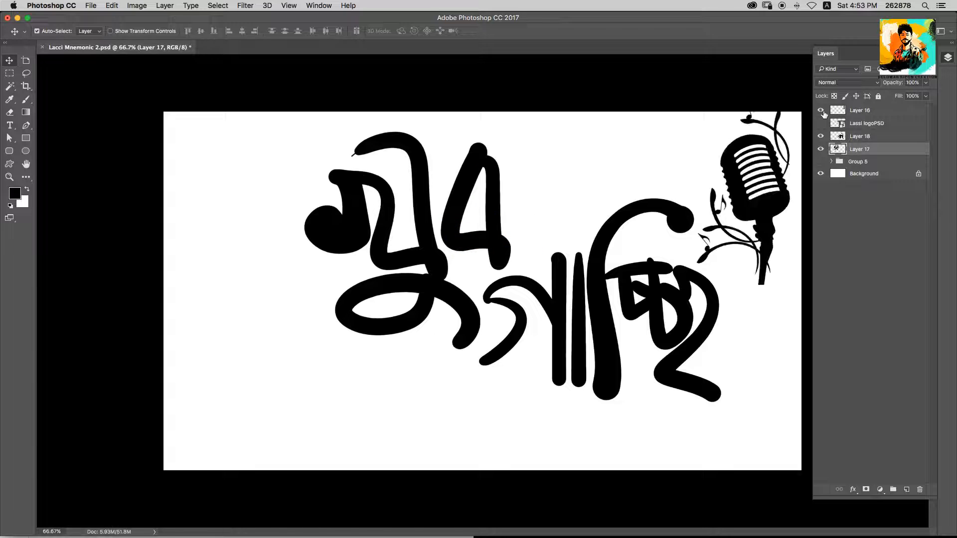
{"action": "left_click_drag", "start_coordinate": [775, 183], "coordinate": [582, 189]}
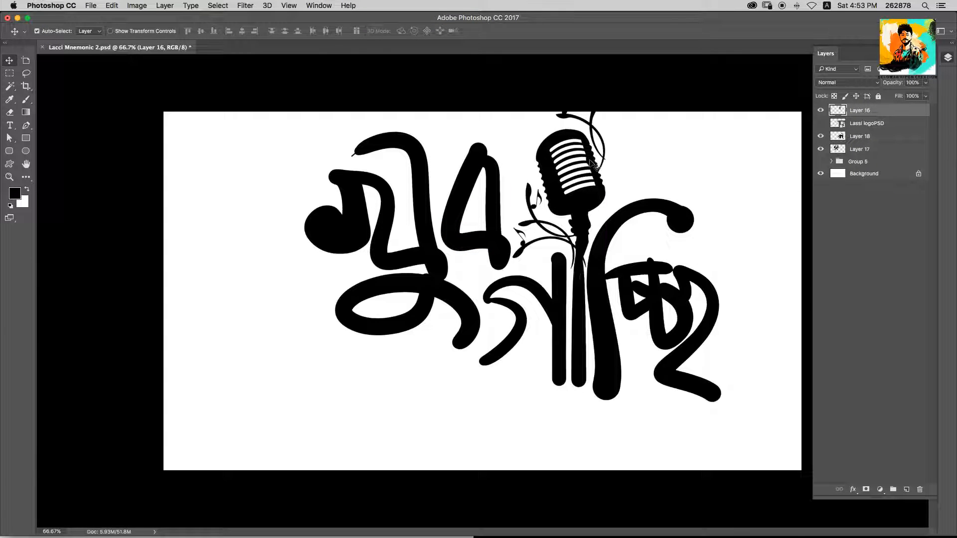
Flip the microphone horizontally, then rotate and place it over the tall arch of the second word.
{"action": "key", "text": "super+t"}
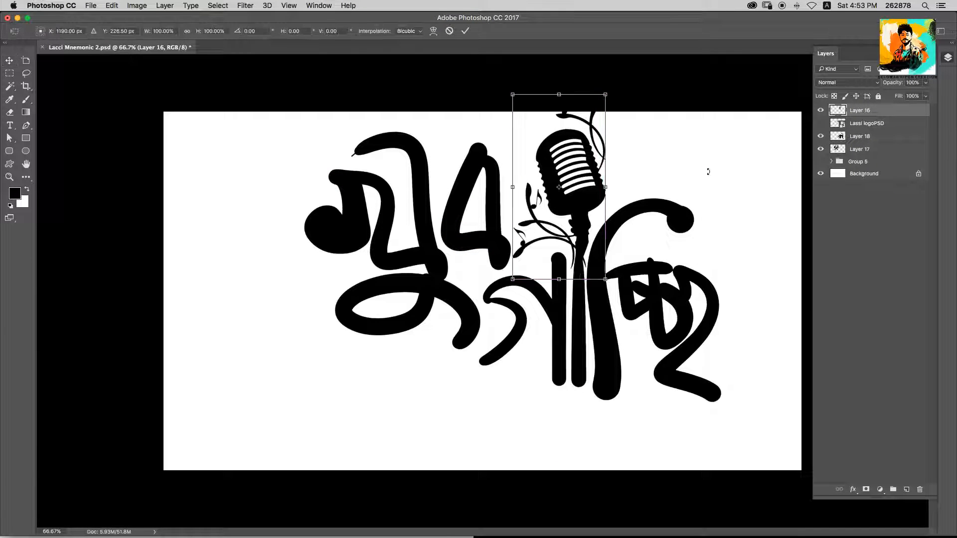
{"action": "right_click", "coordinate": [587, 190]}
{"action": "left_click", "coordinate": [618, 309]}
{"action": "left_click_drag", "start_coordinate": [570, 248], "coordinate": [609, 249]}
{"action": "mouse_move", "coordinate": [683, 215]}
{"action": "left_mouse_down"}
{"action": "mouse_move", "coordinate": [675, 252]}
{"action": "mouse_move", "coordinate": [671, 180]}
{"action": "mouse_move", "coordinate": [649, 174]}
{"action": "mouse_move", "coordinate": [667, 179]}
{"action": "left_mouse_up"}
{"action": "key", "text": "Return"}
Select the second word's layer and try to erase the arch's round end with an enlarged eraser tip.
{"action": "left_click", "coordinate": [686, 221]}
{"action": "scroll", "coordinate": [686, 221], "scroll_direction": "up", "scroll_amount": 5}
{"action": "key", "text": "e"}
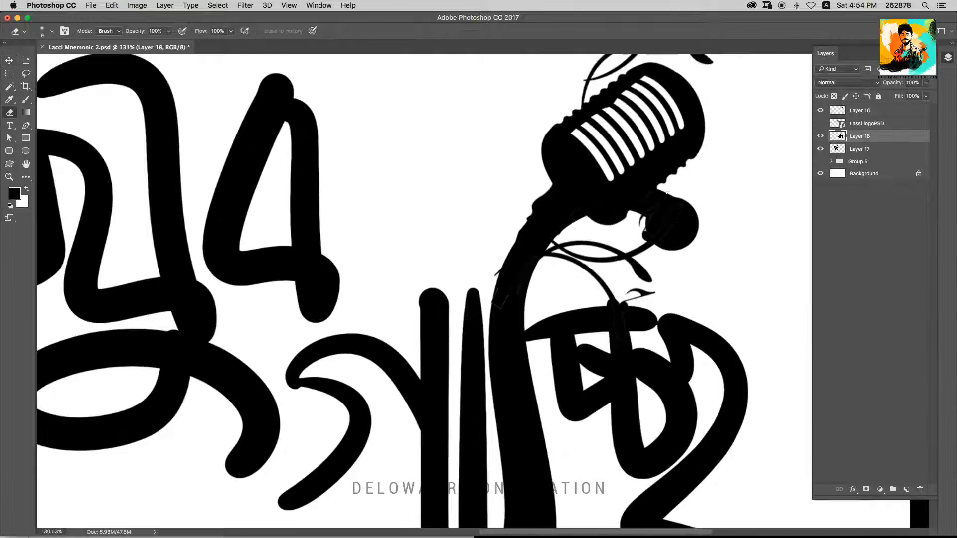
{"action": "key", "text": "]"}
{"action": "key", "text": "]"}
{"action": "key", "text": "]"}
{"action": "key", "text": "]"}
{"action": "key", "text": "]"}
{"action": "key", "text": "]"}
{"action": "key", "text": "]"}
{"action": "key", "text": "]"}
{"action": "mouse_move", "coordinate": [660, 227]}
{"action": "left_mouse_down"}
{"action": "mouse_move", "coordinate": [710, 232]}
{"action": "mouse_move", "coordinate": [696, 207]}
{"action": "left_mouse_up"}
{"action": "key", "text": "super+alt+z"}
Give the eraser a hard round 90 px tip and erase the arch's round end beneath the microphone.
{"action": "left_click", "coordinate": [52, 33]}
{"action": "double_click", "coordinate": [53, 104]}
{"action": "key", "text": "F5"}
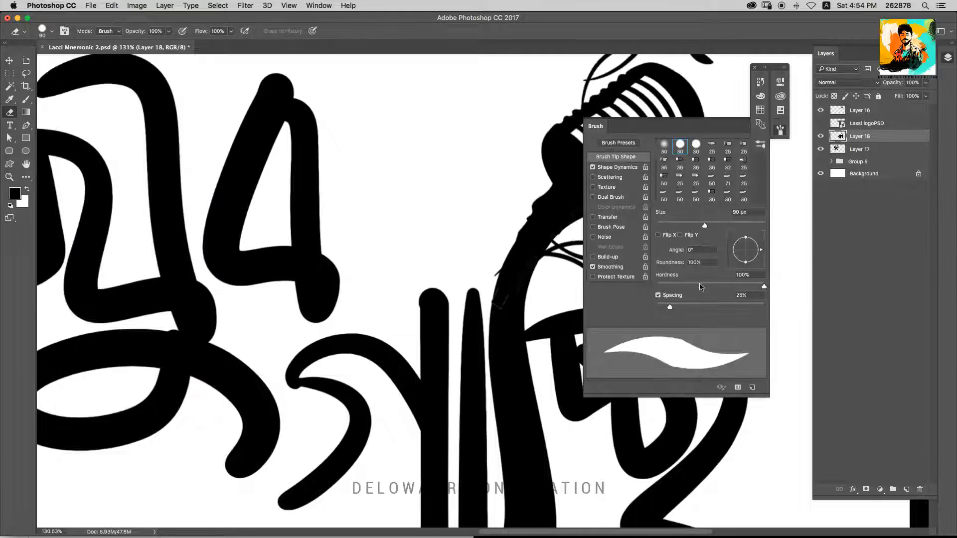
{"action": "key", "text": "F5"}
{"action": "mouse_move", "coordinate": [731, 215]}
{"action": "left_mouse_down"}
{"action": "mouse_move", "coordinate": [662, 248]}
{"action": "mouse_move", "coordinate": [679, 205]}
{"action": "mouse_move", "coordinate": [615, 270]}
{"action": "mouse_move", "coordinate": [677, 238]}
{"action": "mouse_move", "coordinate": [665, 213]}
{"action": "mouse_move", "coordinate": [628, 213]}
{"action": "left_mouse_up"}
{"action": "scroll", "coordinate": [674, 222], "scroll_direction": "down", "scroll_amount": 5}
{"action": "key", "text": "v"}
{"action": "key", "text": "super+0"}
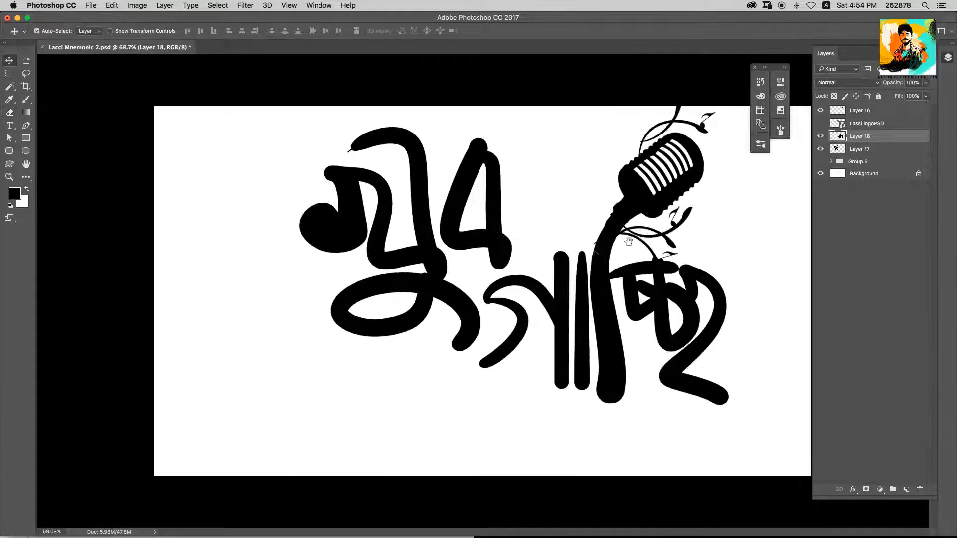
{"action": "left_click", "coordinate": [503, 241]}
{"action": "left_click_drag", "start_coordinate": [602, 315], "coordinate": [594, 358]}
{"action": "key", "text": "super+z"}
Select both word layers and the microphone layer together, scale them down and shift them slightly left.
{"action": "left_click", "coordinate": [623, 200], "text": "shift"}
{"action": "left_click", "coordinate": [502, 240], "text": "shift"}
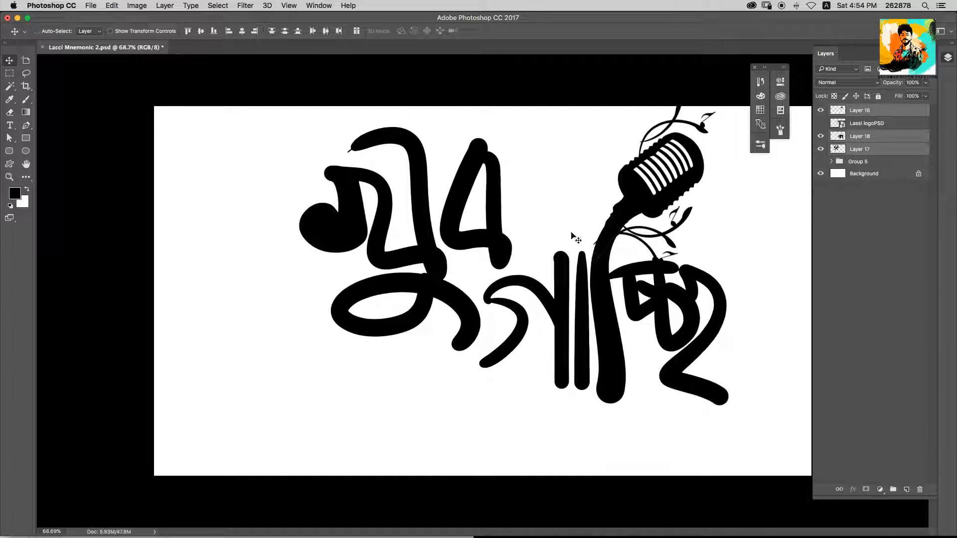
{"action": "key", "text": "super+t"}
{"action": "left_click_drag", "start_coordinate": [732, 101], "coordinate": [645, 136]}
{"action": "key", "text": "Return"}
{"action": "left_click_drag", "start_coordinate": [588, 209], "coordinate": [572, 214]}
{"action": "left_click", "coordinate": [755, 67]}
{"action": "scroll", "coordinate": [523, 288], "scroll_direction": "up", "scroll_amount": 10}
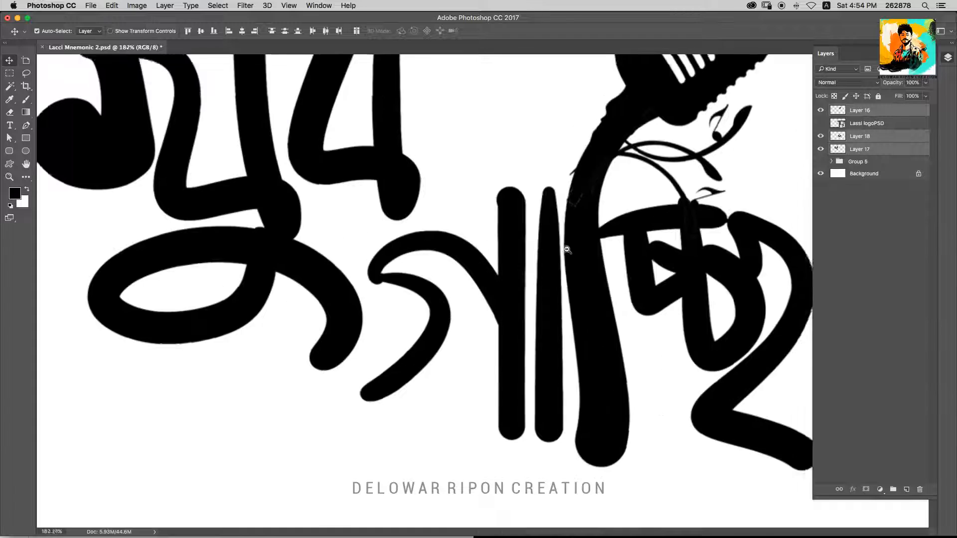
{"action": "left_click", "coordinate": [541, 257]}
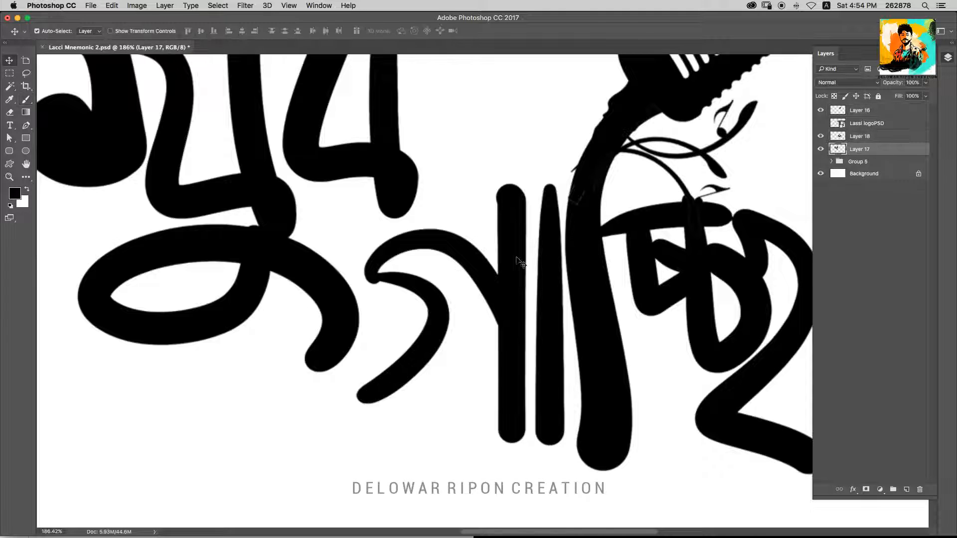
{"action": "key", "text": "super+0"}
{"action": "left_click_drag", "start_coordinate": [605, 251], "coordinate": [637, 244]}
{"action": "mouse_move", "coordinate": [559, 243]}
{"action": "left_mouse_down"}
{"action": "mouse_move", "coordinate": [561, 224]}
{"action": "mouse_move", "coordinate": [621, 224]}
{"action": "left_mouse_up"}
{"action": "key", "text": "super+z"}
Erase the vines below the microphone and the rough handle edges along the curved stem on Layer 16.
{"action": "key", "text": "e"}
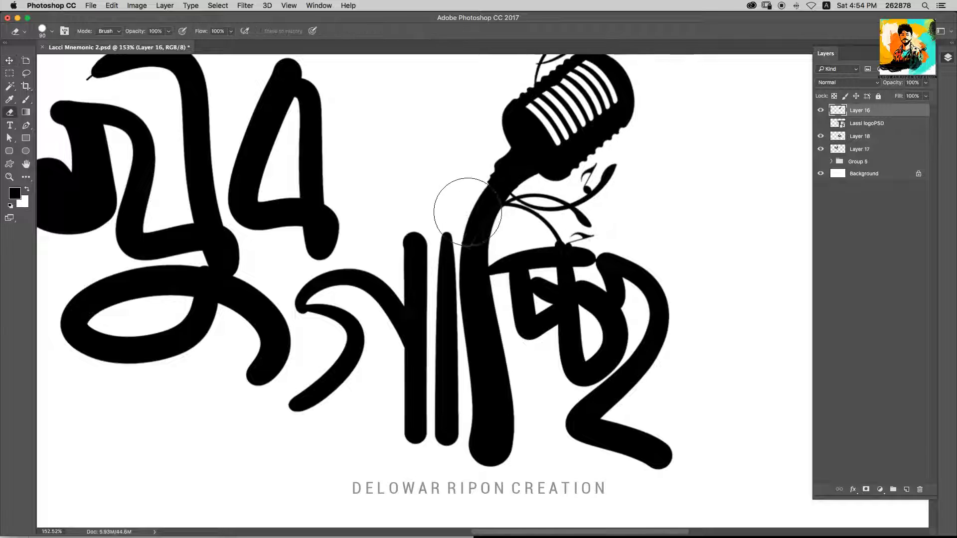
{"action": "left_click", "coordinate": [478, 199]}
{"action": "mouse_move", "coordinate": [495, 227]}
{"action": "left_mouse_down"}
{"action": "mouse_move", "coordinate": [630, 188]}
{"action": "mouse_move", "coordinate": [608, 208]}
{"action": "left_mouse_up"}
{"action": "key", "text": "super+z"}
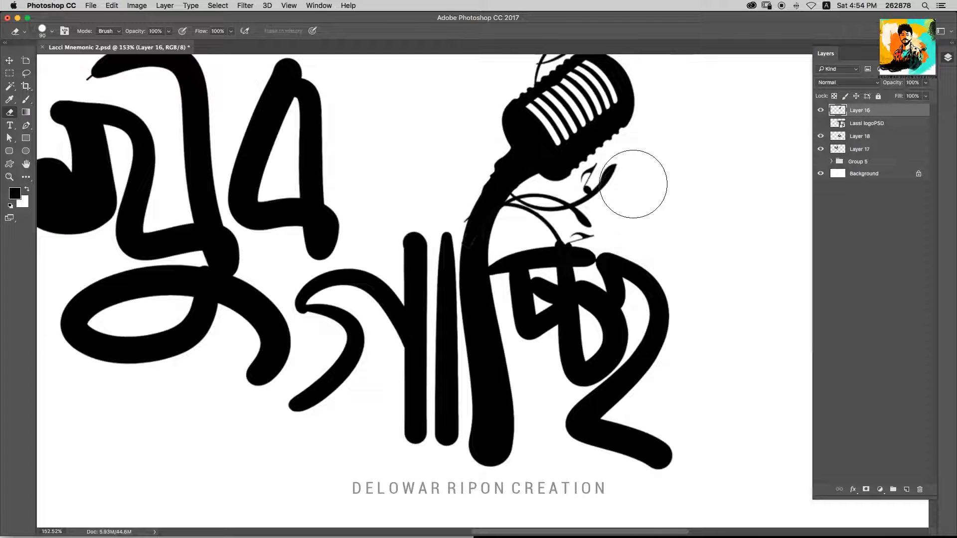
{"action": "mouse_move", "coordinate": [567, 279]}
{"action": "left_mouse_down"}
{"action": "mouse_move", "coordinate": [566, 254]}
{"action": "mouse_move", "coordinate": [519, 223]}
{"action": "mouse_move", "coordinate": [549, 234]}
{"action": "mouse_move", "coordinate": [520, 212]}
{"action": "mouse_move", "coordinate": [583, 246]}
{"action": "mouse_move", "coordinate": [461, 171]}
{"action": "left_mouse_up"}
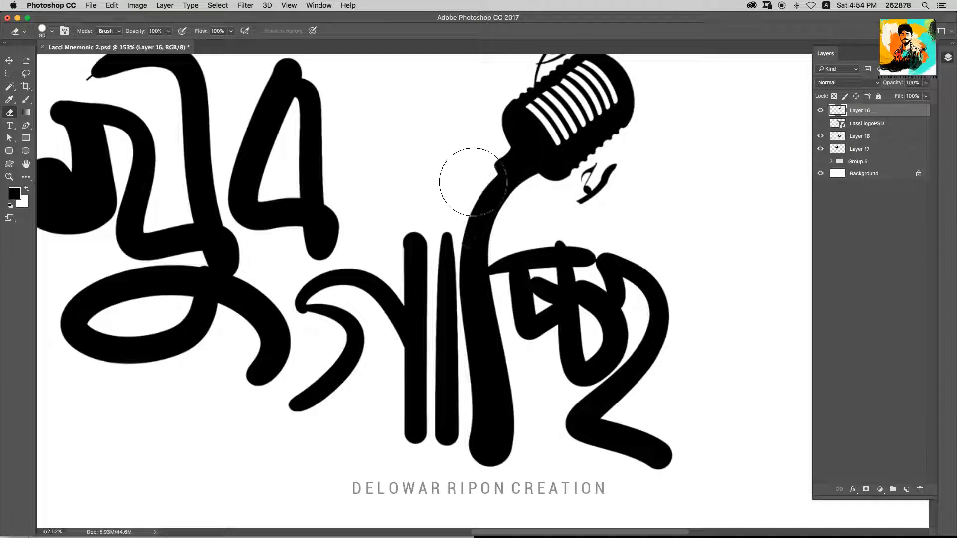
Move the microphone slightly down and right to align it with the end of the curved stem.
{"action": "key", "text": "v"}
{"action": "left_click_drag", "start_coordinate": [531, 149], "coordinate": [540, 155]}
{"action": "key", "text": "e"}
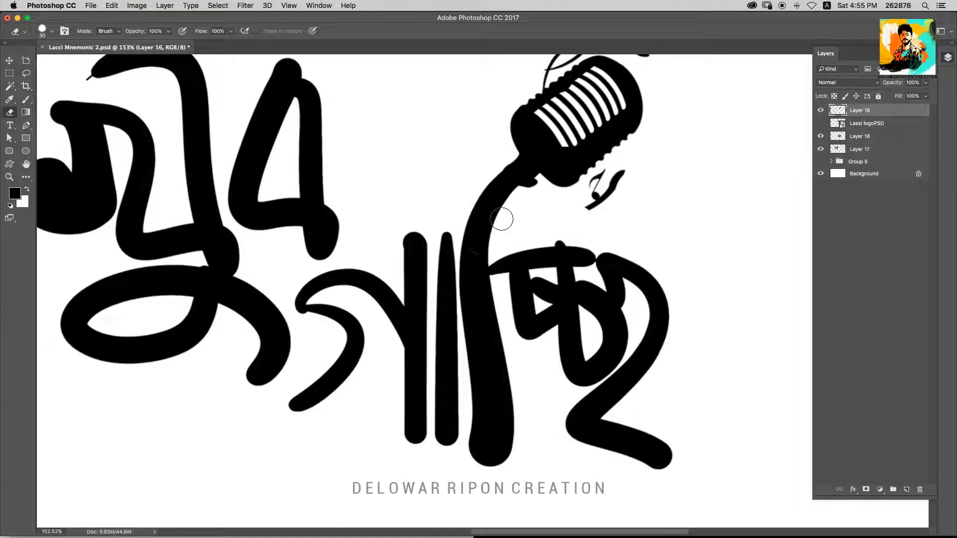
{"action": "key", "text": "v"}
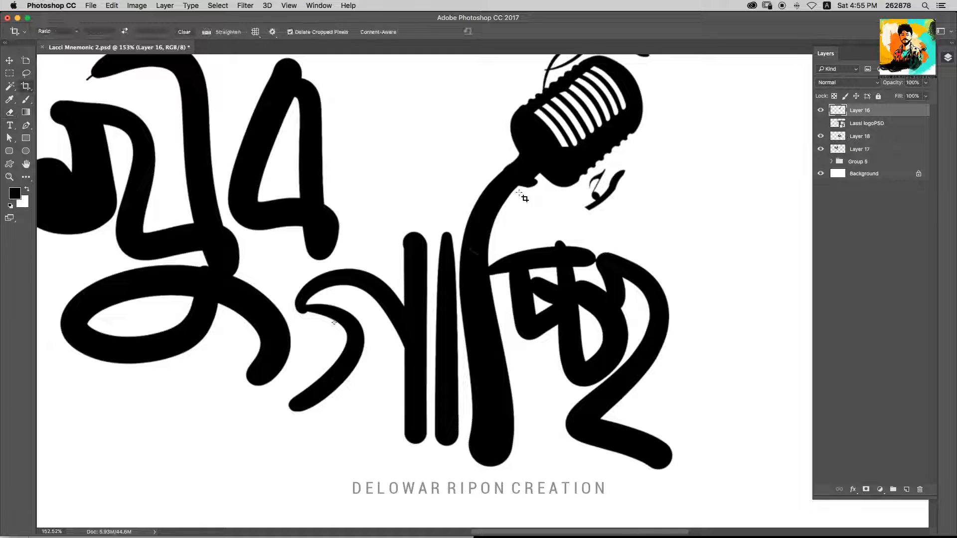
{"action": "left_click_drag", "start_coordinate": [531, 160], "coordinate": [530, 160]}
{"action": "key", "text": "super+z"}
Erase the leftover fragments at the microphone's neck and beside the music note below it, and save the document.
{"action": "key", "text": "e"}
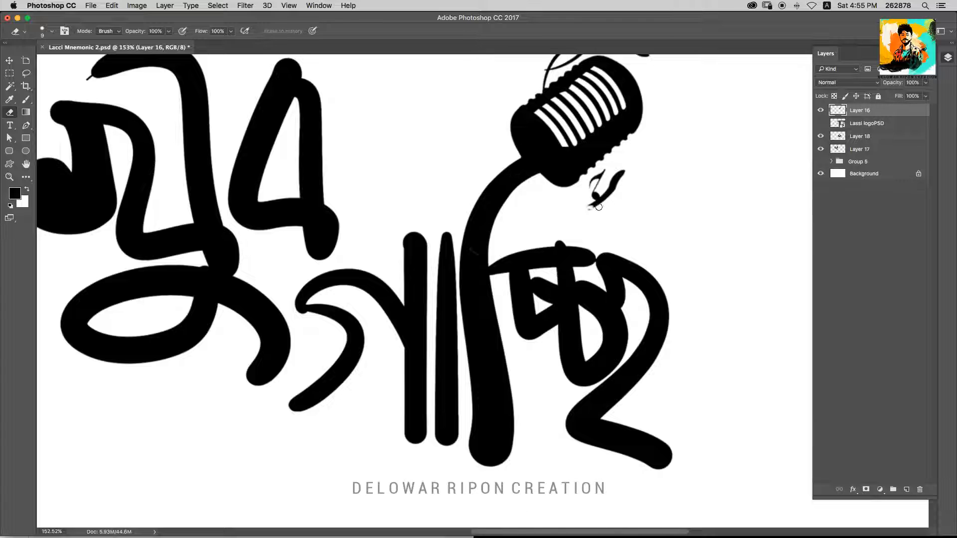
{"action": "left_click_drag", "start_coordinate": [599, 206], "coordinate": [603, 195]}
{"action": "key", "text": "super+0"}
{"action": "key", "text": "v"}
{"action": "key", "text": "super+s"}
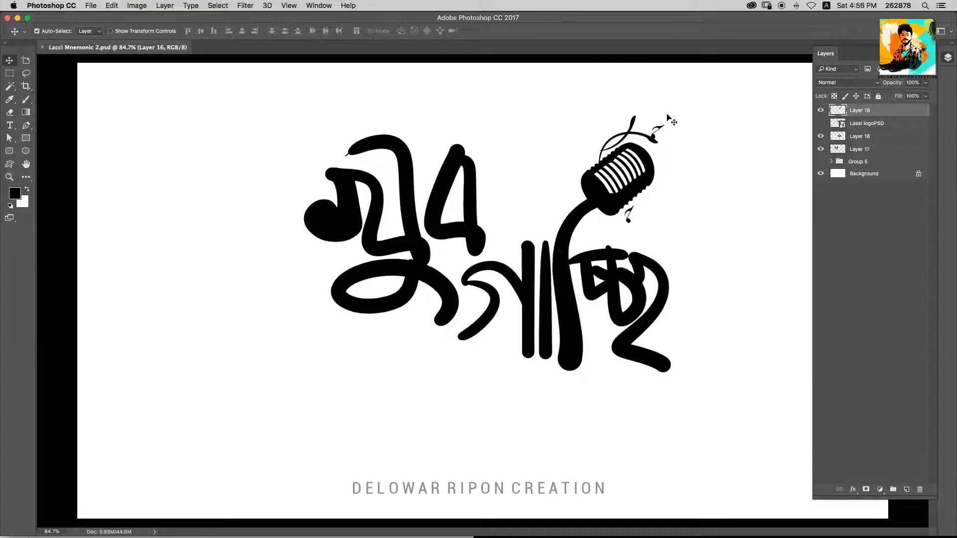
{"action": "scroll", "coordinate": [529, 219], "scroll_direction": "down", "scroll_amount": 3}
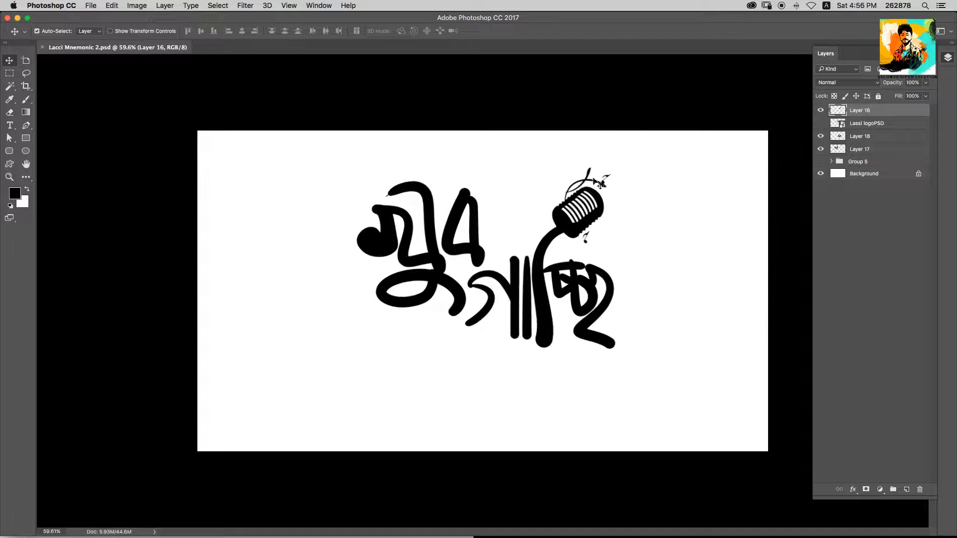
On Layer 18, thicken the left stroke of the conjunct letter beside the curved stem with a 9 px black brush.
{"action": "scroll", "coordinate": [609, 205], "scroll_direction": "up", "scroll_amount": 10}
{"action": "left_click", "coordinate": [577, 222]}
{"action": "key", "text": "b"}
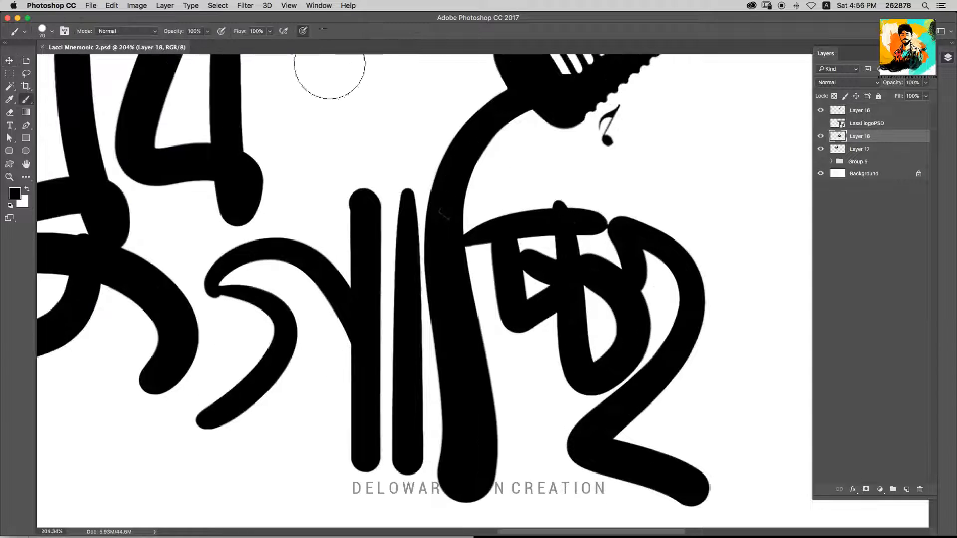
{"action": "left_click_drag", "start_coordinate": [329, 104], "coordinate": [520, 320]}
{"action": "key", "text": "super+z"}
{"action": "key", "text": "bracketleft"}
{"action": "key", "text": "bracketleft"}
{"action": "key", "text": "bracketleft"}
{"action": "key", "text": "bracketleft"}
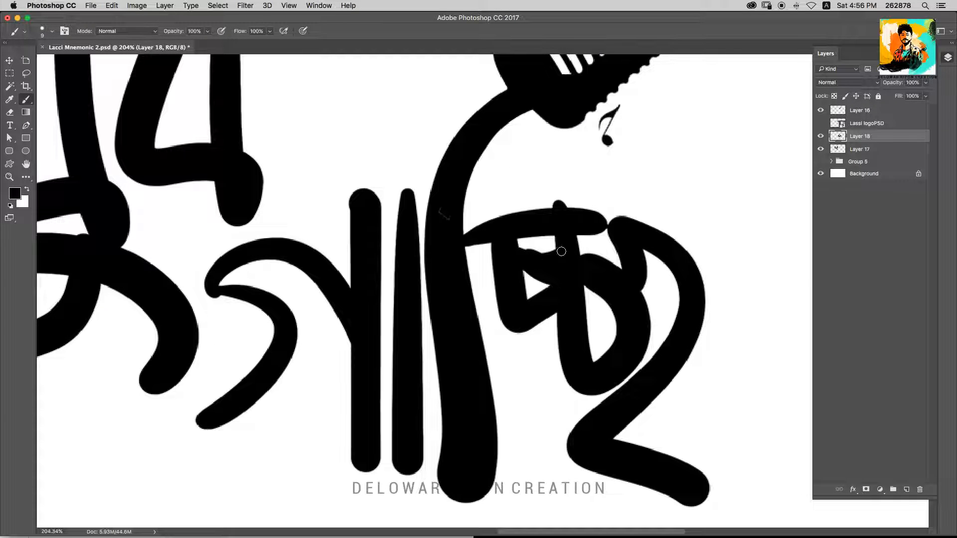
{"action": "mouse_move", "coordinate": [496, 278]}
{"action": "left_mouse_down"}
{"action": "mouse_move", "coordinate": [507, 355]}
{"action": "mouse_move", "coordinate": [511, 336]}
{"action": "left_mouse_up"}
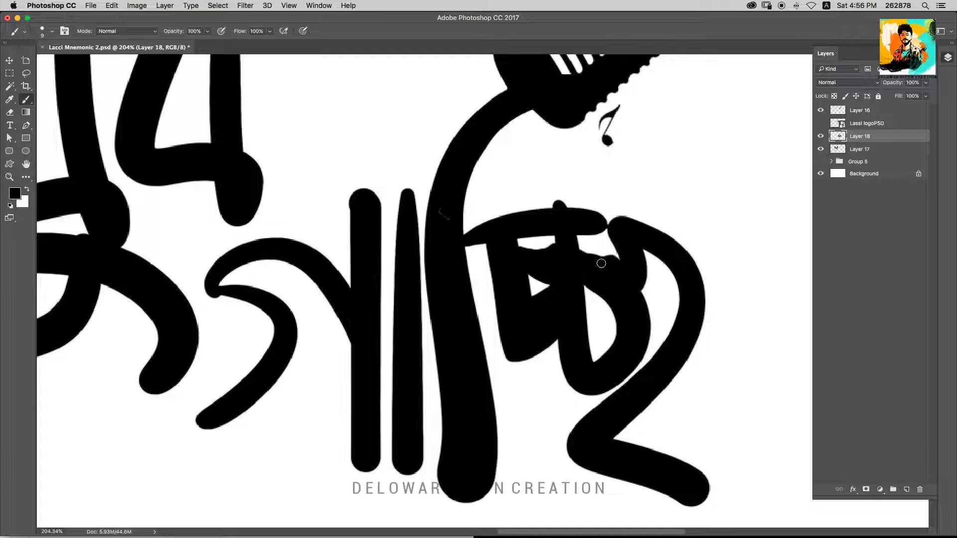
Erase a gap between the conjunct's headline and the last letter, and reshape that letter's upper start with the brush.
{"action": "key", "text": "e"}
{"action": "key", "text": "x"}
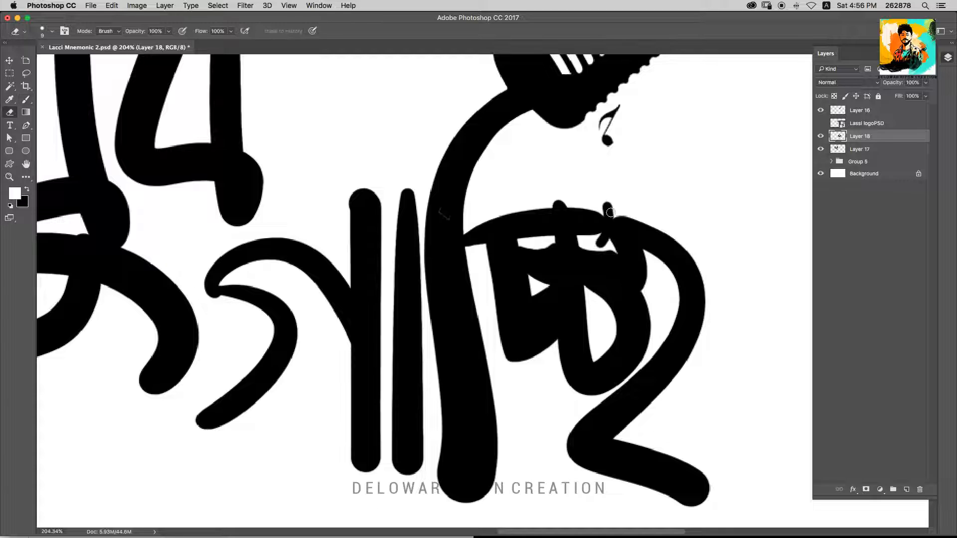
{"action": "left_click_drag", "start_coordinate": [608, 212], "coordinate": [620, 235]}
{"action": "key", "text": "b"}
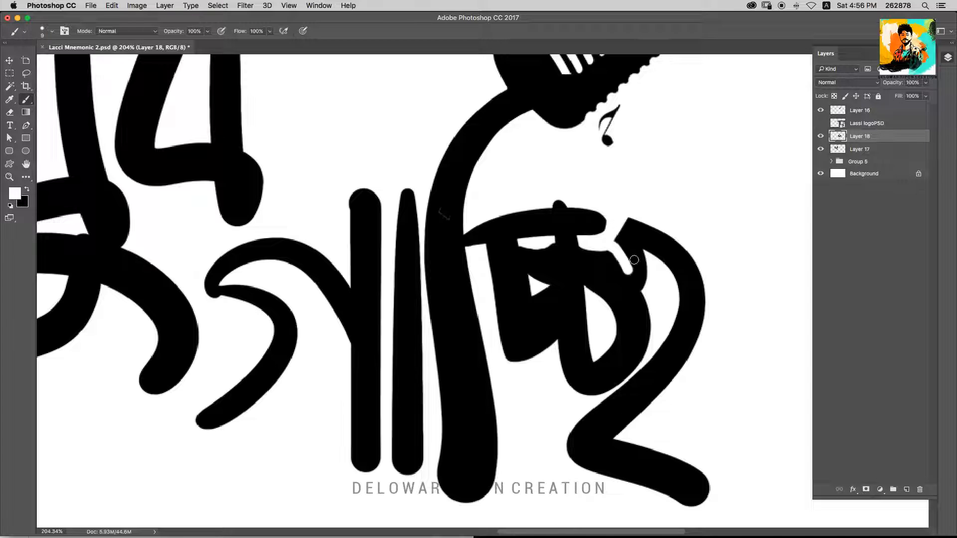
{"action": "key", "text": "x"}
{"action": "left_click_drag", "start_coordinate": [628, 269], "coordinate": [620, 233]}
Paint the last letter's lower tail wider, giving it an angled end.
{"action": "left_click_drag", "start_coordinate": [623, 438], "coordinate": [717, 471]}
{"action": "scroll", "coordinate": [641, 379], "scroll_direction": "down", "scroll_amount": 5}
{"action": "scroll", "coordinate": [642, 379], "scroll_direction": "right", "scroll_amount": 3}
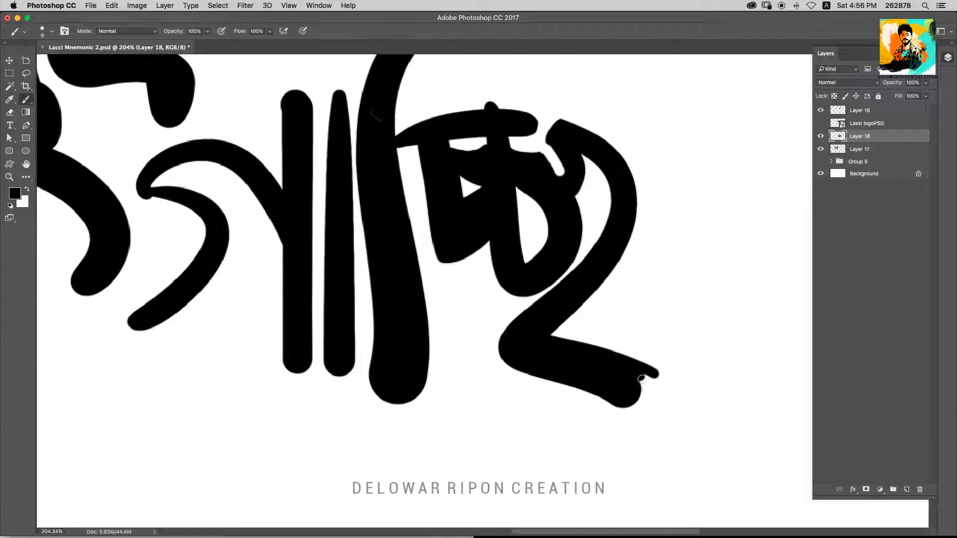
{"action": "mouse_move", "coordinate": [610, 397]}
{"action": "left_mouse_down"}
{"action": "mouse_move", "coordinate": [647, 381]}
{"action": "mouse_move", "coordinate": [632, 372]}
{"action": "mouse_move", "coordinate": [660, 386]}
{"action": "left_mouse_up"}
{"action": "scroll", "coordinate": [645, 389], "scroll_direction": "down", "scroll_amount": 5}
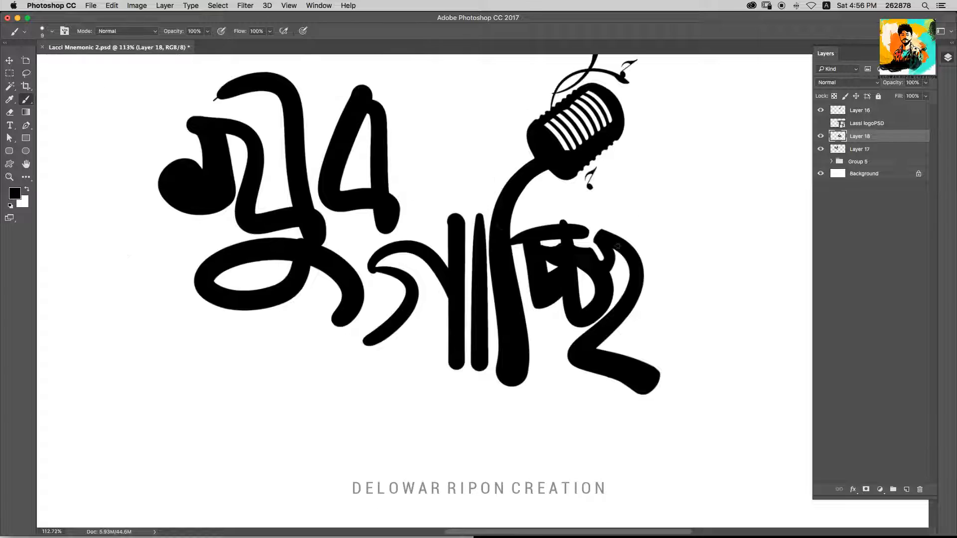
Erase a thin curved gap inside the conjunct letter to separate its inner strokes.
{"action": "scroll", "coordinate": [566, 277], "scroll_direction": "up", "scroll_amount": 6}
{"action": "key", "text": "e"}
{"action": "left_click_drag", "start_coordinate": [545, 235], "coordinate": [550, 282]}
{"action": "key", "text": "super+z"}
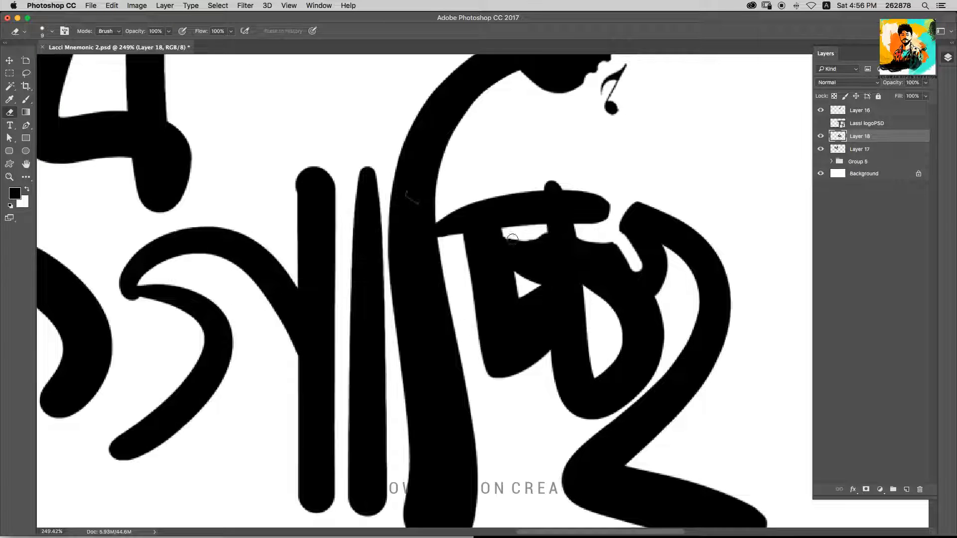
{"action": "left_click_drag", "start_coordinate": [512, 233], "coordinate": [557, 275]}
{"action": "scroll", "coordinate": [566, 269], "scroll_direction": "down", "scroll_amount": 6}
{"action": "scroll", "coordinate": [566, 269], "scroll_direction": "up", "scroll_amount": 5}
Paint the conjunct letter's two stems so they extend above its headline.
{"action": "key", "text": "b"}
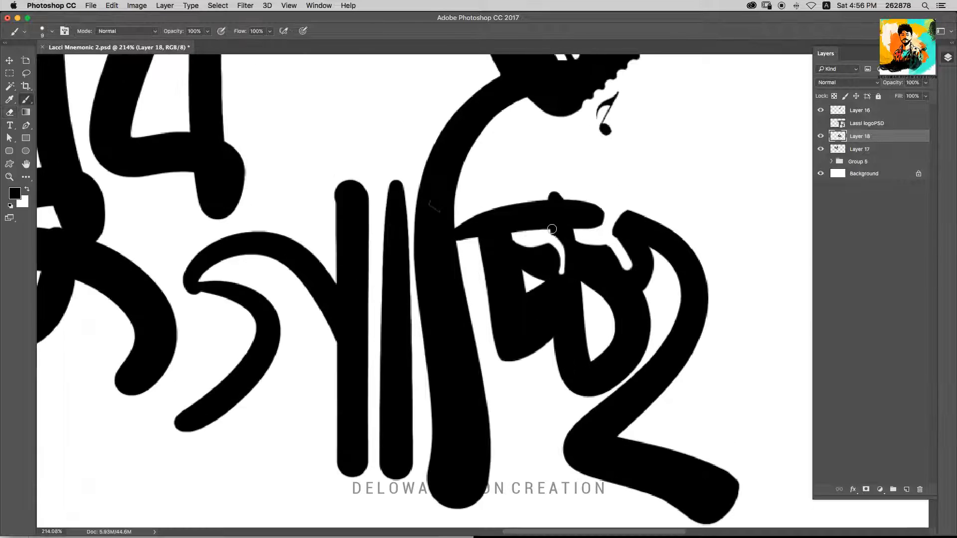
{"action": "left_click_drag", "start_coordinate": [550, 199], "coordinate": [559, 189]}
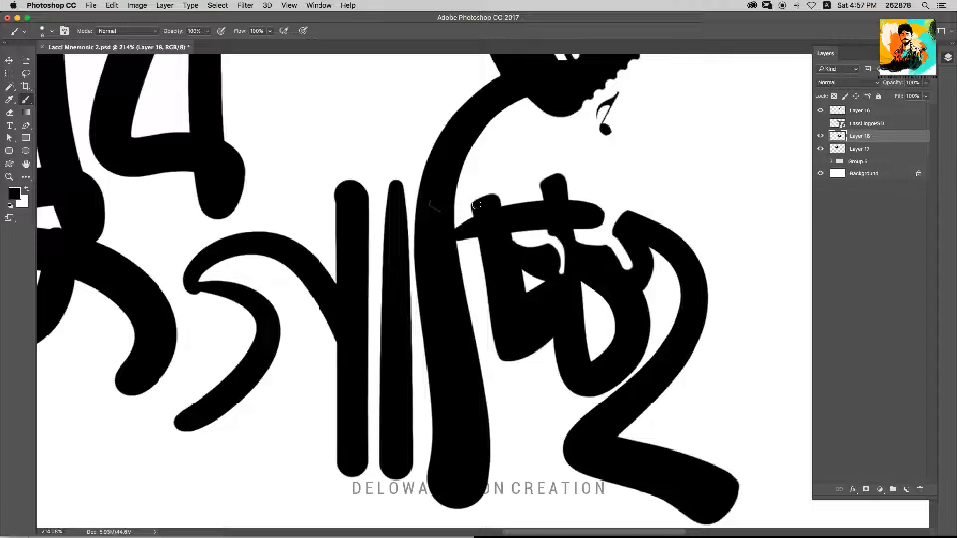
{"action": "scroll", "coordinate": [476, 205], "scroll_direction": "down", "scroll_amount": 6}
{"action": "scroll", "coordinate": [481, 204], "scroll_direction": "up", "scroll_amount": 4}
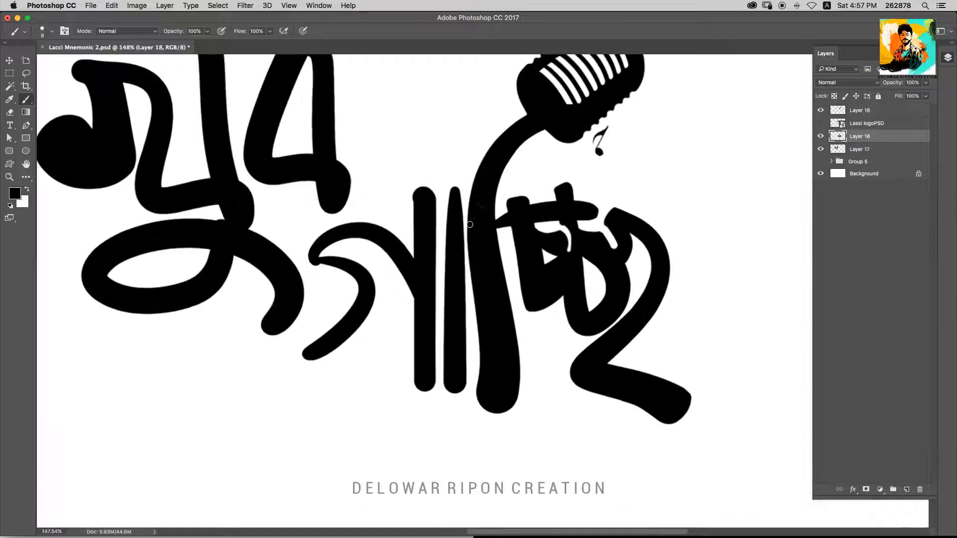
Widen the two vertical bars beside the curved stem towards the base and give them slanted bottom ends.
{"action": "mouse_move", "coordinate": [326, 256]}
{"action": "left_mouse_down"}
{"action": "mouse_move", "coordinate": [356, 286]}
{"action": "mouse_move", "coordinate": [326, 356]}
{"action": "mouse_move", "coordinate": [315, 359]}
{"action": "mouse_move", "coordinate": [414, 294]}
{"action": "left_mouse_up"}
{"action": "key", "text": "super+z"}
{"action": "key", "text": "super+alt+z"}
{"action": "key", "text": "super+alt+z"}
{"action": "left_click_drag", "start_coordinate": [454, 228], "coordinate": [544, 250]}
{"action": "mouse_move", "coordinate": [512, 222]}
{"action": "left_mouse_down"}
{"action": "mouse_move", "coordinate": [505, 397]}
{"action": "mouse_move", "coordinate": [519, 406]}
{"action": "mouse_move", "coordinate": [541, 213]}
{"action": "mouse_move", "coordinate": [557, 417]}
{"action": "left_mouse_up"}
{"action": "key", "text": "bracketleft"}
{"action": "key", "text": "bracketleft"}
{"action": "left_click", "coordinate": [543, 212]}
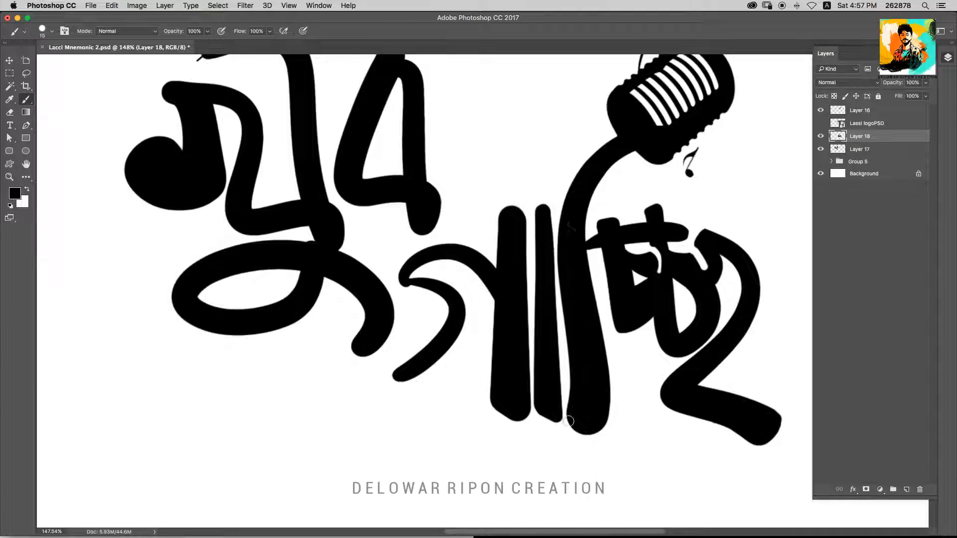
Try to reshape the bottom end and outer edge of the first vertical bar, and undo those strokes.
{"action": "left_click", "coordinate": [524, 423]}
{"action": "left_click_drag", "start_coordinate": [515, 422], "coordinate": [489, 411]}
{"action": "left_click_drag", "start_coordinate": [505, 212], "coordinate": [487, 411]}
{"action": "key", "text": "super+alt+z"}
{"action": "key", "text": "super+alt+z"}
{"action": "key", "text": "super+alt+z"}
{"action": "left_click_drag", "start_coordinate": [560, 372], "coordinate": [529, 386]}
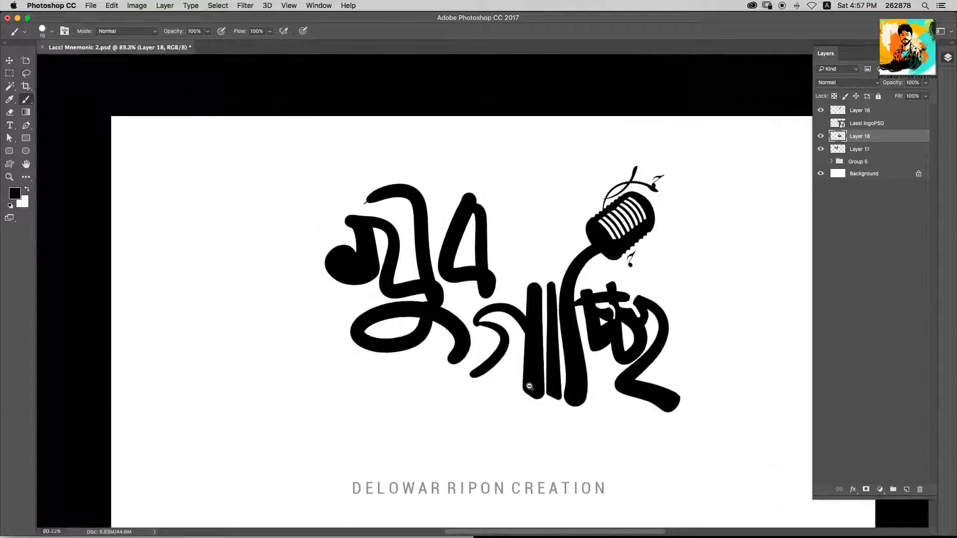
Fill out the head of the music note below the microphone, and remove the stray Layer 16 fragment on the curved stem.
{"action": "left_click_drag", "start_coordinate": [636, 132], "coordinate": [622, 161]}
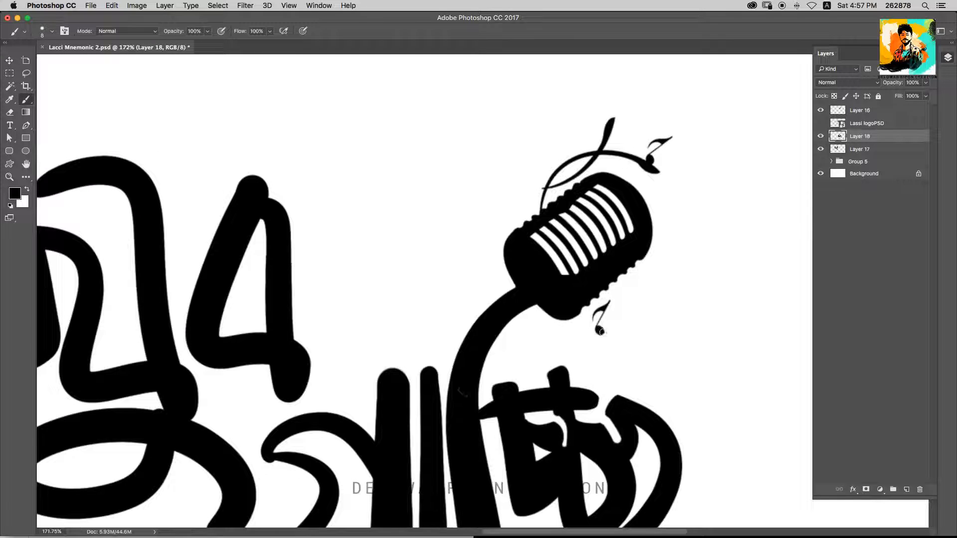
{"action": "left_click", "coordinate": [602, 330], "text": "super"}
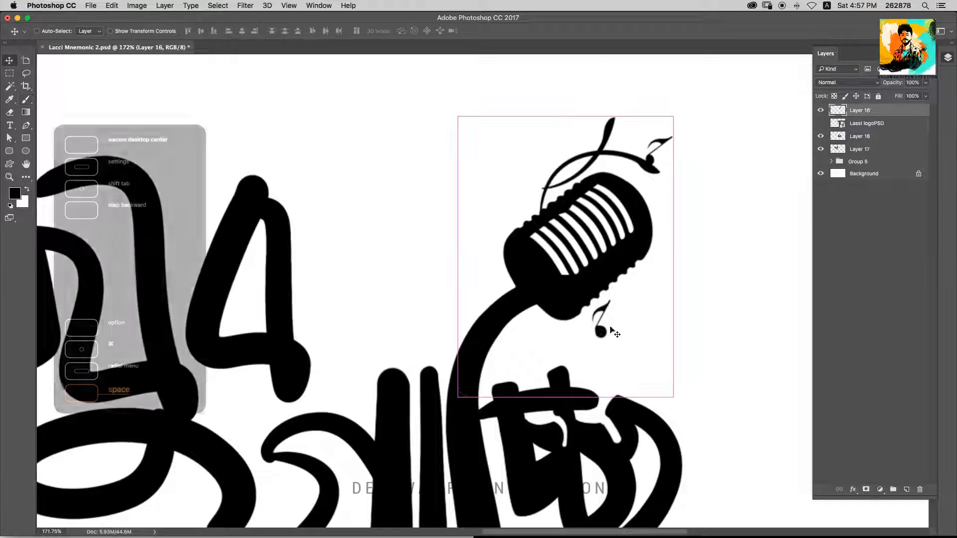
{"action": "key", "text": "super+i"}
{"action": "key", "text": "super+u"}
{"action": "left_click_drag", "start_coordinate": [820, 190], "coordinate": [640, 237]}
{"action": "key", "text": "Return"}
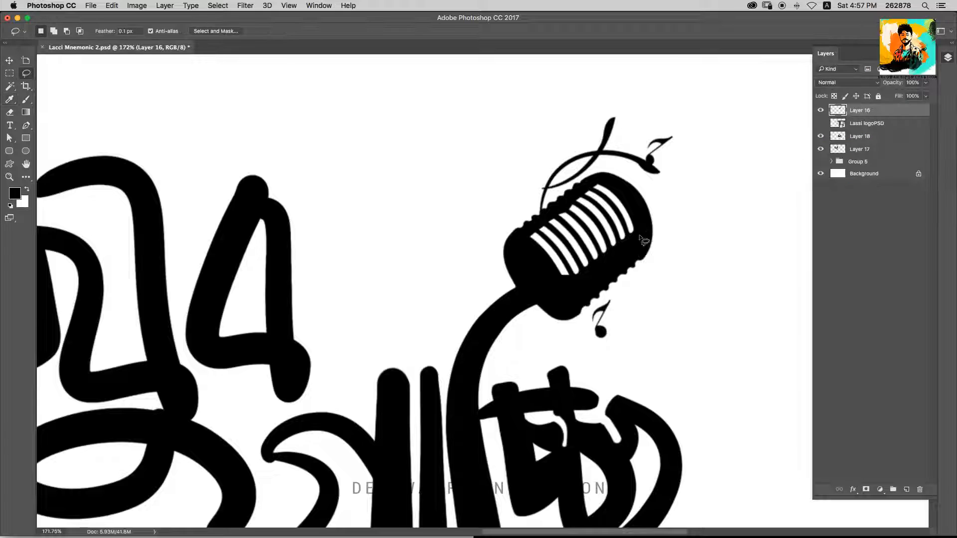
{"action": "key", "text": "super+l"}
{"action": "key", "text": "Return"}
{"action": "key", "text": "Return"}
{"action": "key", "text": "Return"}
On Layer 16, paint a slanted stroke with a hooked end as a music note stem left of the microphone.
{"action": "key", "text": "b"}
{"action": "scroll", "coordinate": [526, 251], "scroll_direction": "up", "scroll_amount": 3}
{"action": "left_click_drag", "start_coordinate": [468, 262], "coordinate": [427, 244]}
{"action": "key", "text": "super+z"}
{"action": "left_click_drag", "start_coordinate": [440, 208], "coordinate": [466, 260]}
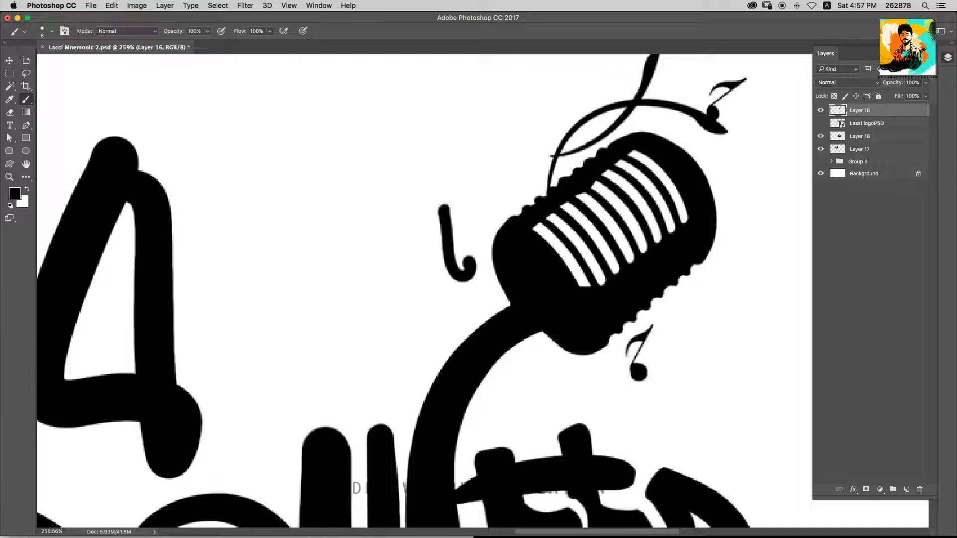
{"action": "key", "text": "super+z"}
Add the short descending stroke with a small curled tip to the music note using a smaller brush.
{"action": "mouse_move", "coordinate": [444, 209]}
{"action": "left_mouse_down"}
{"action": "mouse_move", "coordinate": [416, 277]}
{"action": "mouse_move", "coordinate": [433, 271]}
{"action": "left_mouse_up"}
{"action": "key", "text": "super+z"}
{"action": "key", "text": "]"}
{"action": "key", "text": "]"}
{"action": "key", "text": "["}
{"action": "key", "text": "["}
{"action": "key", "text": "["}
{"action": "key", "text": "["}
{"action": "key", "text": "["}
{"action": "key", "text": "["}
{"action": "left_click_drag", "start_coordinate": [444, 208], "coordinate": [432, 255]}
{"action": "scroll", "coordinate": [477, 234], "scroll_direction": "down", "scroll_amount": 5}
{"action": "scroll", "coordinate": [569, 321], "scroll_direction": "up", "scroll_amount": 3}
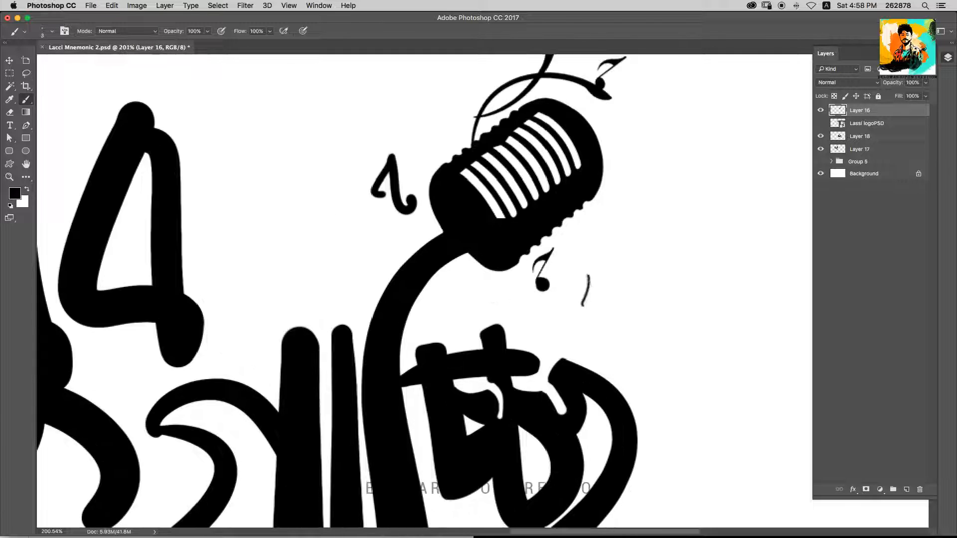
Paint a second music note with a hooked stem and descending side stroke to the lower right of the microphone.
{"action": "left_click_drag", "start_coordinate": [588, 276], "coordinate": [596, 326]}
{"action": "key", "text": "super+z"}
{"action": "key", "text": "]"}
{"action": "key", "text": "]"}
{"action": "left_click_drag", "start_coordinate": [579, 292], "coordinate": [589, 303]}
{"action": "key", "text": "super+z"}
{"action": "left_click_drag", "start_coordinate": [597, 232], "coordinate": [590, 297]}
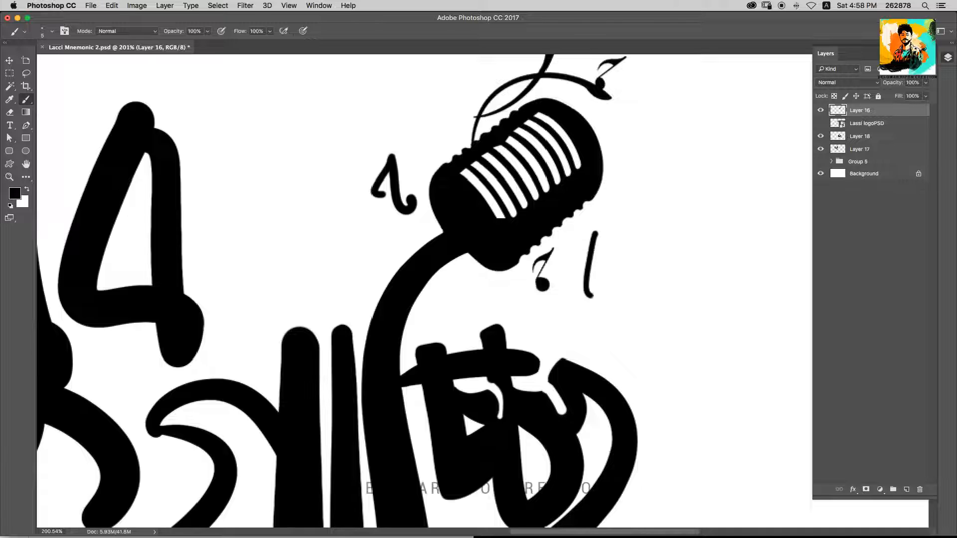
{"action": "left_click_drag", "start_coordinate": [561, 266], "coordinate": [606, 225]}
{"action": "key", "text": "super+z"}
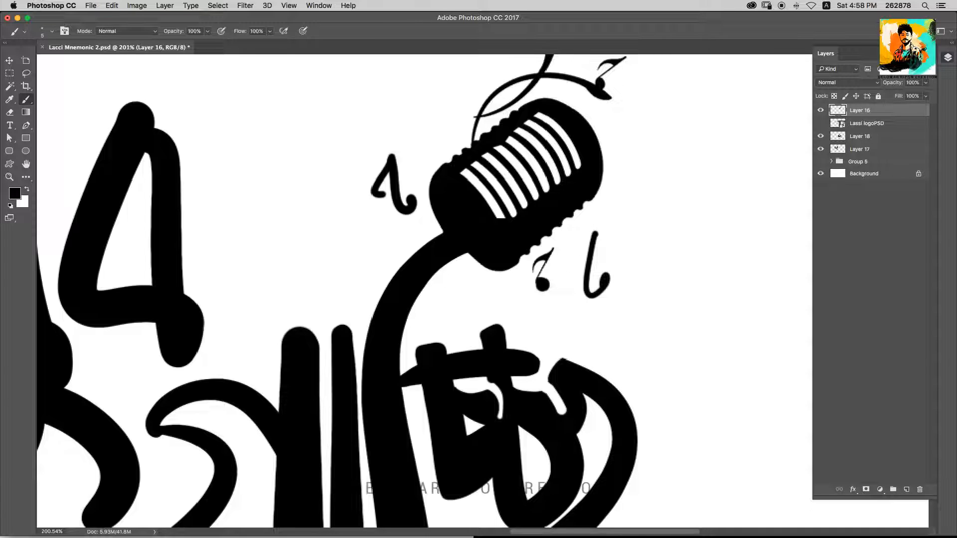
{"action": "key", "text": "super+0"}
{"action": "key", "text": "v"}
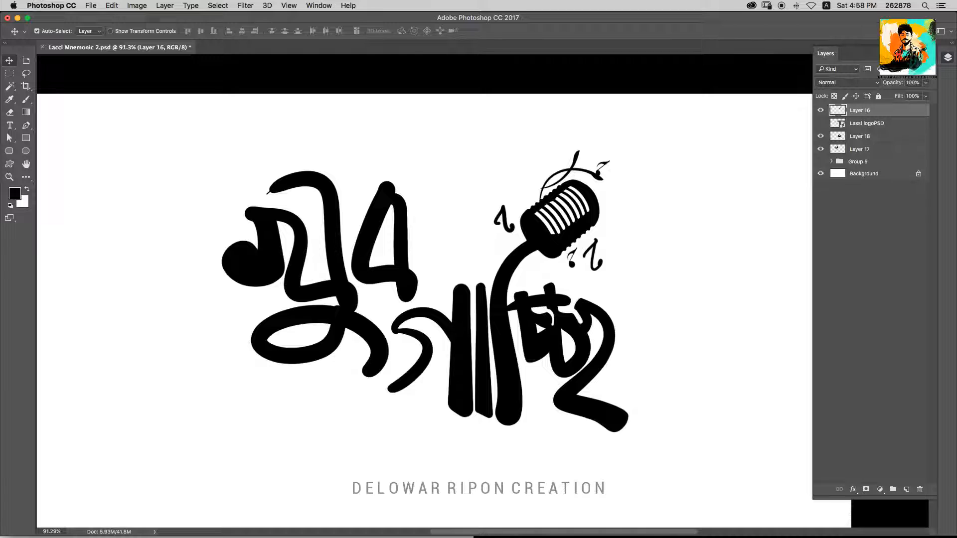
Remove the curved strokes of the second word's first letter from Layer 18, keeping the vertical bar.
{"action": "scroll", "coordinate": [426, 358], "scroll_direction": "up", "scroll_amount": 3}
{"action": "key", "text": "e"}
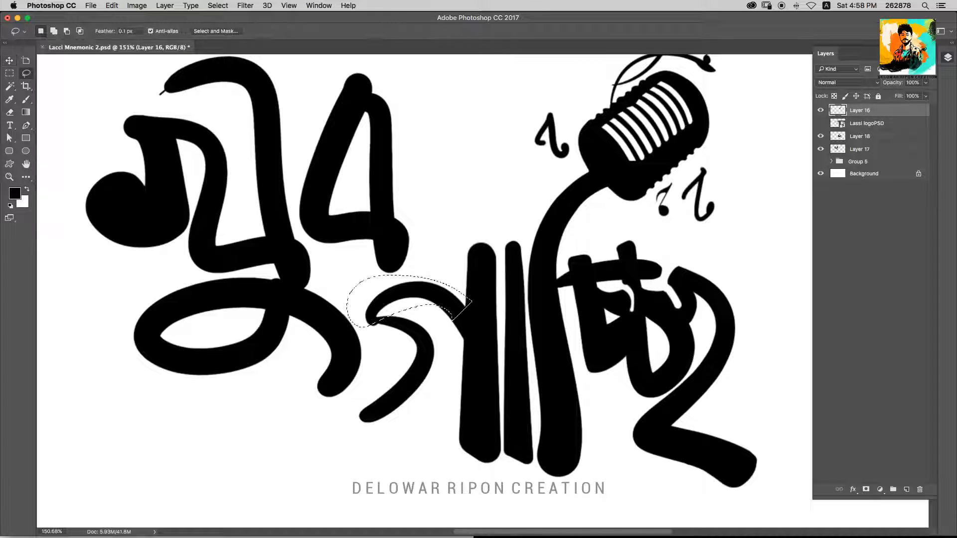
{"action": "key", "text": "super+z"}
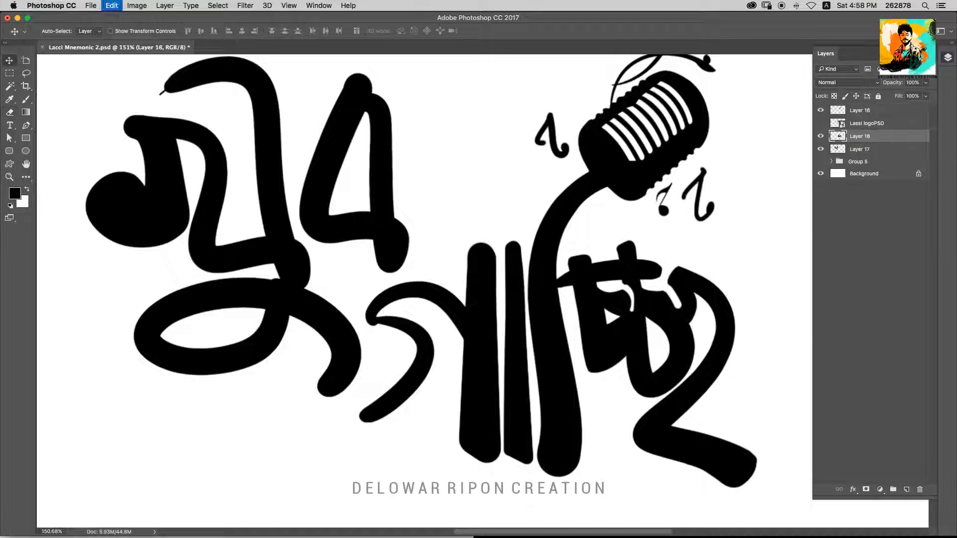
{"action": "mouse_move", "coordinate": [382, 305]}
{"action": "left_mouse_down"}
{"action": "mouse_move", "coordinate": [420, 315]}
{"action": "mouse_move", "coordinate": [369, 413]}
{"action": "left_mouse_up"}
{"action": "key", "text": "b"}
{"action": "scroll", "coordinate": [486, 300], "scroll_direction": "down", "scroll_amount": 3}
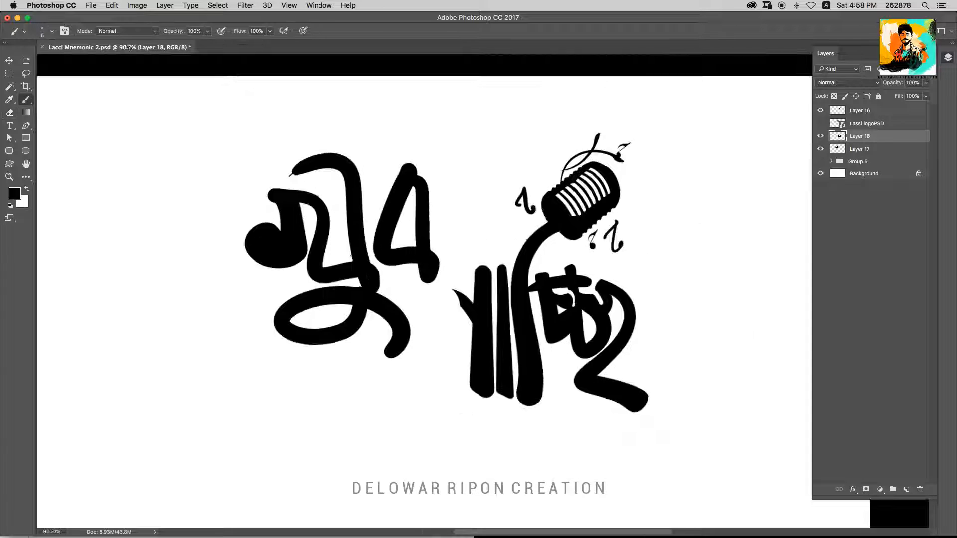
Move the first word left to make room for the second word's first letter.
{"action": "key", "text": "v"}
{"action": "left_click_drag", "start_coordinate": [402, 319], "coordinate": [398, 318]}
{"action": "key", "text": "b"}
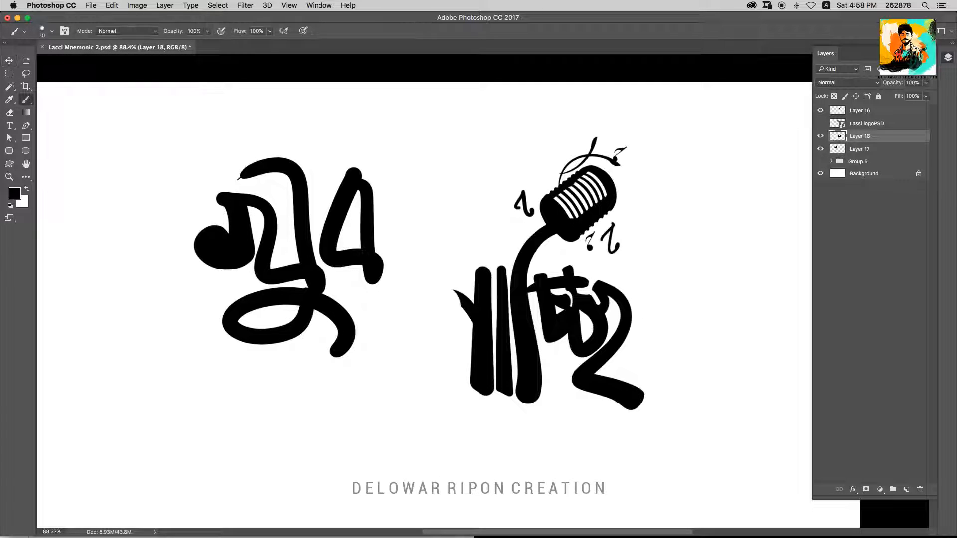
Try several brush shapes for the second word's first letter joined to the vertical bar, undoing each attempt.
{"action": "left_click_drag", "start_coordinate": [468, 312], "coordinate": [425, 389]}
{"action": "key", "text": "super+z"}
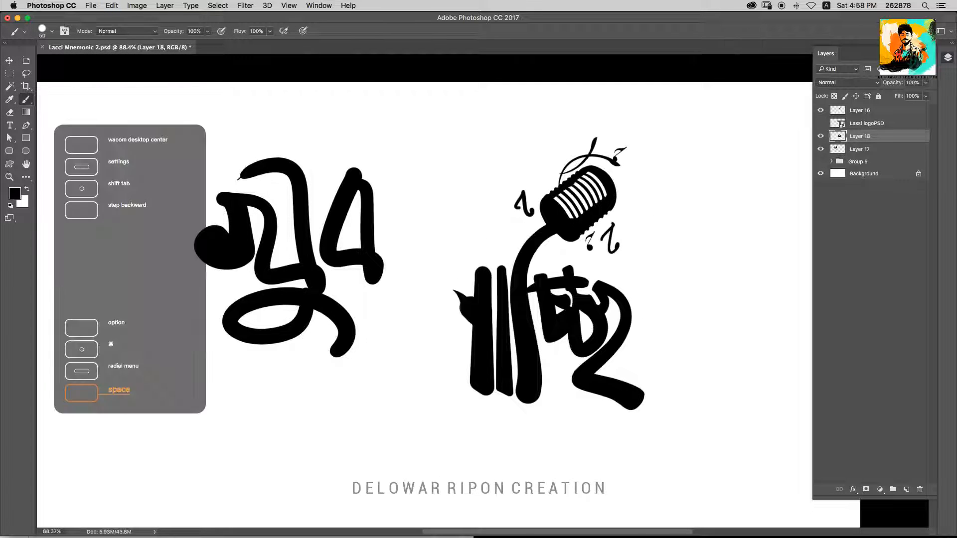
{"action": "left_click_drag", "start_coordinate": [471, 311], "coordinate": [398, 407]}
{"action": "key", "text": "super+z"}
{"action": "mouse_move", "coordinate": [481, 313]}
{"action": "left_mouse_down"}
{"action": "mouse_move", "coordinate": [431, 336]}
{"action": "mouse_move", "coordinate": [403, 398]}
{"action": "left_mouse_up"}
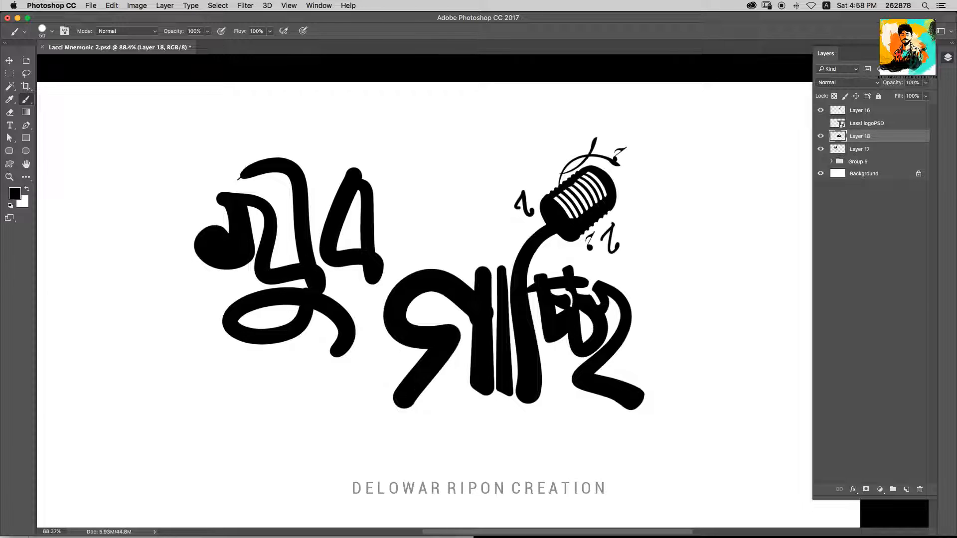
{"action": "key", "text": "super+z"}
{"action": "mouse_move", "coordinate": [476, 311]}
{"action": "left_mouse_down"}
{"action": "mouse_move", "coordinate": [445, 335]}
{"action": "mouse_move", "coordinate": [395, 407]}
{"action": "mouse_move", "coordinate": [446, 332]}
{"action": "mouse_move", "coordinate": [397, 397]}
{"action": "left_mouse_up"}
{"action": "key", "text": "super+z"}
{"action": "key", "text": "super+z"}
Paint the second word's first letter as a thick angular zigzag joined to the vertical bar, using a 50 px brush.
{"action": "left_click_drag", "start_coordinate": [475, 310], "coordinate": [419, 390]}
{"action": "scroll", "coordinate": [469, 311], "scroll_direction": "up", "scroll_amount": 3}
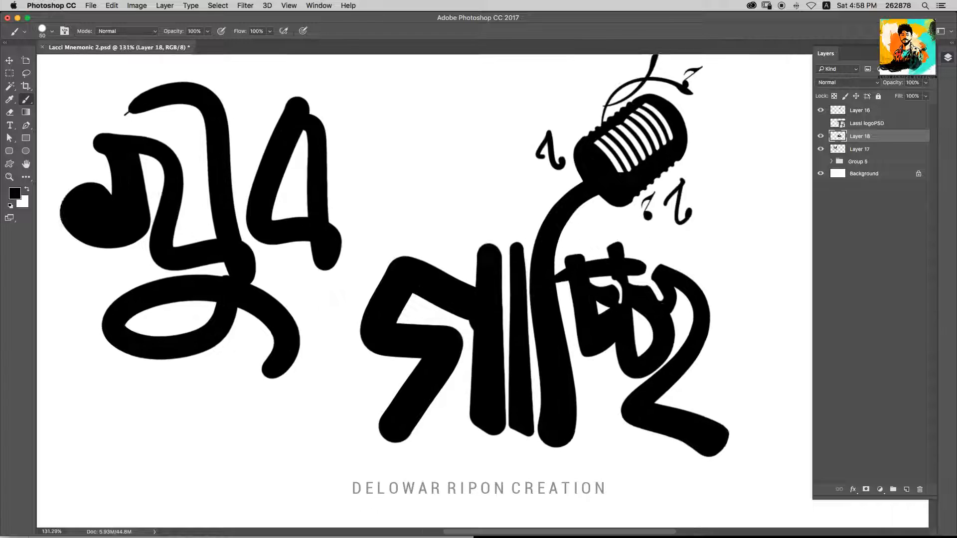
{"action": "left_click_drag", "start_coordinate": [352, 309], "coordinate": [432, 315]}
Erase the bump where the new letter's upper arm meets the vertical bar with a small eraser.
{"action": "key", "text": "e"}
{"action": "scroll", "coordinate": [499, 339], "scroll_direction": "up", "scroll_amount": 3}
{"action": "key", "text": "bracketleft"}
{"action": "key", "text": "bracketleft"}
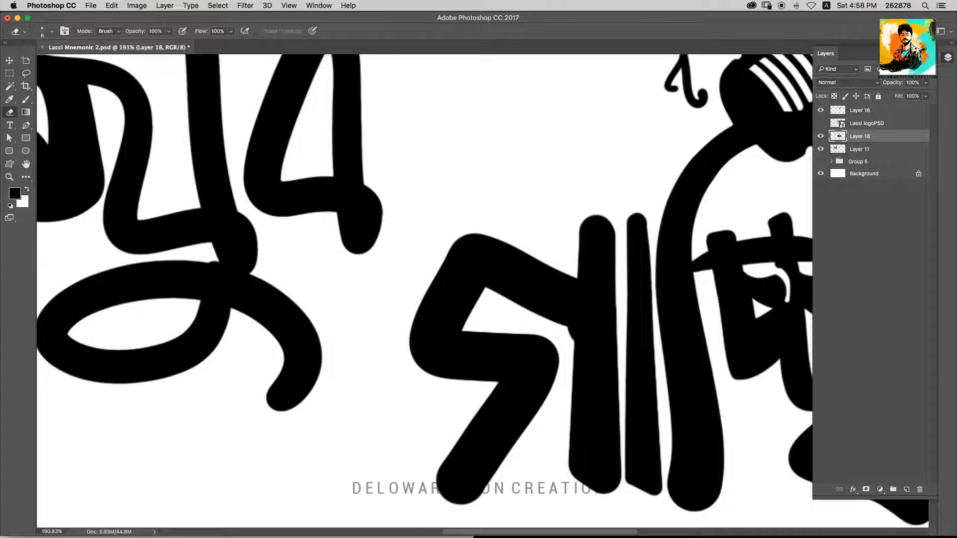
{"action": "key", "text": "F5"}
{"action": "key", "text": "F5"}
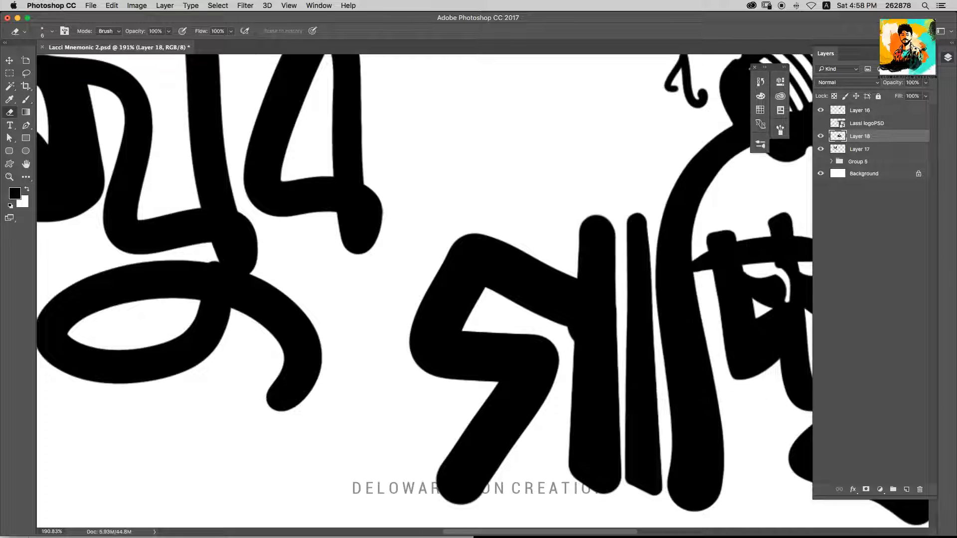
{"action": "mouse_move", "coordinate": [487, 288]}
{"action": "left_mouse_down"}
{"action": "mouse_move", "coordinate": [574, 329]}
{"action": "mouse_move", "coordinate": [598, 260]}
{"action": "left_mouse_up"}
Widen the new letter's lower leg with a 15 px brush, straightening its outer edge and squaring off its slanted end.
{"action": "key", "text": "b"}
{"action": "left_click_drag", "start_coordinate": [553, 356], "coordinate": [507, 443]}
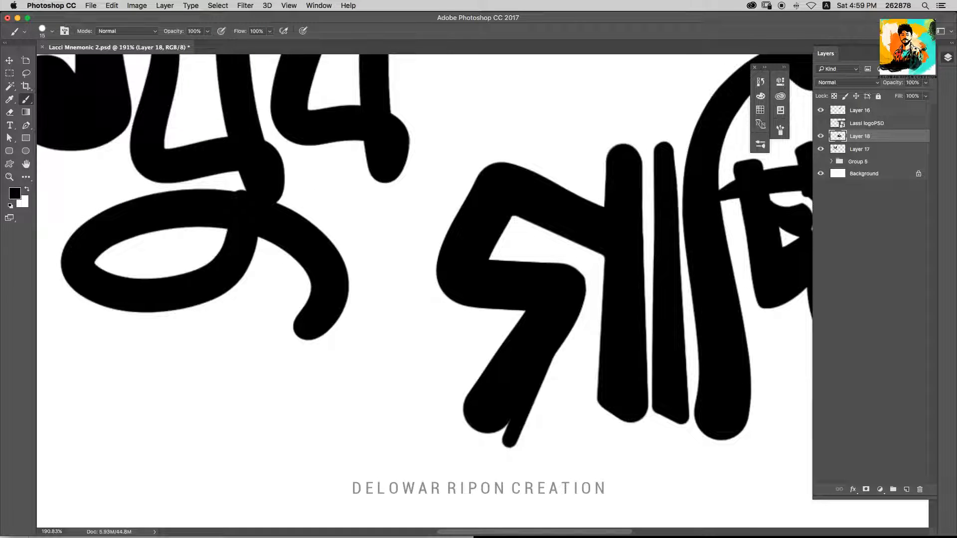
{"action": "left_click_drag", "start_coordinate": [571, 330], "coordinate": [516, 446]}
{"action": "left_click_drag", "start_coordinate": [588, 288], "coordinate": [518, 446]}
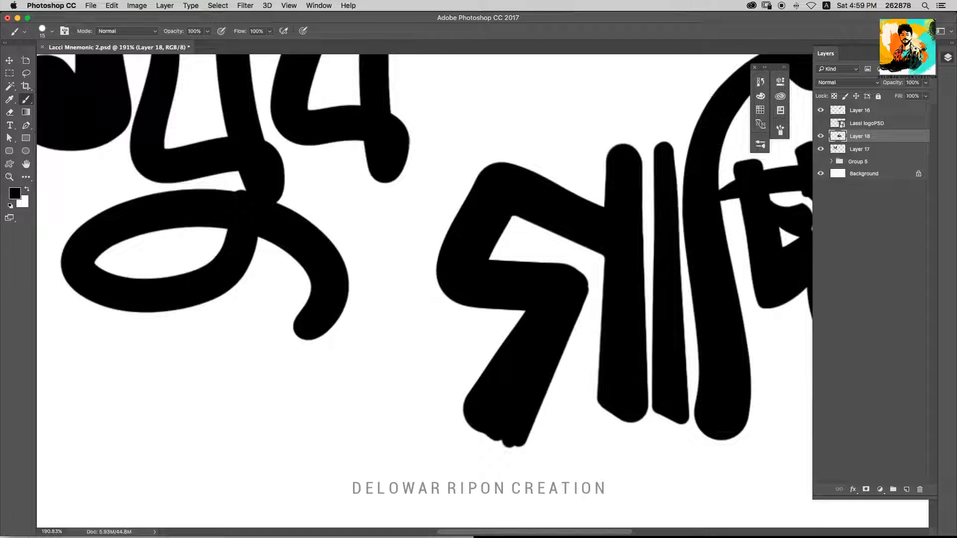
{"action": "left_click_drag", "start_coordinate": [529, 369], "coordinate": [464, 369]}
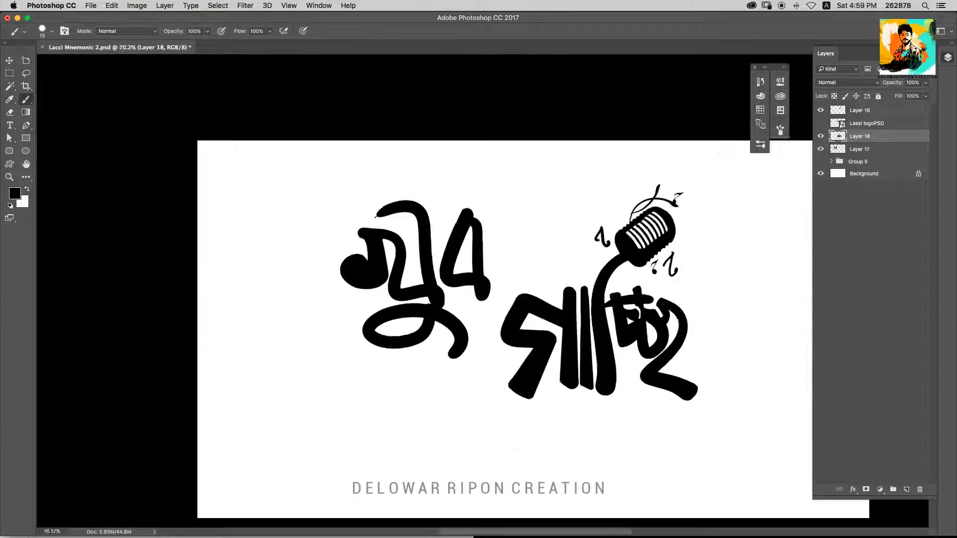
{"action": "left_click_drag", "start_coordinate": [605, 332], "coordinate": [650, 333]}
Paint thin accent lines along the new letter's outer left curve and its lower leg with an 8 px brush.
{"action": "mouse_move", "coordinate": [383, 282]}
{"action": "left_mouse_down"}
{"action": "mouse_move", "coordinate": [388, 361]}
{"action": "mouse_move", "coordinate": [373, 355]}
{"action": "mouse_move", "coordinate": [396, 365]}
{"action": "left_mouse_up"}
{"action": "key", "text": "alt+super+z"}
{"action": "left_click_drag", "start_coordinate": [469, 398], "coordinate": [446, 483]}
{"action": "key", "text": "alt+super+z"}
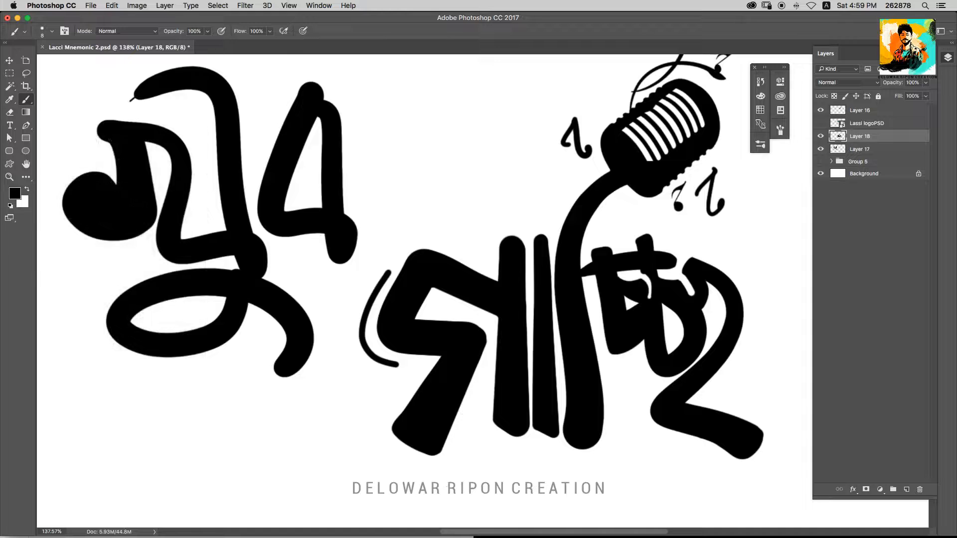
{"action": "left_click_drag", "start_coordinate": [471, 392], "coordinate": [432, 475]}
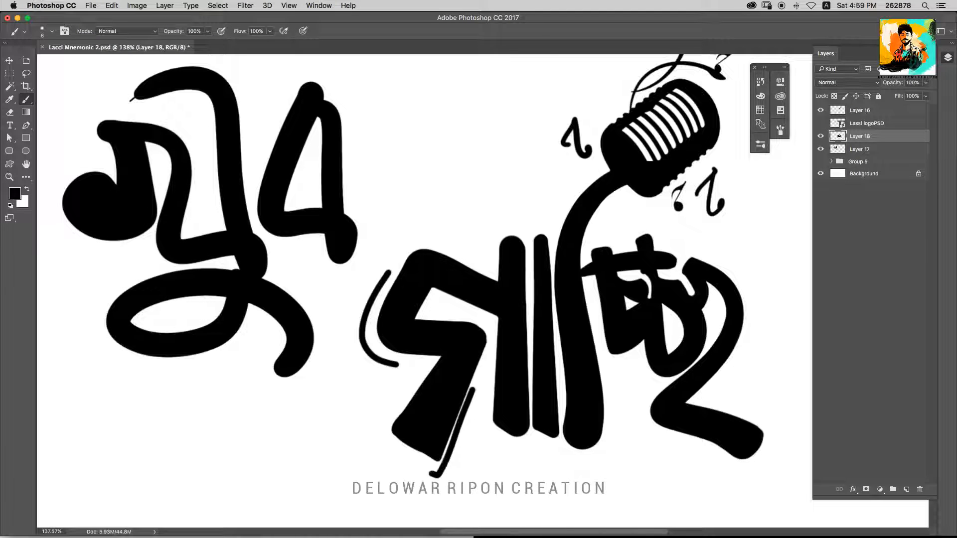
Replace the accent line along the second word's first lower leg with a short hooked accent beneath its foot.
{"action": "key", "text": "alt+super+z"}
{"action": "left_click_drag", "start_coordinate": [454, 441], "coordinate": [431, 475]}
{"action": "key", "text": "alt+super+z"}
{"action": "left_click_drag", "start_coordinate": [410, 454], "coordinate": [433, 467]}
{"action": "left_click_drag", "start_coordinate": [528, 269], "coordinate": [468, 270]}
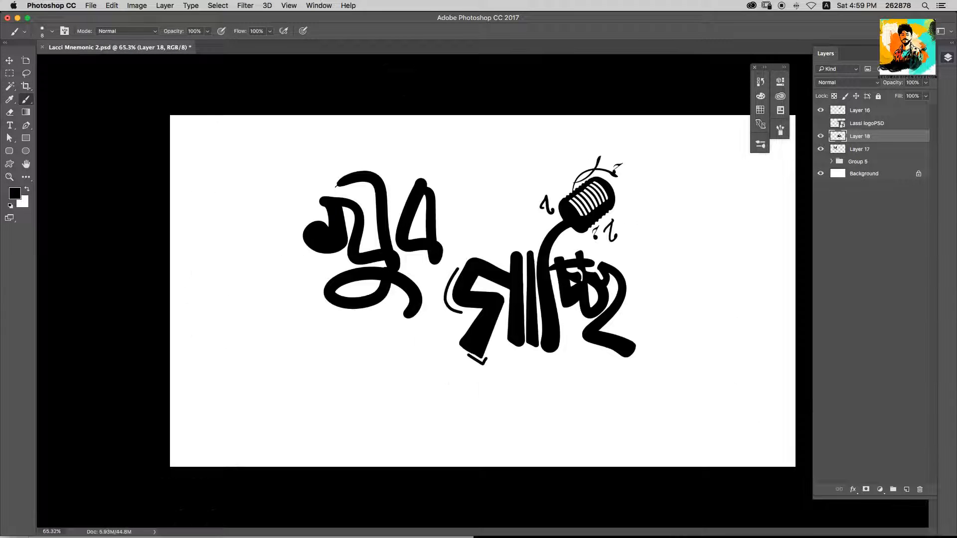
Paint a thin curved accent line beneath the lower tail of the second word's last letter, redoing unsatisfactory strokes.
{"action": "left_click_drag", "start_coordinate": [615, 343], "coordinate": [675, 344]}
{"action": "left_click_drag", "start_coordinate": [522, 298], "coordinate": [549, 356]}
{"action": "key", "text": "alt+super+z"}
{"action": "mouse_move", "coordinate": [534, 305]}
{"action": "left_mouse_down"}
{"action": "mouse_move", "coordinate": [550, 344]}
{"action": "mouse_move", "coordinate": [647, 399]}
{"action": "left_mouse_up"}
{"action": "key", "text": "alt+super+z"}
{"action": "left_click_drag", "start_coordinate": [563, 347], "coordinate": [635, 388]}
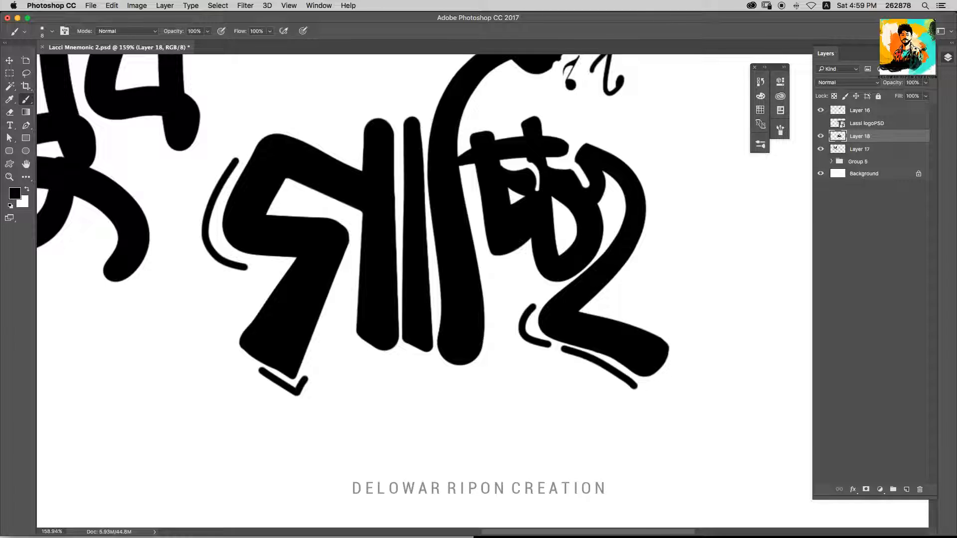
{"action": "left_click_drag", "start_coordinate": [596, 360], "coordinate": [655, 403]}
{"action": "key", "text": "alt+super+z"}
{"action": "key", "text": "alt+super+z"}
{"action": "key", "text": "alt+super+z"}
{"action": "key", "text": "alt+super+z"}
{"action": "mouse_move", "coordinate": [568, 347]}
{"action": "left_mouse_down"}
{"action": "mouse_move", "coordinate": [635, 394]}
{"action": "mouse_move", "coordinate": [628, 399]}
{"action": "left_mouse_up"}
Paint thin curved accent lines along the outer right curve of the second word's last letter.
{"action": "left_click_drag", "start_coordinate": [534, 305], "coordinate": [532, 335]}
{"action": "key", "text": "alt+super+z"}
{"action": "left_click_drag", "start_coordinate": [629, 159], "coordinate": [628, 251]}
{"action": "mouse_move", "coordinate": [628, 263]}
{"action": "left_mouse_down"}
{"action": "mouse_move", "coordinate": [528, 263]}
{"action": "mouse_move", "coordinate": [598, 263]}
{"action": "left_mouse_up"}
{"action": "key", "text": "alt+super+z"}
{"action": "left_click_drag", "start_coordinate": [627, 187], "coordinate": [626, 267]}
{"action": "mouse_move", "coordinate": [617, 278]}
{"action": "left_mouse_down"}
{"action": "mouse_move", "coordinate": [517, 278]}
{"action": "mouse_move", "coordinate": [617, 278]}
{"action": "left_mouse_up"}
{"action": "key", "text": "alt+super+z"}
{"action": "mouse_move", "coordinate": [632, 166]}
{"action": "left_mouse_down"}
{"action": "mouse_move", "coordinate": [647, 281]}
{"action": "mouse_move", "coordinate": [643, 161]}
{"action": "mouse_move", "coordinate": [672, 160]}
{"action": "mouse_move", "coordinate": [668, 263]}
{"action": "left_mouse_up"}
{"action": "key", "text": "alt+super+z"}
{"action": "left_click_drag", "start_coordinate": [648, 279], "coordinate": [598, 279]}
Try a thin accent line around the upper left end of the second word's first vertical bar.
{"action": "mouse_move", "coordinate": [443, 251]}
{"action": "left_mouse_down"}
{"action": "mouse_move", "coordinate": [523, 274]}
{"action": "mouse_move", "coordinate": [578, 274]}
{"action": "left_mouse_up"}
{"action": "mouse_move", "coordinate": [562, 274]}
{"action": "left_mouse_down"}
{"action": "mouse_move", "coordinate": [592, 204]}
{"action": "mouse_move", "coordinate": [576, 219]}
{"action": "mouse_move", "coordinate": [603, 201]}
{"action": "left_mouse_up"}
{"action": "key", "text": "alt+super+z"}
{"action": "left_click_drag", "start_coordinate": [479, 265], "coordinate": [415, 265]}
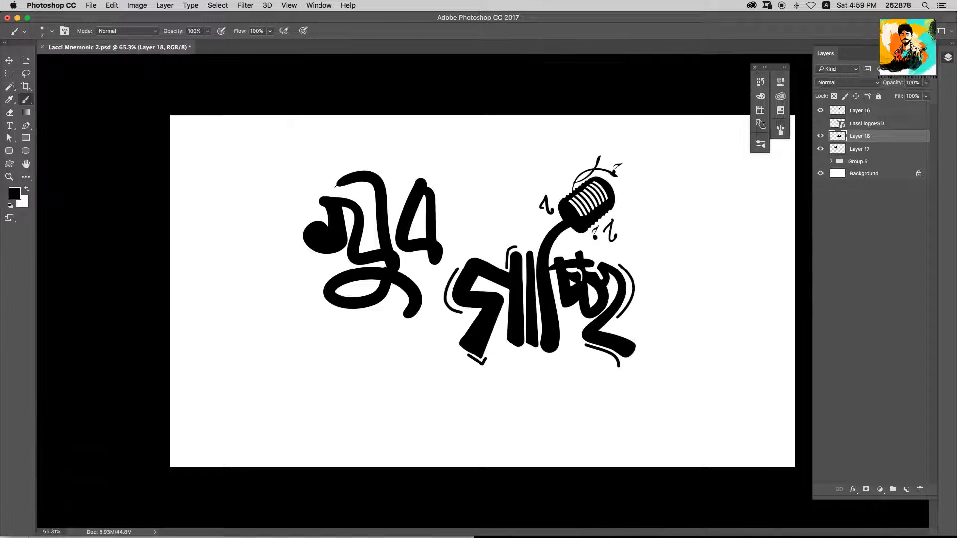
{"action": "key", "text": "v"}
{"action": "left_click_drag", "start_coordinate": [548, 279], "coordinate": [573, 286]}
{"action": "key", "text": "super+z"}
Merge the second word with the microphone layer and shift the merged artwork to the right.
{"action": "left_click", "coordinate": [576, 192], "text": "shift"}
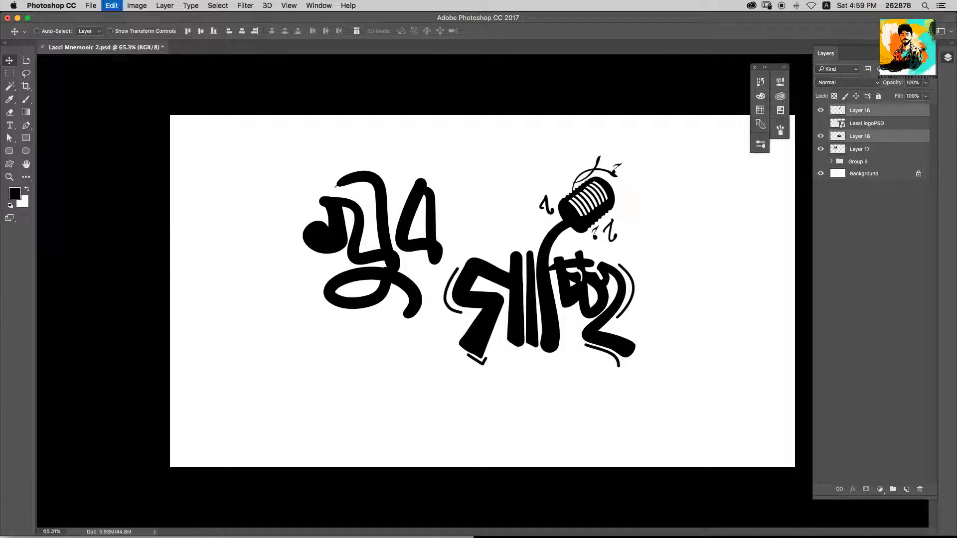
{"action": "key", "text": "super+e"}
{"action": "left_click_drag", "start_coordinate": [575, 192], "coordinate": [617, 197]}
Move the first word closer to the second word and rotate it clockwise by about 6 degrees.
{"action": "left_click_drag", "start_coordinate": [431, 215], "coordinate": [538, 229]}
{"action": "key", "text": "super+t"}
{"action": "left_click_drag", "start_coordinate": [480, 203], "coordinate": [555, 162]}
{"action": "left_click_drag", "start_coordinate": [506, 190], "coordinate": [426, 233]}
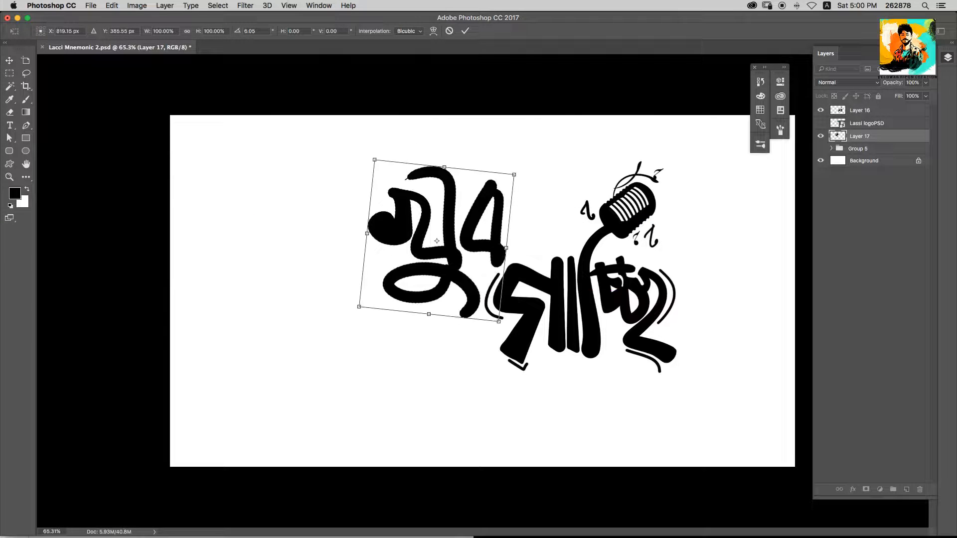
{"action": "key", "text": "Return"}
Erase the thin spike on the first word's top hook and thicken the hook and tall stem with a 15 px brush.
{"action": "key", "text": "b"}
{"action": "scroll", "coordinate": [393, 172], "scroll_direction": "up", "scroll_amount": 5}
{"action": "key", "text": "e"}
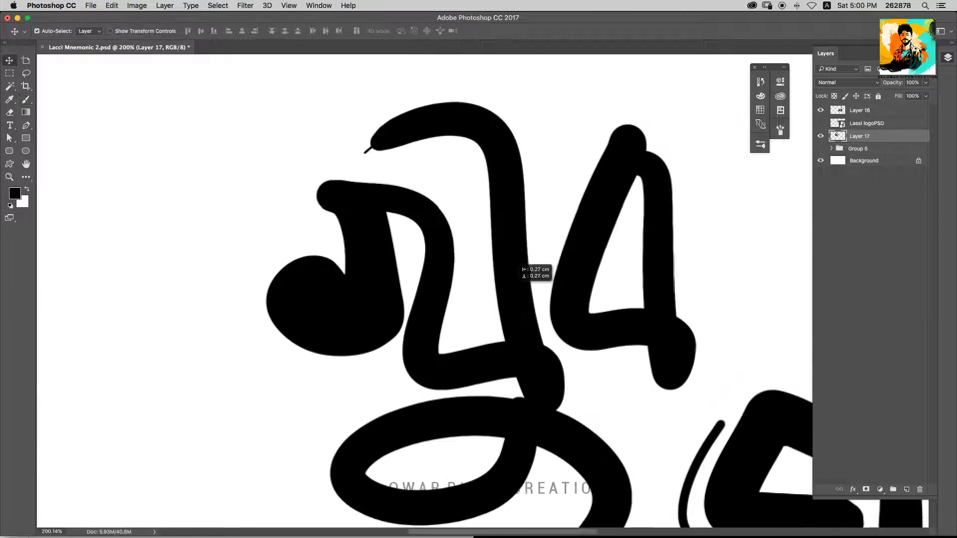
{"action": "key", "text": "b"}
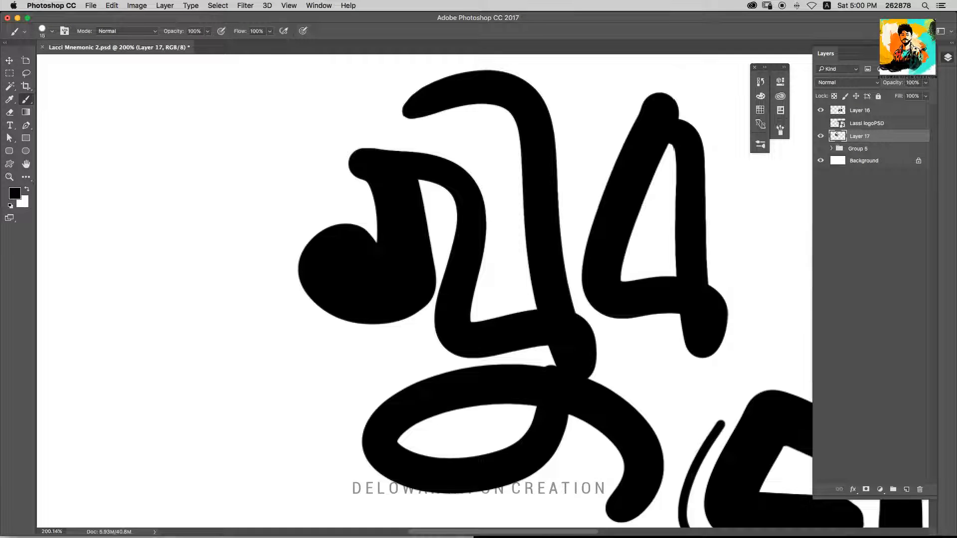
{"action": "left_click_drag", "start_coordinate": [416, 116], "coordinate": [505, 111]}
{"action": "key", "text": "super+z"}
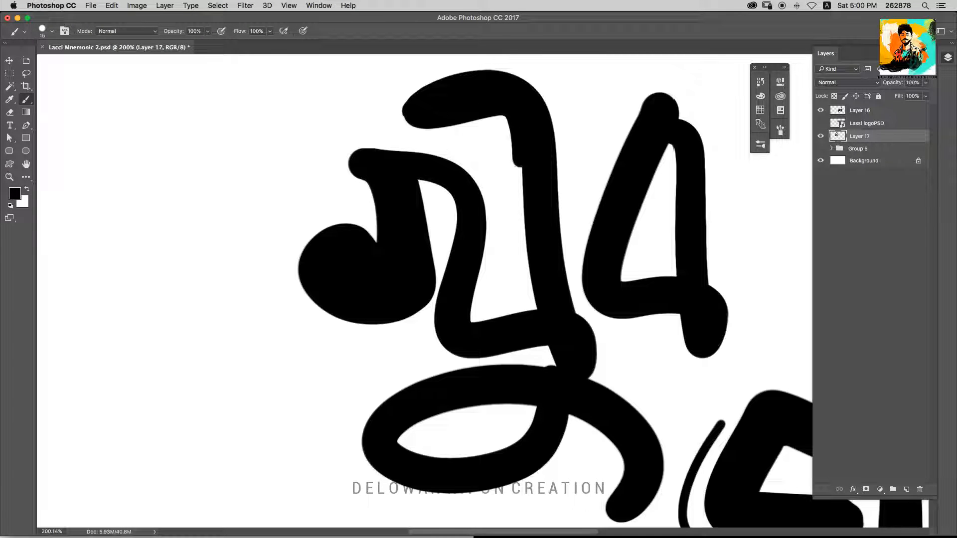
{"action": "left_click_drag", "start_coordinate": [520, 167], "coordinate": [529, 309]}
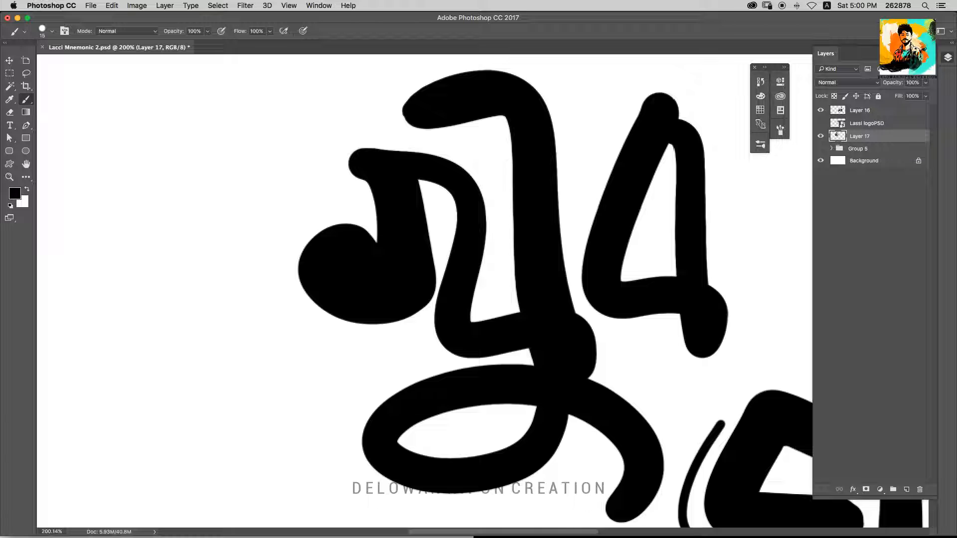
Erase the round bump where the first word's tall stem meets the loop, using a small eraser.
{"action": "left_click_drag", "start_coordinate": [349, 170], "coordinate": [289, 169]}
{"action": "left_click_drag", "start_coordinate": [406, 295], "coordinate": [496, 295]}
{"action": "mouse_move", "coordinate": [261, 209]}
{"action": "left_mouse_down"}
{"action": "mouse_move", "coordinate": [276, 241]}
{"action": "mouse_move", "coordinate": [419, 239]}
{"action": "left_mouse_up"}
{"action": "mouse_move", "coordinate": [328, 247]}
{"action": "left_mouse_down"}
{"action": "mouse_move", "coordinate": [466, 170]}
{"action": "mouse_move", "coordinate": [535, 182]}
{"action": "mouse_move", "coordinate": [552, 324]}
{"action": "mouse_move", "coordinate": [578, 347]}
{"action": "mouse_move", "coordinate": [625, 334]}
{"action": "mouse_move", "coordinate": [597, 305]}
{"action": "mouse_move", "coordinate": [599, 331]}
{"action": "left_mouse_up"}
{"action": "mouse_move", "coordinate": [614, 335]}
{"action": "left_mouse_down"}
{"action": "mouse_move", "coordinate": [653, 276]}
{"action": "mouse_move", "coordinate": [592, 207]}
{"action": "left_mouse_up"}
{"action": "left_click_drag", "start_coordinate": [346, 292], "coordinate": [293, 293]}
{"action": "mouse_move", "coordinate": [436, 220]}
{"action": "left_mouse_down"}
{"action": "mouse_move", "coordinate": [501, 221]}
{"action": "mouse_move", "coordinate": [497, 336]}
{"action": "left_mouse_up"}
{"action": "key", "text": "e"}
{"action": "left_click_drag", "start_coordinate": [490, 328], "coordinate": [528, 327]}
{"action": "left_click_drag", "start_coordinate": [482, 293], "coordinate": [503, 363]}
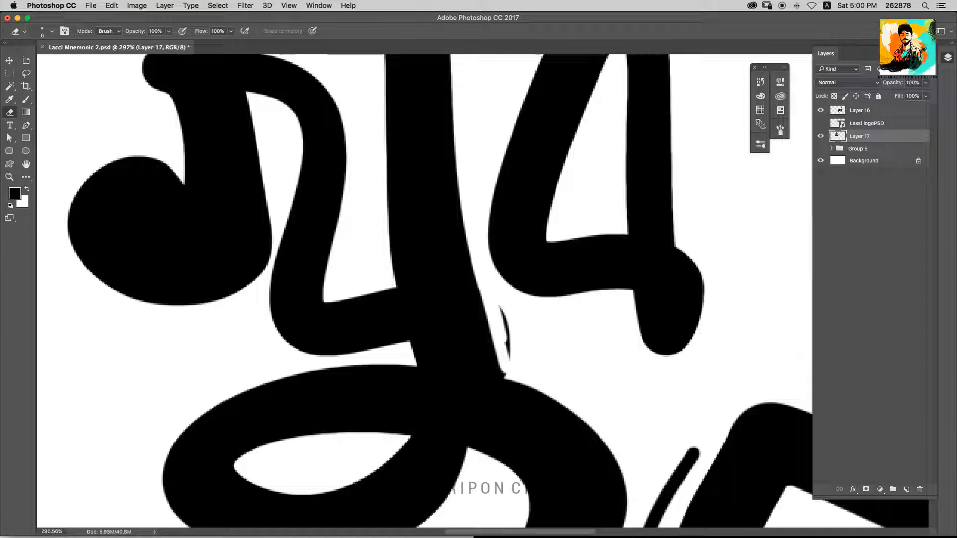
{"action": "left_click_drag", "start_coordinate": [530, 326], "coordinate": [438, 327]}
Thicken the diagonal, base and right stem of the first word's triangular letter with a 15 px brush.
{"action": "left_click_drag", "start_coordinate": [546, 244], "coordinate": [591, 244]}
{"action": "key", "text": "b"}
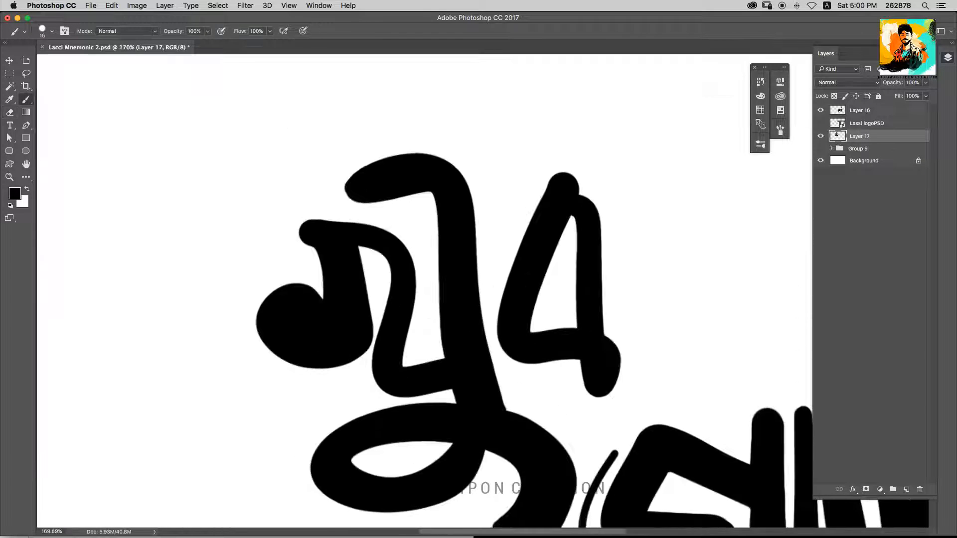
{"action": "mouse_move", "coordinate": [576, 189]}
{"action": "left_mouse_down"}
{"action": "mouse_move", "coordinate": [552, 189]}
{"action": "mouse_move", "coordinate": [501, 333]}
{"action": "left_mouse_up"}
{"action": "left_click_drag", "start_coordinate": [557, 174], "coordinate": [573, 352]}
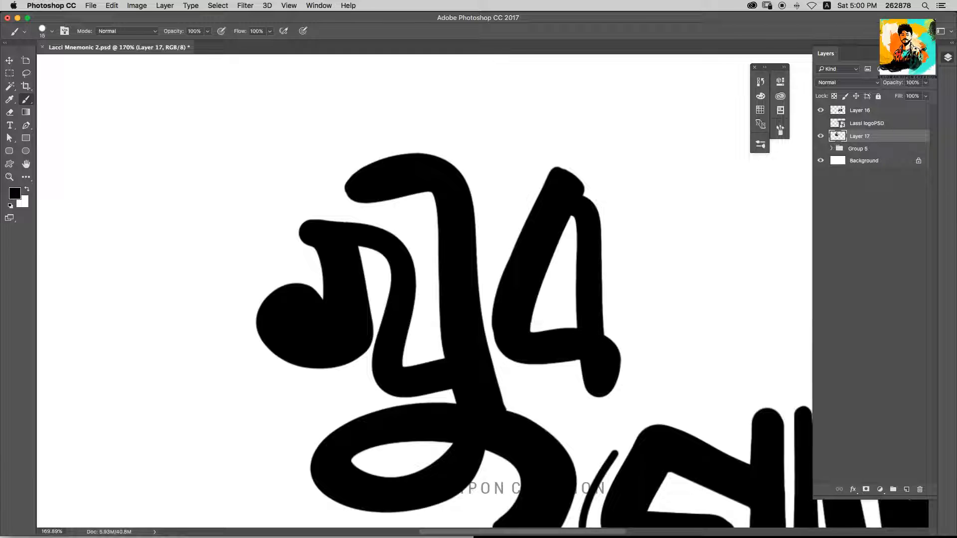
{"action": "left_click_drag", "start_coordinate": [591, 201], "coordinate": [598, 331]}
{"action": "left_click_drag", "start_coordinate": [609, 336], "coordinate": [594, 395]}
{"action": "key", "text": "super+z"}
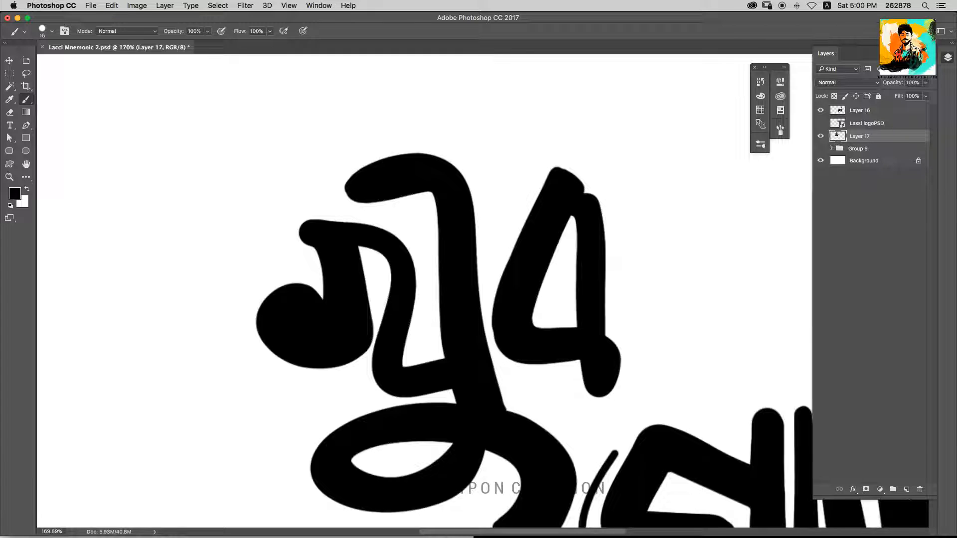
Square off the first word's top hook and thicken the adjoining note-shaped letter's top end and curved stroke.
{"action": "left_click_drag", "start_coordinate": [558, 170], "coordinate": [663, 202]}
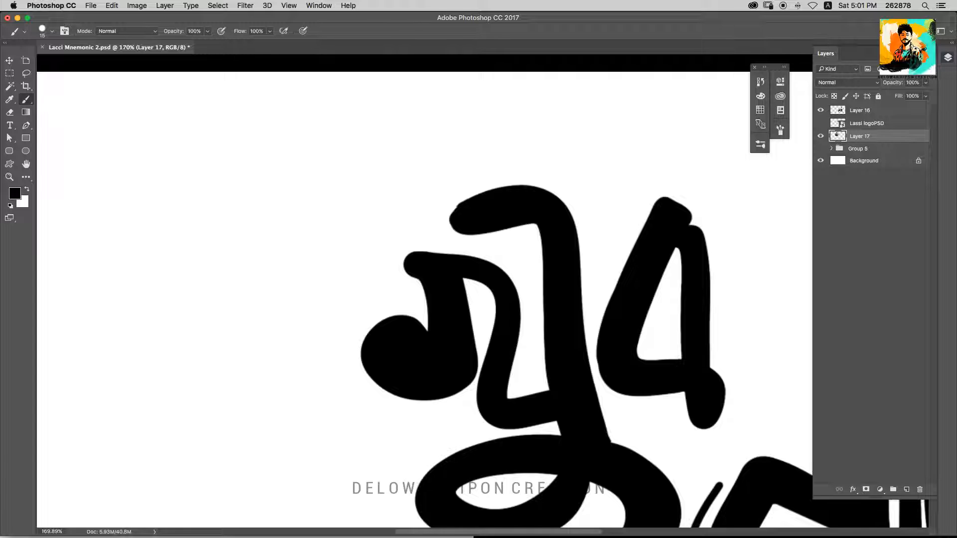
{"action": "left_click_drag", "start_coordinate": [453, 214], "coordinate": [579, 262]}
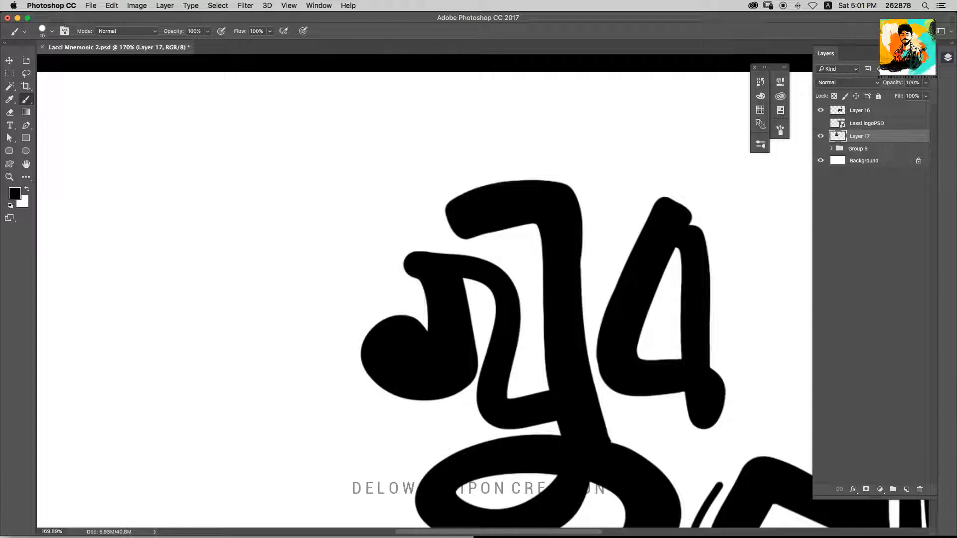
{"action": "scroll", "coordinate": [353, 138], "scroll_direction": "down", "scroll_amount": 5}
{"action": "scroll", "coordinate": [331, 162], "scroll_direction": "up", "scroll_amount": 5}
{"action": "left_click_drag", "start_coordinate": [456, 224], "coordinate": [573, 375]}
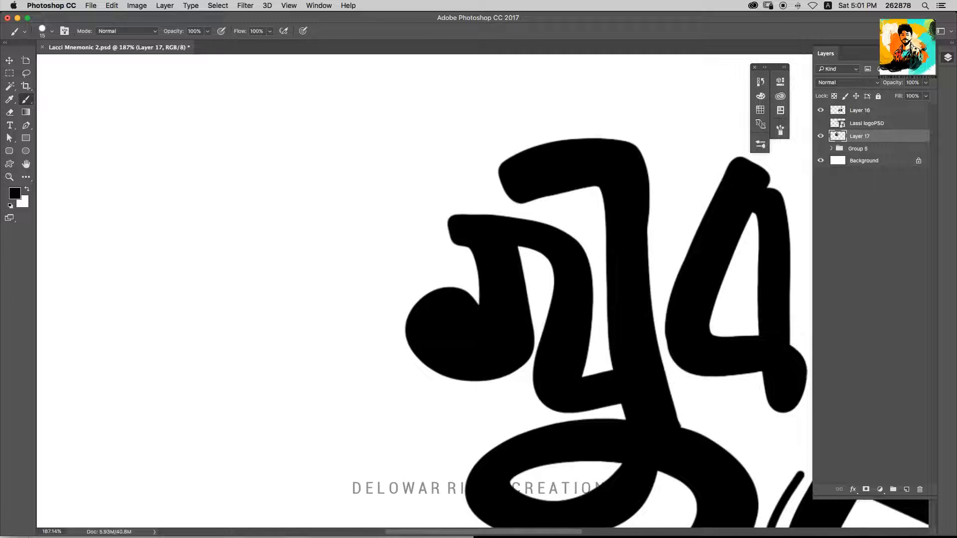
Thicken the tail of the first word's lower loop and square off its end with the 15 px brush.
{"action": "scroll", "coordinate": [483, 291], "scroll_direction": "down", "scroll_amount": 5}
{"action": "scroll", "coordinate": [395, 221], "scroll_direction": "up", "scroll_amount": 7}
{"action": "left_click_drag", "start_coordinate": [578, 320], "coordinate": [622, 310]}
{"action": "scroll", "coordinate": [600, 311], "scroll_direction": "down", "scroll_amount": 7}
{"action": "scroll", "coordinate": [474, 249], "scroll_direction": "up", "scroll_amount": 5}
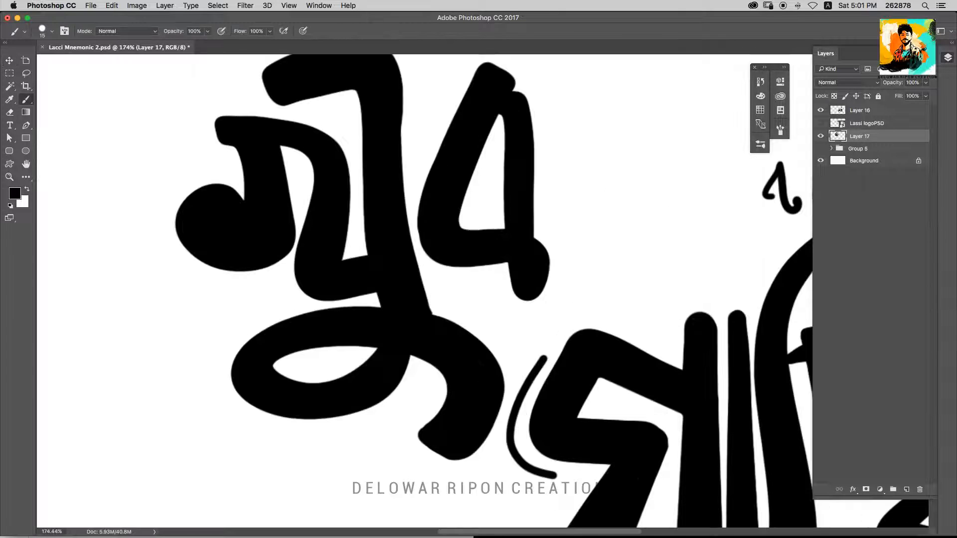
{"action": "left_click_drag", "start_coordinate": [537, 240], "coordinate": [538, 293]}
{"action": "key", "text": "super+z"}
Paint a thin curved accent line around the outer left of the first word's lower loop with an 8 px brush.
{"action": "scroll", "coordinate": [498, 209], "scroll_direction": "down", "scroll_amount": 5}
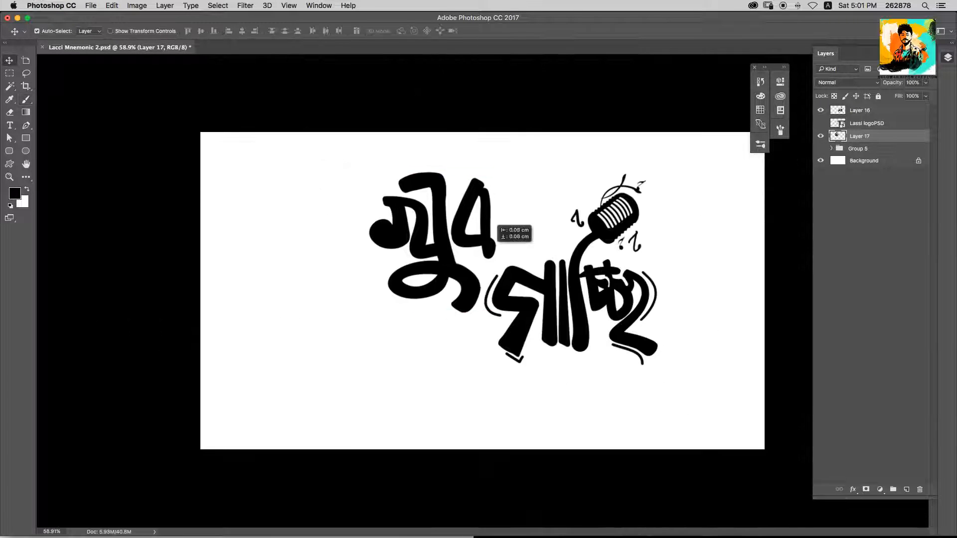
{"action": "scroll", "coordinate": [498, 210], "scroll_direction": "up", "scroll_amount": 4}
{"action": "scroll", "coordinate": [366, 306], "scroll_direction": "up", "scroll_amount": 3}
{"action": "key", "text": "bracketleft"}
{"action": "key", "text": "bracketleft"}
{"action": "key", "text": "bracketleft"}
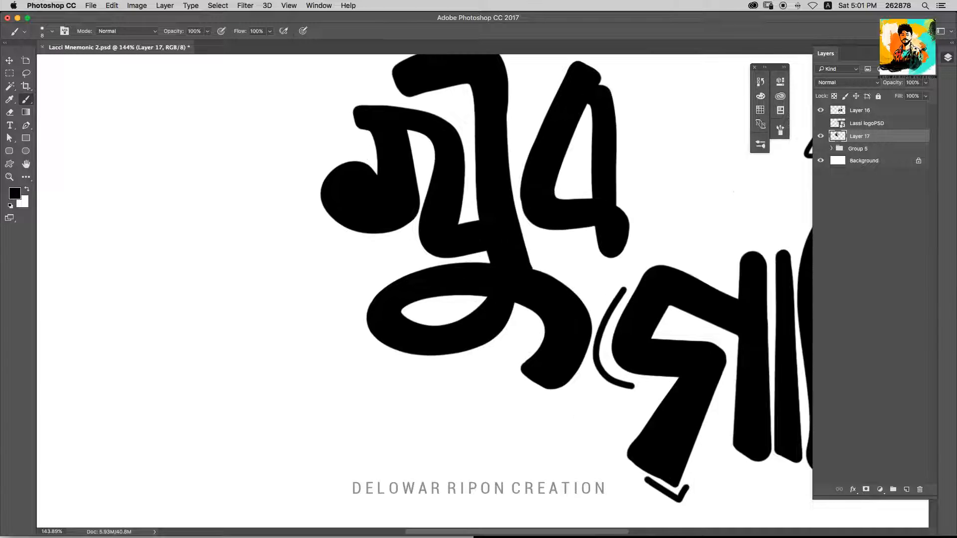
{"action": "mouse_move", "coordinate": [384, 276]}
{"action": "left_mouse_down"}
{"action": "mouse_move", "coordinate": [447, 379]}
{"action": "mouse_move", "coordinate": [385, 461]}
{"action": "left_mouse_up"}
{"action": "key", "text": "super+z"}
{"action": "mouse_move", "coordinate": [471, 208]}
{"action": "left_mouse_down"}
{"action": "mouse_move", "coordinate": [519, 126]}
{"action": "mouse_move", "coordinate": [549, 149]}
{"action": "left_mouse_up"}
{"action": "key", "text": "super+z"}
{"action": "key", "text": "super+z"}
Paint thin accent lines under the base and along the right stem of the first word's triangular letter.
{"action": "mouse_move", "coordinate": [470, 316]}
{"action": "left_mouse_down"}
{"action": "mouse_move", "coordinate": [536, 324]}
{"action": "mouse_move", "coordinate": [532, 332]}
{"action": "left_mouse_up"}
{"action": "left_click_drag", "start_coordinate": [565, 284], "coordinate": [568, 343]}
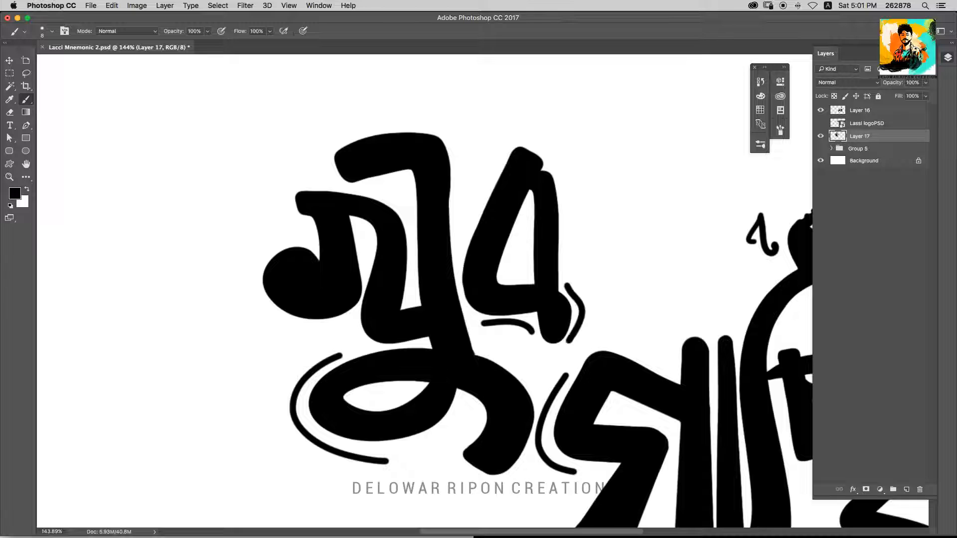
{"action": "key", "text": "super+z"}
{"action": "left_click_drag", "start_coordinate": [561, 176], "coordinate": [565, 275]}
{"action": "scroll", "coordinate": [447, 204], "scroll_direction": "down", "scroll_amount": 5}
{"action": "scroll", "coordinate": [402, 180], "scroll_direction": "up", "scroll_amount": 5}
Paint a thin curved accent line around the outer left of the first word's round note head.
{"action": "left_click_drag", "start_coordinate": [406, 175], "coordinate": [525, 221]}
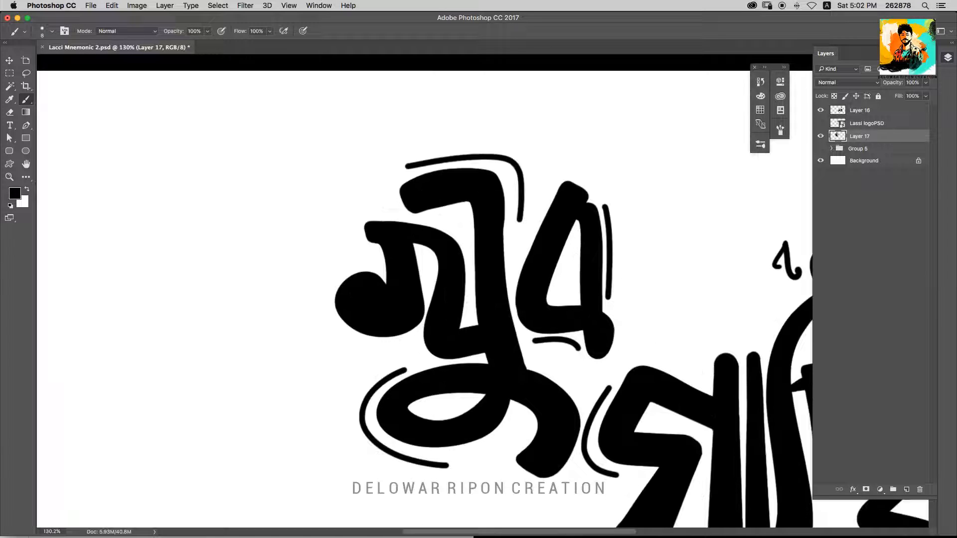
{"action": "key", "text": "super+z"}
{"action": "left_click_drag", "start_coordinate": [351, 266], "coordinate": [363, 351]}
{"action": "scroll", "coordinate": [362, 350], "scroll_direction": "down", "scroll_amount": 7}
Select both word layers and scale them down together to about 87%.
{"action": "key", "text": "v"}
{"action": "scroll", "coordinate": [482, 290], "scroll_direction": "up", "scroll_amount": 3}
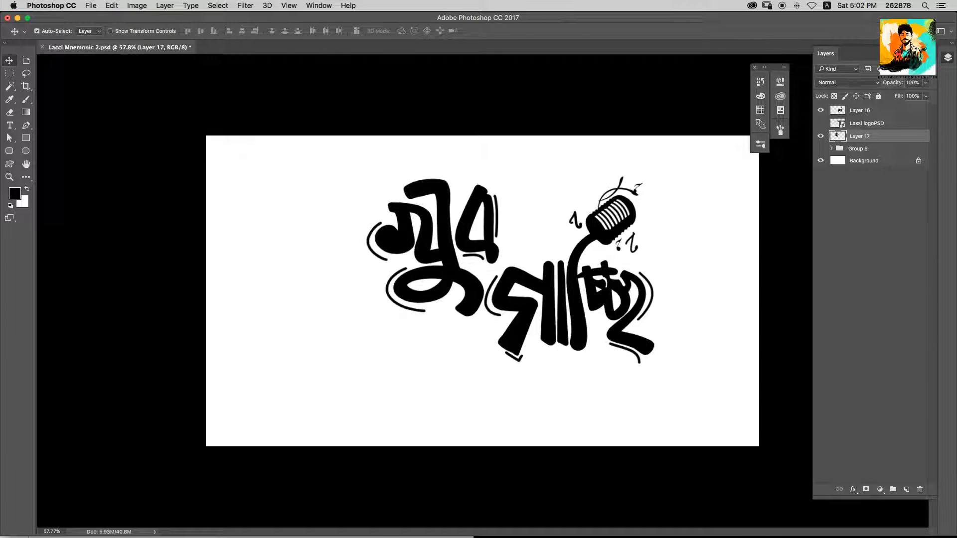
{"action": "left_click", "coordinate": [602, 283], "text": "shift"}
{"action": "key", "text": "super+t"}
{"action": "left_click_drag", "start_coordinate": [656, 174], "coordinate": [616, 187]}
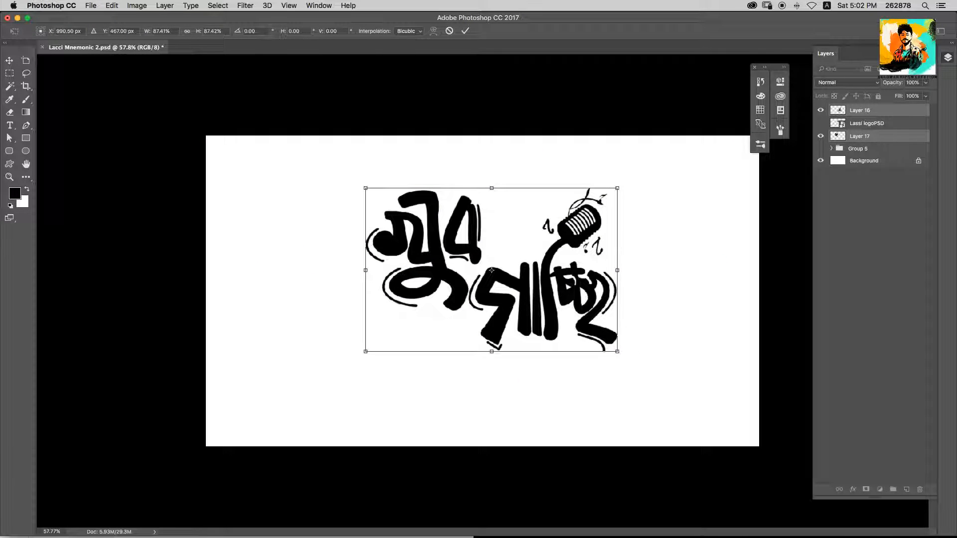
{"action": "key", "text": "Return"}
Add a new empty layer above the lettering.
{"action": "scroll", "coordinate": [482, 291], "scroll_direction": "up", "scroll_amount": 3}
{"action": "key", "text": "super+shift+n"}
{"action": "key", "text": "Return"}
{"action": "key", "text": "b"}
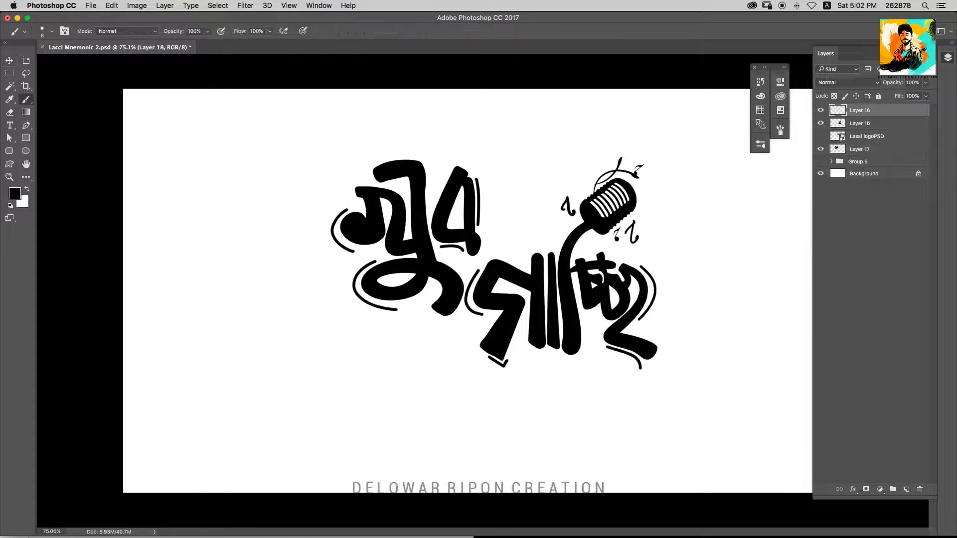
{"action": "mouse_move", "coordinate": [463, 410]}
{"action": "left_mouse_down"}
{"action": "mouse_move", "coordinate": [457, 447]}
{"action": "mouse_move", "coordinate": [406, 424]}
{"action": "left_mouse_up"}
{"action": "left_click_drag", "start_coordinate": [494, 429], "coordinate": [517, 459]}
{"action": "left_click_drag", "start_coordinate": [504, 381], "coordinate": [516, 458]}
{"action": "key", "text": "super+alt+z"}
{"action": "key", "text": "super+alt+z"}
{"action": "key", "text": "super+alt+z"}
Select both word layers and scale them up together to about 102%.
{"action": "key", "text": "v"}
{"action": "left_click", "coordinate": [859, 123]}
{"action": "left_click", "coordinate": [859, 149], "text": "super"}
{"action": "key", "text": "super+t"}
{"action": "left_click_drag", "start_coordinate": [658, 156], "coordinate": [662, 154]}
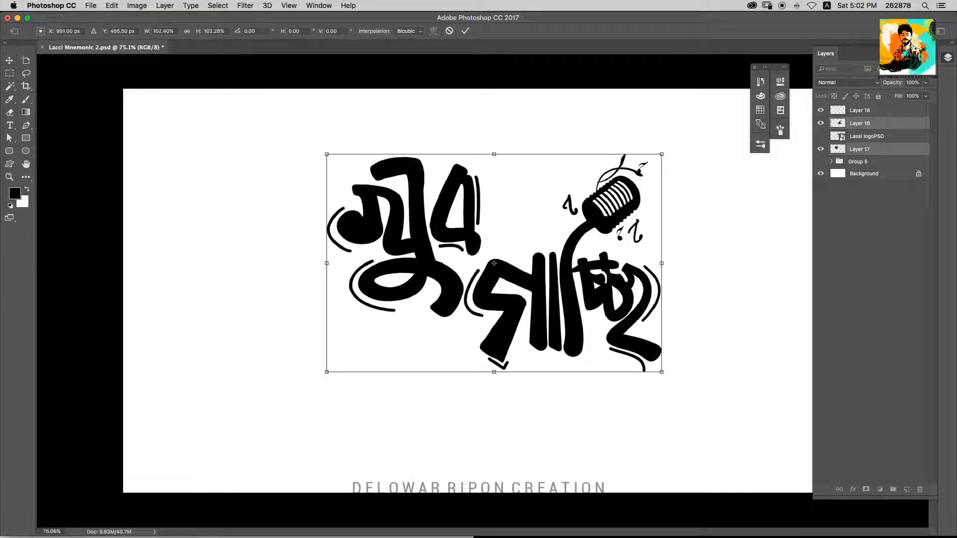
{"action": "key", "text": "Return"}
Select the first word's layer and paint a short bar leftward from the triangular letter's top with a 20 px brush.
{"action": "left_click", "coordinate": [698, 159]}
{"action": "left_click", "coordinate": [446, 180]}
{"action": "key", "text": "b"}
{"action": "scroll", "coordinate": [446, 179], "scroll_direction": "up", "scroll_amount": 3}
{"action": "key", "text": "super+alt+z"}
{"action": "left_click_drag", "start_coordinate": [460, 167], "coordinate": [426, 182]}
{"action": "key", "text": "super+alt+z"}
{"action": "key", "text": "bracketleft"}
{"action": "key", "text": "bracketleft"}
{"action": "key", "text": "super+alt+z"}
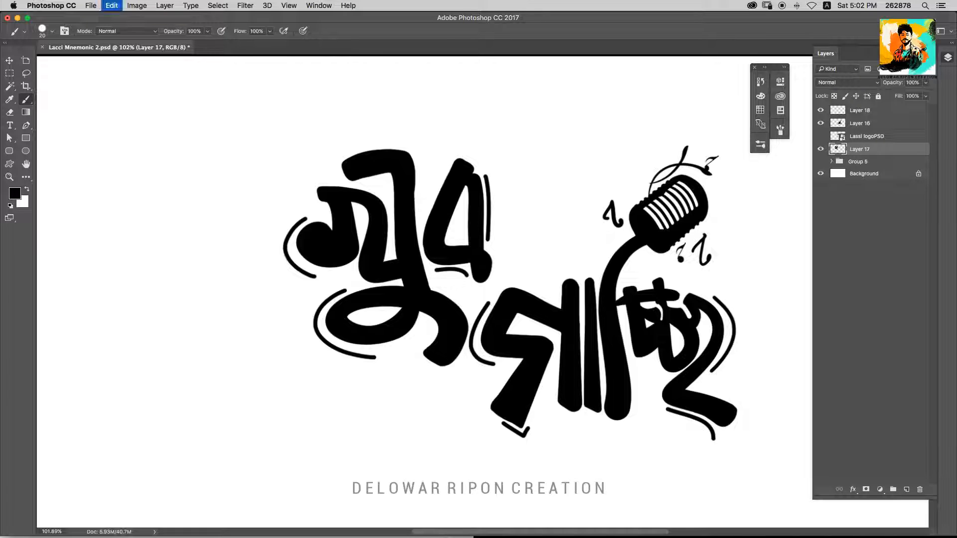
{"action": "scroll", "coordinate": [423, 147], "scroll_direction": "up", "scroll_amount": 3}
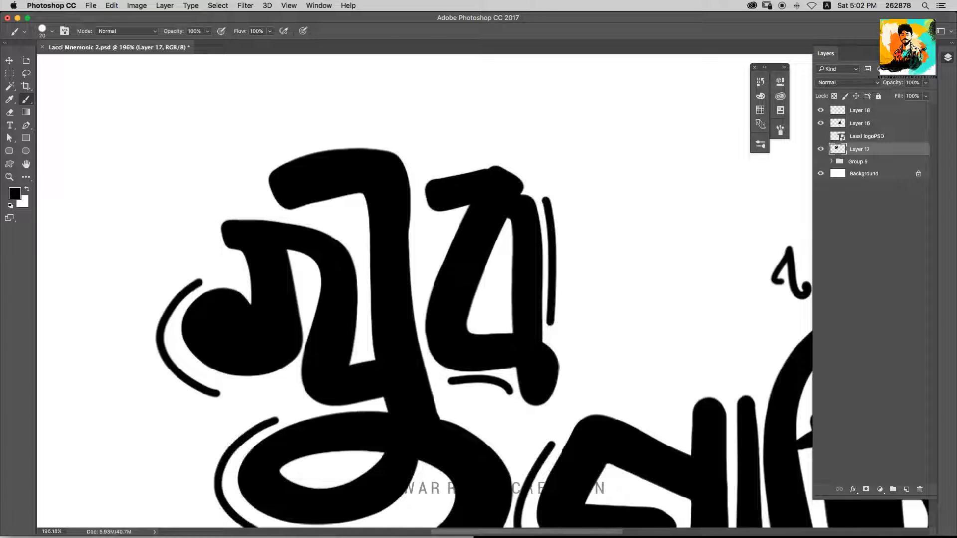
Select the second word's layer and paint a thick headline bar across its letter tops with a 20 px brush.
{"action": "scroll", "coordinate": [451, 198], "scroll_direction": "down", "scroll_amount": 5}
{"action": "left_click", "coordinate": [542, 291], "text": "super"}
{"action": "scroll", "coordinate": [542, 291], "scroll_direction": "up", "scroll_amount": 5}
{"action": "mouse_move", "coordinate": [491, 225]}
{"action": "left_mouse_down"}
{"action": "mouse_move", "coordinate": [588, 244]}
{"action": "mouse_move", "coordinate": [460, 197]}
{"action": "mouse_move", "coordinate": [634, 247]}
{"action": "left_mouse_up"}
{"action": "key", "text": "super+alt+z"}
{"action": "scroll", "coordinate": [610, 258], "scroll_direction": "down", "scroll_amount": 5}
{"action": "scroll", "coordinate": [620, 255], "scroll_direction": "up", "scroll_amount": 5}
{"action": "left_click_drag", "start_coordinate": [425, 211], "coordinate": [496, 235]}
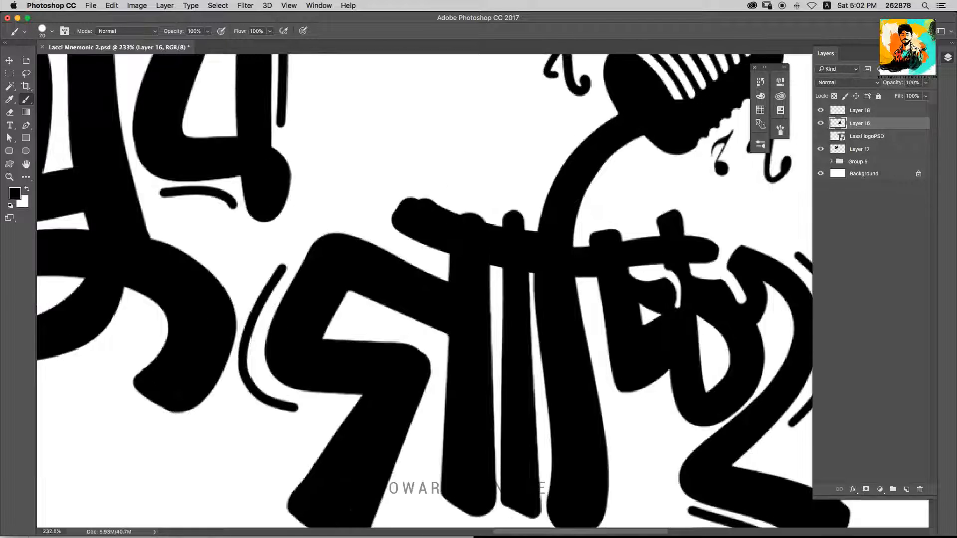
{"action": "left_click_drag", "start_coordinate": [573, 246], "coordinate": [712, 239]}
Trim the right end of the second word's headline bar to a clean angular edge with a small eraser.
{"action": "scroll", "coordinate": [610, 291], "scroll_direction": "down", "scroll_amount": 5}
{"action": "scroll", "coordinate": [647, 289], "scroll_direction": "up", "scroll_amount": 6}
{"action": "key", "text": "e"}
{"action": "left_click_drag", "start_coordinate": [598, 226], "coordinate": [605, 274]}
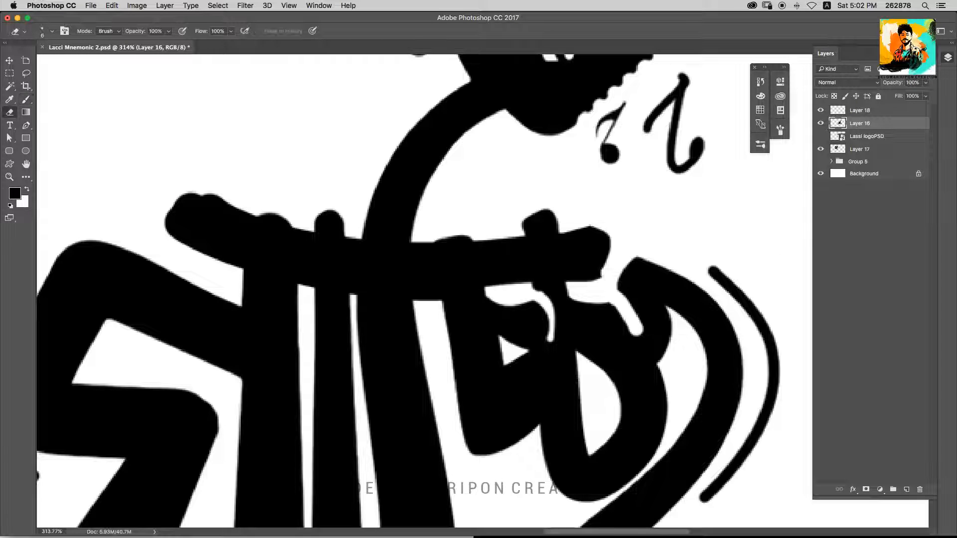
{"action": "scroll", "coordinate": [624, 232], "scroll_direction": "down", "scroll_amount": 6}
{"action": "left_click_drag", "start_coordinate": [584, 227], "coordinate": [606, 241]}
{"action": "scroll", "coordinate": [622, 230], "scroll_direction": "up", "scroll_amount": 7}
{"action": "scroll", "coordinate": [623, 229], "scroll_direction": "down", "scroll_amount": 7}
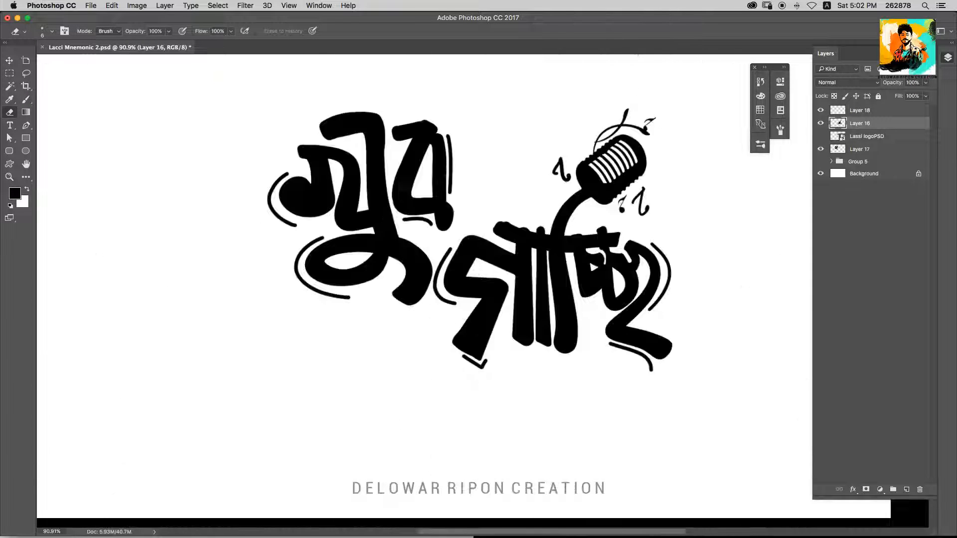
Square off the headline bar's left end and the top of the second word's first vertical bar with an 8 px brush.
{"action": "key", "text": "v"}
{"action": "scroll", "coordinate": [513, 231], "scroll_direction": "up", "scroll_amount": 6}
{"action": "scroll", "coordinate": [513, 230], "scroll_direction": "down", "scroll_amount": 6}
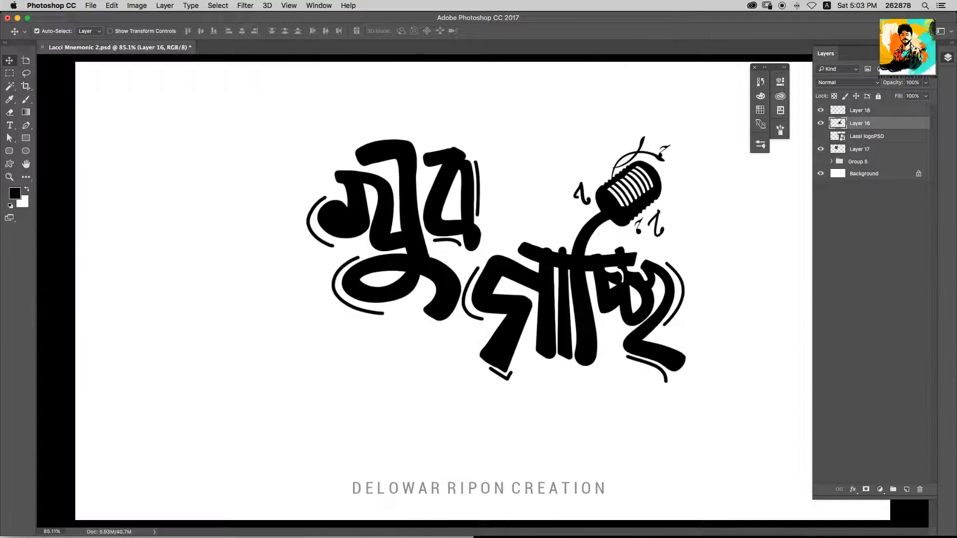
{"action": "scroll", "coordinate": [512, 230], "scroll_direction": "up", "scroll_amount": 6}
{"action": "key", "text": "b"}
{"action": "left_click_drag", "start_coordinate": [532, 216], "coordinate": [551, 216]}
{"action": "key", "text": "super+z"}
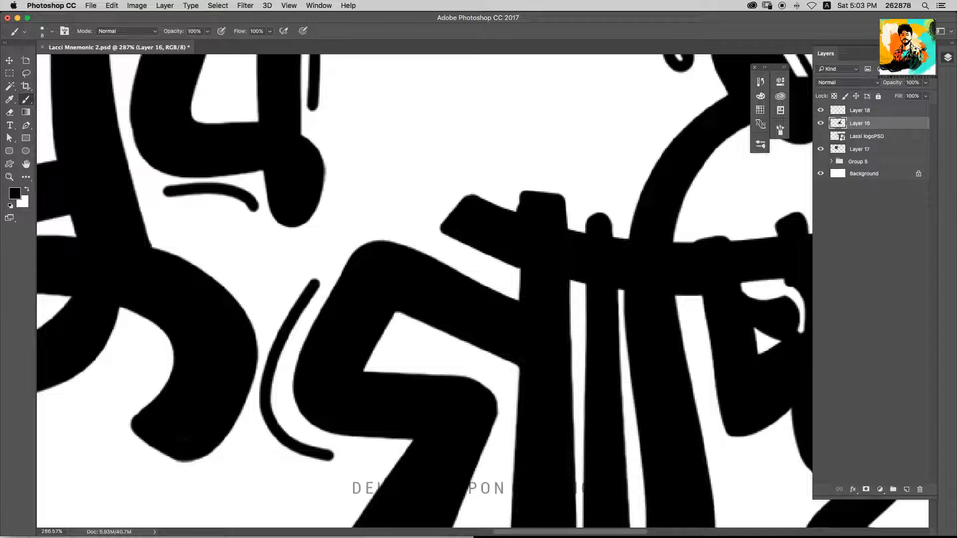
Trim the left tip of the second word's headline bar and erase a thin diagonal slit through it with a 6 px eraser.
{"action": "key", "text": "e"}
{"action": "left_click_drag", "start_coordinate": [471, 194], "coordinate": [440, 230]}
{"action": "left_click_drag", "start_coordinate": [488, 201], "coordinate": [461, 244]}
{"action": "scroll", "coordinate": [543, 234], "scroll_direction": "down", "scroll_amount": 6}
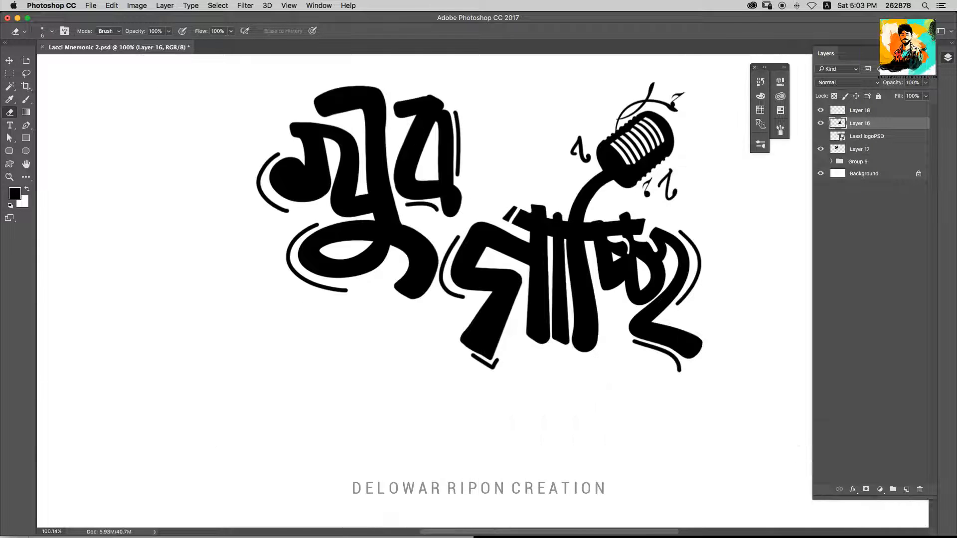
Paint an angular corner onto the top of the second word's first vertical bar with the brush.
{"action": "scroll", "coordinate": [558, 244], "scroll_direction": "up", "scroll_amount": 7}
{"action": "key", "text": "b"}
{"action": "left_click_drag", "start_coordinate": [539, 193], "coordinate": [554, 185]}
{"action": "key", "text": "super+0"}
{"action": "key", "text": "v"}
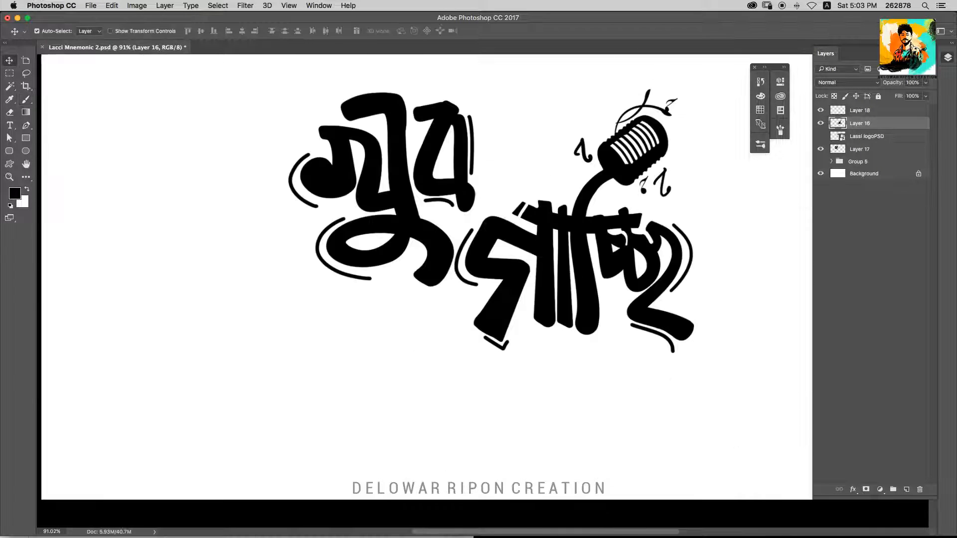
Select the first word's layer and sharpen the left end and top corner of the triangular letter's headline bar with an 8 px brush.
{"action": "scroll", "coordinate": [473, 180], "scroll_direction": "down", "scroll_amount": 4}
{"action": "scroll", "coordinate": [473, 179], "scroll_direction": "up", "scroll_amount": 9}
{"action": "left_click", "coordinate": [859, 149]}
{"action": "key", "text": "b"}
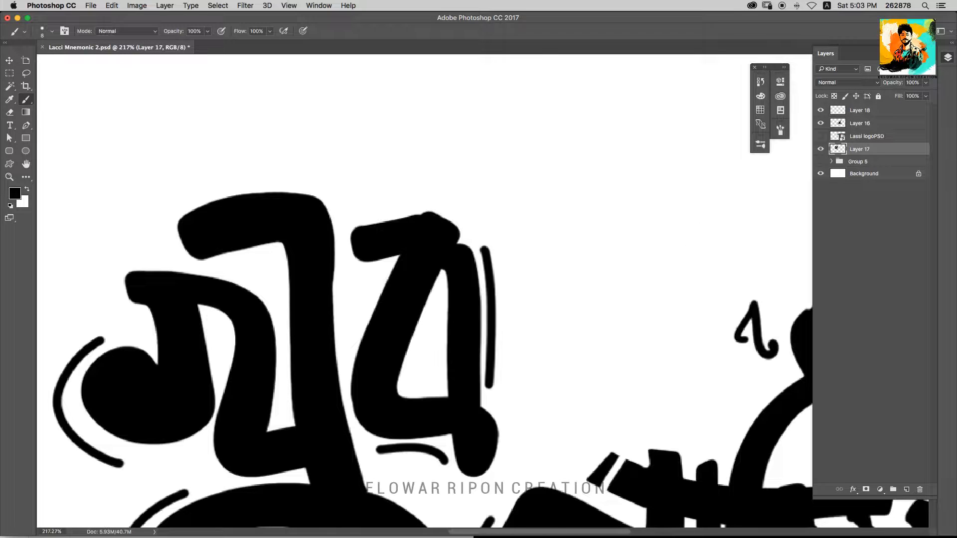
{"action": "left_click_drag", "start_coordinate": [355, 260], "coordinate": [398, 255]}
{"action": "scroll", "coordinate": [397, 224], "scroll_direction": "down", "scroll_amount": 4}
{"action": "scroll", "coordinate": [398, 223], "scroll_direction": "up", "scroll_amount": 8}
{"action": "mouse_move", "coordinate": [451, 203]}
{"action": "left_mouse_down"}
{"action": "mouse_move", "coordinate": [316, 237]}
{"action": "mouse_move", "coordinate": [333, 290]}
{"action": "left_mouse_up"}
{"action": "scroll", "coordinate": [468, 225], "scroll_direction": "down", "scroll_amount": 12}
{"action": "key", "text": "v"}
{"action": "left_click", "coordinate": [859, 110]}
{"action": "key", "text": "b"}
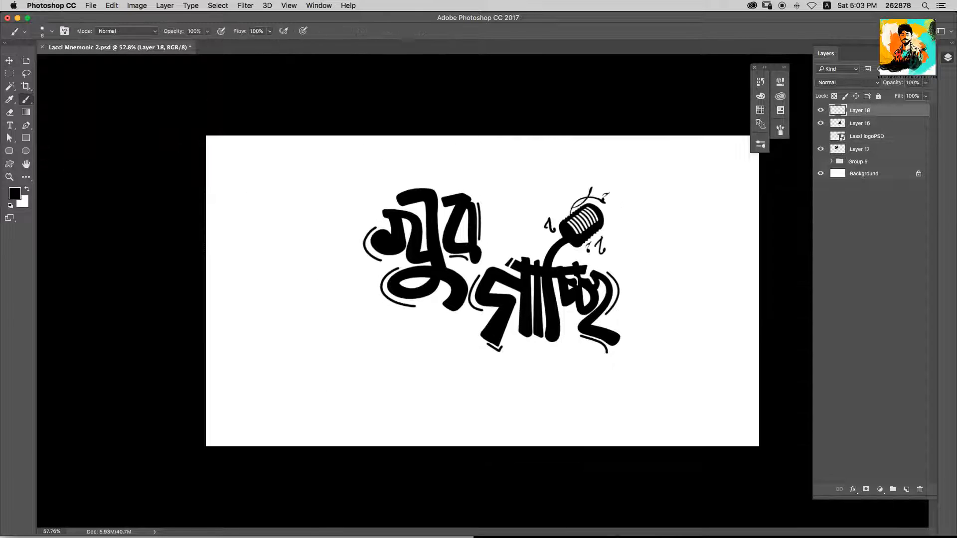
{"action": "mouse_move", "coordinate": [437, 360]}
{"action": "left_mouse_down"}
{"action": "mouse_move", "coordinate": [409, 358]}
{"action": "mouse_move", "coordinate": [342, 398]}
{"action": "mouse_move", "coordinate": [431, 370]}
{"action": "mouse_move", "coordinate": [440, 397]}
{"action": "mouse_move", "coordinate": [406, 416]}
{"action": "left_mouse_up"}
{"action": "key", "text": "super+space"}
{"action": "key", "text": "alt+super+z"}
{"action": "key", "text": "alt+super+z"}
{"action": "key", "text": "alt+super+z"}
{"action": "key", "text": "alt+super+z"}
{"action": "key", "text": "c"}
Move both words higher on the canvas, then shift the first word down and left so they sit side by side on one line.
{"action": "key", "text": "v"}
{"action": "left_click", "coordinate": [860, 123]}
{"action": "left_click", "coordinate": [859, 149], "text": "super"}
{"action": "left_click_drag", "start_coordinate": [563, 286], "coordinate": [574, 236]}
{"action": "left_click_drag", "start_coordinate": [477, 260], "coordinate": [474, 279]}
{"action": "left_click_drag", "start_coordinate": [546, 277], "coordinate": [543, 287]}
{"action": "left_click", "coordinate": [471, 274], "text": "shift"}
{"action": "left_click_drag", "start_coordinate": [594, 182], "coordinate": [582, 184]}
Select Layer 18 and paint the letter অ below the first word with a 40 px brush.
{"action": "left_click", "coordinate": [859, 110]}
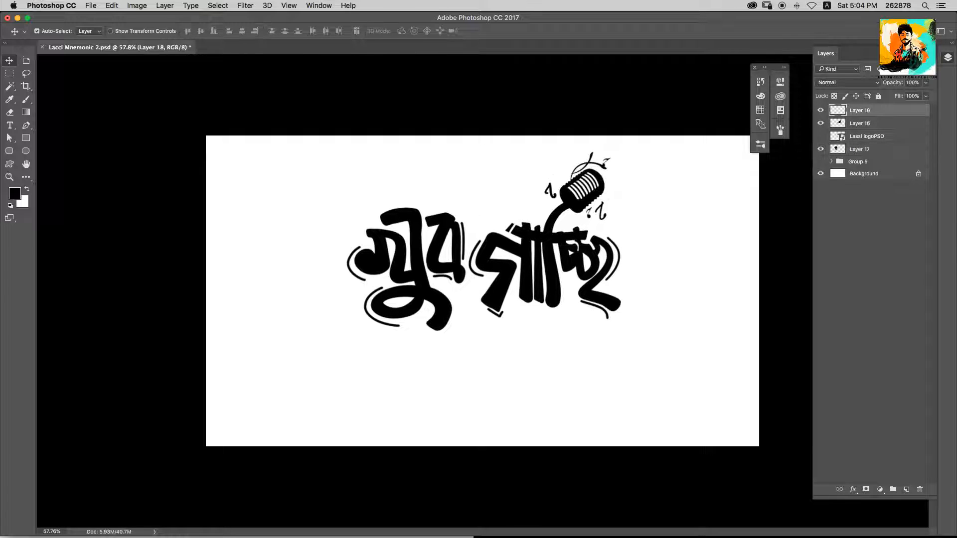
{"action": "key", "text": "b"}
{"action": "mouse_move", "coordinate": [411, 367]}
{"action": "left_mouse_down"}
{"action": "mouse_move", "coordinate": [471, 381]}
{"action": "mouse_move", "coordinate": [383, 421]}
{"action": "left_mouse_up"}
{"action": "key", "text": "super+z"}
{"action": "left_click_drag", "start_coordinate": [456, 361], "coordinate": [406, 398]}
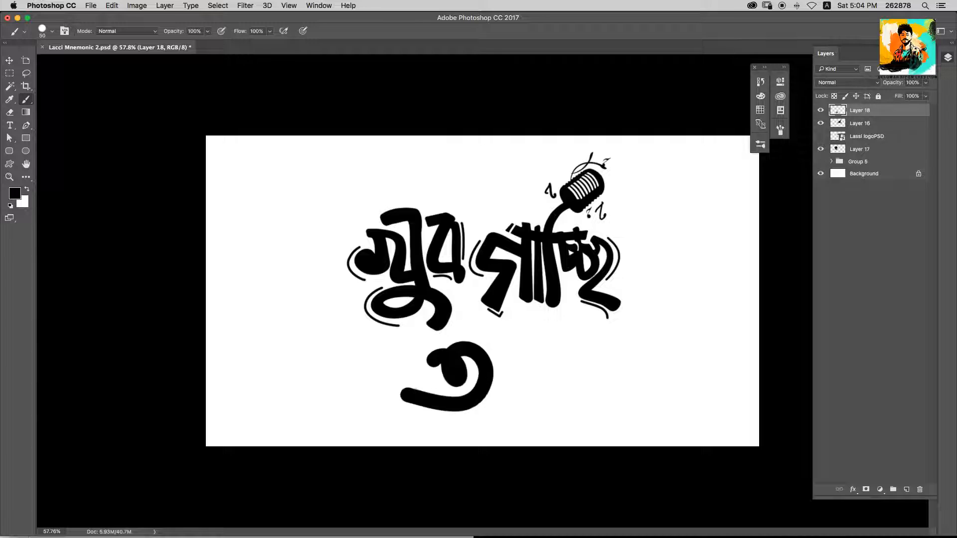
{"action": "key", "text": "super+z"}
{"action": "key", "text": "["}
{"action": "key", "text": "["}
{"action": "mouse_move", "coordinate": [486, 360]}
{"action": "left_mouse_down"}
{"action": "mouse_move", "coordinate": [418, 378]}
{"action": "mouse_move", "coordinate": [454, 383]}
{"action": "mouse_move", "coordinate": [405, 379]}
{"action": "left_mouse_up"}
{"action": "key", "text": "super+z"}
{"action": "key", "text": "super+z"}
{"action": "mouse_move", "coordinate": [502, 413]}
{"action": "left_mouse_down"}
{"action": "mouse_move", "coordinate": [483, 333]}
{"action": "mouse_move", "coordinate": [435, 344]}
{"action": "mouse_move", "coordinate": [505, 406]}
{"action": "left_mouse_up"}
{"action": "key", "text": "super+z"}
{"action": "left_click_drag", "start_coordinate": [518, 343], "coordinate": [526, 407]}
{"action": "key", "text": "super+z"}
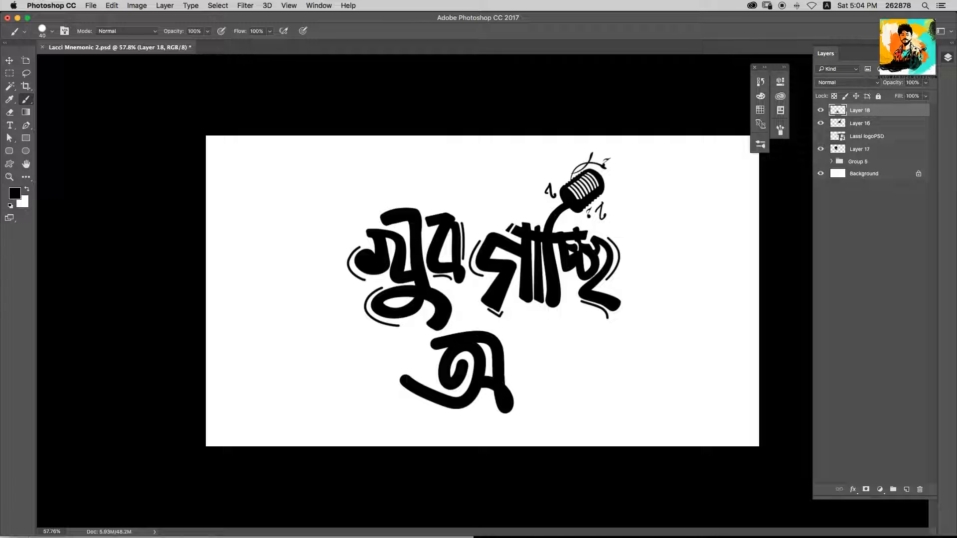
Paint the remaining letters of the word আরাম beside the অ with the 40 px brush.
{"action": "key", "text": "super+z"}
{"action": "mouse_move", "coordinate": [512, 333]}
{"action": "left_mouse_down"}
{"action": "mouse_move", "coordinate": [530, 411]}
{"action": "mouse_move", "coordinate": [522, 336]}
{"action": "mouse_move", "coordinate": [529, 404]}
{"action": "left_mouse_up"}
{"action": "key", "text": "super+z"}
{"action": "mouse_move", "coordinate": [568, 341]}
{"action": "left_mouse_down"}
{"action": "mouse_move", "coordinate": [561, 396]}
{"action": "mouse_move", "coordinate": [569, 351]}
{"action": "left_mouse_up"}
{"action": "key", "text": "super+z"}
{"action": "mouse_move", "coordinate": [571, 334]}
{"action": "left_mouse_down"}
{"action": "mouse_move", "coordinate": [544, 358]}
{"action": "mouse_move", "coordinate": [569, 350]}
{"action": "mouse_move", "coordinate": [560, 341]}
{"action": "mouse_move", "coordinate": [593, 402]}
{"action": "left_mouse_up"}
{"action": "key", "text": "super+z"}
{"action": "mouse_move", "coordinate": [609, 349]}
{"action": "left_mouse_down"}
{"action": "mouse_move", "coordinate": [631, 328]}
{"action": "mouse_move", "coordinate": [659, 397]}
{"action": "left_mouse_up"}
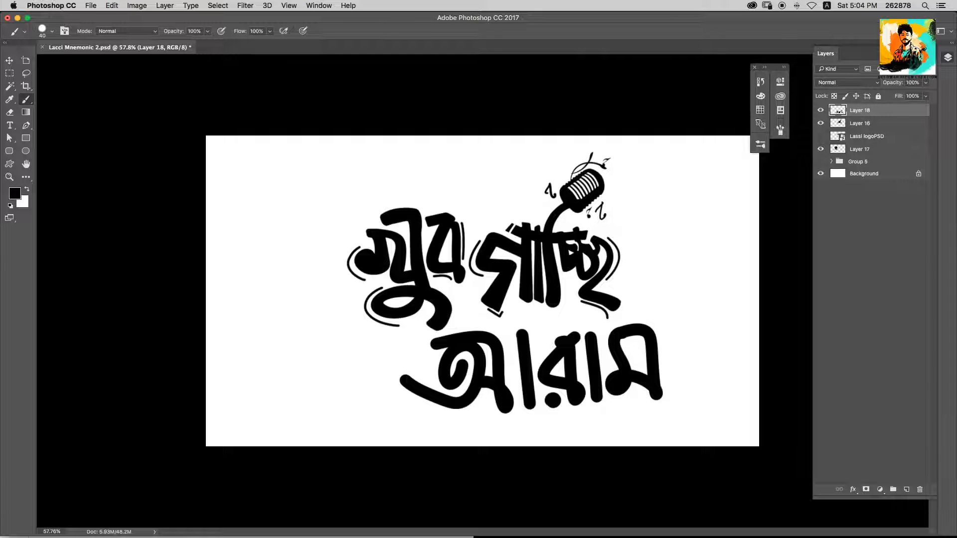
Scale down the word আরাম with Free Transform and move it left beneath the first line.
{"action": "key", "text": "super+t"}
{"action": "left_click_drag", "start_coordinate": [710, 308], "coordinate": [710, 321]}
{"action": "left_click_drag", "start_coordinate": [664, 332], "coordinate": [646, 337]}
{"action": "mouse_move", "coordinate": [625, 358]}
{"action": "left_mouse_down"}
{"action": "mouse_move", "coordinate": [540, 360]}
{"action": "mouse_move", "coordinate": [585, 346]}
{"action": "mouse_move", "coordinate": [554, 343]}
{"action": "mouse_move", "coordinate": [593, 357]}
{"action": "left_mouse_up"}
{"action": "key", "text": "Return"}
Create a new layer above the আরাম layer and reduce the brush size to 35 px.
{"action": "key", "text": "super+shift+n"}
{"action": "key", "text": "Return"}
{"action": "key", "text": "super+z"}
{"action": "key", "text": "["}
{"action": "mouse_move", "coordinate": [562, 355]}
{"action": "left_mouse_down"}
{"action": "mouse_move", "coordinate": [607, 360]}
{"action": "mouse_move", "coordinate": [612, 403]}
{"action": "left_mouse_up"}
{"action": "key", "text": "alt+super+z"}
{"action": "mouse_move", "coordinate": [605, 344]}
{"action": "left_mouse_down"}
{"action": "mouse_move", "coordinate": [610, 399]}
{"action": "mouse_move", "coordinate": [626, 395]}
{"action": "mouse_move", "coordinate": [607, 354]}
{"action": "mouse_move", "coordinate": [613, 402]}
{"action": "left_mouse_up"}
{"action": "key", "text": "alt+super+z"}
{"action": "key", "text": "alt+super+z"}
{"action": "key", "text": "alt+super+z"}
{"action": "key", "text": "alt+super+z"}
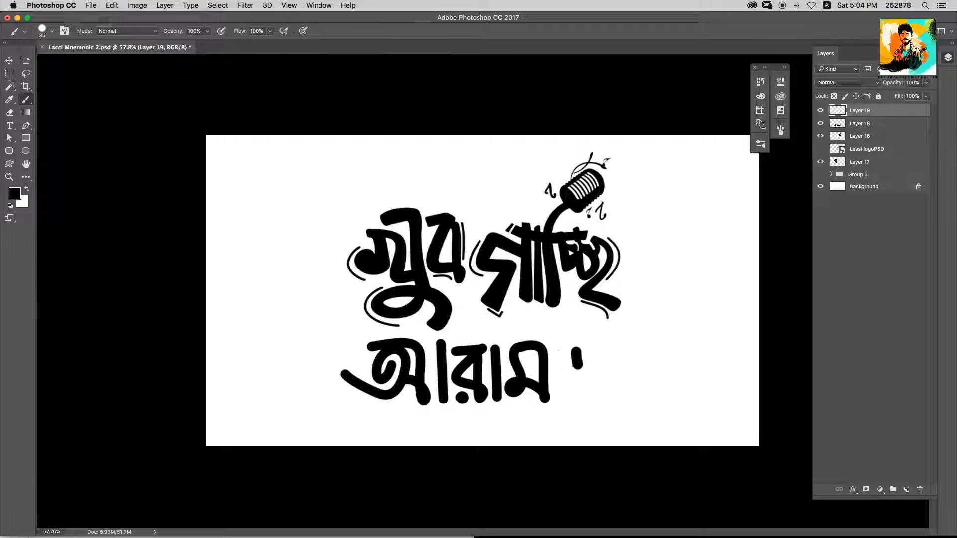
Paint the word পাচ্ছি beside আরাম on the new layer with the 35 px brush.
{"action": "left_click_drag", "start_coordinate": [577, 366], "coordinate": [596, 355]}
{"action": "left_click_drag", "start_coordinate": [561, 352], "coordinate": [593, 348]}
{"action": "left_click_drag", "start_coordinate": [601, 342], "coordinate": [605, 399]}
{"action": "mouse_move", "coordinate": [617, 342]}
{"action": "left_mouse_down"}
{"action": "mouse_move", "coordinate": [620, 392]}
{"action": "mouse_move", "coordinate": [677, 310]}
{"action": "left_mouse_up"}
{"action": "key", "text": "super+z"}
{"action": "mouse_move", "coordinate": [637, 399]}
{"action": "left_mouse_down"}
{"action": "mouse_move", "coordinate": [672, 326]}
{"action": "mouse_move", "coordinate": [663, 371]}
{"action": "mouse_move", "coordinate": [655, 360]}
{"action": "left_mouse_up"}
{"action": "mouse_move", "coordinate": [661, 348]}
{"action": "left_mouse_down"}
{"action": "mouse_move", "coordinate": [669, 363]}
{"action": "mouse_move", "coordinate": [662, 370]}
{"action": "mouse_move", "coordinate": [654, 360]}
{"action": "left_mouse_up"}
{"action": "key", "text": "alt+super+z"}
{"action": "key", "text": "alt+super+z"}
{"action": "left_click_drag", "start_coordinate": [661, 347], "coordinate": [695, 420]}
{"action": "left_click_drag", "start_coordinate": [641, 345], "coordinate": [691, 345]}
{"action": "key", "text": "super+z"}
{"action": "left_click_drag", "start_coordinate": [609, 345], "coordinate": [702, 345]}
{"action": "key", "text": "super+z"}
{"action": "key", "text": "super+z"}
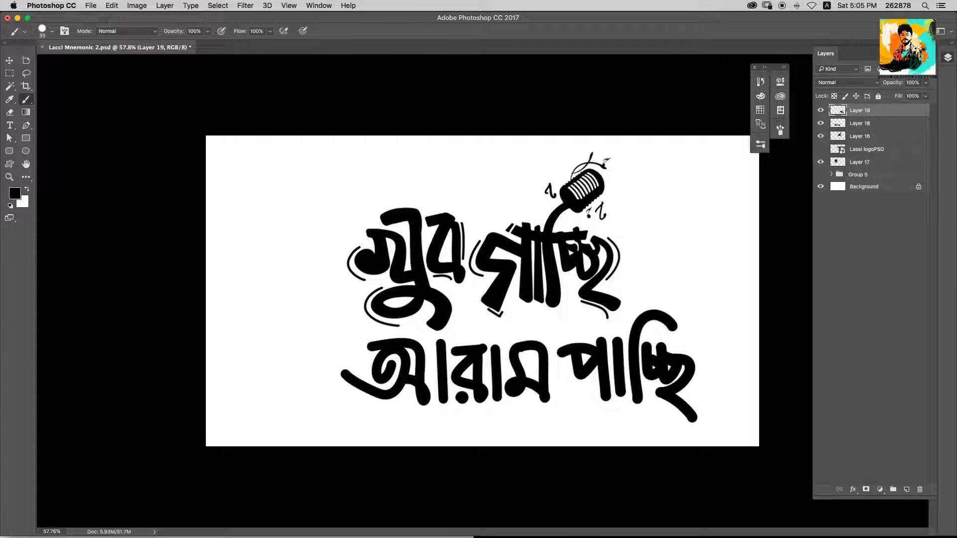
Select the আরাম and পাচ্ছি layers together and reposition them as one line beneath the two upper words.
{"action": "key", "text": "v"}
{"action": "scroll", "coordinate": [482, 291], "scroll_direction": "down", "scroll_amount": 3}
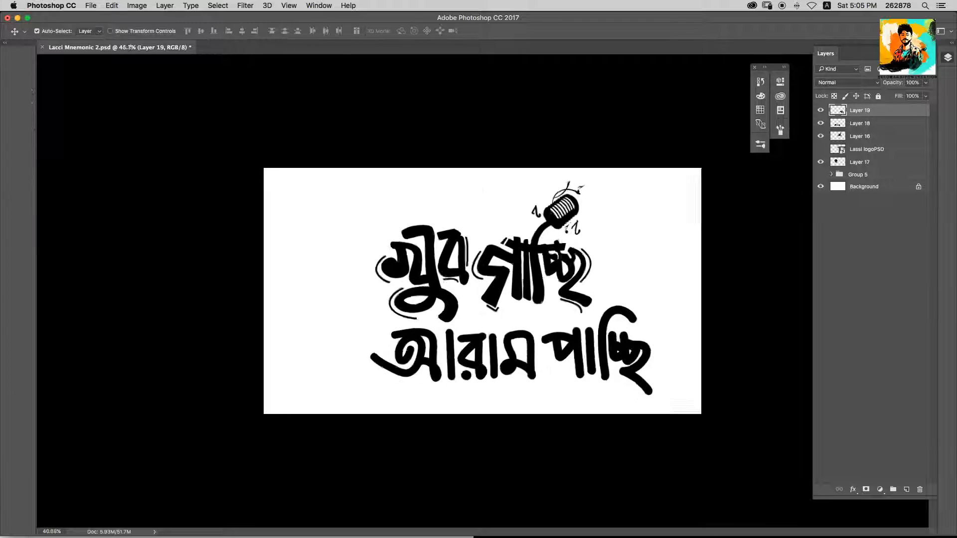
{"action": "left_click", "coordinate": [524, 349]}
{"action": "left_click", "coordinate": [552, 329], "text": "shift"}
{"action": "left_click_drag", "start_coordinate": [552, 329], "coordinate": [524, 332]}
{"action": "left_click", "coordinate": [578, 324]}
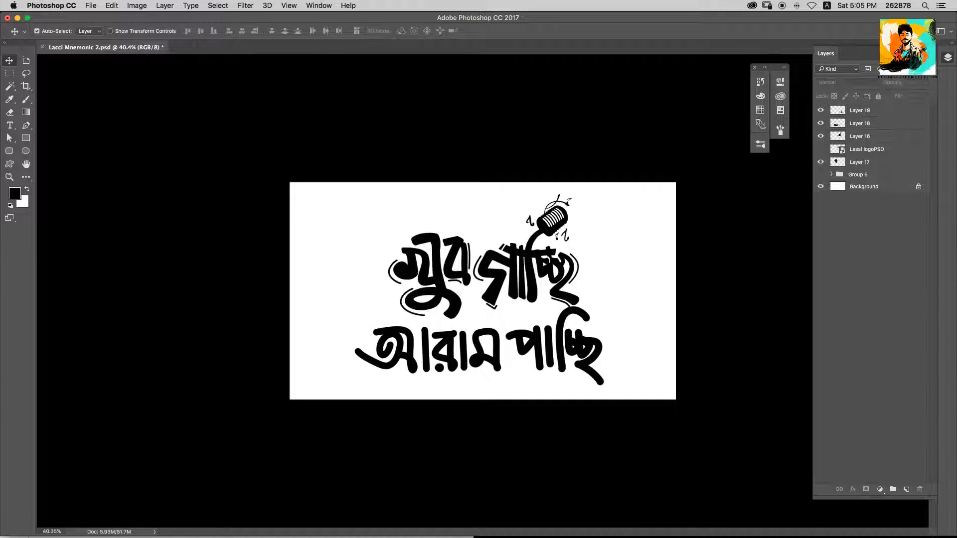
{"action": "left_click_drag", "start_coordinate": [586, 315], "coordinate": [586, 318]}
{"action": "left_click", "coordinate": [497, 332], "text": "shift"}
{"action": "left_click_drag", "start_coordinate": [496, 332], "coordinate": [521, 329]}
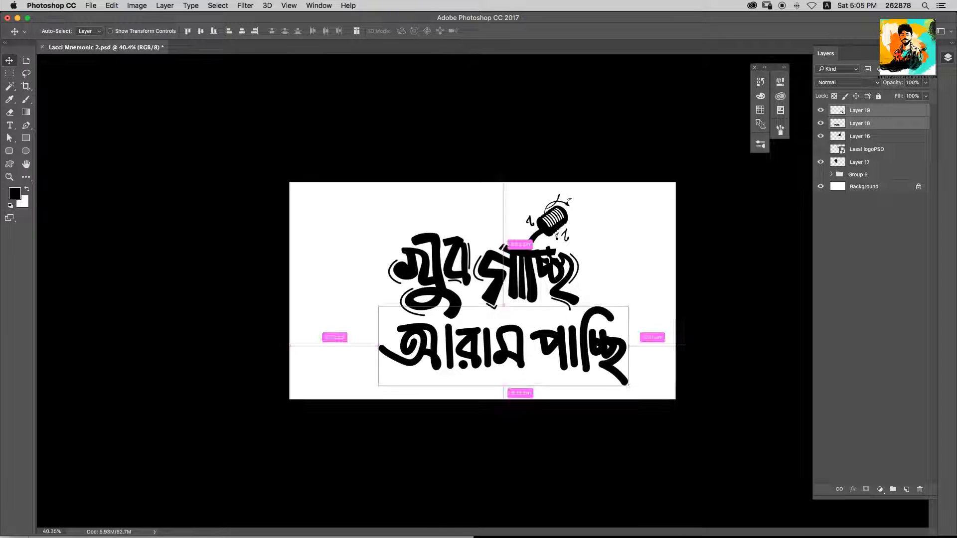
{"action": "key", "text": "super+t"}
{"action": "key", "text": "Return"}
{"action": "scroll", "coordinate": [483, 291], "scroll_direction": "up", "scroll_amount": 3}
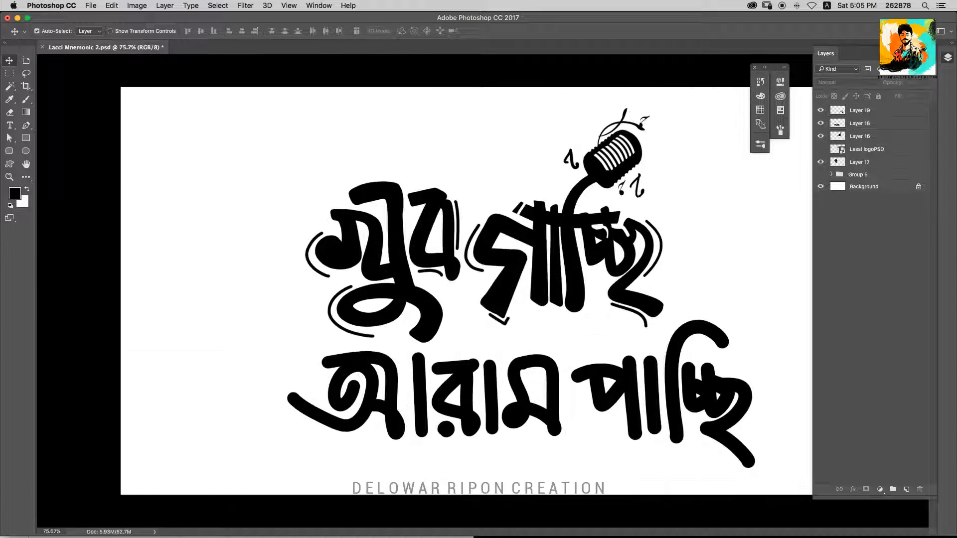
Select the পাচ্ছি layer and adjust its proportions and slant slightly by moving its corners with Free Transform.
{"action": "left_click", "coordinate": [573, 299]}
{"action": "left_click", "coordinate": [630, 379]}
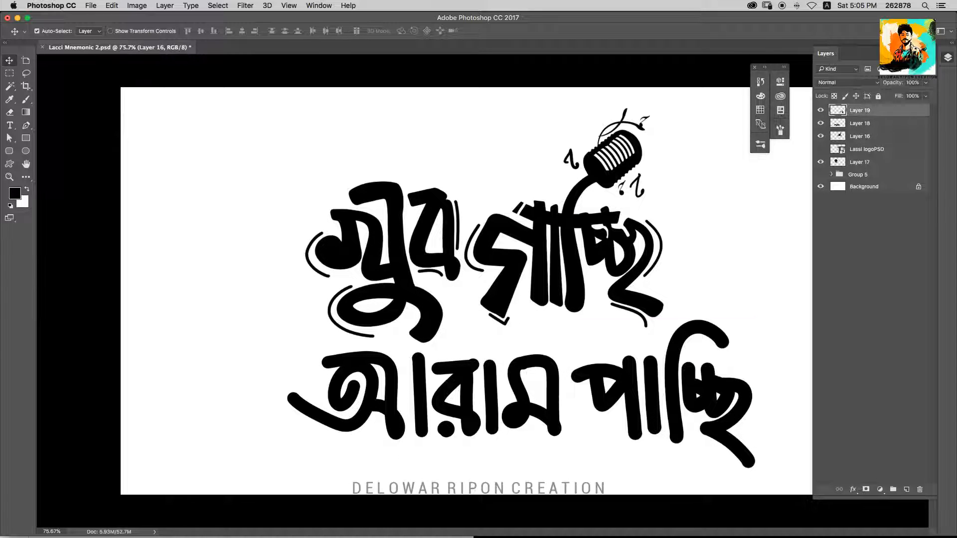
{"action": "key", "text": "super+t"}
{"action": "left_click_drag", "start_coordinate": [756, 320], "coordinate": [760, 321]}
{"action": "left_click_drag", "start_coordinate": [755, 468], "coordinate": [756, 469]}
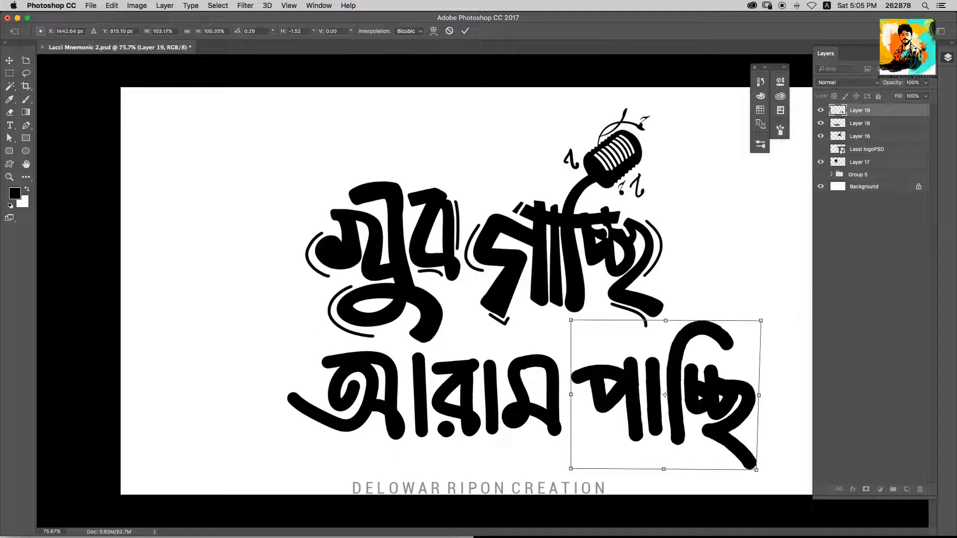
{"action": "left_click_drag", "start_coordinate": [570, 320], "coordinate": [545, 336]}
{"action": "key", "text": "Return"}
Select the আরাম layer and thicken the lower-left tail of its first letter with a 30 px brush.
{"action": "left_click", "coordinate": [551, 394]}
{"action": "key", "text": "e"}
{"action": "scroll", "coordinate": [520, 383], "scroll_direction": "up", "scroll_amount": 5}
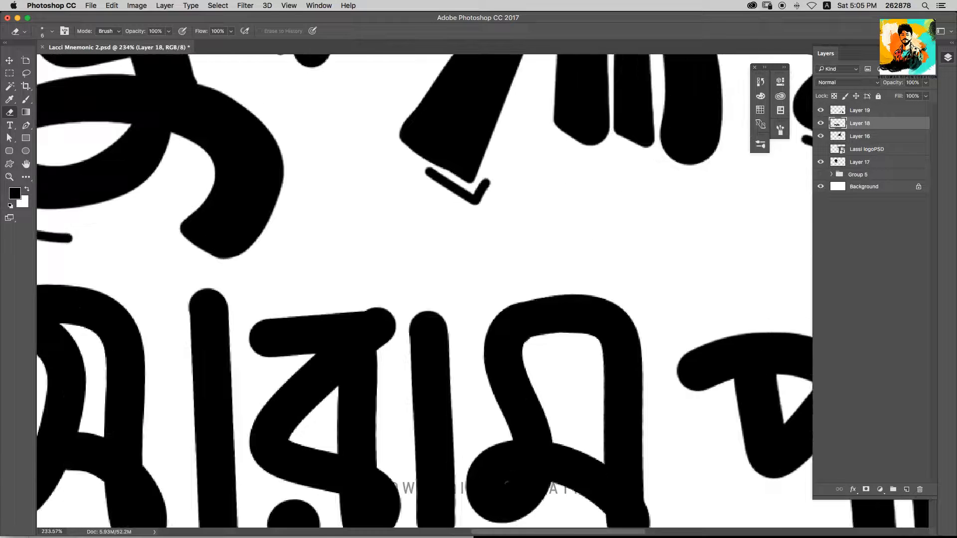
{"action": "key", "text": "b"}
{"action": "scroll", "coordinate": [506, 482], "scroll_direction": "down", "scroll_amount": 5}
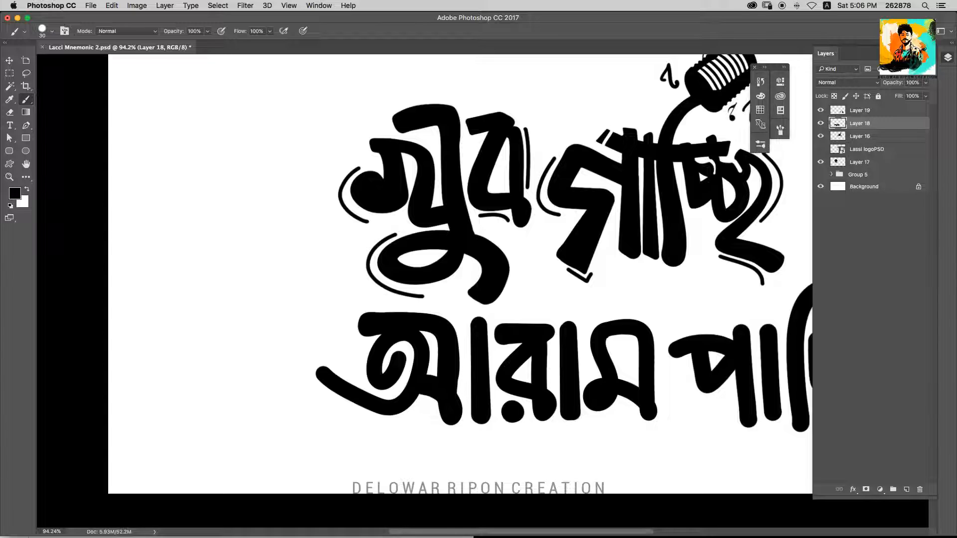
{"action": "left_click_drag", "start_coordinate": [416, 400], "coordinate": [323, 385]}
{"action": "key", "text": "super+z"}
{"action": "left_click_drag", "start_coordinate": [416, 400], "coordinate": [321, 382]}
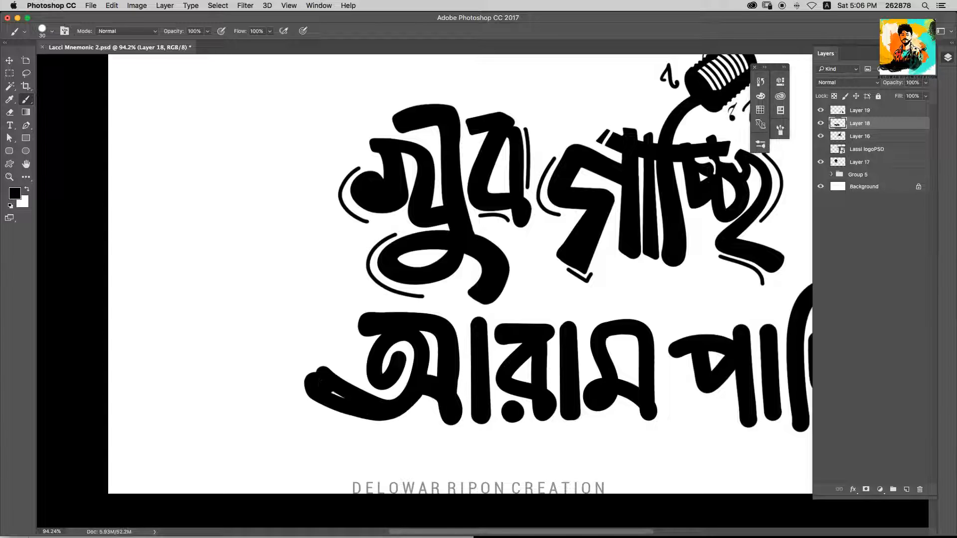
{"action": "key", "text": "super+z"}
{"action": "left_click_drag", "start_coordinate": [417, 397], "coordinate": [317, 377]}
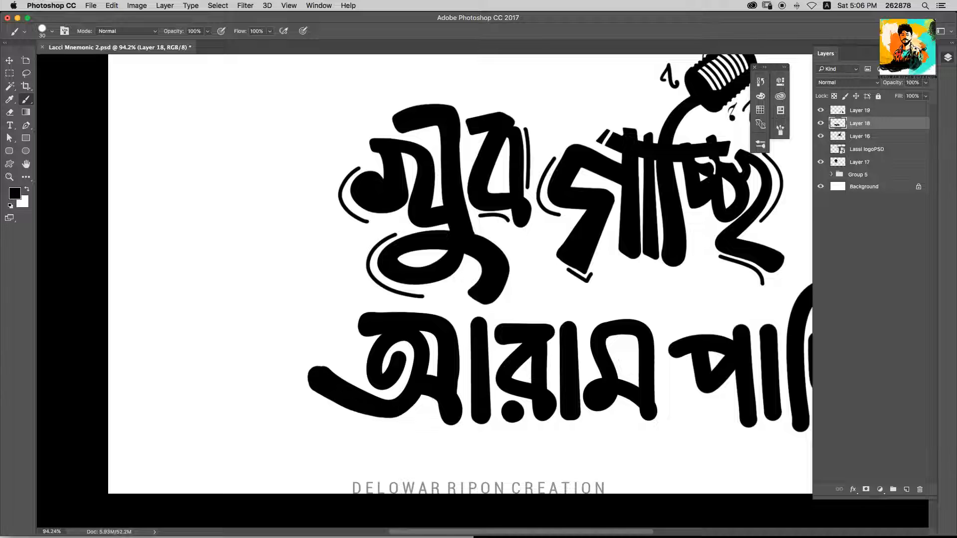
Trim the right edge of the অ's vertical stroke to a straight line with a 6 px eraser.
{"action": "scroll", "coordinate": [563, 370], "scroll_direction": "up", "scroll_amount": 4}
{"action": "key", "text": "e"}
{"action": "left_click_drag", "start_coordinate": [404, 310], "coordinate": [404, 397]}
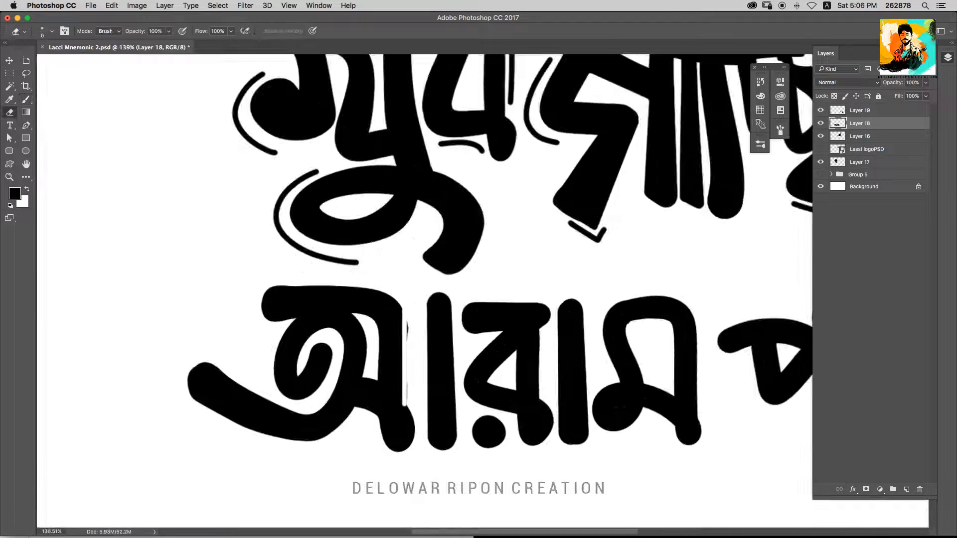
{"action": "scroll", "coordinate": [398, 395], "scroll_direction": "up", "scroll_amount": 5}
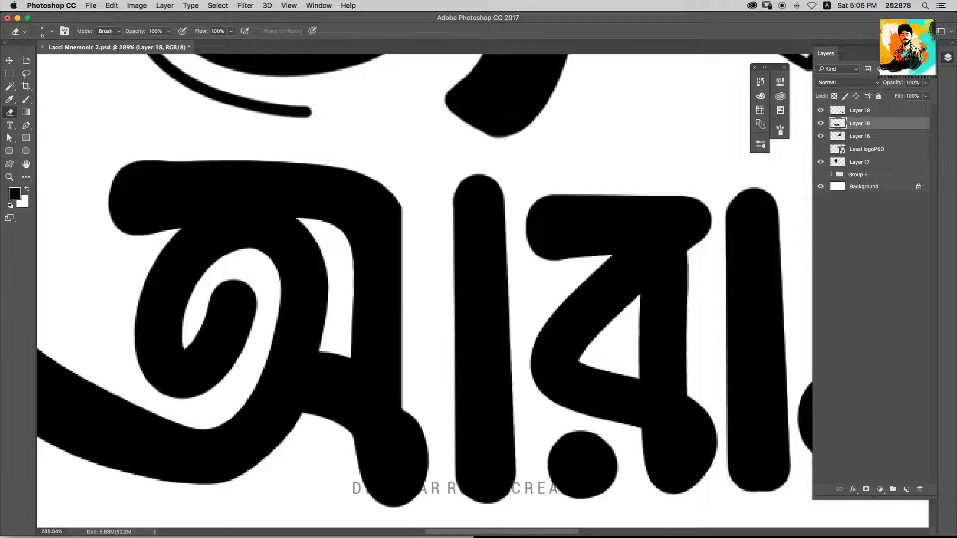
Select the first standalone vertical bar in আরাম with the Magic Wand, rotate it slightly with Free Transform, deselect it and save the file.
{"action": "key", "text": "super+0"}
{"action": "scroll", "coordinate": [413, 408], "scroll_direction": "up", "scroll_amount": 4}
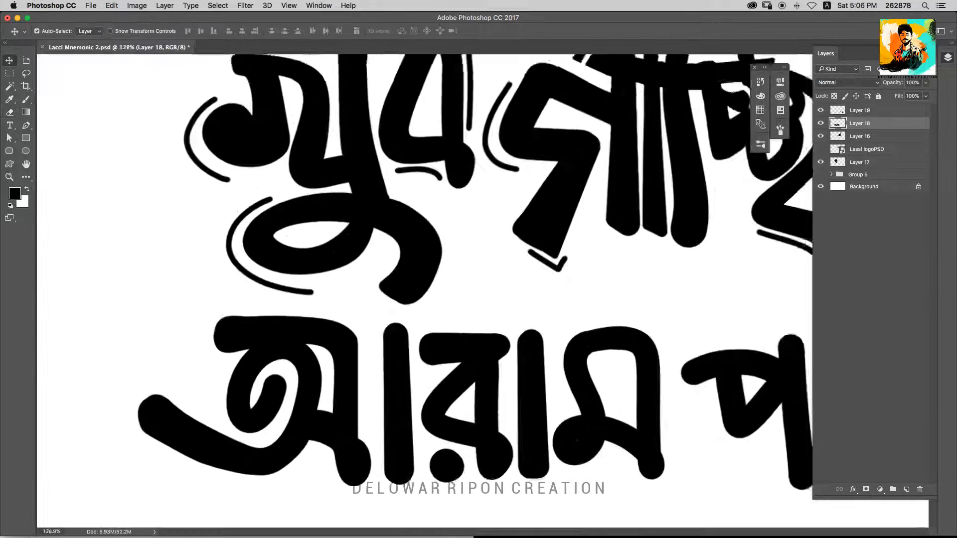
{"action": "left_click_drag", "start_coordinate": [403, 413], "coordinate": [435, 361]}
{"action": "key", "text": "super+z"}
{"action": "key", "text": "w"}
{"action": "left_click", "coordinate": [435, 360]}
{"action": "key", "text": "super+t"}
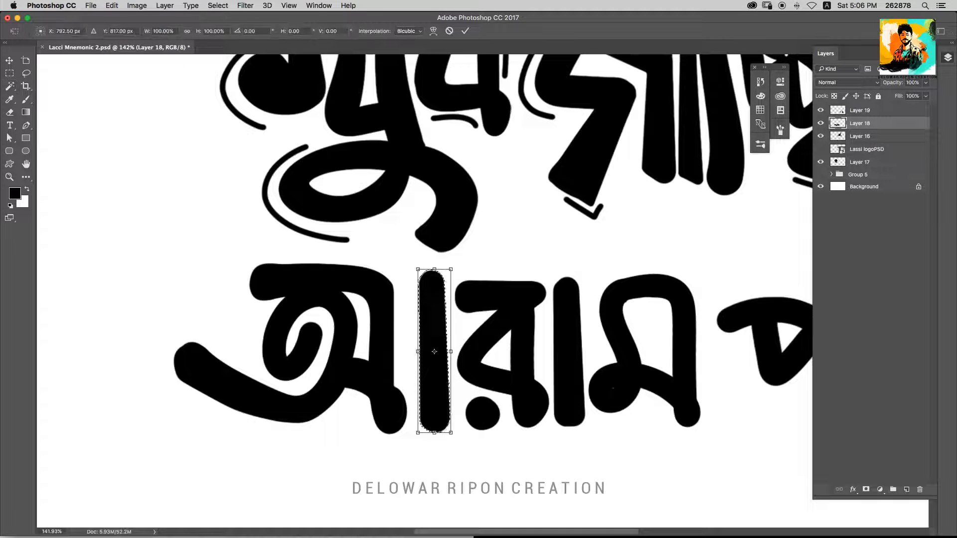
{"action": "left_click_drag", "start_coordinate": [532, 262], "coordinate": [533, 257]}
{"action": "key", "text": "Return"}
{"action": "key", "text": "super+d"}
{"action": "key", "text": "super+s"}
{"action": "key", "text": "v"}
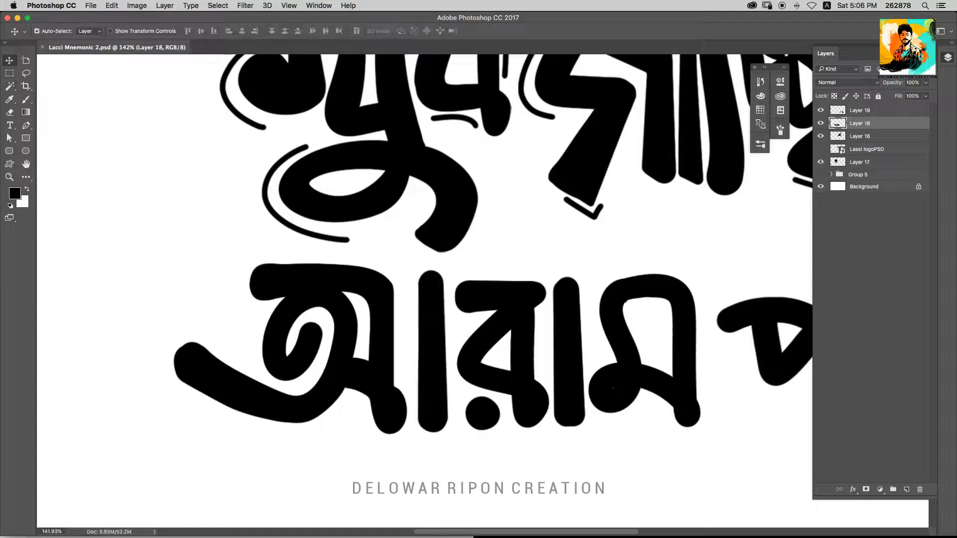
Thicken the lower-right foot of the letter ম in আরাম with a 30 px brush.
{"action": "key", "text": "super+0"}
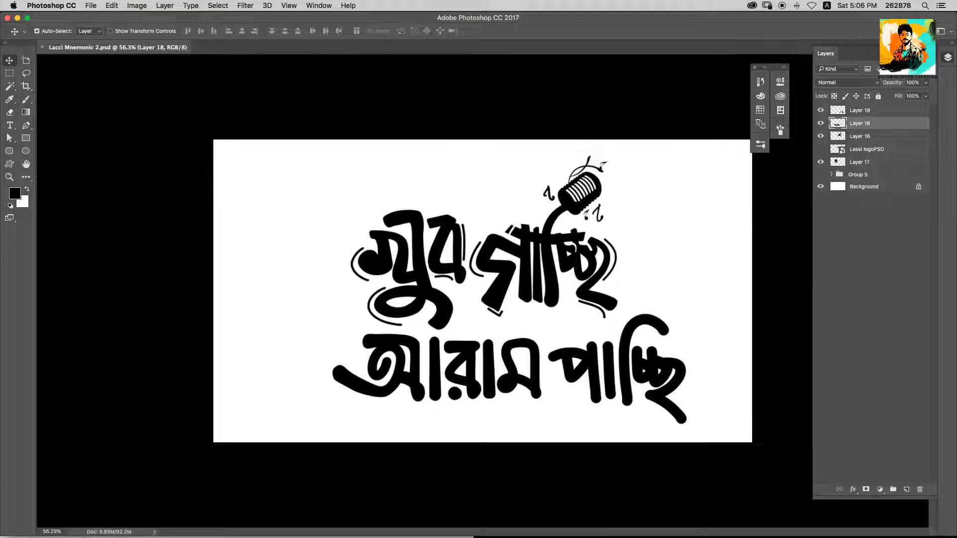
{"action": "scroll", "coordinate": [510, 388], "scroll_direction": "up", "scroll_amount": 8}
{"action": "key", "text": "b"}
{"action": "left_click_drag", "start_coordinate": [546, 356], "coordinate": [607, 413]}
{"action": "key", "text": "super+z"}
{"action": "scroll", "coordinate": [528, 215], "scroll_direction": "down", "scroll_amount": 5}
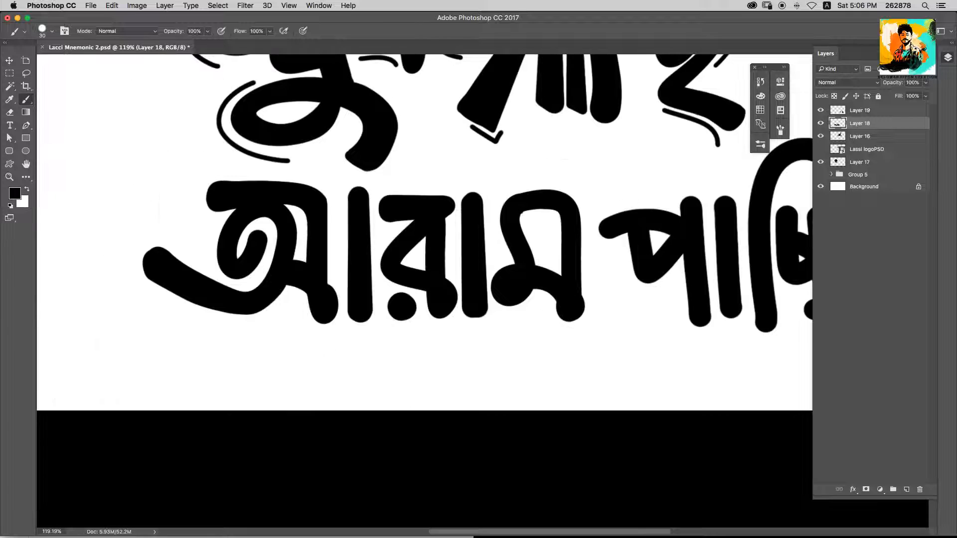
Square off the right end of the headline bar on the letter র with a 10 px brush.
{"action": "left_click_drag", "start_coordinate": [590, 199], "coordinate": [608, 202]}
{"action": "key", "text": "super+z"}
{"action": "left_click_drag", "start_coordinate": [420, 218], "coordinate": [488, 217]}
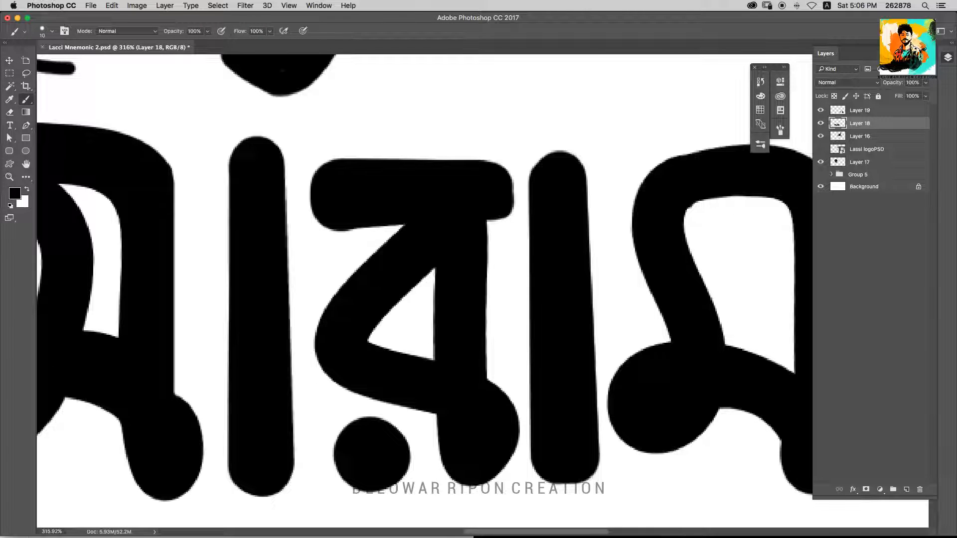
{"action": "left_click_drag", "start_coordinate": [509, 174], "coordinate": [511, 198]}
{"action": "scroll", "coordinate": [511, 199], "scroll_direction": "down", "scroll_amount": 10}
Nudge the word পাচ্ছি slightly upward to line up with আরাম.
{"action": "key", "text": "v"}
{"action": "left_click_drag", "start_coordinate": [523, 355], "coordinate": [519, 351]}
{"action": "left_click_drag", "start_coordinate": [584, 353], "coordinate": [590, 331]}
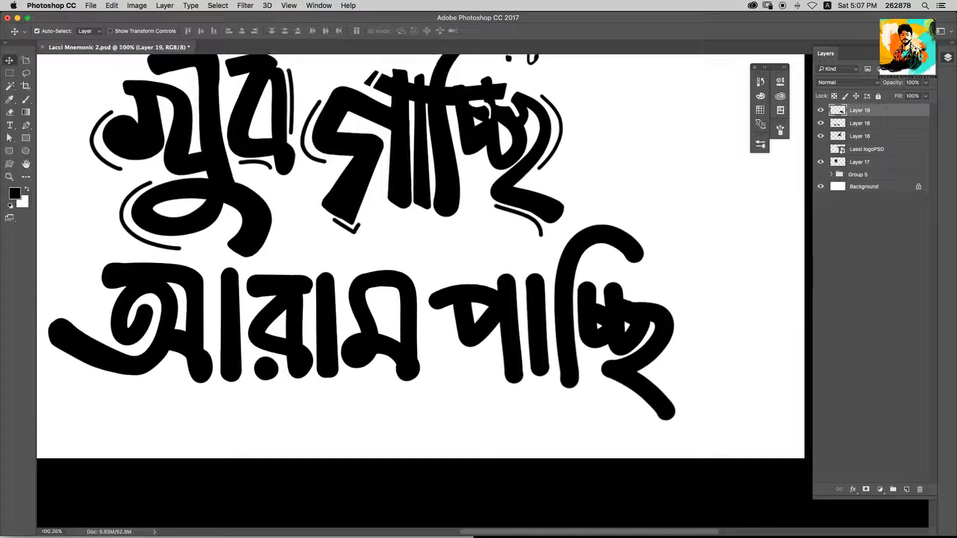
Select the letter প with the Magic Wand, rotate it slightly upright with Free Transform and deselect it.
{"action": "key", "text": "w"}
{"action": "left_click", "coordinate": [511, 339]}
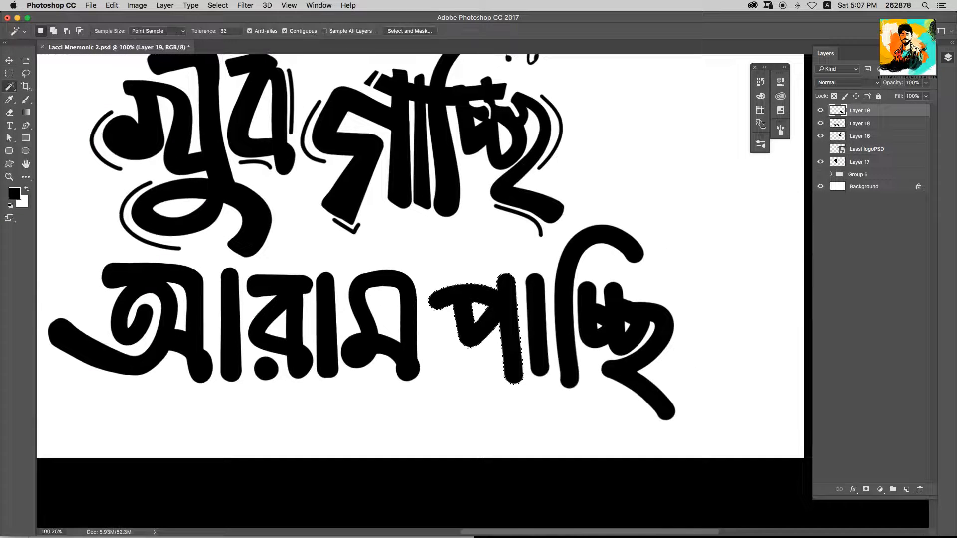
{"action": "key", "text": "super+t"}
{"action": "left_click_drag", "start_coordinate": [662, 287], "coordinate": [661, 297]}
{"action": "key", "text": "Return"}
{"action": "key", "text": "super+d"}
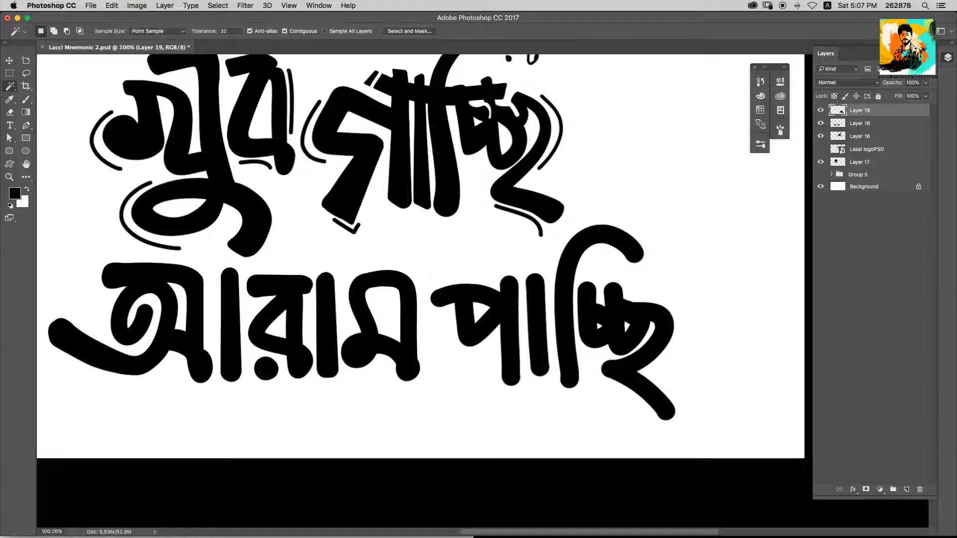
Enlarge the া stroke in পাচ্ছি to about 117% by 110% with Free Transform, skewing it wider towards its foot, and deselect it.
{"action": "key", "text": "super+t"}
{"action": "mouse_move", "coordinate": [537, 376]}
{"action": "left_mouse_down"}
{"action": "mouse_move", "coordinate": [538, 387]}
{"action": "mouse_move", "coordinate": [521, 387]}
{"action": "left_mouse_up"}
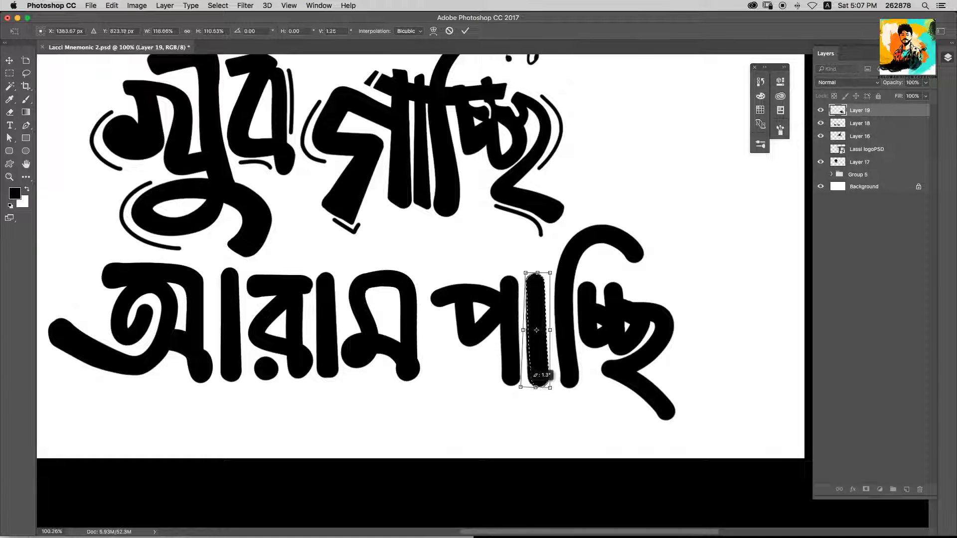
{"action": "left_click_drag", "start_coordinate": [525, 273], "coordinate": [546, 273]}
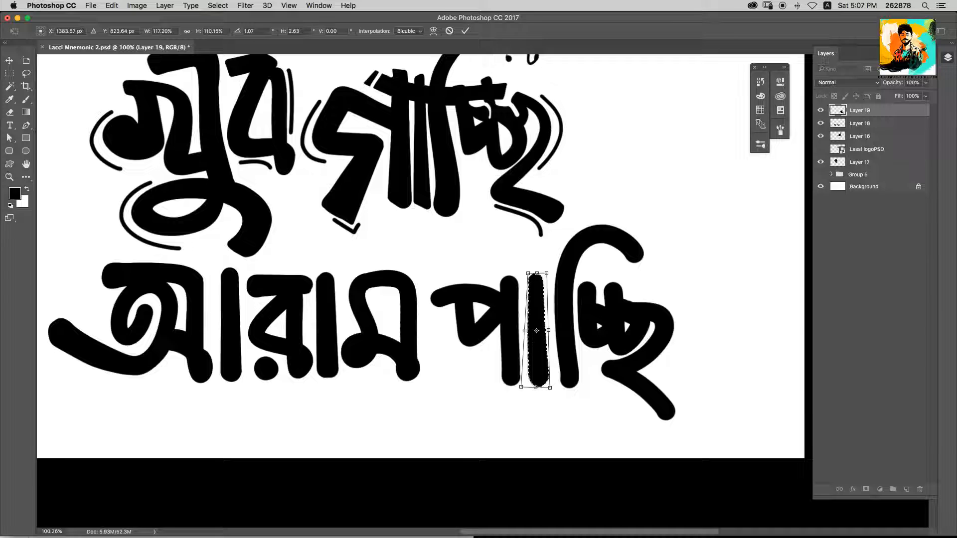
{"action": "key", "text": "Return"}
{"action": "key", "text": "super+d"}
Select the ি sign in পাচ্ছি with the Magic Wand and cut it out of the lettering.
{"action": "left_click", "coordinate": [565, 349]}
{"action": "key", "text": "super+t"}
{"action": "left_click_drag", "start_coordinate": [554, 224], "coordinate": [552, 224]}
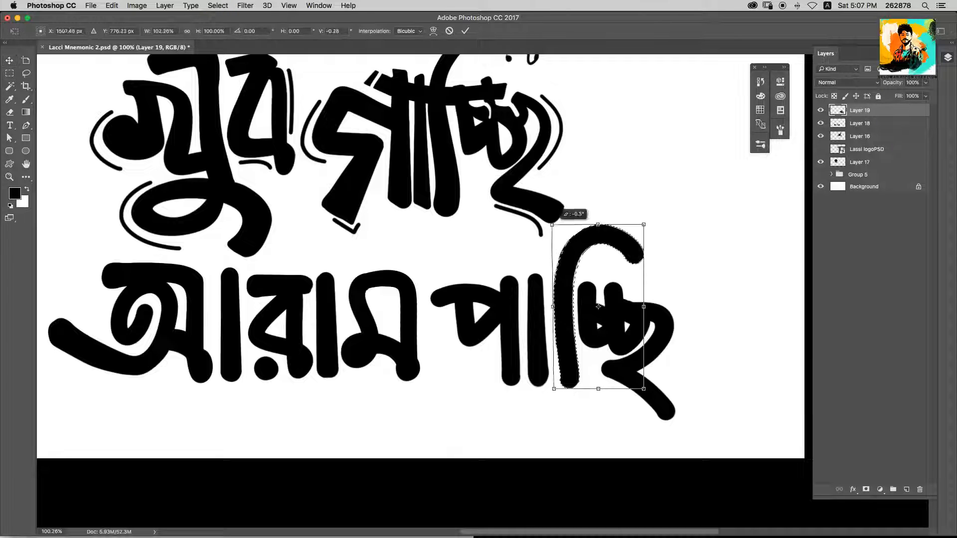
{"action": "left_click_drag", "start_coordinate": [643, 225], "coordinate": [656, 241]}
{"action": "key", "text": "Return"}
{"action": "key", "text": "super+x"}
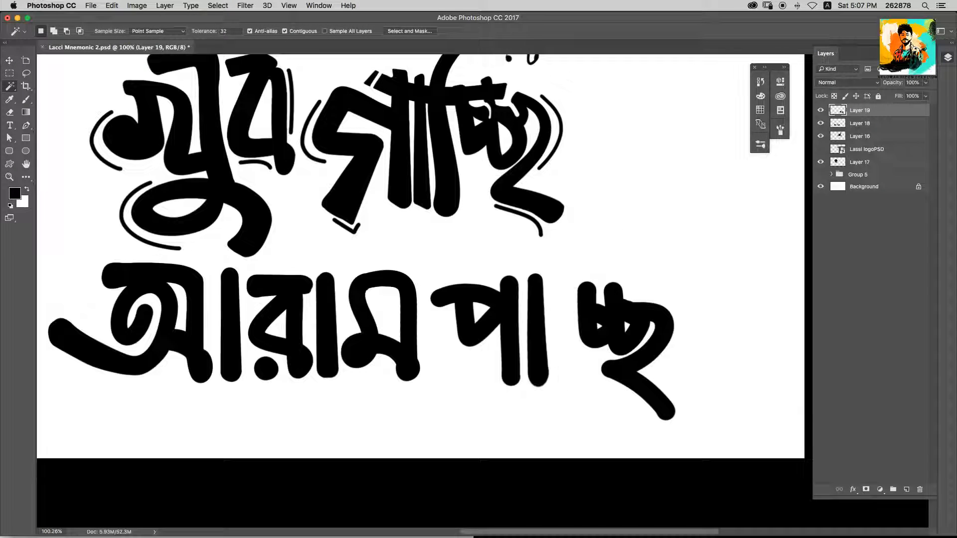
Widen the lower tail of the conjunct চ্ছ into a broad flared end with a 15 px brush.
{"action": "key", "text": "v"}
{"action": "key", "text": "b"}
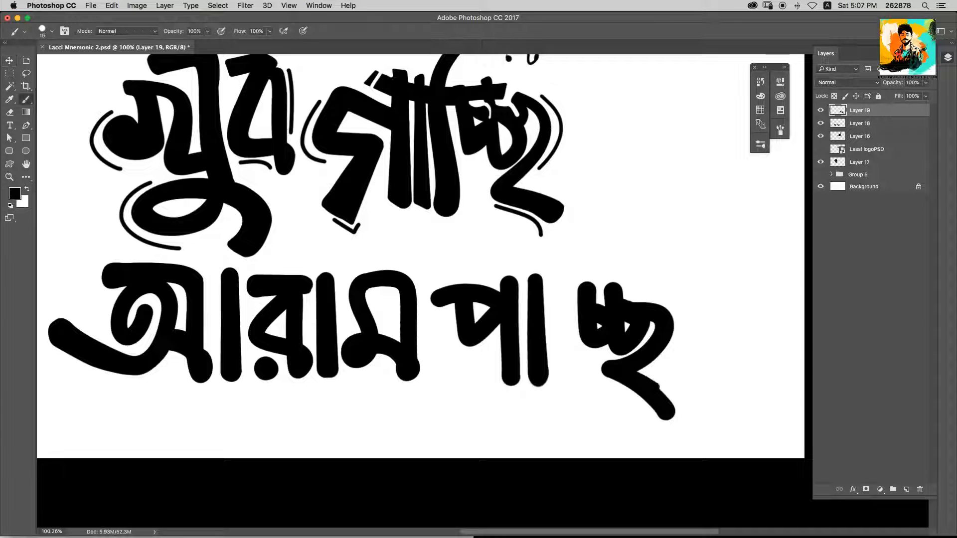
{"action": "scroll", "coordinate": [658, 398], "scroll_direction": "up", "scroll_amount": 3}
{"action": "mouse_move", "coordinate": [661, 390]}
{"action": "left_mouse_down"}
{"action": "mouse_move", "coordinate": [683, 403]}
{"action": "mouse_move", "coordinate": [665, 436]}
{"action": "left_mouse_up"}
{"action": "left_click_drag", "start_coordinate": [624, 351], "coordinate": [710, 420]}
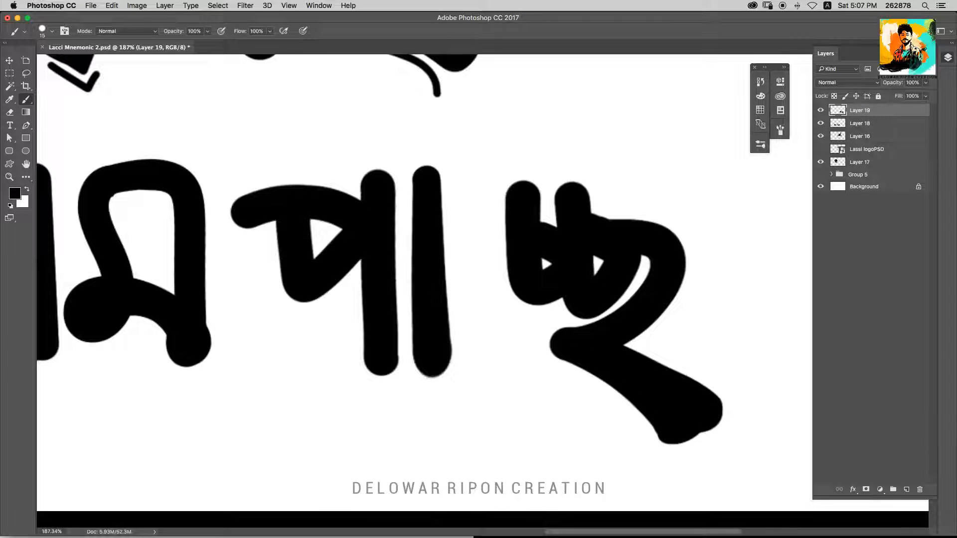
Erase thin curved gaps between the overlapping letters of the conjunct চ্ছ with a 6 px eraser.
{"action": "key", "text": "w"}
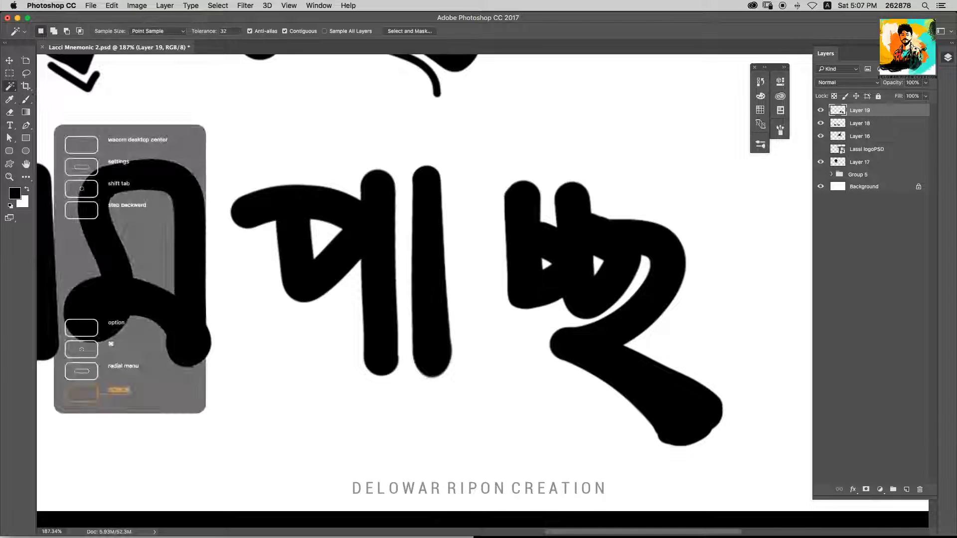
{"action": "key", "text": "e"}
{"action": "mouse_move", "coordinate": [548, 225]}
{"action": "left_mouse_down"}
{"action": "mouse_move", "coordinate": [565, 293]}
{"action": "mouse_move", "coordinate": [545, 304]}
{"action": "left_mouse_up"}
{"action": "scroll", "coordinate": [566, 286], "scroll_direction": "down", "scroll_amount": 6}
{"action": "scroll", "coordinate": [566, 289], "scroll_direction": "up", "scroll_amount": 5}
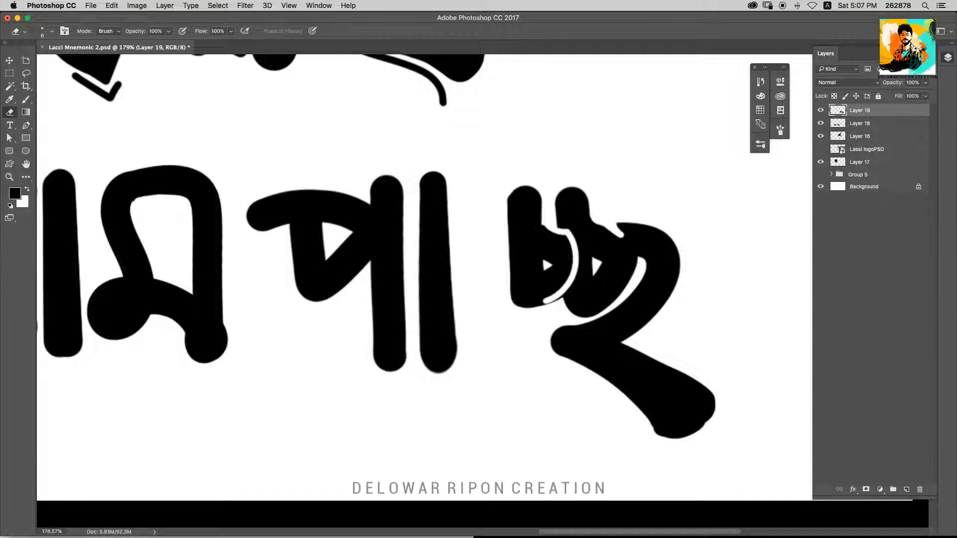
{"action": "scroll", "coordinate": [621, 243], "scroll_direction": "down", "scroll_amount": 6}
{"action": "scroll", "coordinate": [621, 243], "scroll_direction": "up", "scroll_amount": 3}
{"action": "key", "text": "v"}
{"action": "key", "text": "b"}
{"action": "mouse_move", "coordinate": [556, 318]}
{"action": "left_mouse_down"}
{"action": "mouse_move", "coordinate": [552, 207]}
{"action": "mouse_move", "coordinate": [608, 192]}
{"action": "left_mouse_up"}
{"action": "key", "text": "super+z"}
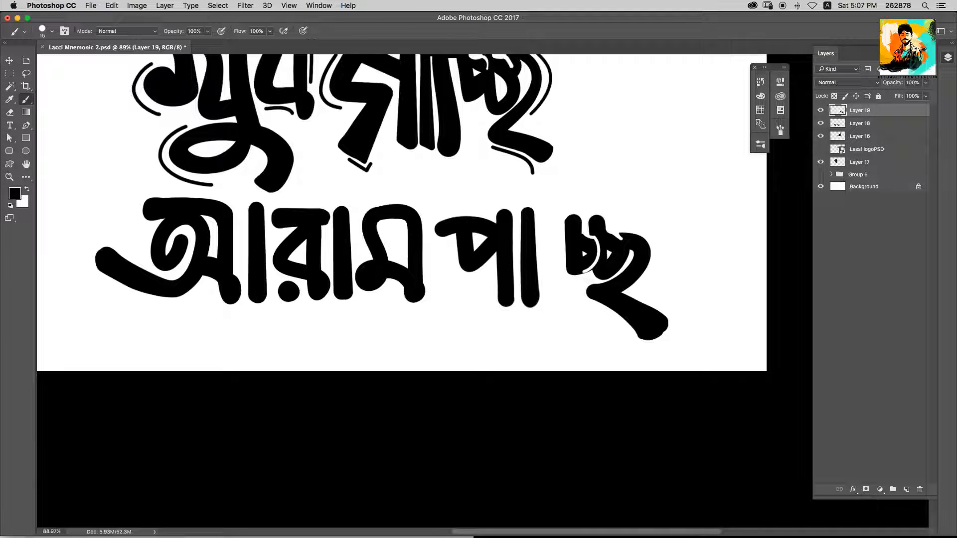
{"action": "left_click_drag", "start_coordinate": [551, 313], "coordinate": [657, 188]}
{"action": "key", "text": "super+z"}
{"action": "left_click_drag", "start_coordinate": [550, 217], "coordinate": [550, 310]}
{"action": "key", "text": "super+z"}
Repaint the ি sign as a straight vertical stem with a wide arch over চ্ছ using a 15 px brush.
{"action": "left_click_drag", "start_coordinate": [550, 215], "coordinate": [550, 308]}
{"action": "mouse_move", "coordinate": [551, 207]}
{"action": "left_mouse_down"}
{"action": "mouse_move", "coordinate": [680, 216]}
{"action": "mouse_move", "coordinate": [547, 188]}
{"action": "mouse_move", "coordinate": [661, 215]}
{"action": "left_mouse_up"}
{"action": "key", "text": "super+z"}
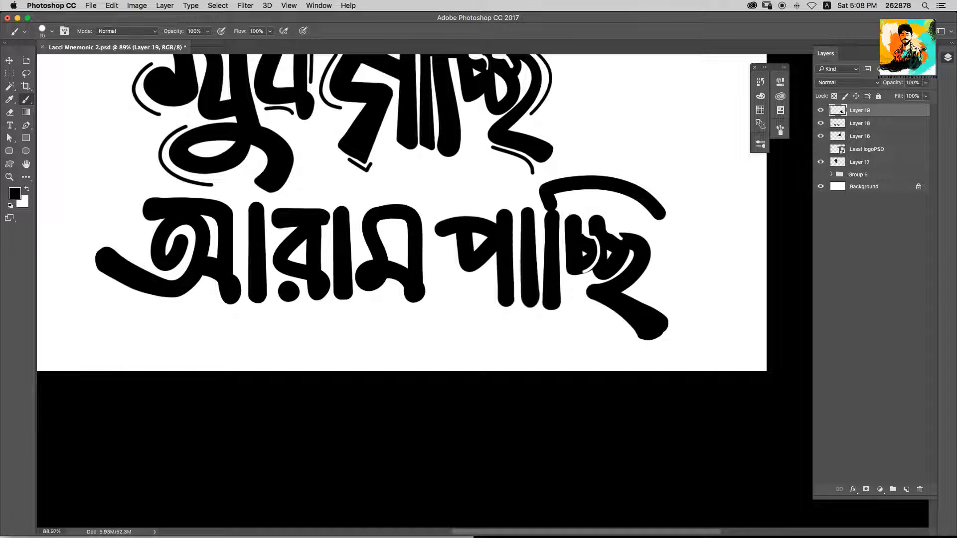
Paint a headline bar joining the stems of পা and a short thin bar above the conjunct চ্ছ.
{"action": "scroll", "coordinate": [518, 219], "scroll_direction": "up", "scroll_amount": 3}
{"action": "left_click_drag", "start_coordinate": [492, 206], "coordinate": [553, 208]}
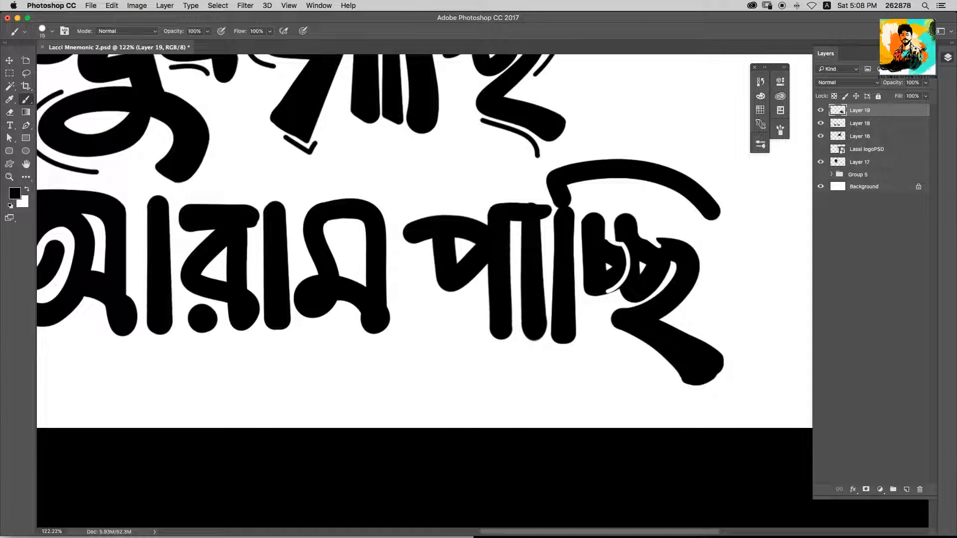
{"action": "key", "text": "super+z"}
{"action": "mouse_move", "coordinate": [629, 204]}
{"action": "left_mouse_down"}
{"action": "mouse_move", "coordinate": [656, 207]}
{"action": "mouse_move", "coordinate": [619, 211]}
{"action": "mouse_move", "coordinate": [666, 201]}
{"action": "left_mouse_up"}
{"action": "key", "text": "super+z"}
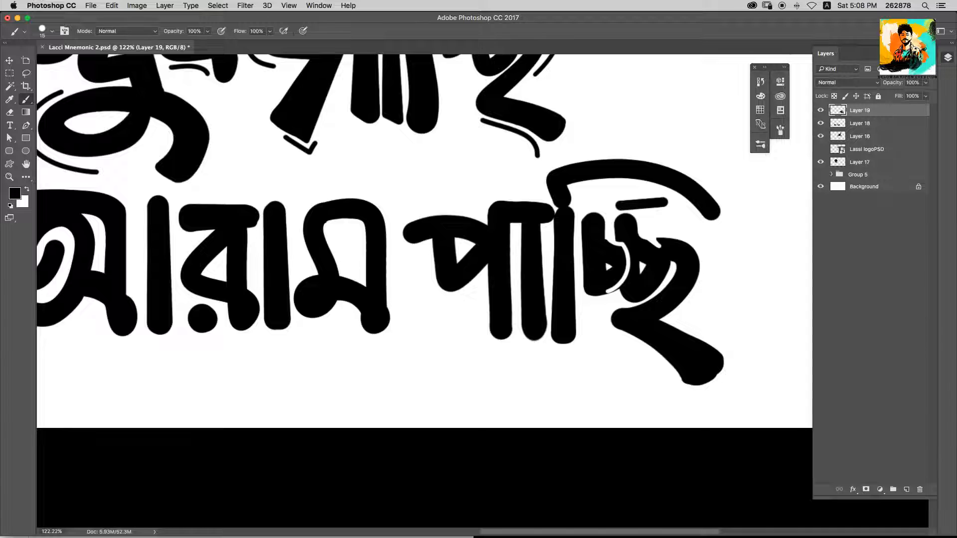
Thicken the headline bar above the conjunct চ্ছ with the brush.
{"action": "scroll", "coordinate": [632, 205], "scroll_direction": "down", "scroll_amount": 8}
{"action": "scroll", "coordinate": [632, 205], "scroll_direction": "up", "scroll_amount": 9}
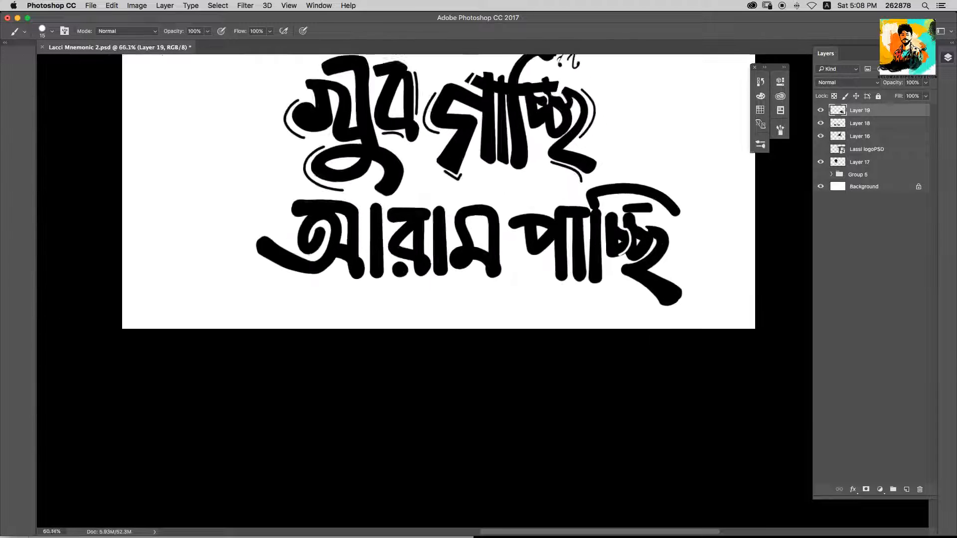
{"action": "left_click_drag", "start_coordinate": [578, 206], "coordinate": [632, 193]}
{"action": "scroll", "coordinate": [582, 222], "scroll_direction": "down", "scroll_amount": 9}
{"action": "scroll", "coordinate": [583, 224], "scroll_direction": "up", "scroll_amount": 9}
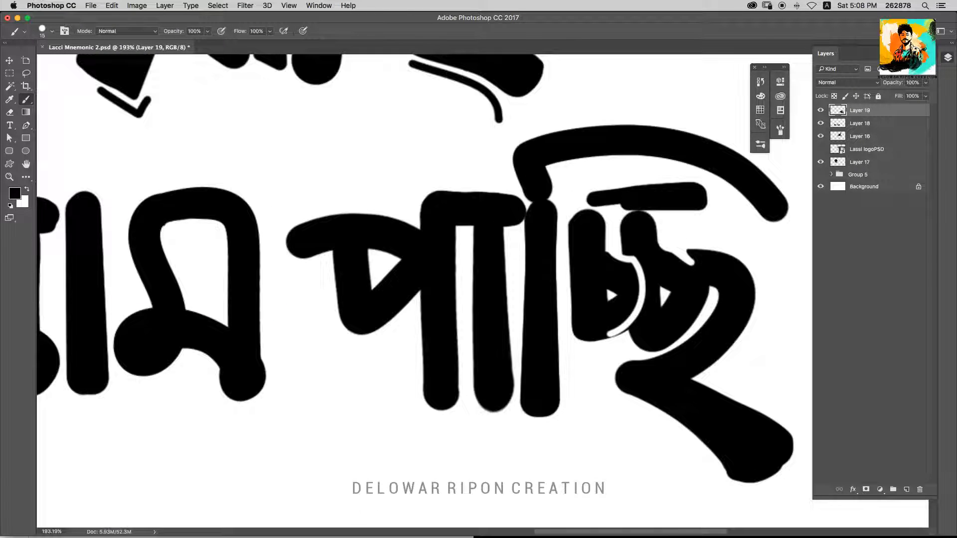
{"action": "scroll", "coordinate": [565, 230], "scroll_direction": "down", "scroll_amount": 5}
{"action": "scroll", "coordinate": [564, 231], "scroll_direction": "up", "scroll_amount": 5}
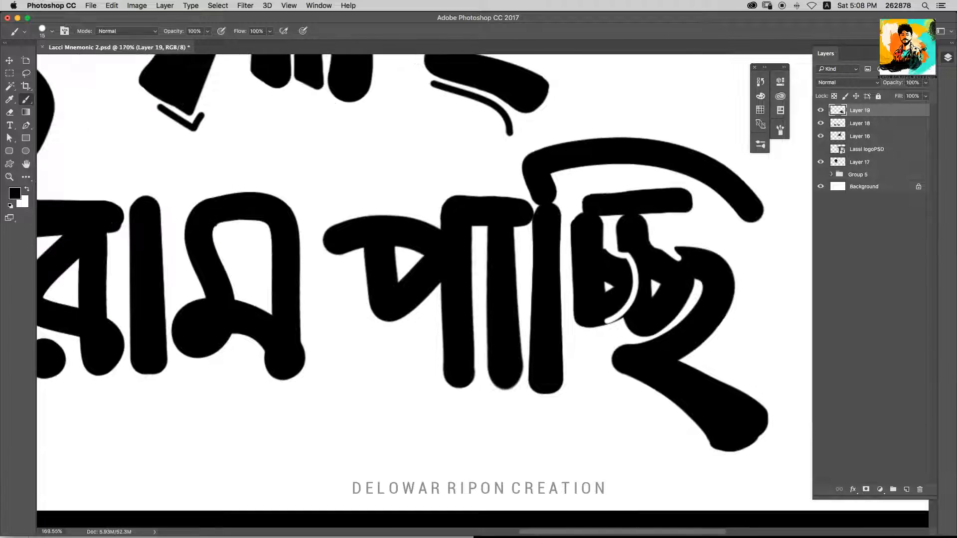
Extend the headline bar above চ্ছ towards the ি stem and even out its ends with straight brush strokes.
{"action": "key", "text": "super+z"}
{"action": "left_click", "coordinate": [685, 196], "text": "shift"}
{"action": "left_click", "coordinate": [687, 205], "text": "shift"}
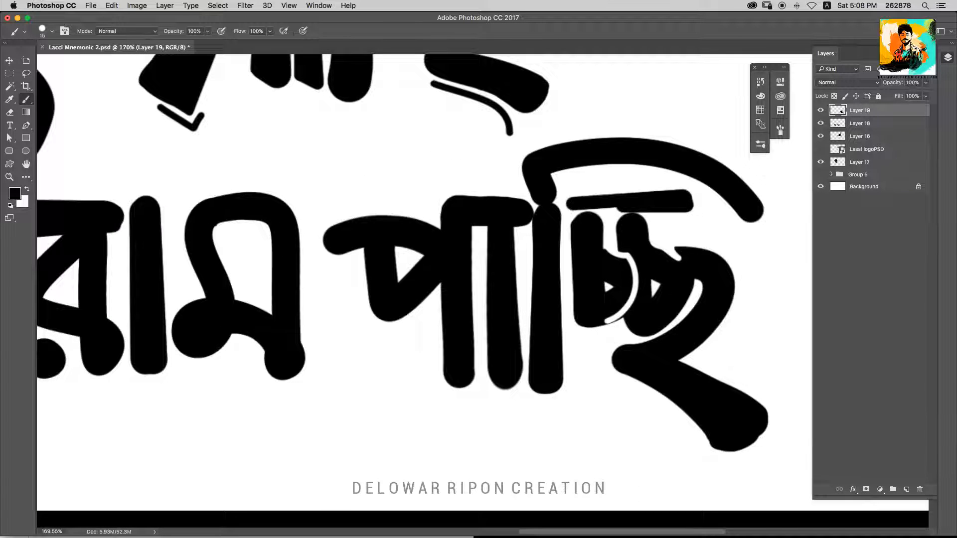
{"action": "left_click", "coordinate": [570, 207], "text": "shift"}
{"action": "left_click", "coordinate": [569, 203], "text": "shift"}
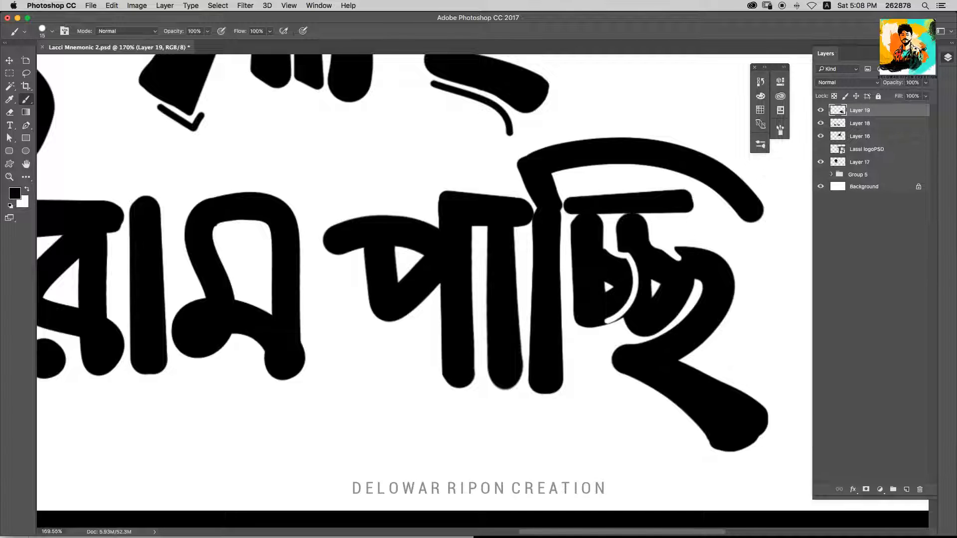
Broaden the far tip of the ি arch into a flared, angular end with the brush.
{"action": "mouse_move", "coordinate": [522, 160]}
{"action": "left_mouse_down"}
{"action": "mouse_move", "coordinate": [684, 148]}
{"action": "mouse_move", "coordinate": [773, 209]}
{"action": "left_mouse_up"}
{"action": "key", "text": "super+z"}
{"action": "mouse_move", "coordinate": [535, 207]}
{"action": "left_mouse_down"}
{"action": "mouse_move", "coordinate": [554, 148]}
{"action": "mouse_move", "coordinate": [758, 201]}
{"action": "left_mouse_up"}
{"action": "left_click_drag", "start_coordinate": [758, 200], "coordinate": [658, 259]}
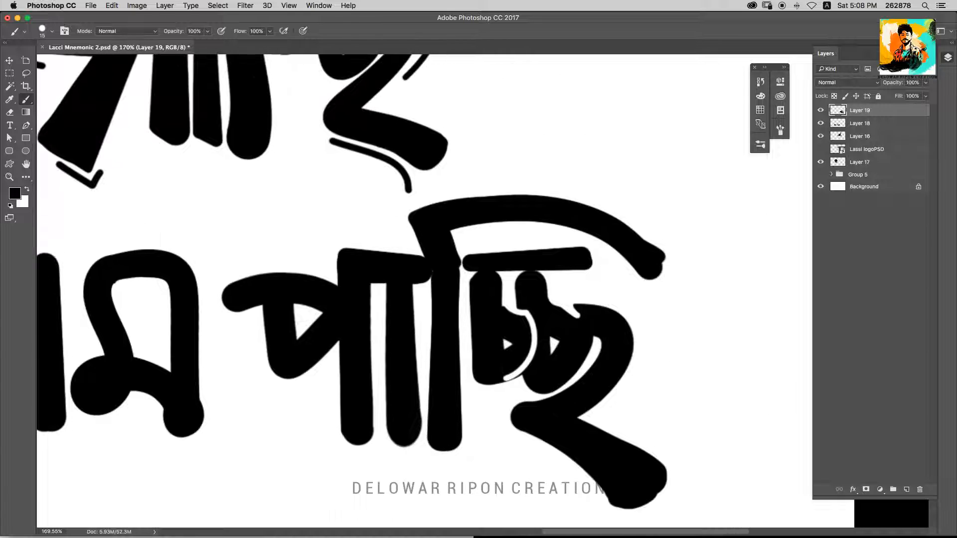
{"action": "mouse_move", "coordinate": [417, 210]}
{"action": "left_mouse_down"}
{"action": "mouse_move", "coordinate": [662, 243]}
{"action": "mouse_move", "coordinate": [680, 264]}
{"action": "mouse_move", "coordinate": [656, 247]}
{"action": "mouse_move", "coordinate": [656, 228]}
{"action": "mouse_move", "coordinate": [698, 253]}
{"action": "left_mouse_up"}
{"action": "key", "text": "super+z"}
{"action": "mouse_move", "coordinate": [629, 225]}
{"action": "left_mouse_down"}
{"action": "mouse_move", "coordinate": [676, 256]}
{"action": "mouse_move", "coordinate": [644, 277]}
{"action": "left_mouse_up"}
Erase thin parallel stripes across the flared tip of the ি arch with a 6 px eraser.
{"action": "scroll", "coordinate": [666, 257], "scroll_direction": "down", "scroll_amount": 5}
{"action": "scroll", "coordinate": [667, 257], "scroll_direction": "up", "scroll_amount": 5}
{"action": "key", "text": "e"}
{"action": "scroll", "coordinate": [683, 254], "scroll_direction": "down", "scroll_amount": 5}
{"action": "mouse_move", "coordinate": [659, 225]}
{"action": "left_mouse_down"}
{"action": "mouse_move", "coordinate": [629, 259]}
{"action": "mouse_move", "coordinate": [700, 254]}
{"action": "left_mouse_up"}
{"action": "scroll", "coordinate": [683, 254], "scroll_direction": "up", "scroll_amount": 5}
{"action": "scroll", "coordinate": [519, 326], "scroll_direction": "down", "scroll_amount": 5}
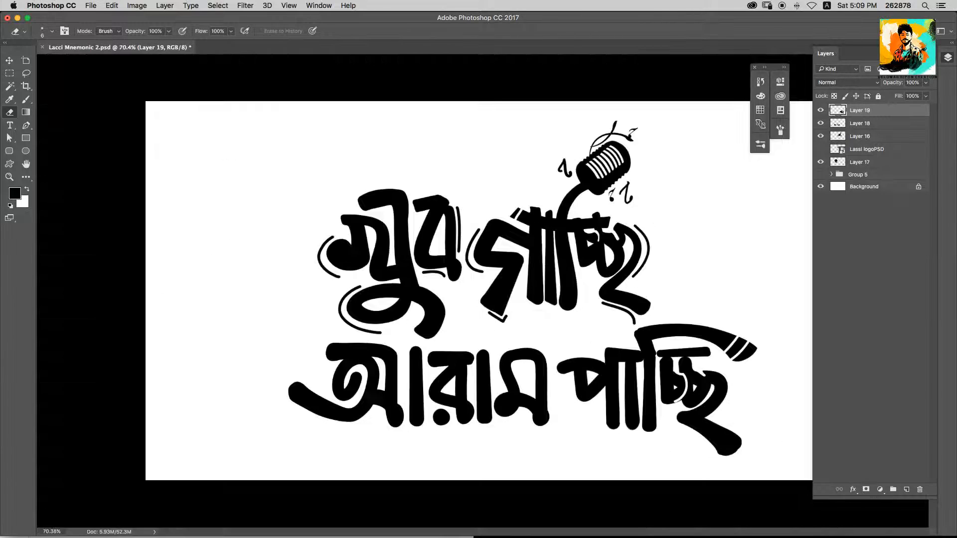
{"action": "scroll", "coordinate": [573, 424], "scroll_direction": "up", "scroll_amount": 10}
{"action": "key", "text": "b"}
{"action": "scroll", "coordinate": [482, 291], "scroll_direction": "down", "scroll_amount": 10}
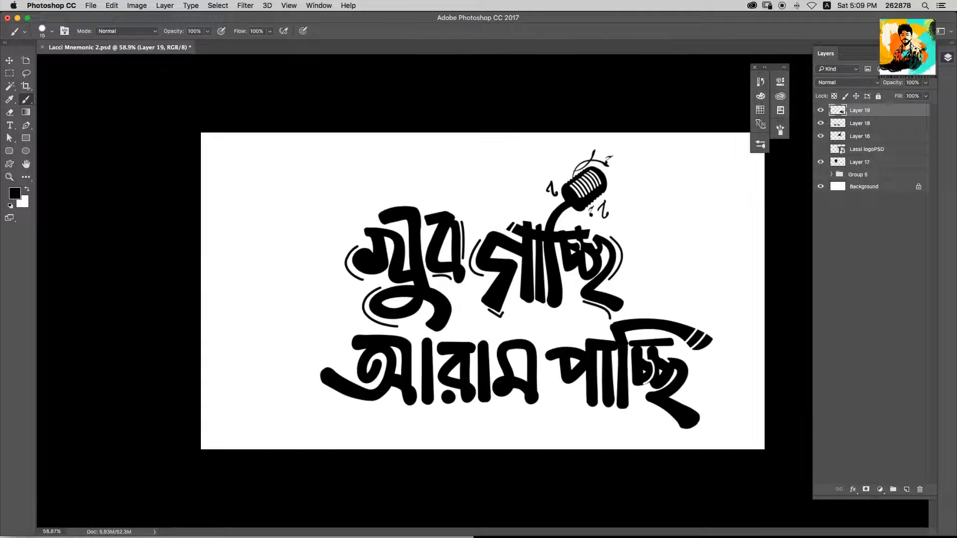
Select both words of the lower line, আরাম and পাচ্ছি, and move them slightly down and to the left.
{"action": "key", "text": "v"}
{"action": "left_click_drag", "start_coordinate": [648, 373], "coordinate": [640, 377]}
{"action": "key", "text": "super+z"}
{"action": "left_click", "coordinate": [532, 349], "text": "shift"}
{"action": "mouse_move", "coordinate": [532, 349]}
{"action": "left_mouse_down"}
{"action": "mouse_move", "coordinate": [495, 353]}
{"action": "mouse_move", "coordinate": [516, 358]}
{"action": "left_mouse_up"}
Nudge the microphone-decorated word of the upper line slightly upward and adjust its size a little with Free Transform.
{"action": "left_click", "coordinate": [546, 324]}
{"action": "left_click_drag", "start_coordinate": [559, 290], "coordinate": [559, 280]}
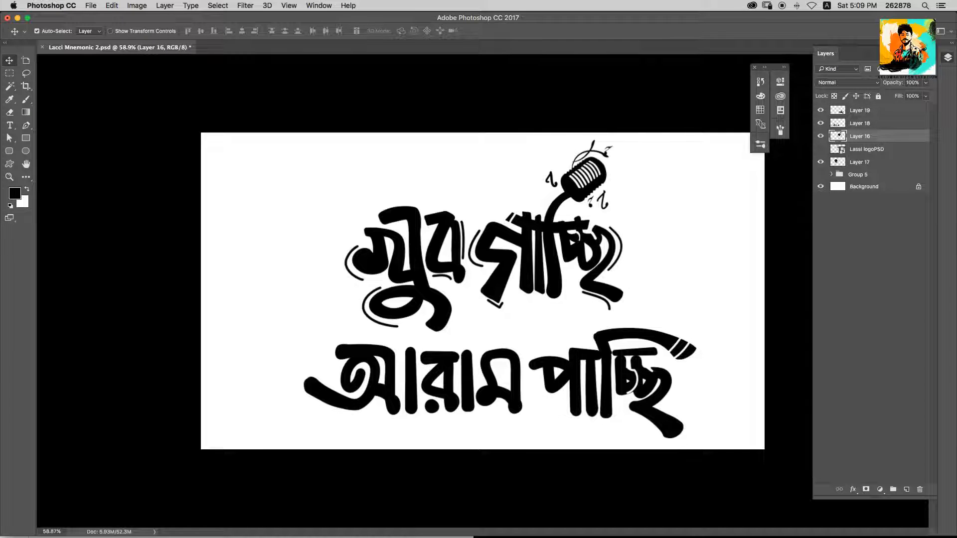
{"action": "key", "text": "super+t"}
{"action": "left_click_drag", "start_coordinate": [625, 310], "coordinate": [628, 314]}
{"action": "key", "text": "Return"}
Scale the first word of the upper line down slightly with Free Transform.
{"action": "left_click", "coordinate": [454, 264]}
{"action": "key", "text": "super+t"}
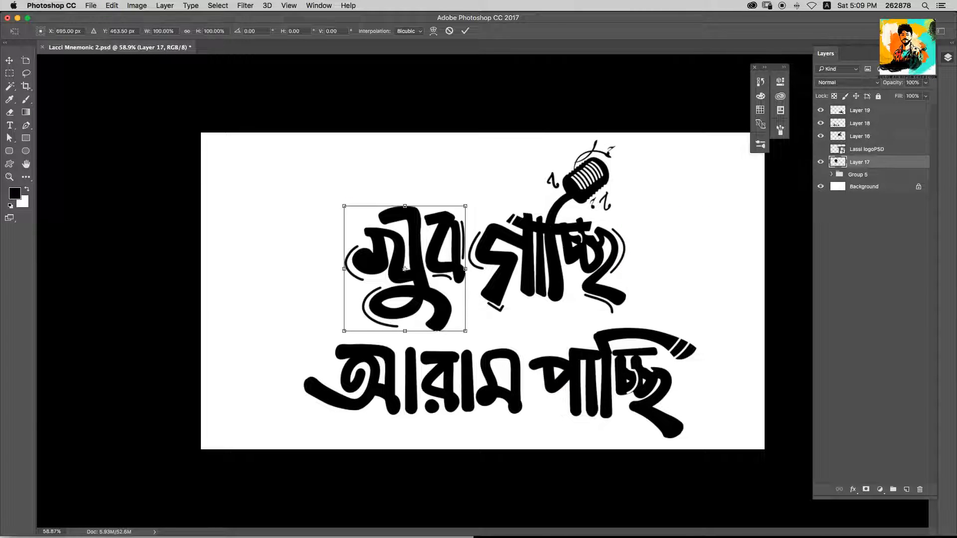
{"action": "left_click_drag", "start_coordinate": [465, 205], "coordinate": [451, 222]}
{"action": "key", "text": "Return"}
Nudge the microphone-decorated word down, select both upper words and scale them slightly smaller together.
{"action": "left_click_drag", "start_coordinate": [526, 247], "coordinate": [526, 251]}
{"action": "left_click", "coordinate": [450, 249], "text": "shift"}
{"action": "key", "text": "super+t"}
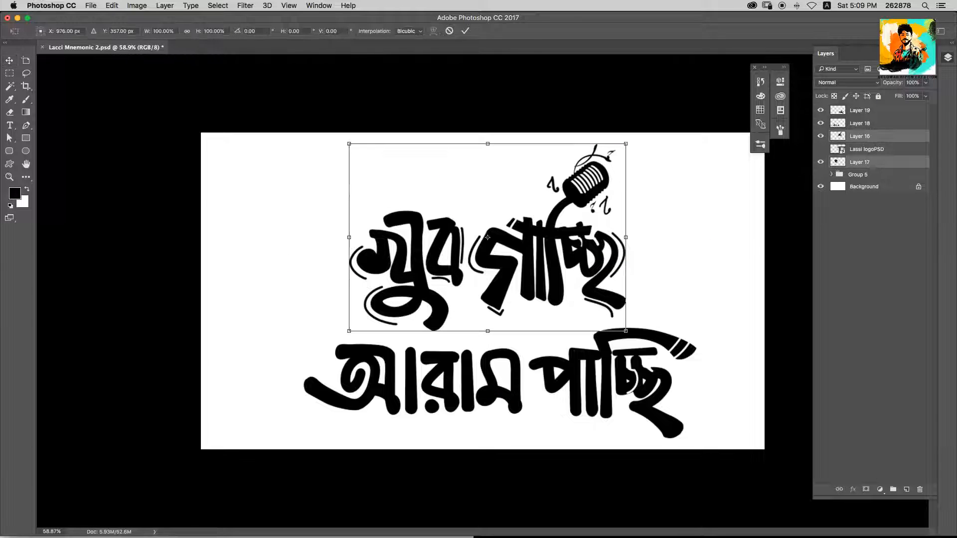
{"action": "left_click_drag", "start_coordinate": [626, 143], "coordinate": [624, 145]}
{"action": "key", "text": "Return"}
{"action": "left_click", "coordinate": [663, 209]}
Scale আরাম and পাচ্ছি together to about 79% and move them up beneath the upper line.
{"action": "left_click", "coordinate": [469, 379]}
{"action": "left_click", "coordinate": [588, 379], "text": "shift"}
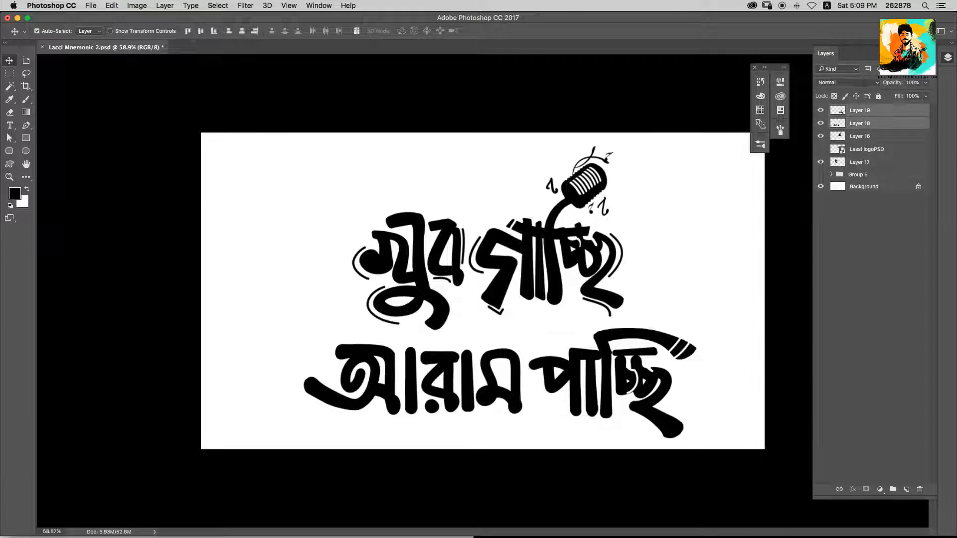
{"action": "key", "text": "super+t"}
{"action": "left_click_drag", "start_coordinate": [697, 327], "coordinate": [654, 340]}
{"action": "left_click_drag", "start_coordinate": [630, 373], "coordinate": [625, 358]}
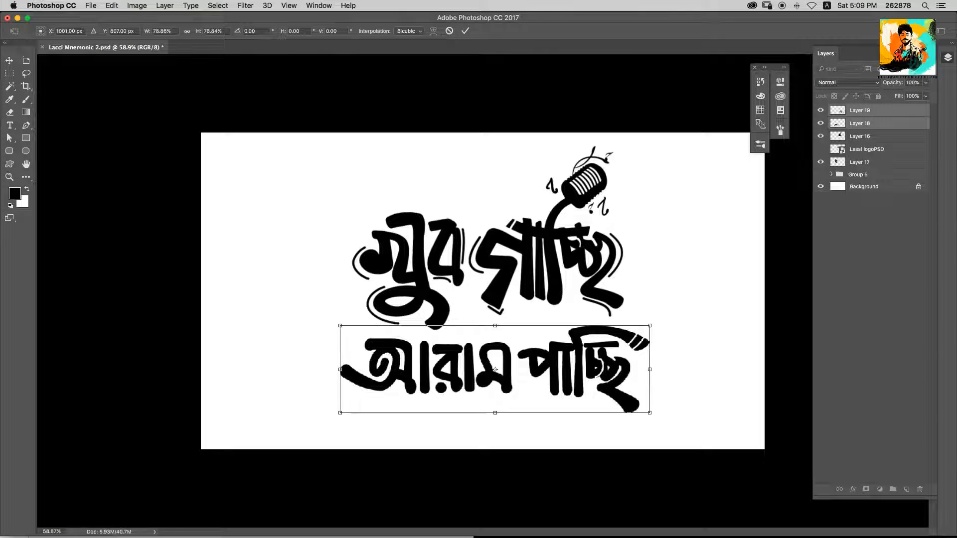
{"action": "key", "text": "Return"}
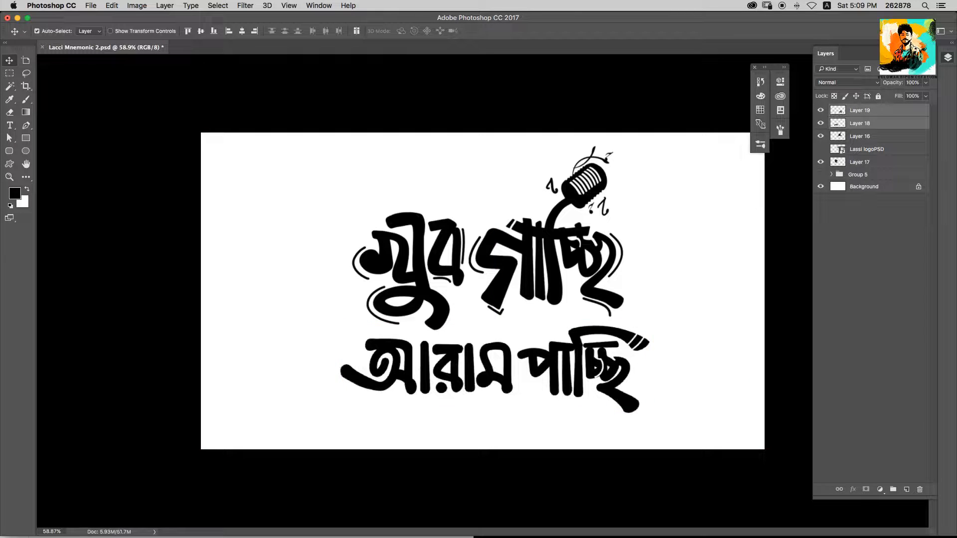
Hide the two lower lettering layers and start a KongshoMJ Bold text line in the emptied space below the upper words.
{"action": "key", "text": "super+comma"}
{"action": "key", "text": "t"}
{"action": "left_click", "coordinate": [447, 398]}
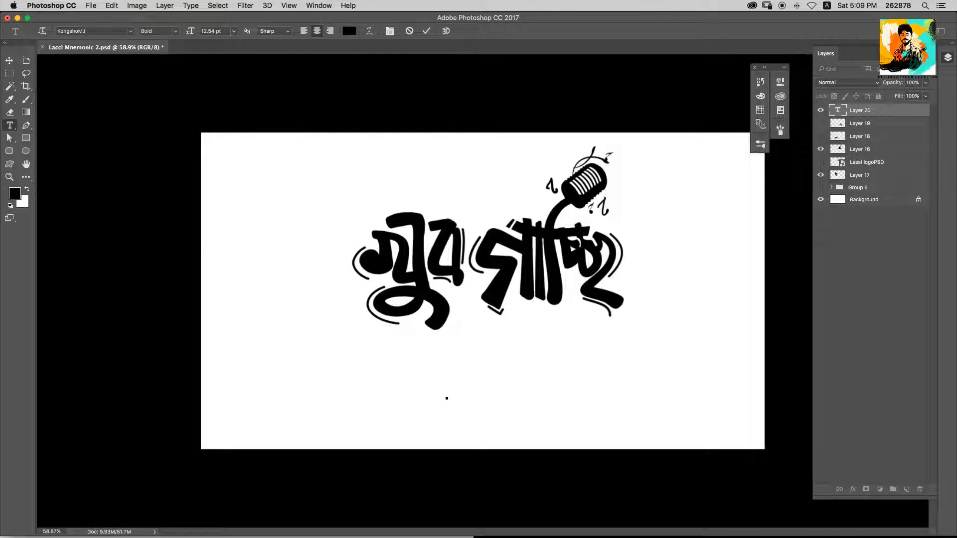
Show the font's glyphs and insert the characters অ, া, র, া and ম to spell আরাম.
{"action": "left_click", "coordinate": [190, 5]}
{"action": "mouse_move", "coordinate": [210, 32]}
{"action": "left_click", "coordinate": [315, 58]}
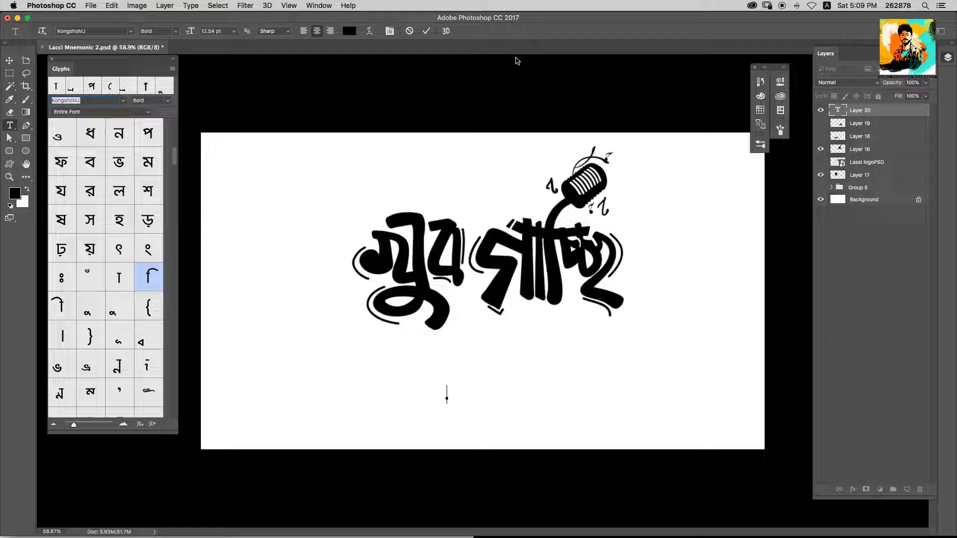
{"action": "scroll", "coordinate": [93, 272], "scroll_direction": "up", "scroll_amount": 5}
{"action": "double_click", "coordinate": [95, 282]}
{"action": "scroll", "coordinate": [96, 291], "scroll_direction": "up", "scroll_amount": 2}
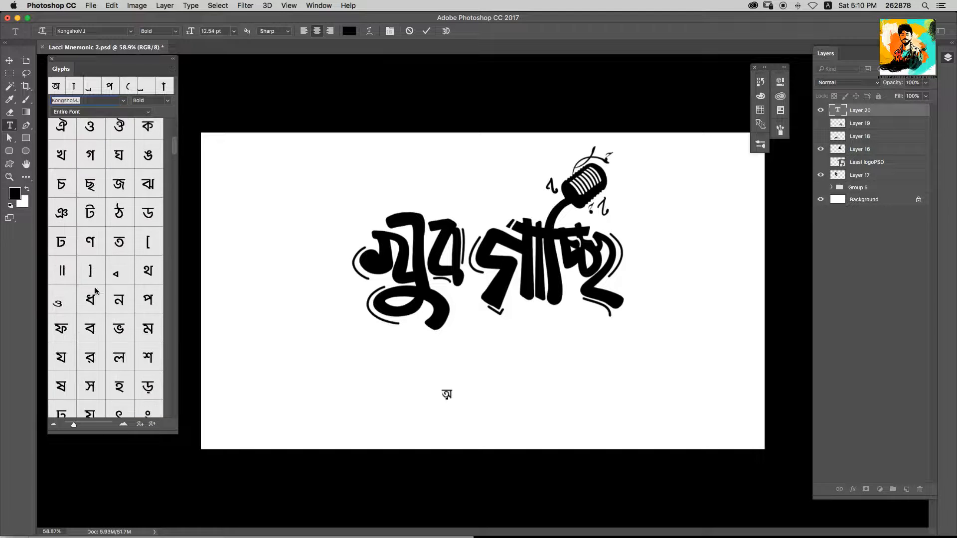
{"action": "scroll", "coordinate": [96, 291], "scroll_direction": "down", "scroll_amount": 5}
{"action": "double_click", "coordinate": [119, 263]}
{"action": "double_click", "coordinate": [90, 177]}
{"action": "double_click", "coordinate": [119, 263]}
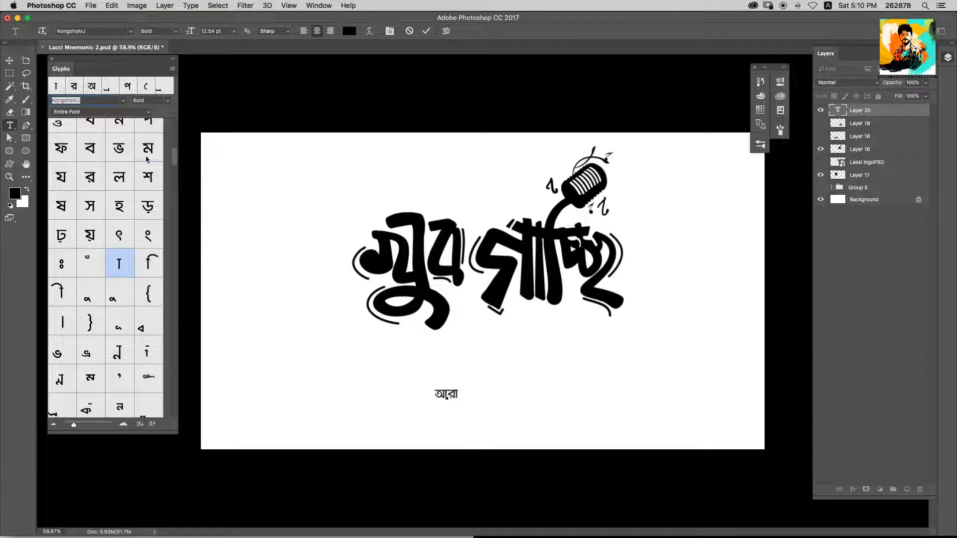
{"action": "double_click", "coordinate": [147, 158]}
Add a space after আরাম and insert the glyphs প and া to begin the second word.
{"action": "double_click", "coordinate": [150, 125]}
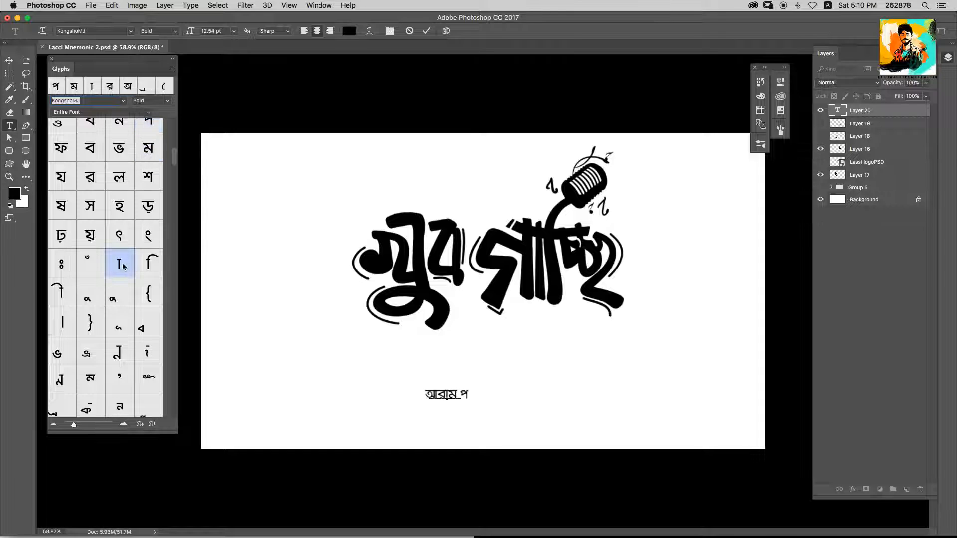
{"action": "double_click", "coordinate": [119, 262]}
{"action": "scroll", "coordinate": [132, 205], "scroll_direction": "up", "scroll_amount": 2}
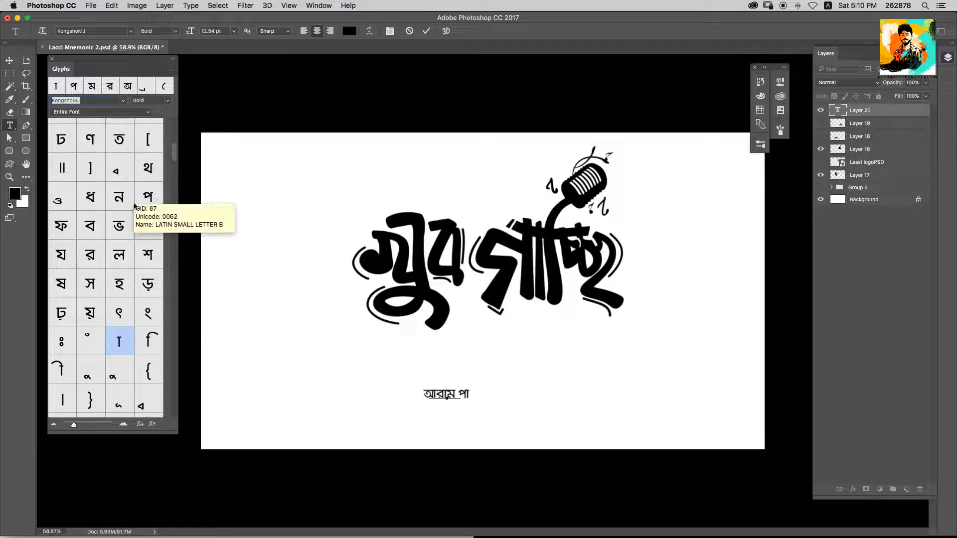
Complete the second word as পাচ্ছি by inserting the ছ glyph, the small চ form before it, and the ি sign.
{"action": "scroll", "coordinate": [132, 207], "scroll_direction": "down", "scroll_amount": 10}
{"action": "scroll", "coordinate": [131, 215], "scroll_direction": "up", "scroll_amount": 11}
{"action": "scroll", "coordinate": [132, 216], "scroll_direction": "up", "scroll_amount": 5}
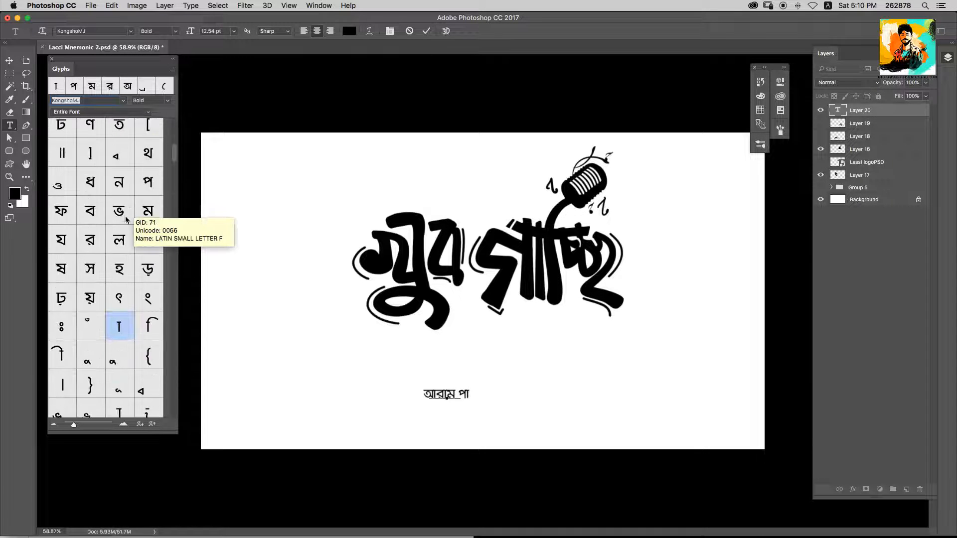
{"action": "scroll", "coordinate": [103, 223], "scroll_direction": "down", "scroll_amount": 10}
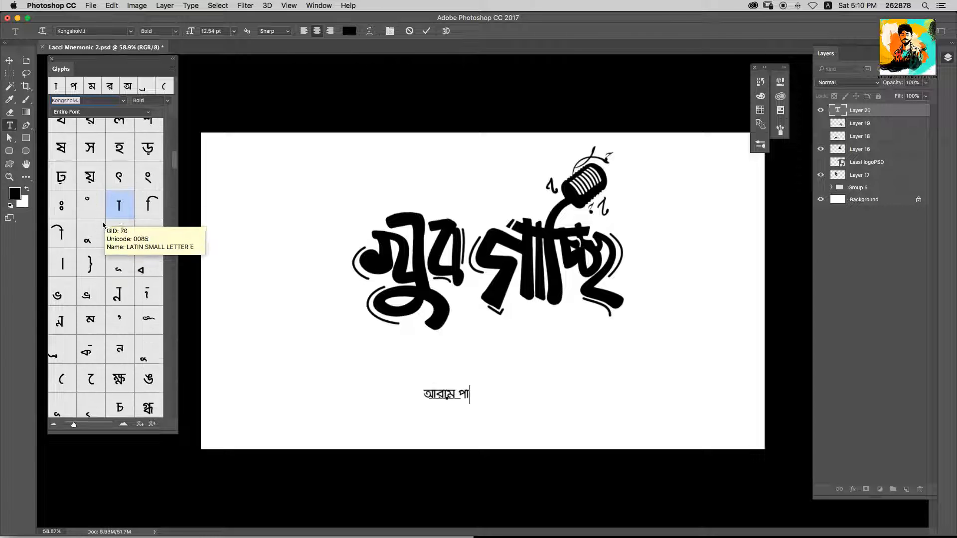
{"action": "scroll", "coordinate": [103, 223], "scroll_direction": "up", "scroll_amount": 3}
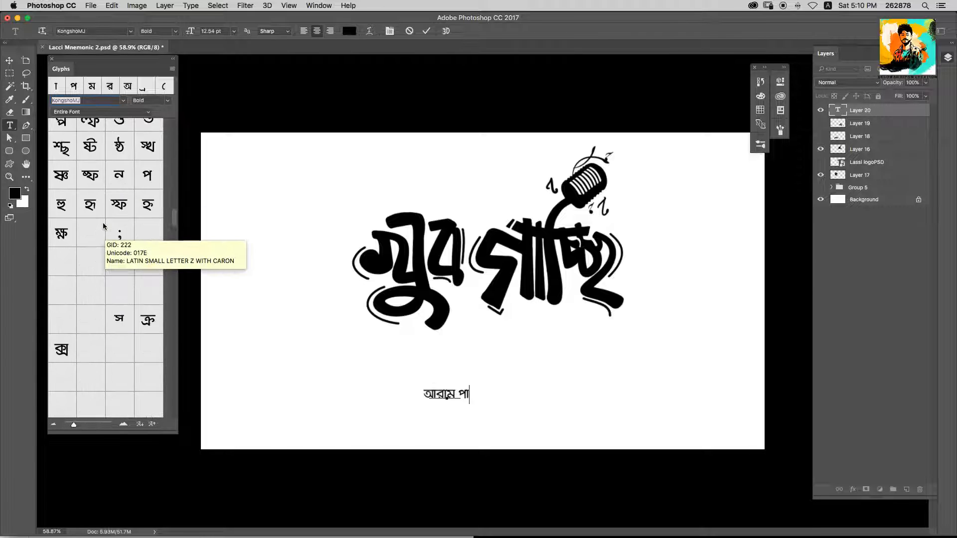
{"action": "scroll", "coordinate": [106, 226], "scroll_direction": "up", "scroll_amount": 6}
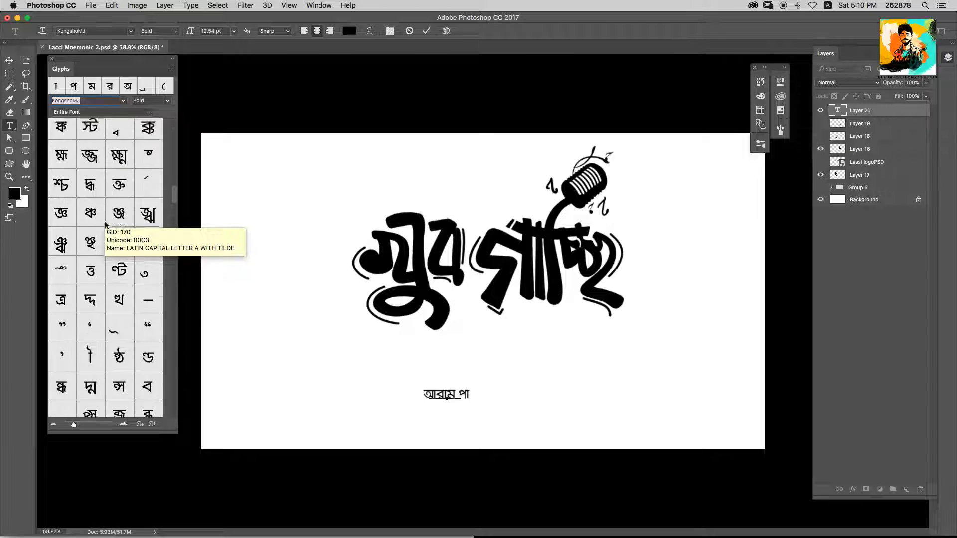
{"action": "scroll", "coordinate": [101, 292], "scroll_direction": "up", "scroll_amount": 8}
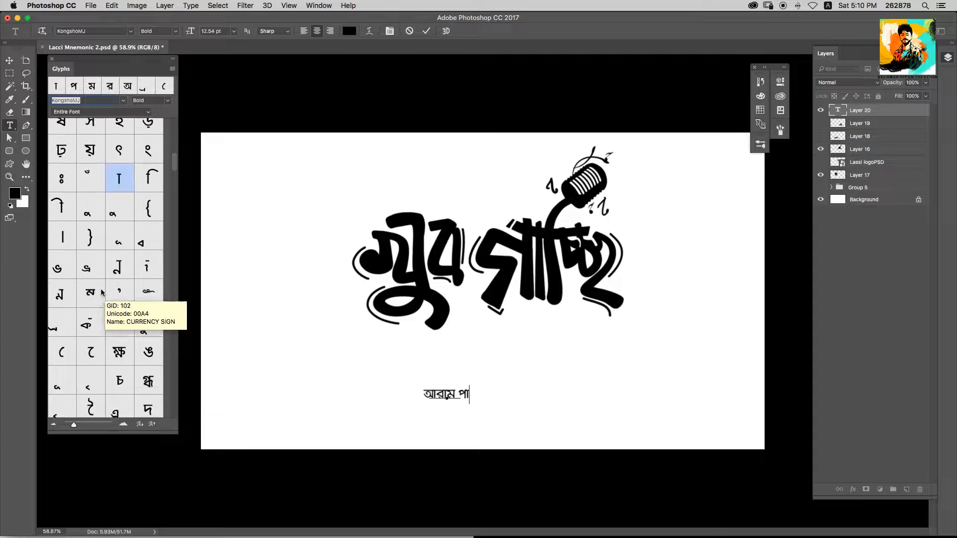
{"action": "scroll", "coordinate": [90, 208], "scroll_direction": "up", "scroll_amount": 2}
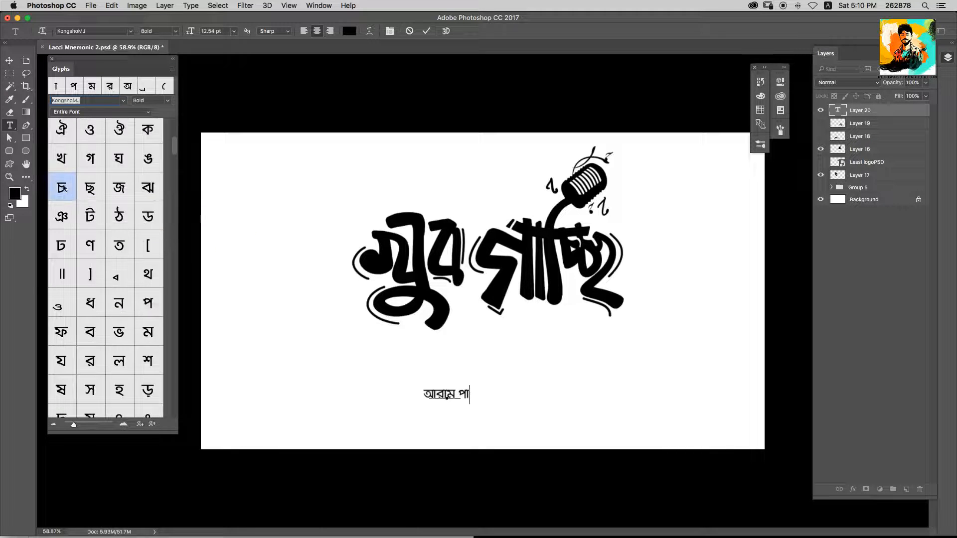
{"action": "double_click", "coordinate": [60, 188]}
{"action": "double_click", "coordinate": [91, 187]}
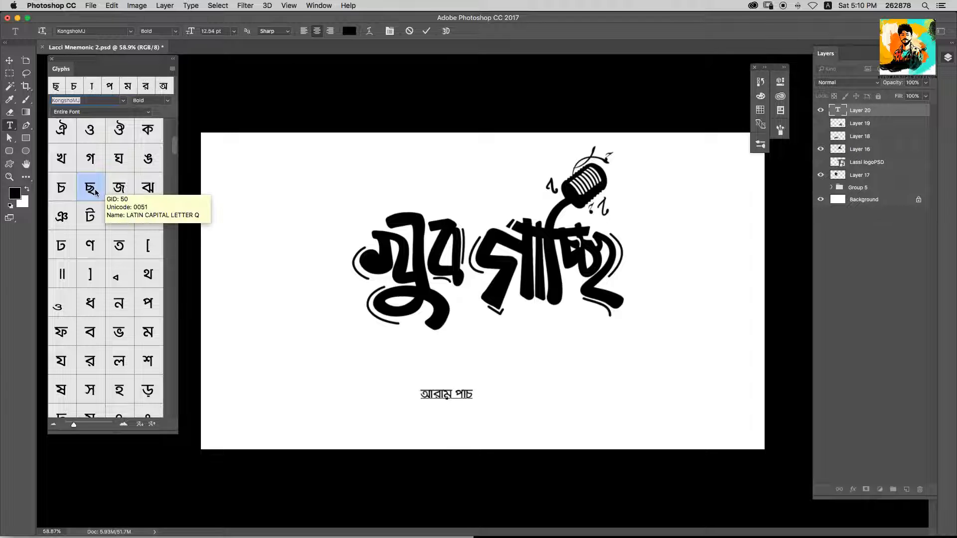
{"action": "scroll", "coordinate": [102, 200], "scroll_direction": "down", "scroll_amount": 10}
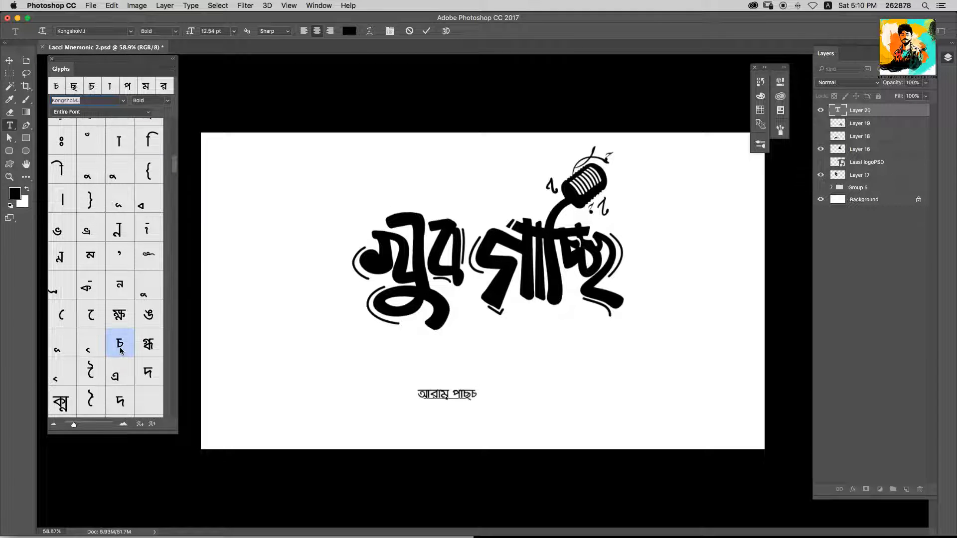
{"action": "double_click", "coordinate": [119, 349]}
{"action": "scroll", "coordinate": [120, 347], "scroll_direction": "up", "scroll_amount": 1}
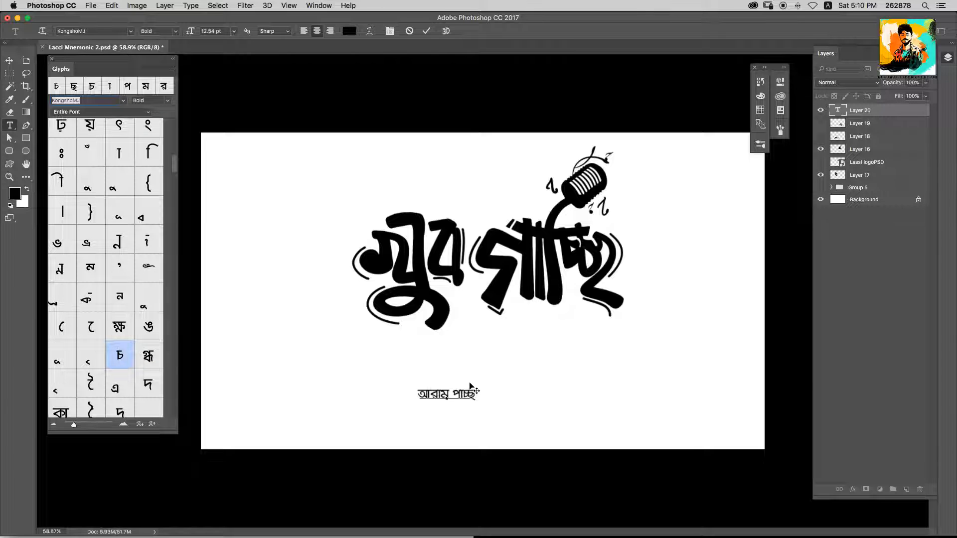
{"action": "double_click", "coordinate": [145, 155]}
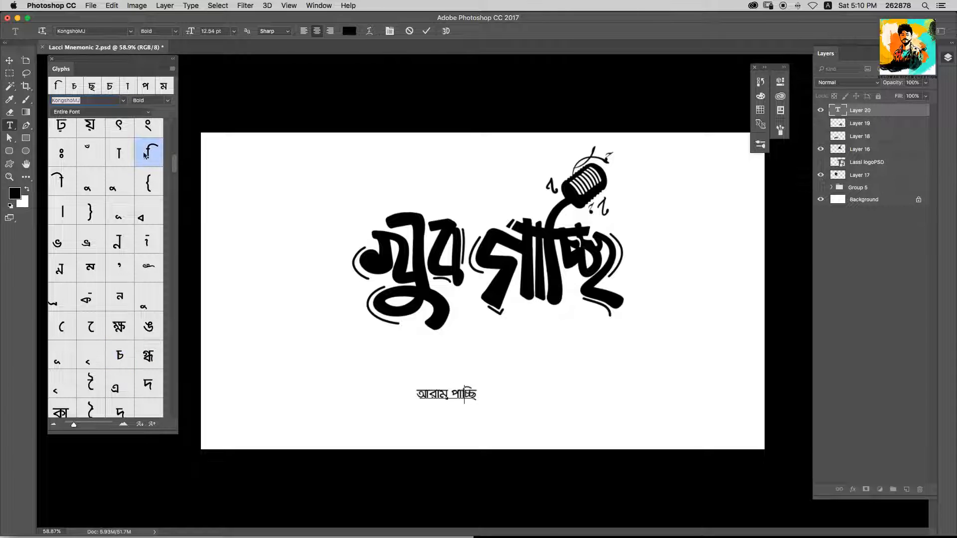
Scale the আরাম পাচ্ছি text line to about 316% so it fills the space beneath the upper words.
{"action": "left_click", "coordinate": [9, 61]}
{"action": "key", "text": "ctrl+t"}
{"action": "left_click_drag", "start_coordinate": [478, 386], "coordinate": [619, 322]}
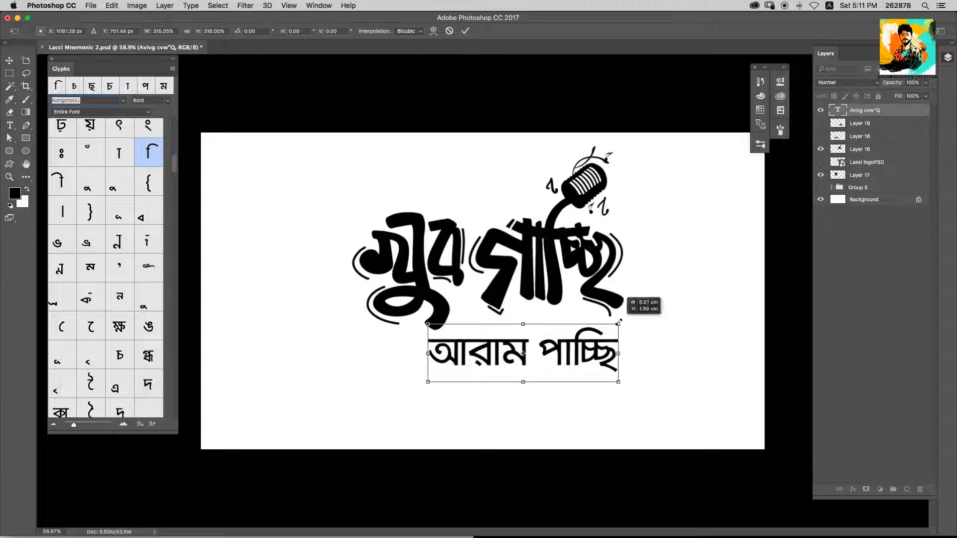
{"action": "key", "text": "Return"}
Change the font of the আরাম পাচ্ছি line to Bitopi Bijoy and save the document.
{"action": "double_click", "coordinate": [839, 114]}
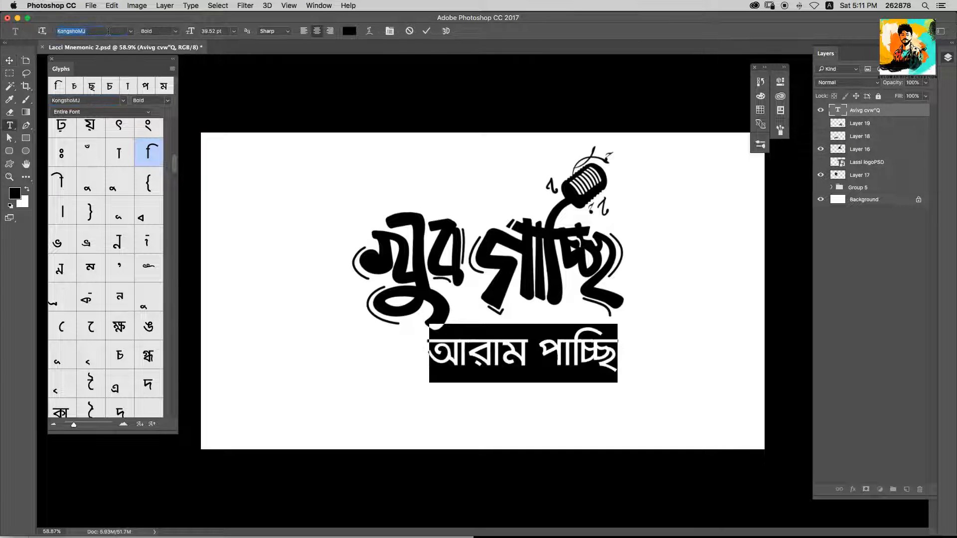
{"action": "key", "text": "Down"}
{"action": "key", "text": "Down"}
{"action": "key", "text": "Down"}
{"action": "key", "text": "Down"}
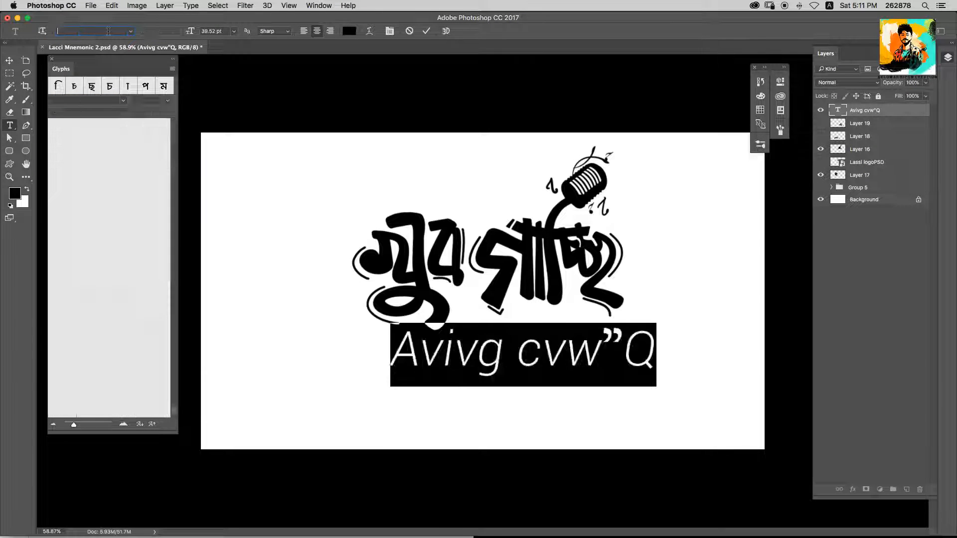
{"action": "key", "text": "Down"}
{"action": "left_click", "coordinate": [10, 61]}
{"action": "key", "text": "super+s"}
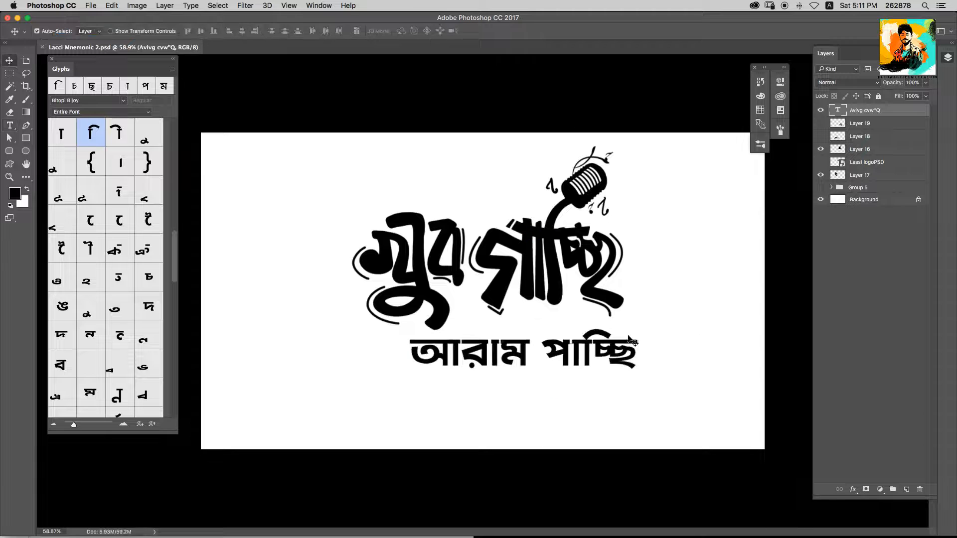
Try scaling the আরাম পাচ্ছি text line down to about 74%.
{"action": "key", "text": "super+t"}
{"action": "left_click_drag", "start_coordinate": [641, 317], "coordinate": [611, 322], "text": "alt+shift"}
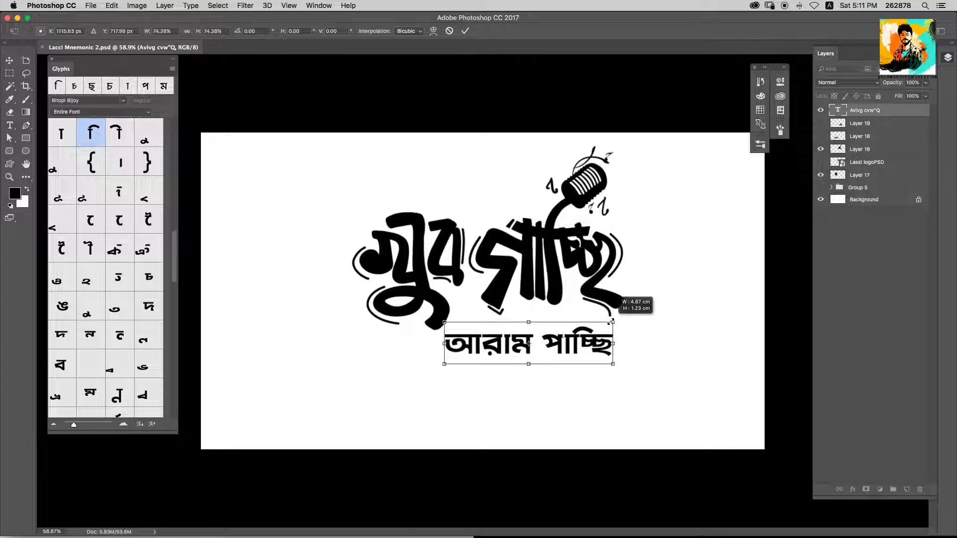
{"action": "key", "text": "Return"}
Try tightening the tracking of the আরাম পাচ্ছি line to -20.
{"action": "double_click", "coordinate": [837, 110]}
{"action": "left_click", "coordinate": [780, 110]}
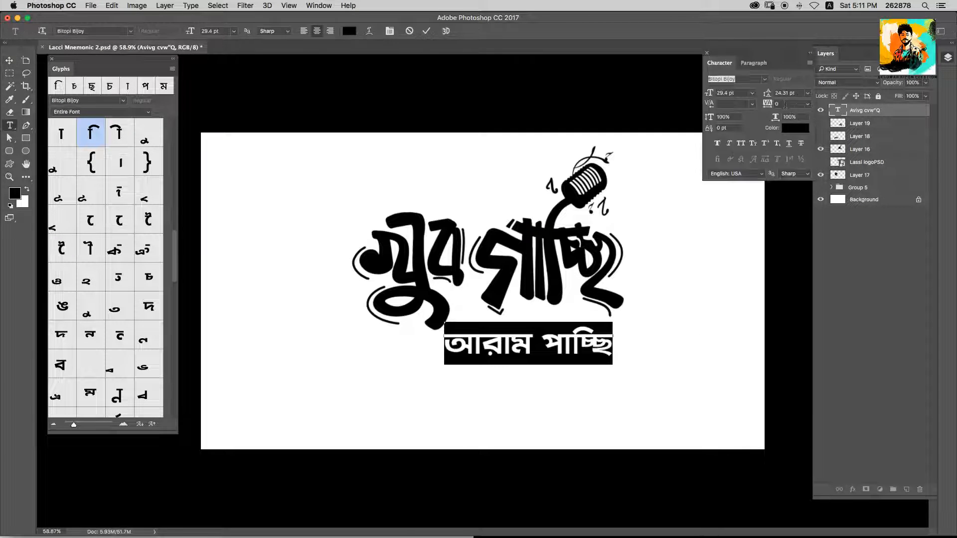
{"action": "type", "text": "-20"}
{"action": "key", "text": "Return"}
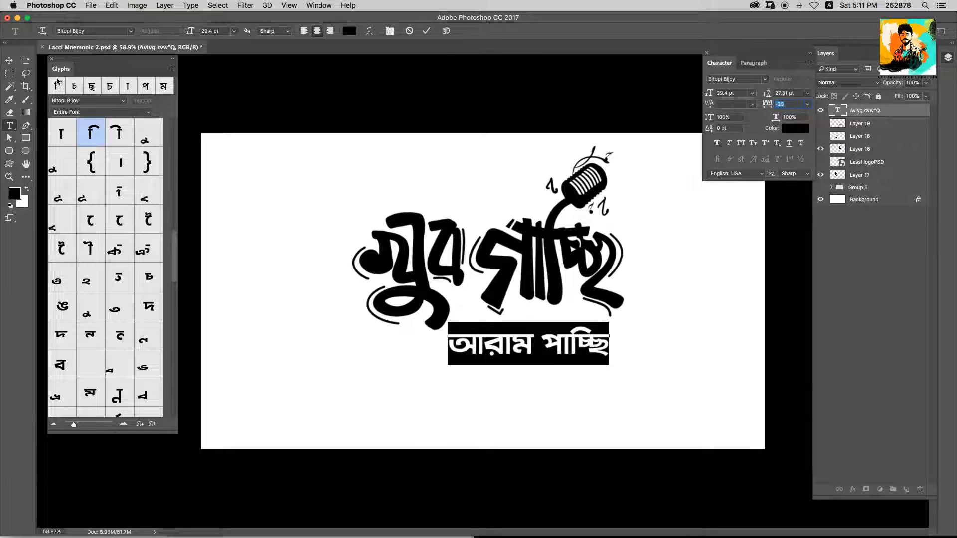
{"action": "left_click", "coordinate": [9, 60]}
Undo the tracking change and the reduction of the text line.
{"action": "key", "text": "super+t"}
{"action": "key", "text": "Escape"}
{"action": "key", "text": "super+alt+z"}
{"action": "key", "text": "super+alt+z"}
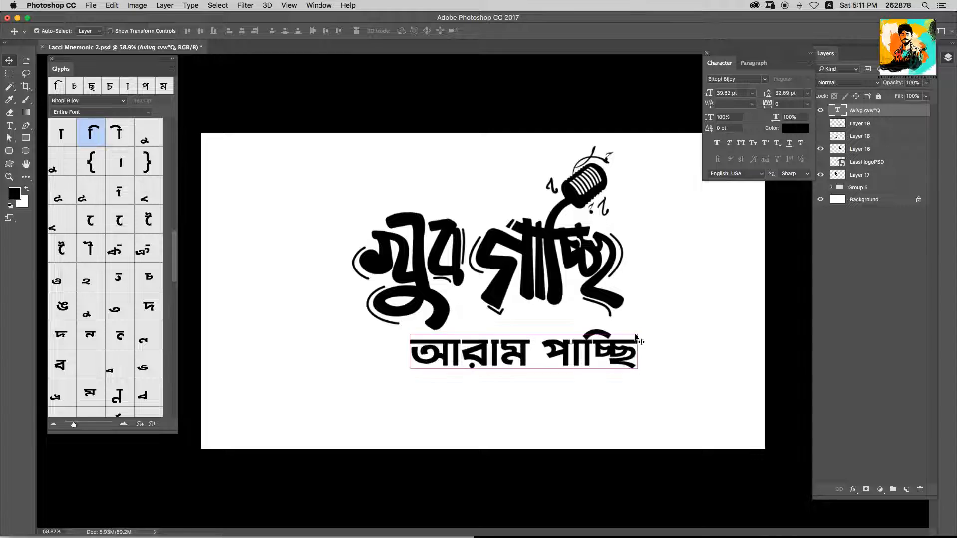
Stretch the আরাম পাচ্ছি line to about 109% wide and 113% high and align it beneath the upper words.
{"action": "key", "text": "super+t"}
{"action": "mouse_move", "coordinate": [634, 337]}
{"action": "left_mouse_down"}
{"action": "mouse_move", "coordinate": [607, 337]}
{"action": "mouse_move", "coordinate": [634, 316]}
{"action": "mouse_move", "coordinate": [623, 350]}
{"action": "left_mouse_up"}
{"action": "left_click_drag", "start_coordinate": [501, 318], "coordinate": [500, 313]}
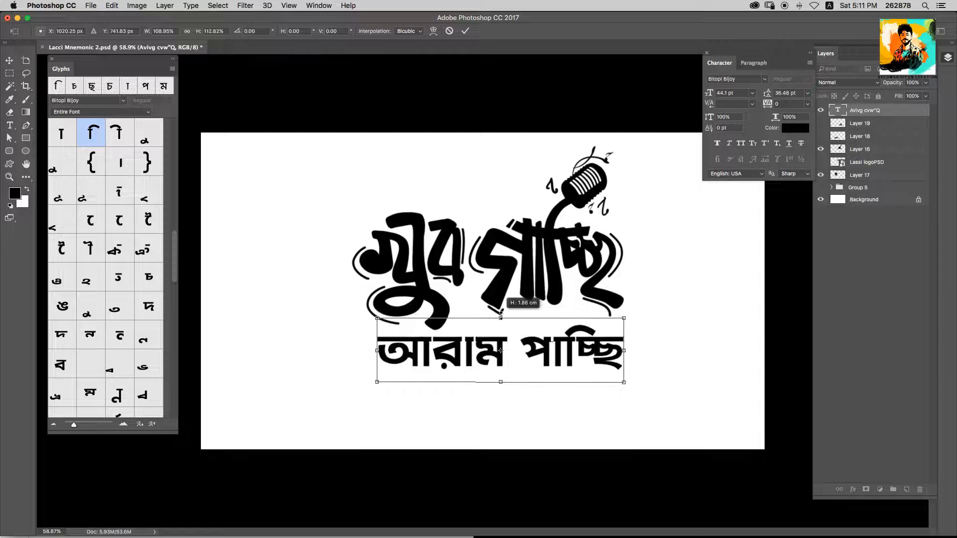
{"action": "left_click_drag", "start_coordinate": [599, 342], "coordinate": [615, 320]}
{"action": "key", "text": "Return"}
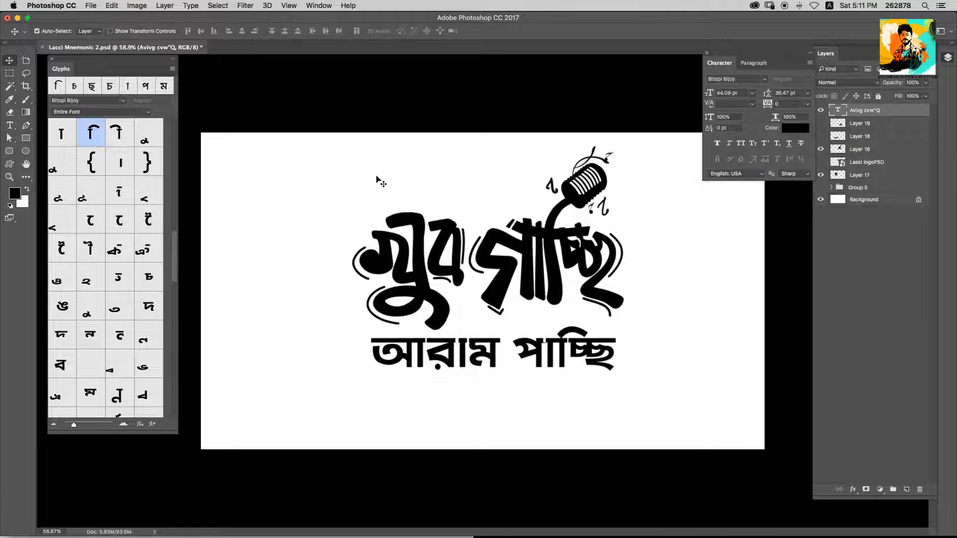
Select both upper words and the text line together, move them to the canvas centre and enlarge them slightly.
{"action": "left_click_drag", "start_coordinate": [377, 178], "coordinate": [710, 370]}
{"action": "left_click_drag", "start_coordinate": [570, 298], "coordinate": [537, 309]}
{"action": "key", "text": "super+t"}
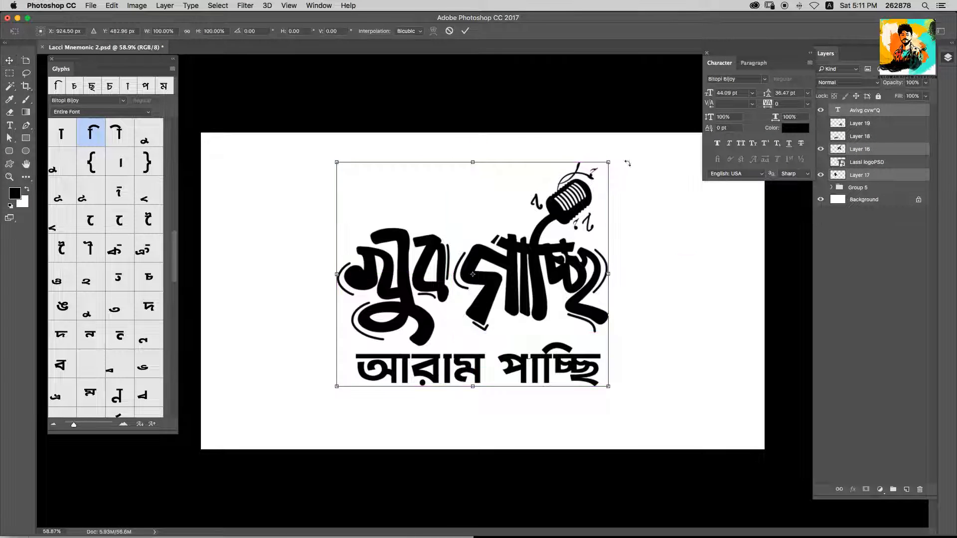
{"action": "left_click_drag", "start_coordinate": [608, 161], "coordinate": [613, 160]}
{"action": "key", "text": "Return"}
Apply a dark blue Color Overlay to the first upper word on Layer 17.
{"action": "left_click", "coordinate": [444, 293]}
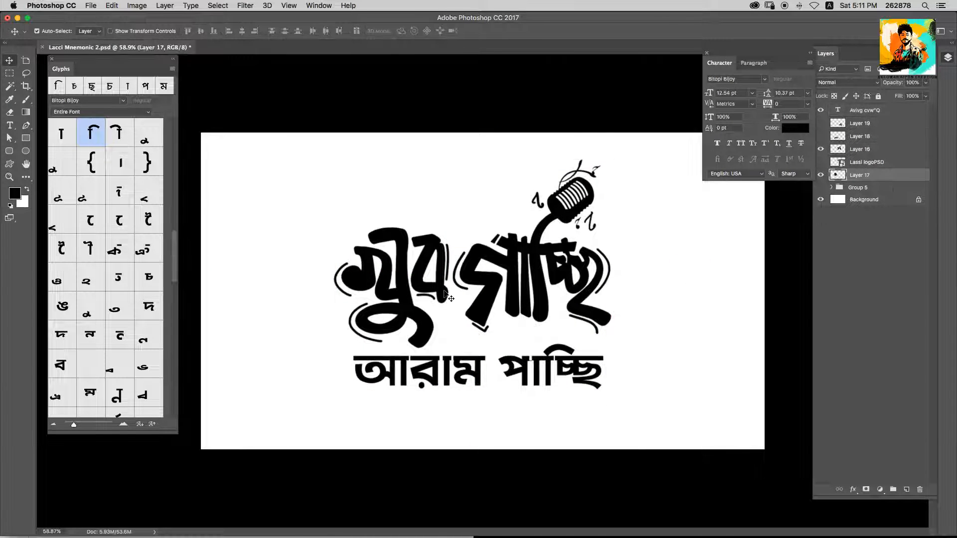
{"action": "left_click", "coordinate": [852, 489]}
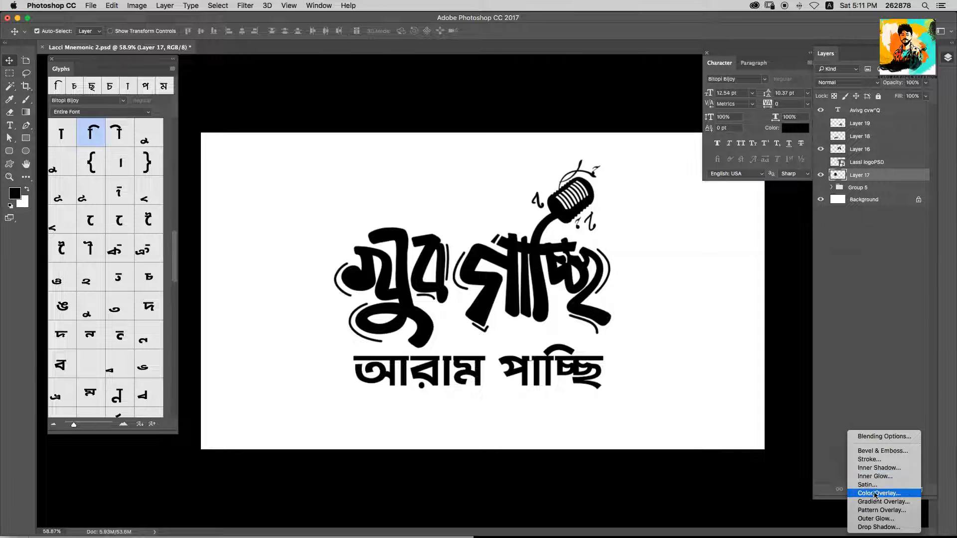
{"action": "left_click", "coordinate": [875, 493]}
{"action": "left_click", "coordinate": [751, 294]}
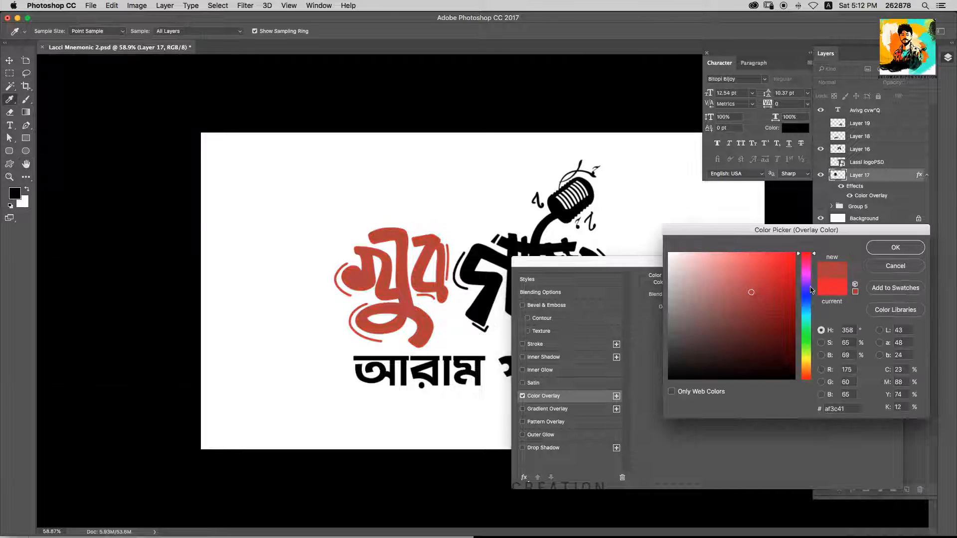
{"action": "left_click", "coordinate": [780, 304]}
{"action": "key", "text": "Return"}
{"action": "key", "text": "Return"}
{"action": "key", "text": "v"}
{"action": "key", "text": "XF86AudioRaiseVolume"}
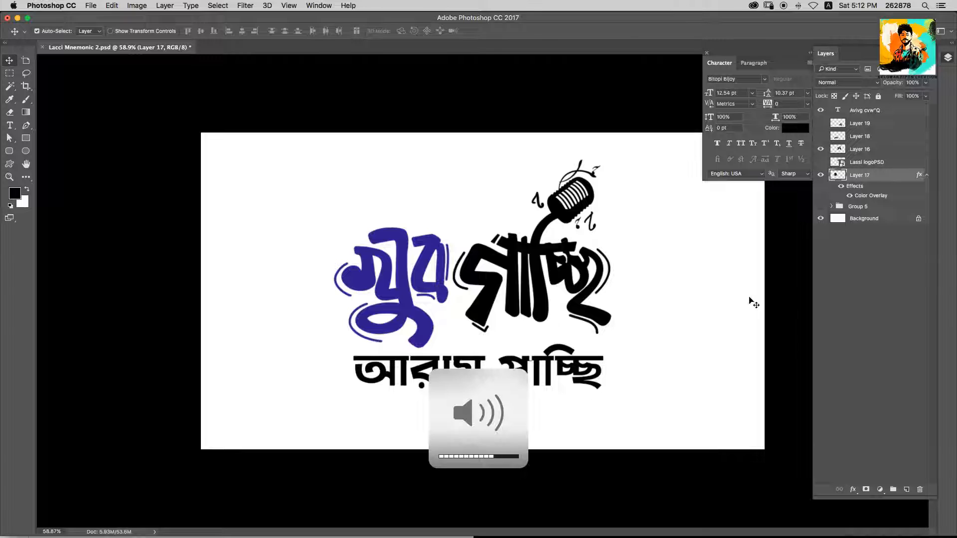
Close the character settings and add a Color Overlay in dark orange b55c04 to the microphone-decorated word.
{"action": "left_click", "coordinate": [707, 53]}
{"action": "left_click", "coordinate": [539, 264]}
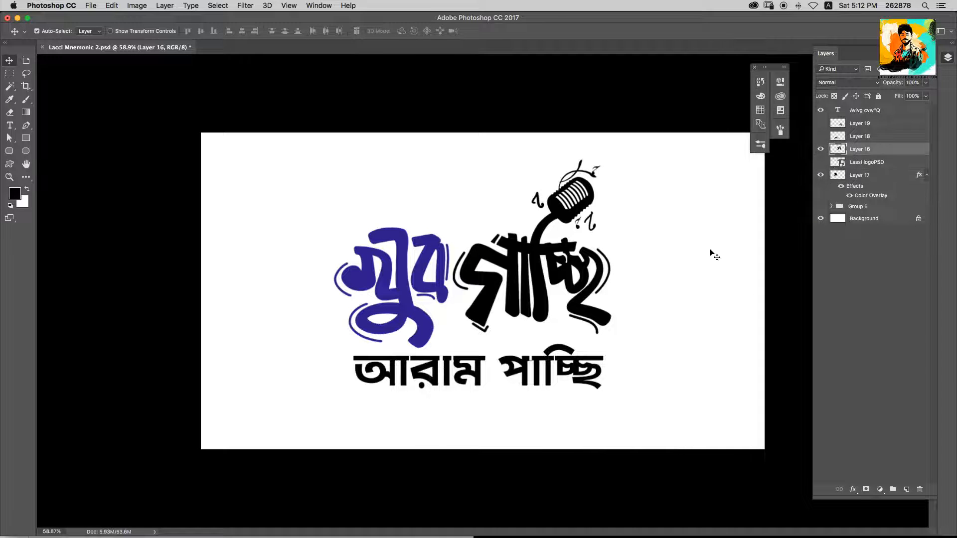
{"action": "left_click", "coordinate": [852, 489]}
{"action": "left_click", "coordinate": [873, 494]}
{"action": "left_click_drag", "start_coordinate": [792, 264], "coordinate": [801, 363]}
{"action": "left_click", "coordinate": [757, 397]}
{"action": "left_click_drag", "start_coordinate": [803, 307], "coordinate": [803, 369]}
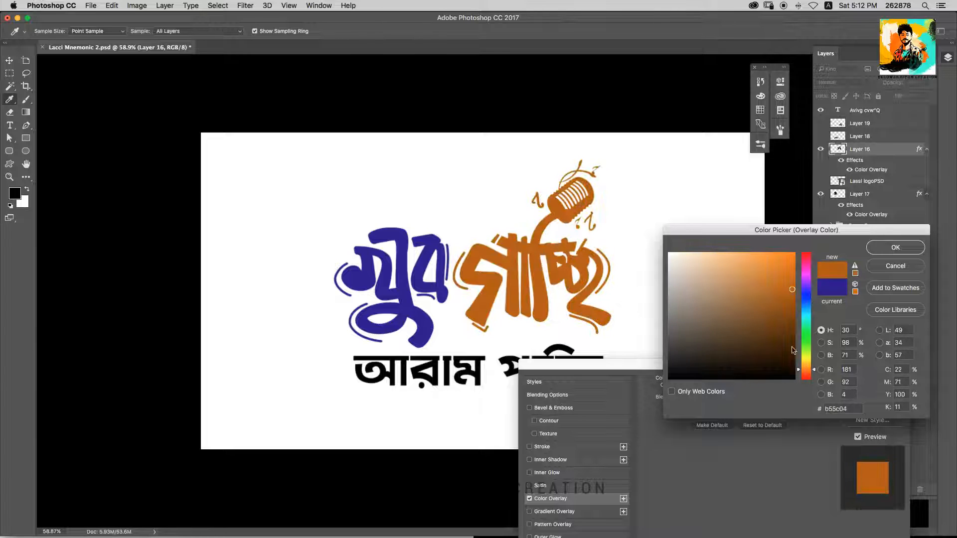
Set the microphone-decorated word's overlay color to bright orange ff9000 and apply the effect.
{"action": "left_click", "coordinate": [784, 280]}
{"action": "left_click", "coordinate": [804, 360]}
{"action": "left_click_drag", "start_coordinate": [791, 274], "coordinate": [797, 247]}
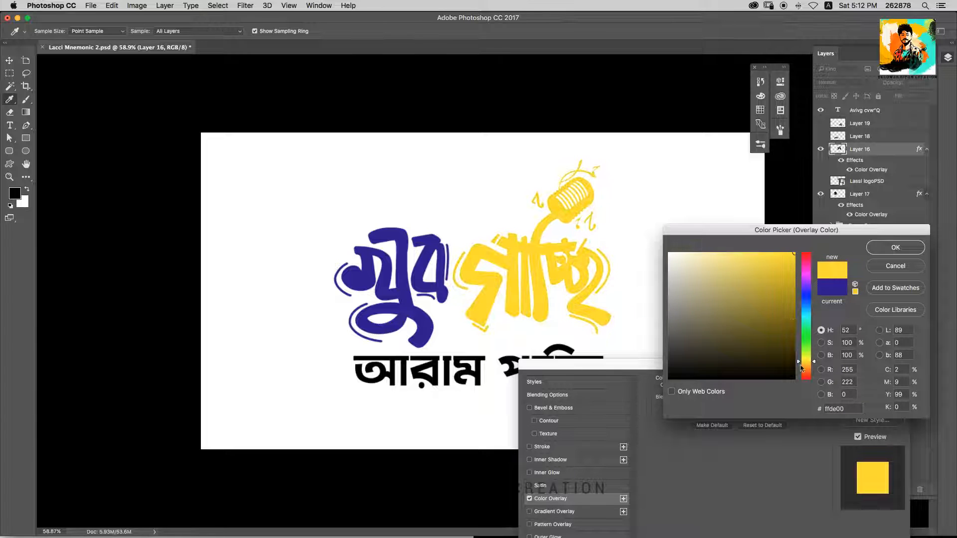
{"action": "mouse_move", "coordinate": [803, 365]}
{"action": "left_mouse_down"}
{"action": "mouse_move", "coordinate": [806, 305]}
{"action": "mouse_move", "coordinate": [806, 316]}
{"action": "mouse_move", "coordinate": [787, 294]}
{"action": "mouse_move", "coordinate": [790, 313]}
{"action": "mouse_move", "coordinate": [795, 252]}
{"action": "mouse_move", "coordinate": [807, 368]}
{"action": "left_mouse_up"}
{"action": "left_click", "coordinate": [786, 307]}
{"action": "left_click", "coordinate": [806, 360]}
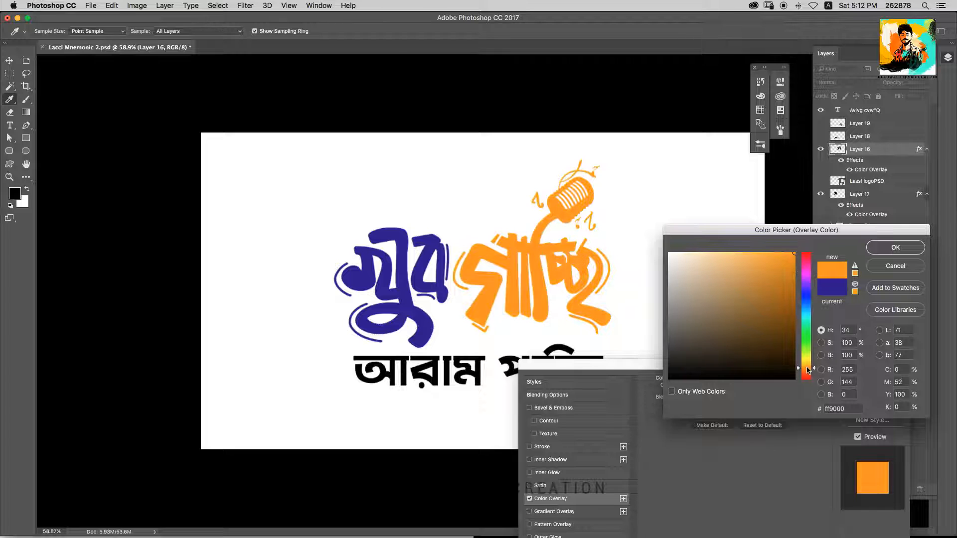
{"action": "key", "text": "Return"}
{"action": "key", "text": "Return"}
Duplicate the আরাম পাচ্ছি text layer, hide the original and rasterize the copy.
{"action": "left_click", "coordinate": [856, 110]}
{"action": "key", "text": "super+j"}
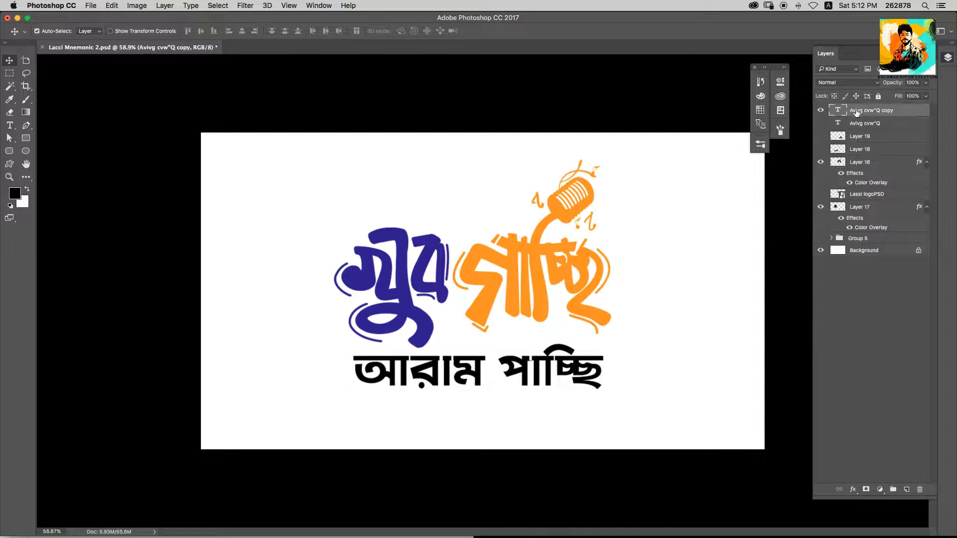
{"action": "key", "text": "b"}
{"action": "left_click", "coordinate": [543, 191]}
{"action": "left_click", "coordinate": [545, 187]}
Narrow the rasterized আরাম পাচ্ছি line very slightly in width.
{"action": "key", "text": "super+t"}
{"action": "scroll", "coordinate": [536, 376], "scroll_direction": "up", "scroll_amount": 3}
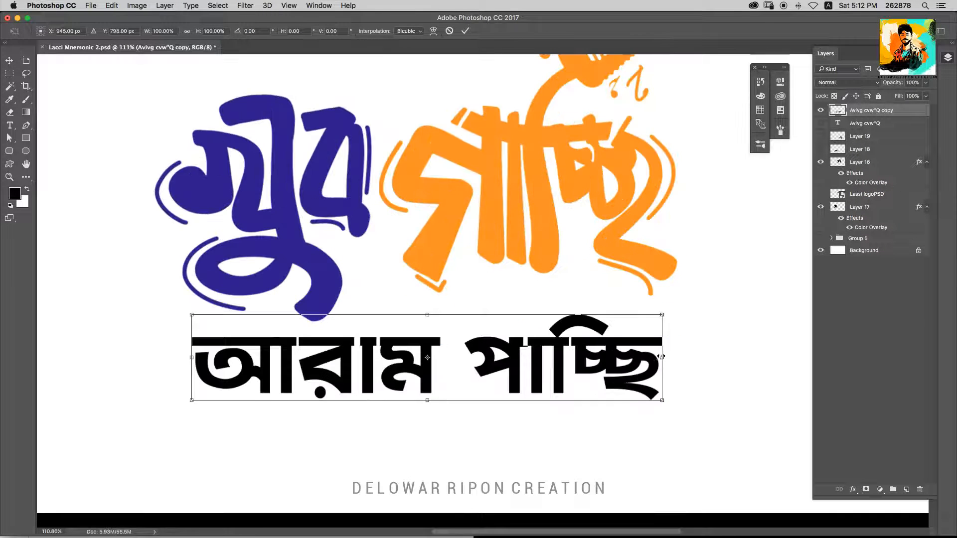
{"action": "left_click_drag", "start_coordinate": [660, 356], "coordinate": [657, 356]}
{"action": "key", "text": "Return"}
Fill in the headline bar over পাচ্ছি through a rectangular selection and trim its overhanging end with the Eraser.
{"action": "left_click_drag", "start_coordinate": [312, 356], "coordinate": [493, 329]}
{"action": "key", "text": "m"}
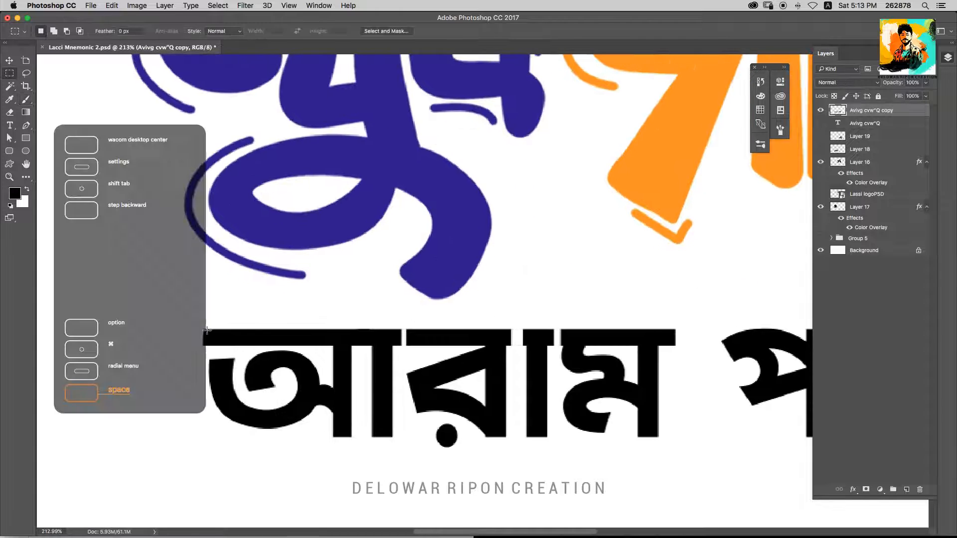
{"action": "scroll", "coordinate": [530, 316], "scroll_direction": "right", "scroll_amount": 10}
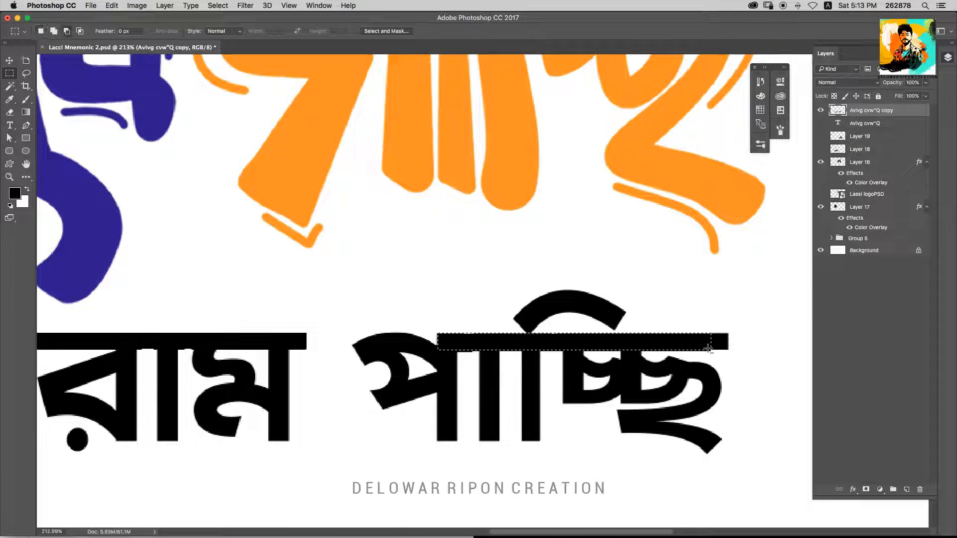
{"action": "key", "text": "super+BackSpace"}
{"action": "key", "text": "super+z"}
{"action": "key", "text": "super+d"}
{"action": "key", "text": "e"}
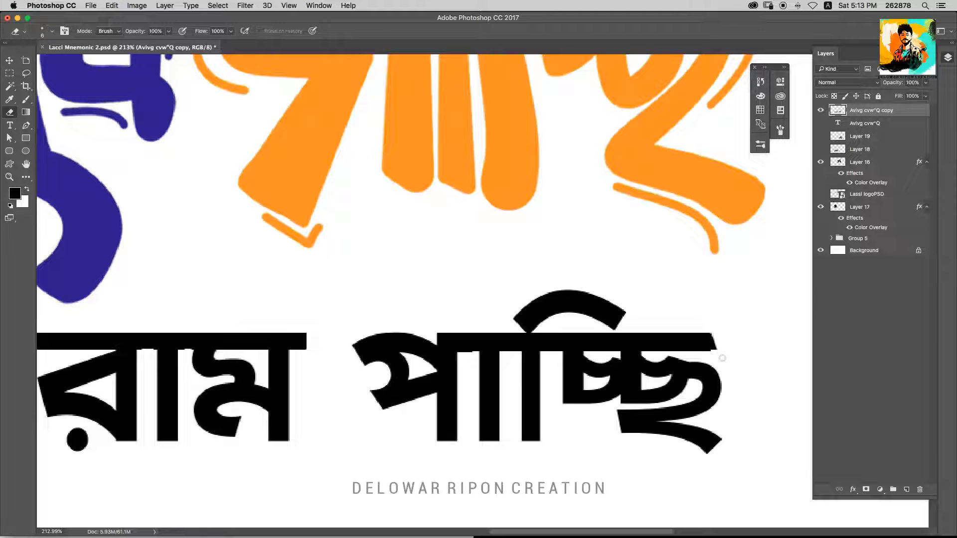
{"action": "scroll", "coordinate": [725, 332], "scroll_direction": "down", "scroll_amount": 3}
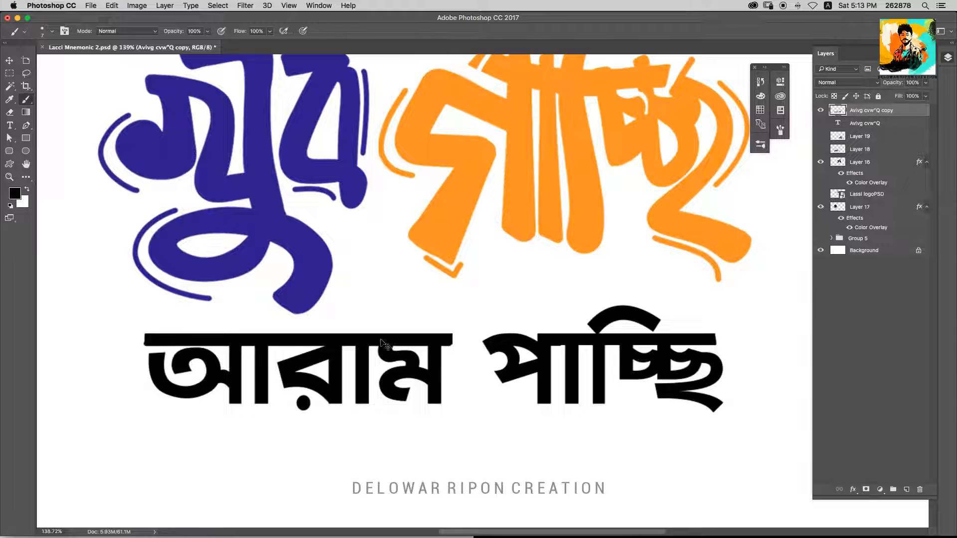
Convert the rasterized আরাম পাচ্ছি copy to a smart object and adjust its placement beneath the upper words.
{"action": "key", "text": "v"}
{"action": "right_click", "coordinate": [886, 124]}
{"action": "left_click", "coordinate": [841, 218]}
{"action": "key", "text": "super+t"}
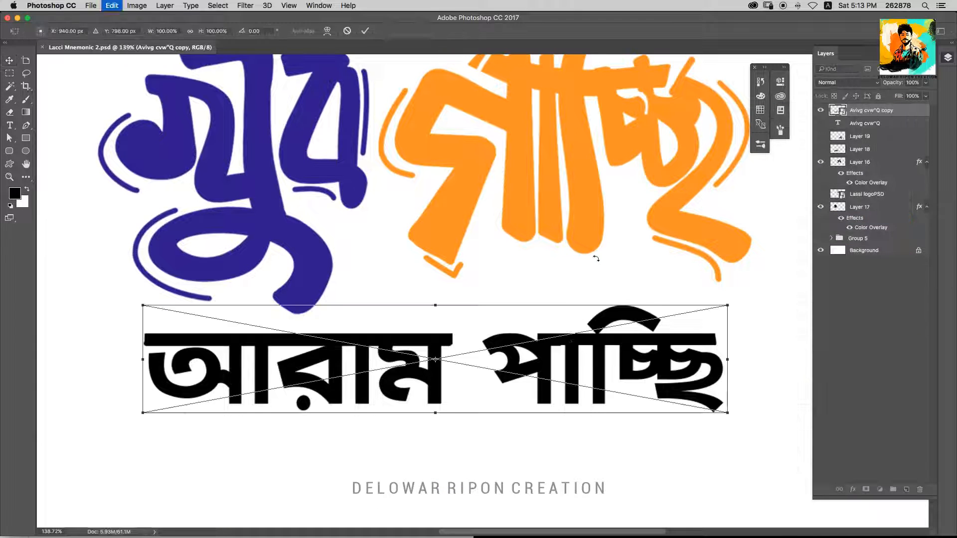
{"action": "key", "text": "Return"}
{"action": "key", "text": "super+0"}
{"action": "left_click_drag", "start_coordinate": [570, 337], "coordinate": [551, 319]}
{"action": "left_click_drag", "start_coordinate": [309, 155], "coordinate": [622, 321]}
Add a layer above the blue word's layer and choose a darker navy foreground color based on the word's blue.
{"action": "left_click", "coordinate": [449, 267]}
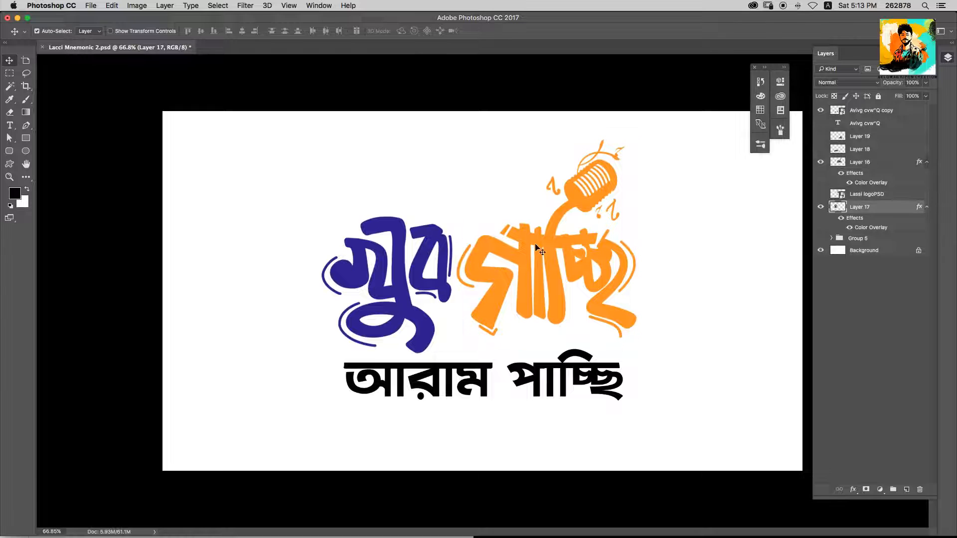
{"action": "key", "text": "super+shift+n"}
{"action": "key", "text": "Return"}
{"action": "key", "text": "b"}
{"action": "left_click", "coordinate": [399, 279], "text": "alt"}
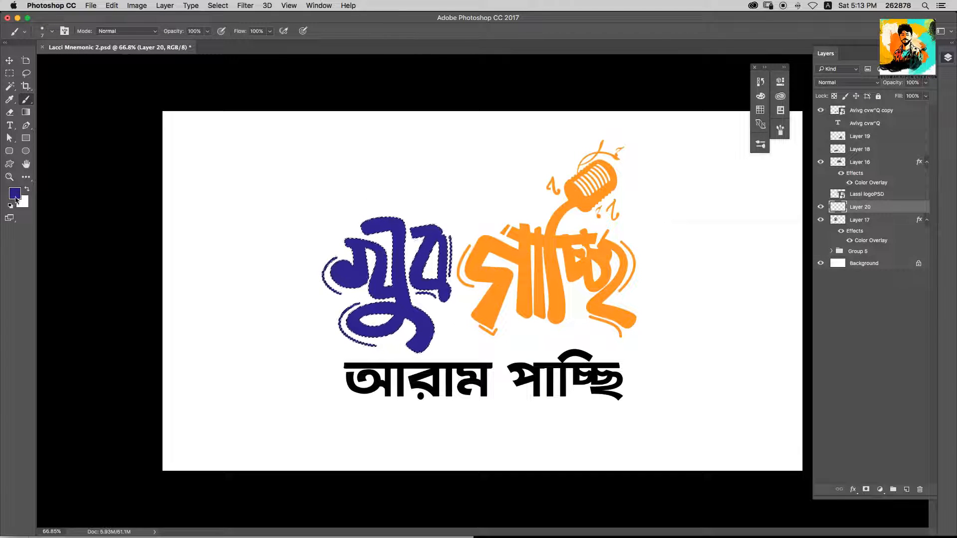
{"action": "left_click", "coordinate": [15, 194]}
{"action": "left_click", "coordinate": [777, 332]}
{"action": "key", "text": "Return"}
Enlarge the brush to 50 px and paint navy shading over parts of the blue word inside its selected outline.
{"action": "key", "text": "]"}
{"action": "key", "text": "]"}
{"action": "key", "text": "]"}
{"action": "key", "text": "]"}
{"action": "key", "text": "]"}
{"action": "key", "text": "]"}
{"action": "key", "text": "]"}
{"action": "key", "text": "]"}
{"action": "key", "text": "]"}
{"action": "key", "text": "]"}
{"action": "key", "text": "]"}
{"action": "key", "text": "]"}
{"action": "key", "text": "]"}
{"action": "key", "text": "]"}
{"action": "key", "text": "]"}
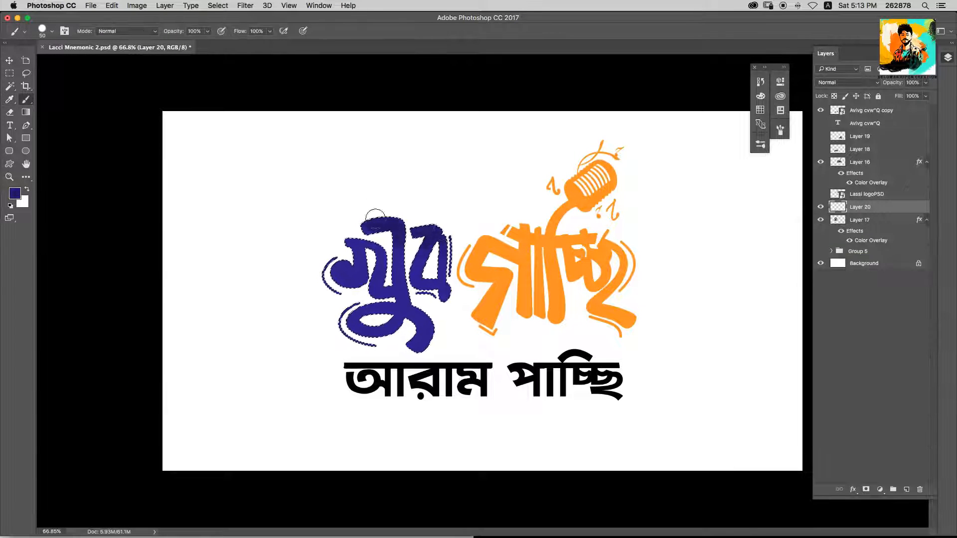
{"action": "mouse_move", "coordinate": [376, 218]}
{"action": "left_mouse_down"}
{"action": "mouse_move", "coordinate": [316, 218]}
{"action": "mouse_move", "coordinate": [341, 294]}
{"action": "mouse_move", "coordinate": [395, 342]}
{"action": "left_mouse_up"}
{"action": "key", "text": "super+d"}
{"action": "key", "text": "v"}
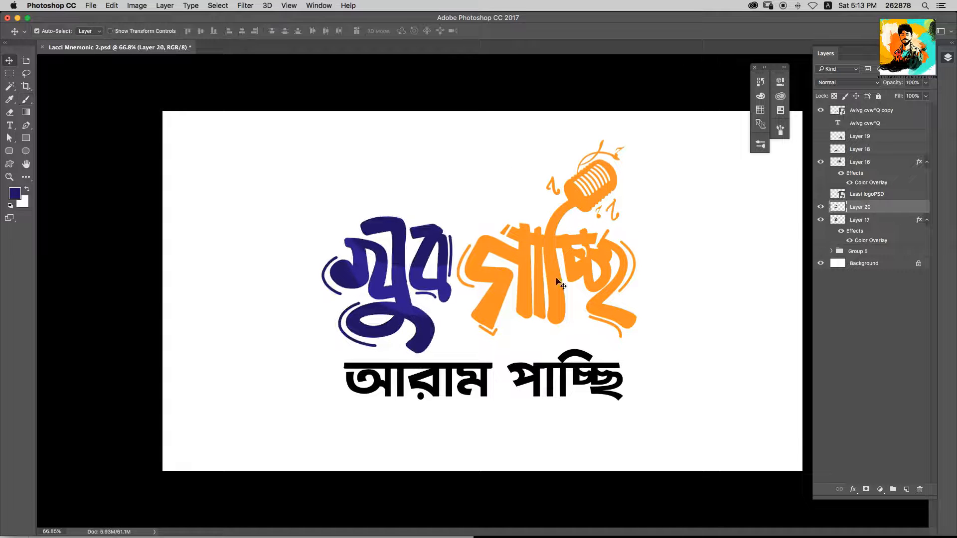
Load the microphone-decorated word's outline as a selection, with a new layer above it and a deeper orange foreground color.
{"action": "left_click", "coordinate": [557, 279]}
{"action": "left_click", "coordinate": [837, 162], "text": "super"}
{"action": "key", "text": "super+alt+shift+n"}
{"action": "key", "text": "b"}
{"action": "left_click", "coordinate": [491, 249], "text": "alt"}
{"action": "left_click", "coordinate": [15, 193]}
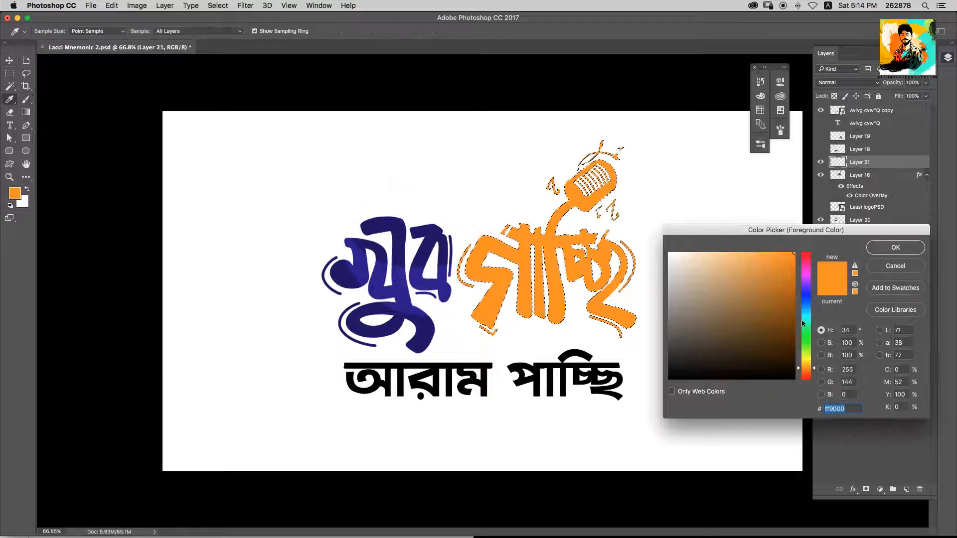
{"action": "left_click", "coordinate": [807, 369]}
{"action": "key", "text": "Return"}
Paint deeper orange shading over parts of the microphone-decorated word inside its selection, and clear the selection.
{"action": "mouse_move", "coordinate": [481, 324]}
{"action": "left_mouse_down"}
{"action": "mouse_move", "coordinate": [517, 304]}
{"action": "mouse_move", "coordinate": [453, 218]}
{"action": "mouse_move", "coordinate": [584, 287]}
{"action": "left_mouse_up"}
{"action": "key", "text": "super+z"}
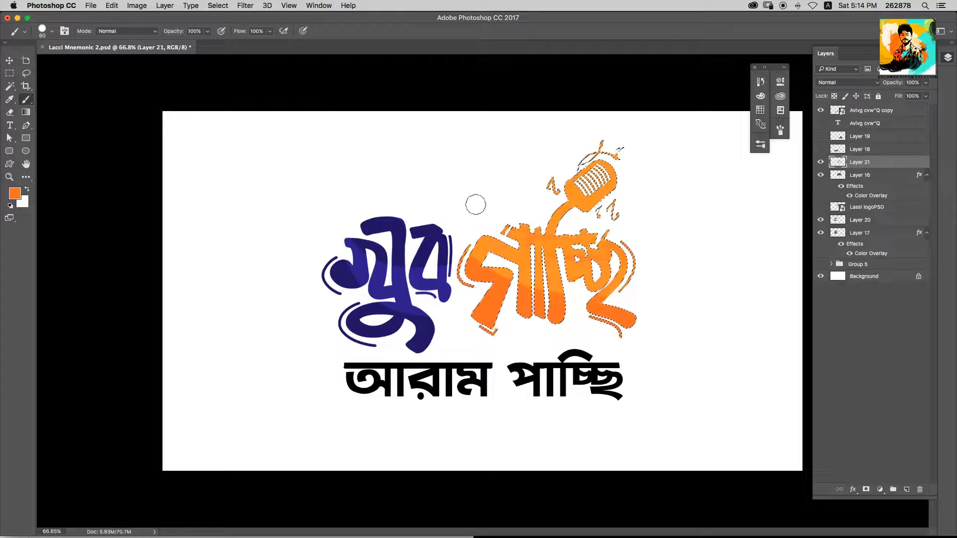
{"action": "left_click_drag", "start_coordinate": [475, 204], "coordinate": [645, 230]}
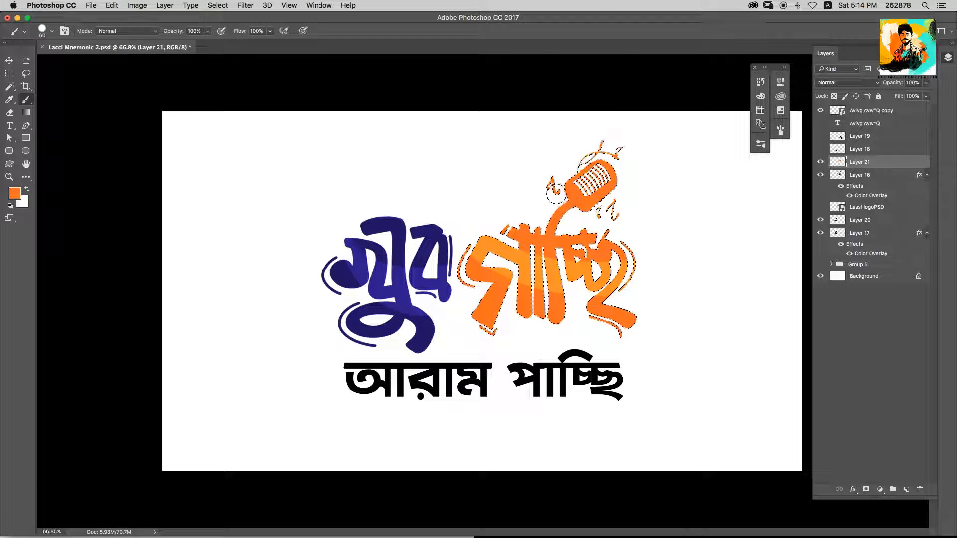
{"action": "key", "text": "super+d"}
{"action": "key", "text": "v"}
{"action": "key", "text": "XF86AudioLowerVolume"}
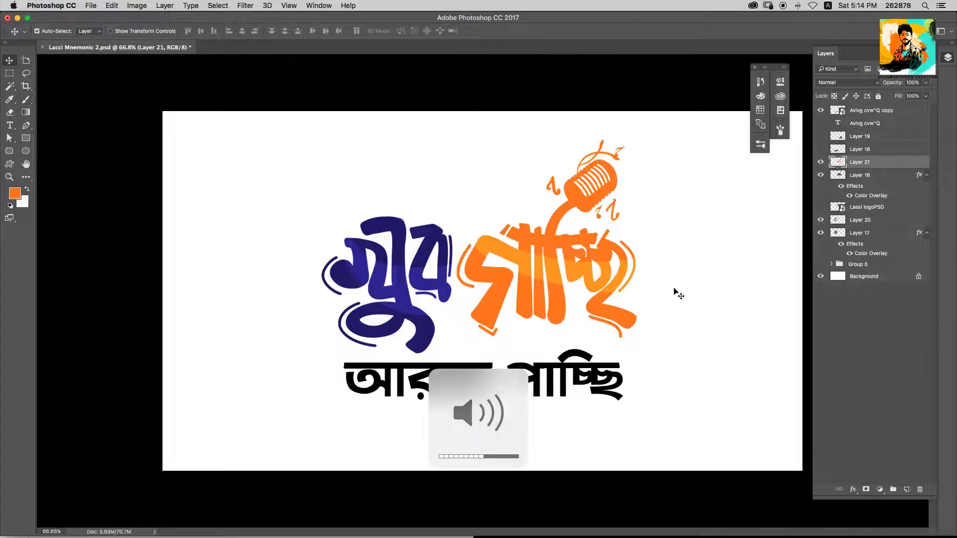
Add a Color Overlay in teal 1f9286 to the আরাম পাচ্ছি line.
{"action": "left_click", "coordinate": [589, 359]}
{"action": "left_click", "coordinate": [852, 489]}
{"action": "left_click", "coordinate": [882, 505]}
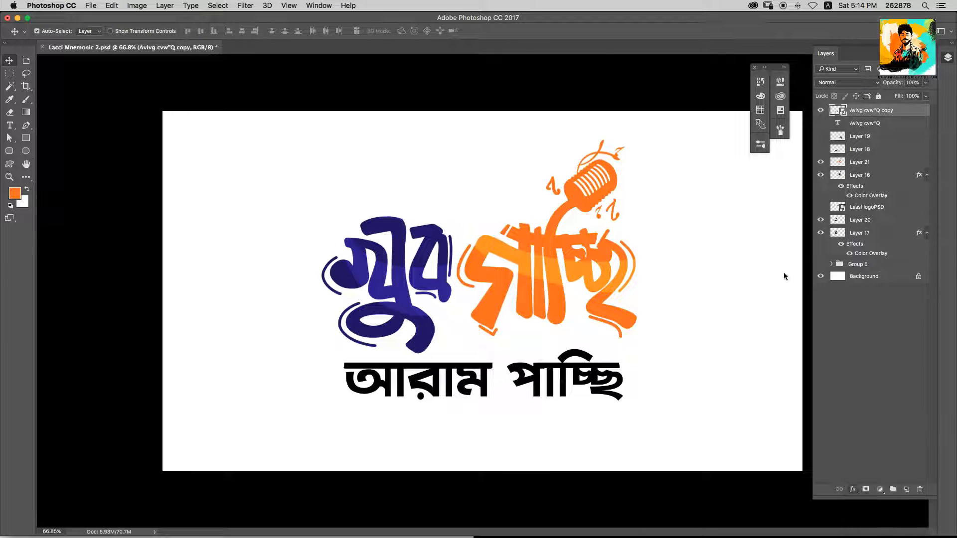
{"action": "left_click_drag", "start_coordinate": [498, 148], "coordinate": [746, 372]}
{"action": "left_click", "coordinate": [772, 403]}
{"action": "left_click", "coordinate": [805, 318]}
{"action": "left_click", "coordinate": [768, 306]}
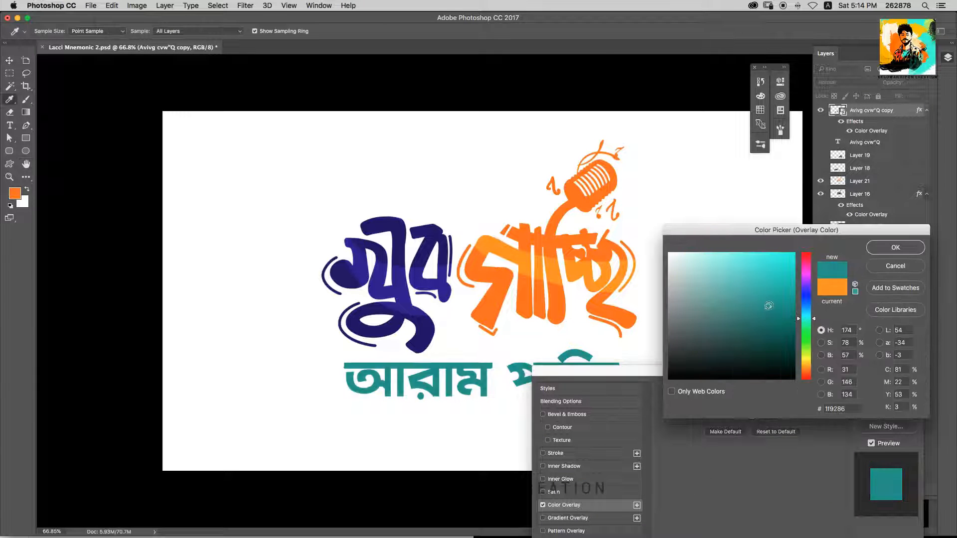
{"action": "key", "text": "Return"}
{"action": "key", "text": "Return"}
Scale the teal আরাম পাচ্ছি line down slightly around its centre.
{"action": "key", "text": "super+t"}
{"action": "left_click_drag", "start_coordinate": [625, 348], "coordinate": [612, 351]}
{"action": "key", "text": "Return"}
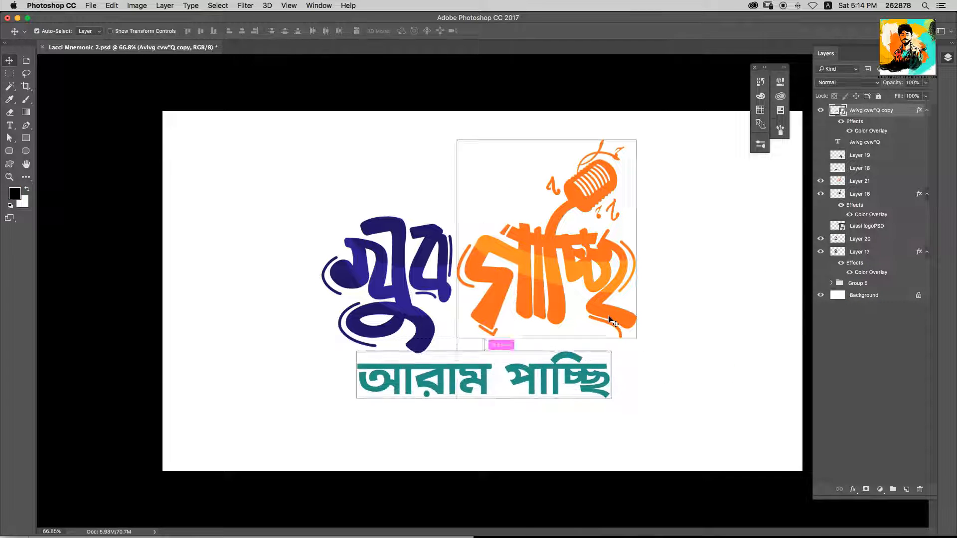
Group the blue word with its shading layer and the orange word with its shading layer.
{"action": "key", "text": "super+minus"}
{"action": "left_click_drag", "start_coordinate": [370, 205], "coordinate": [418, 254]}
{"action": "key", "text": "super+g"}
{"action": "left_click_drag", "start_coordinate": [528, 209], "coordinate": [567, 237]}
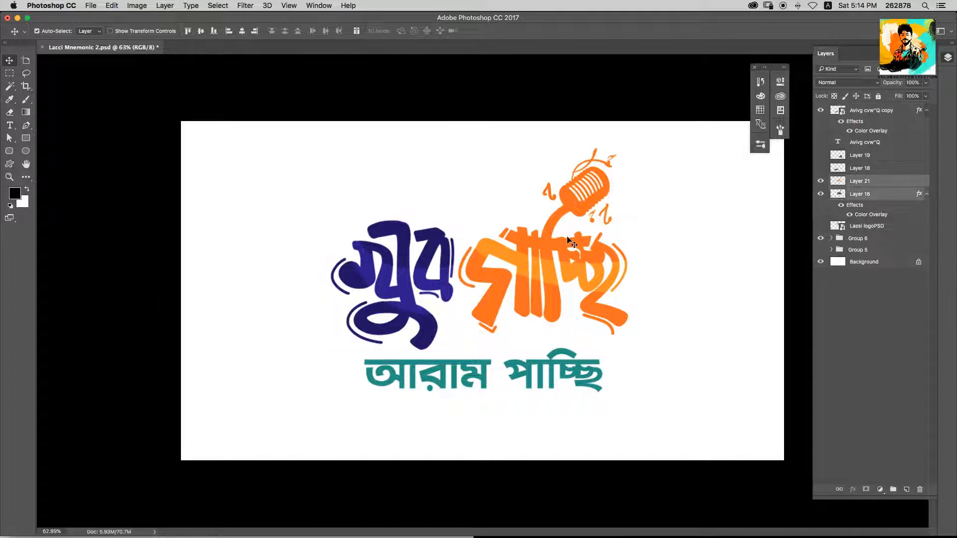
{"action": "key", "text": "super+g"}
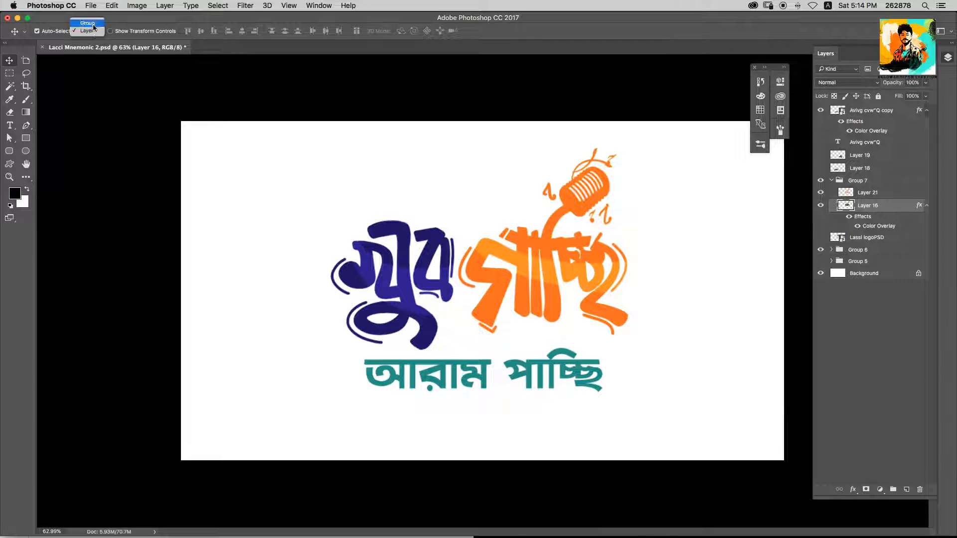
Set the Move tool to auto-select groups, adjust the upper words' placement and combine their two groups into one.
{"action": "left_click_drag", "start_coordinate": [547, 259], "coordinate": [524, 240]}
{"action": "key", "text": "super+z"}
{"action": "left_click", "coordinate": [438, 254], "text": "shift"}
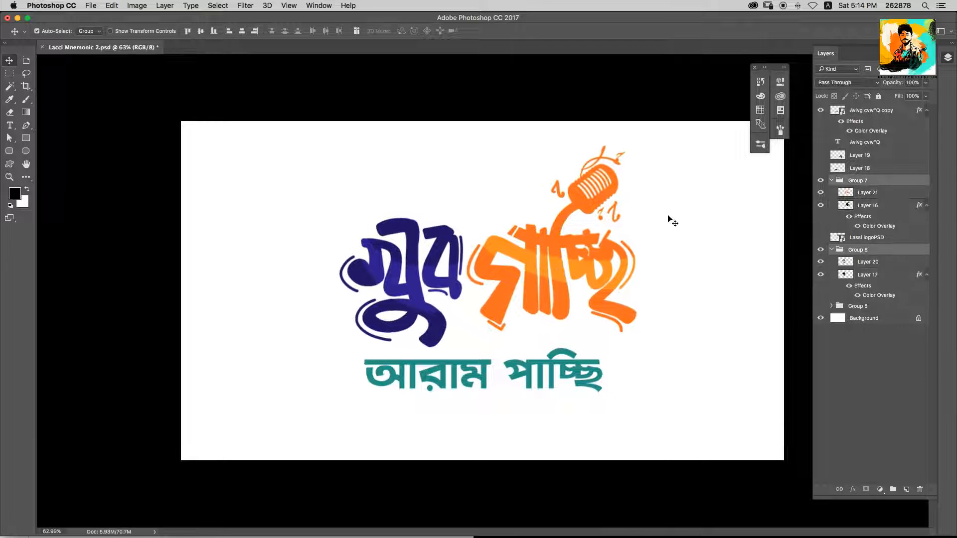
{"action": "left_click", "coordinate": [670, 219]}
{"action": "left_click_drag", "start_coordinate": [453, 247], "coordinate": [503, 248]}
{"action": "left_click", "coordinate": [446, 249], "text": "shift"}
{"action": "key", "text": "super+g"}
Centre the combined upper words and the আরাম পাচ্ছি line horizontally on the canvas.
{"action": "key", "text": "super+a"}
{"action": "left_click", "coordinate": [242, 31]}
{"action": "key", "text": "super+d"}
{"action": "left_click_drag", "start_coordinate": [534, 398], "coordinate": [557, 310]}
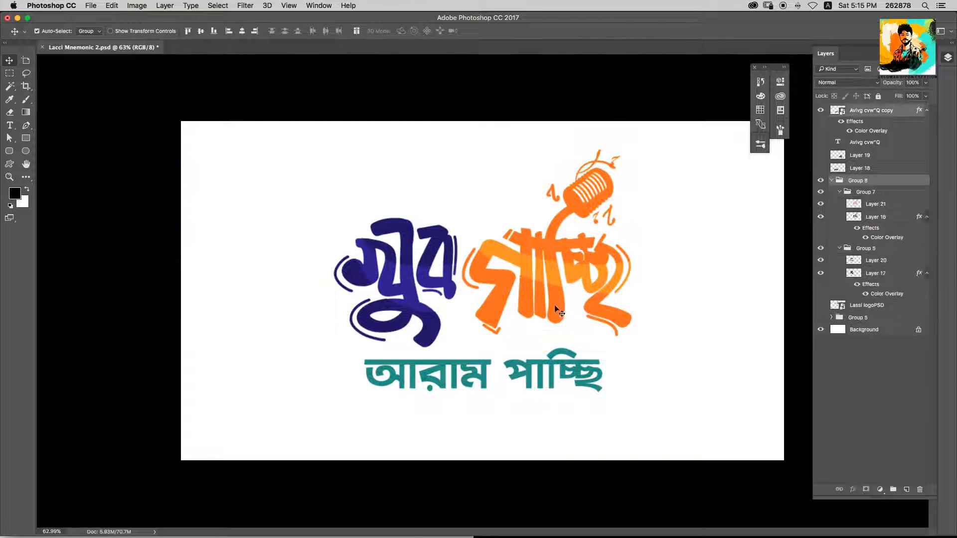
{"action": "key", "text": "super+a"}
{"action": "left_click", "coordinate": [241, 31]}
{"action": "key", "text": "super+d"}
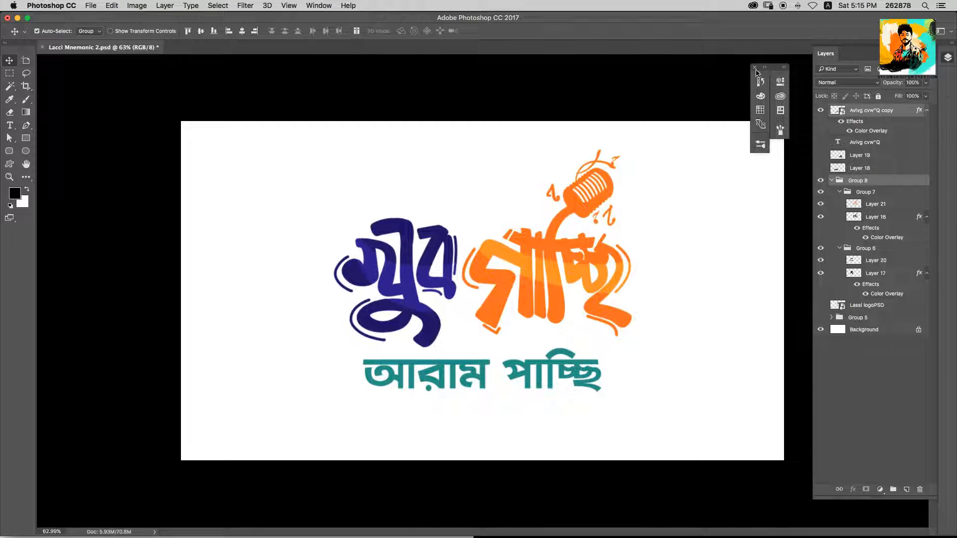
Close the floating panel and show the Lassi logoPSD layer above the lettering.
{"action": "left_click", "coordinate": [754, 69]}
{"action": "left_click", "coordinate": [831, 180]}
{"action": "left_click", "coordinate": [821, 192]}
Scale the upper words and the আরাম পাচ্ছি line down slightly together and move them lower beneath the logo.
{"action": "left_click_drag", "start_coordinate": [476, 180], "coordinate": [627, 368]}
{"action": "key", "text": "super+t"}
{"action": "left_click_drag", "start_coordinate": [632, 134], "coordinate": [628, 139]}
{"action": "left_click_drag", "start_coordinate": [595, 197], "coordinate": [595, 208]}
{"action": "key", "text": "Return"}
{"action": "left_click", "coordinate": [590, 222]}
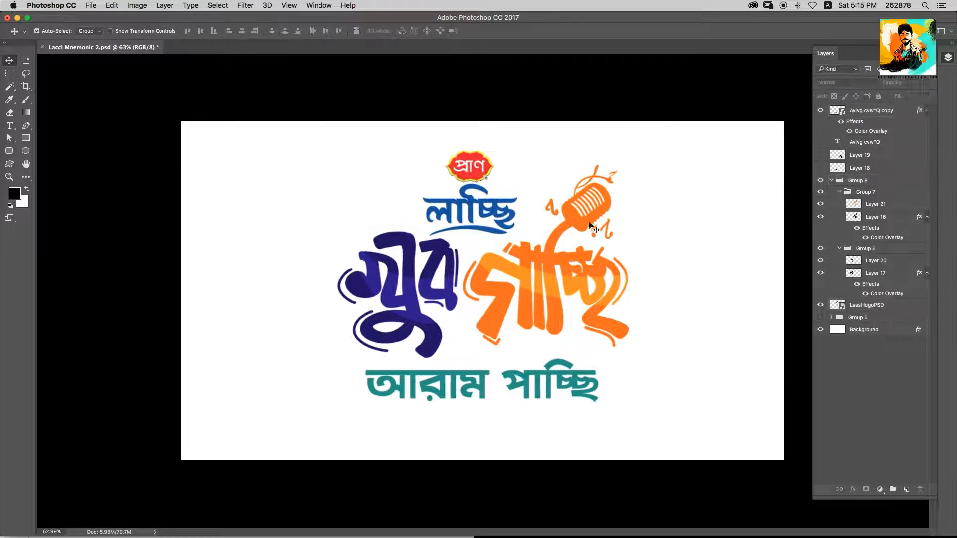
Try the logo above the blue word and a smaller আরাম পাচ্ছি line near the canvas's lower-right corner.
{"action": "left_click_drag", "start_coordinate": [492, 198], "coordinate": [412, 194]}
{"action": "scroll", "coordinate": [508, 177], "scroll_direction": "down", "scroll_amount": 3}
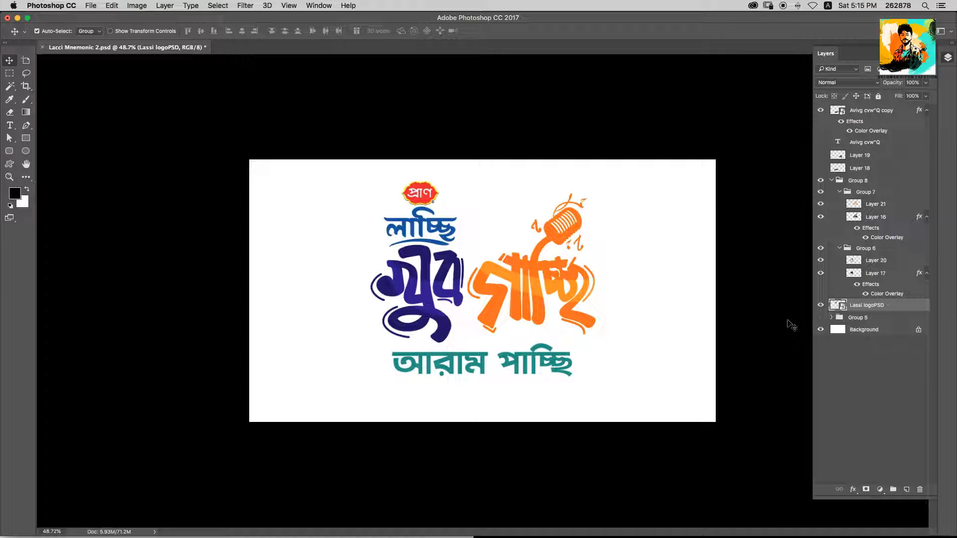
{"action": "left_click_drag", "start_coordinate": [562, 359], "coordinate": [657, 400]}
{"action": "key", "text": "super+t"}
{"action": "key", "text": "Return"}
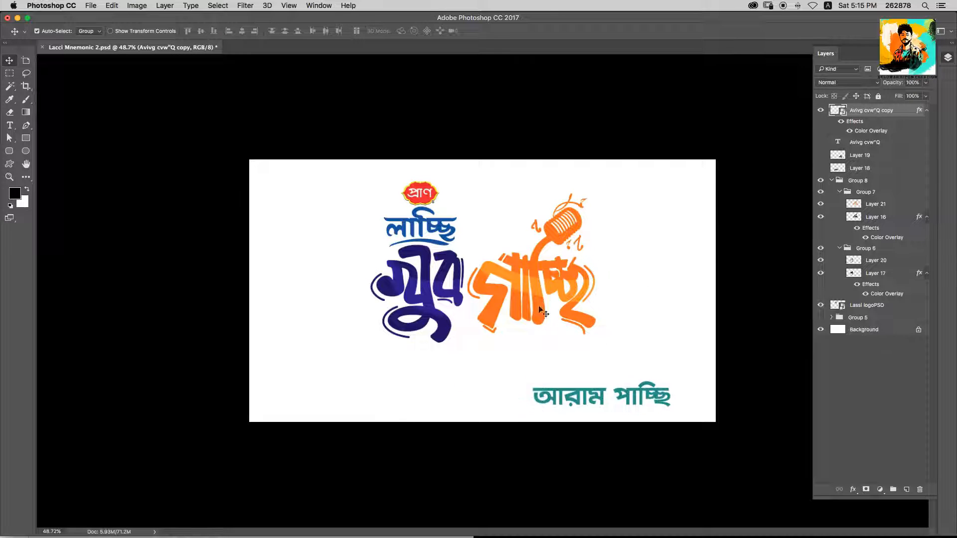
Shift the two upper words slightly left and move the আরাম পাচ্ছি line back beneath them.
{"action": "left_click_drag", "start_coordinate": [540, 312], "coordinate": [531, 313]}
{"action": "left_click_drag", "start_coordinate": [586, 402], "coordinate": [510, 359]}
{"action": "left_click", "coordinate": [490, 297], "text": "shift"}
{"action": "left_click_drag", "start_coordinate": [490, 297], "coordinate": [490, 298]}
{"action": "left_click_drag", "start_coordinate": [431, 197], "coordinate": [427, 197]}
{"action": "scroll", "coordinate": [529, 330], "scroll_direction": "down", "scroll_amount": 3}
{"action": "scroll", "coordinate": [573, 274], "scroll_direction": "up", "scroll_amount": 3}
Move the line and the logo toward the middle and centre the logo, words and line horizontally on the canvas.
{"action": "left_click_drag", "start_coordinate": [574, 351], "coordinate": [544, 356]}
{"action": "left_click_drag", "start_coordinate": [422, 232], "coordinate": [477, 230]}
{"action": "left_click_drag", "start_coordinate": [466, 164], "coordinate": [512, 452]}
{"action": "left_click", "coordinate": [242, 31]}
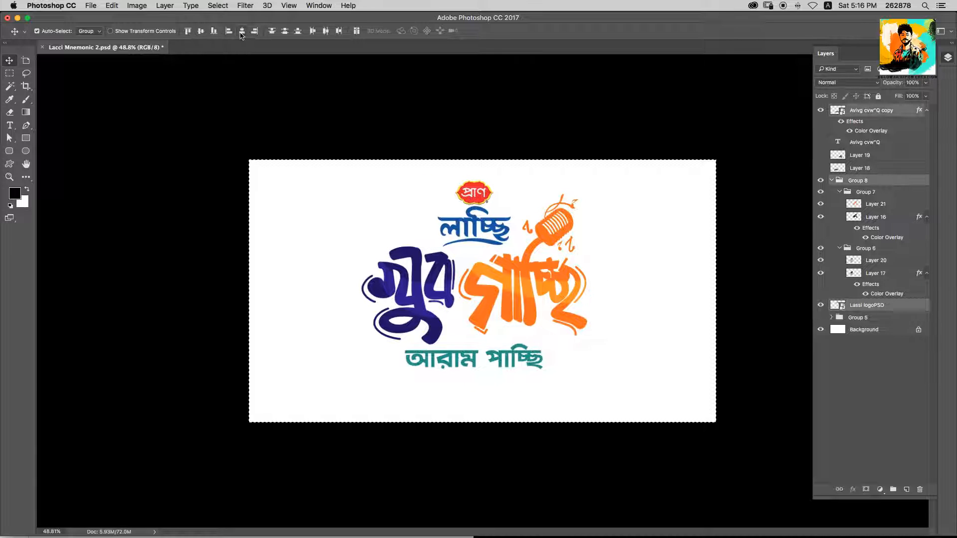
Align the logo, upper words and আরাম পাচ্ছি line to the canvas's vertical centre and clear the selection.
{"action": "left_click", "coordinate": [201, 31]}
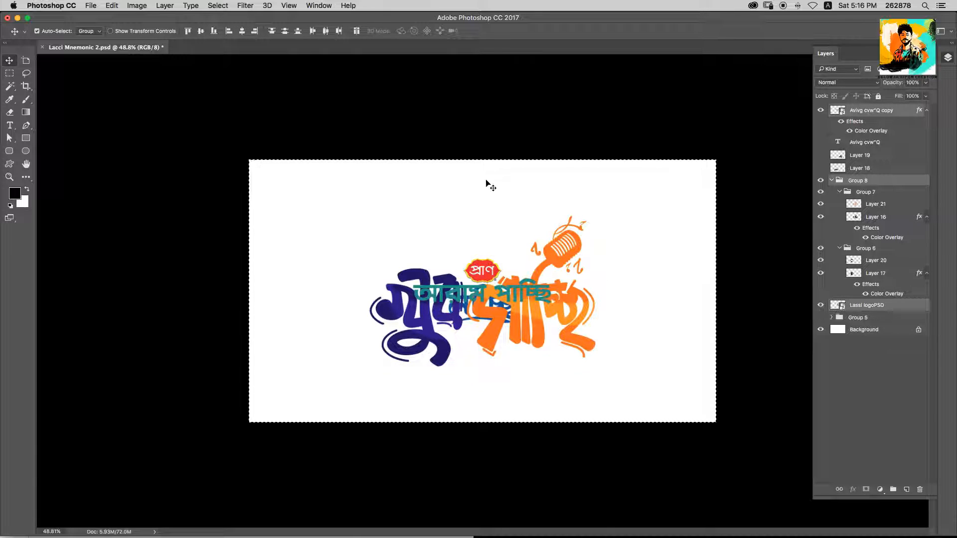
{"action": "left_click_drag", "start_coordinate": [510, 295], "coordinate": [510, 304]}
{"action": "key", "text": "super+z"}
{"action": "key", "text": "super+d"}
Move the logo above the upper words and the আরাম পাচ্ছি line below them.
{"action": "left_click_drag", "start_coordinate": [484, 268], "coordinate": [485, 211]}
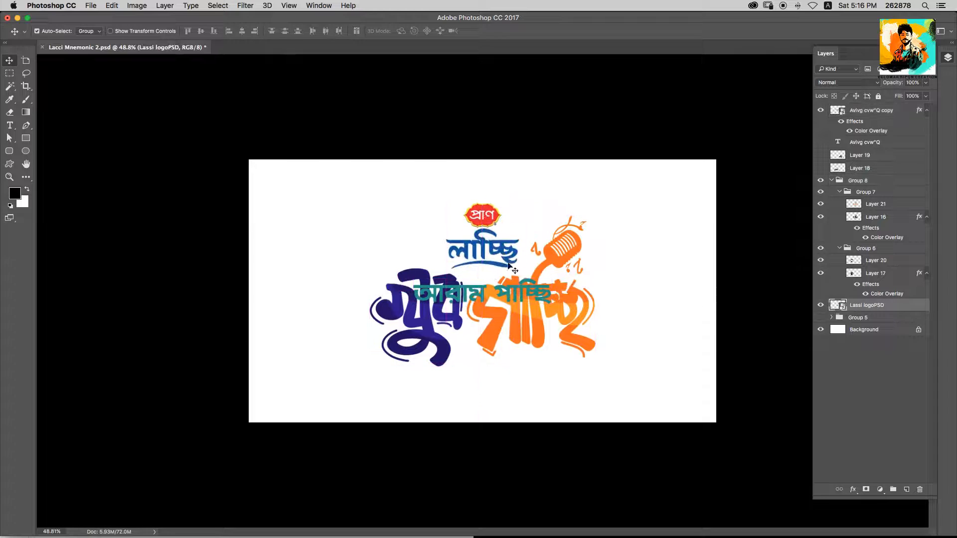
{"action": "left_click", "coordinate": [510, 279]}
{"action": "left_click_drag", "start_coordinate": [518, 290], "coordinate": [567, 365]}
Enlarge the আরাম পাচ্ছি line to about 5.7 cm wide and the logo slightly.
{"action": "key", "text": "super+t"}
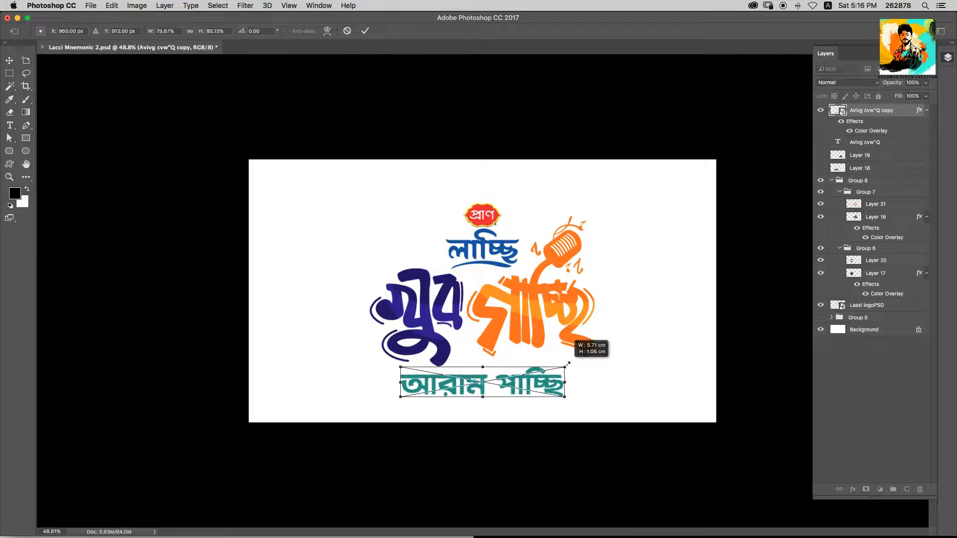
{"action": "key", "text": "Return"}
{"action": "left_click", "coordinate": [558, 254]}
{"action": "left_click_drag", "start_coordinate": [496, 205], "coordinate": [496, 202]}
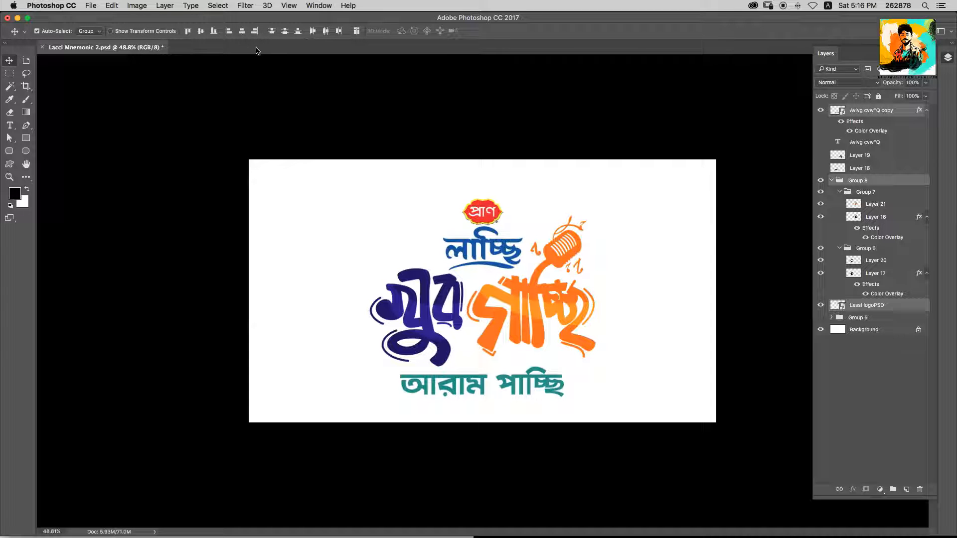
Scale the whole composition to about 98% and shift it up, tightening the gap above the আরাম পাচ্ছি line.
{"action": "left_click_drag", "start_coordinate": [621, 254], "coordinate": [379, 384]}
{"action": "key", "text": "super+t"}
{"action": "left_click_drag", "start_coordinate": [595, 199], "coordinate": [594, 200]}
{"action": "left_click_drag", "start_coordinate": [565, 230], "coordinate": [561, 222]}
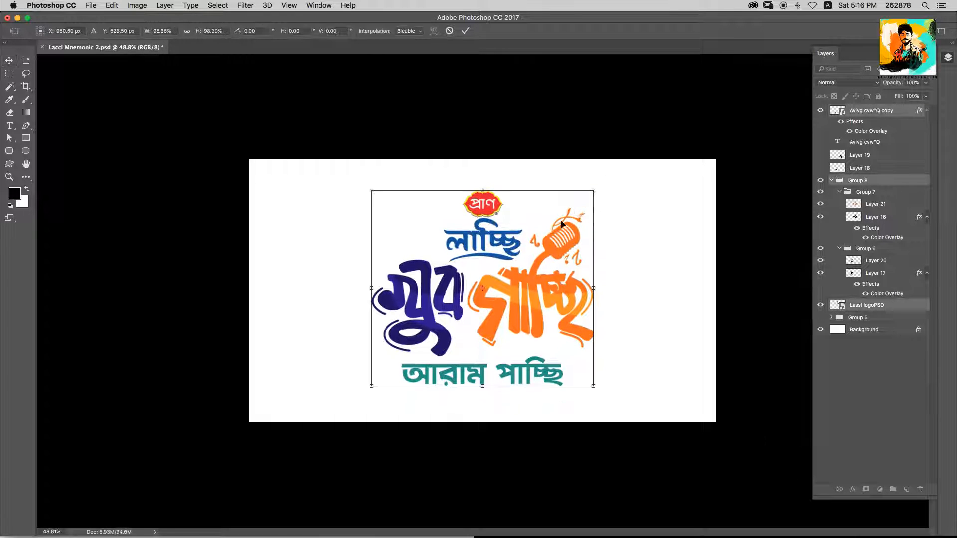
{"action": "key", "text": "Return"}
{"action": "left_click", "coordinate": [628, 247]}
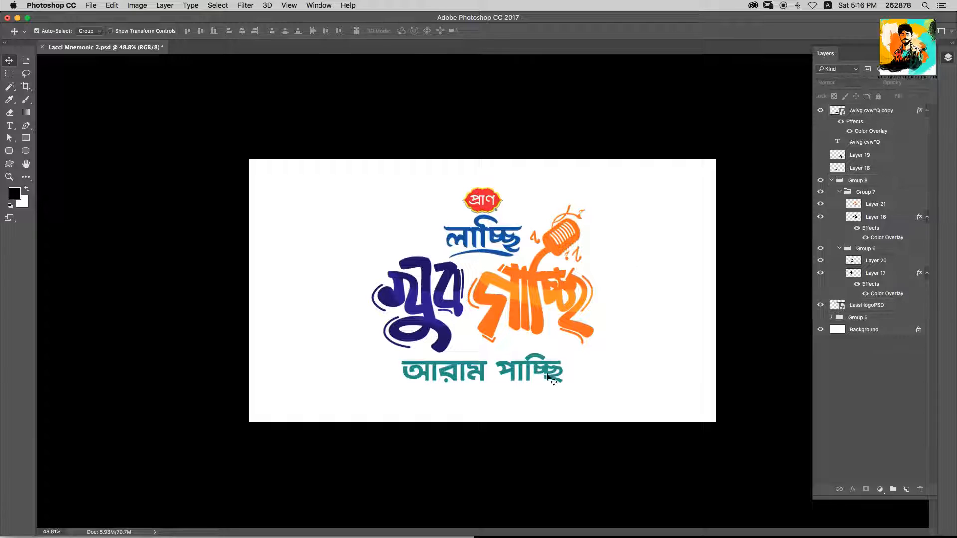
{"action": "left_click_drag", "start_coordinate": [464, 363], "coordinate": [463, 360]}
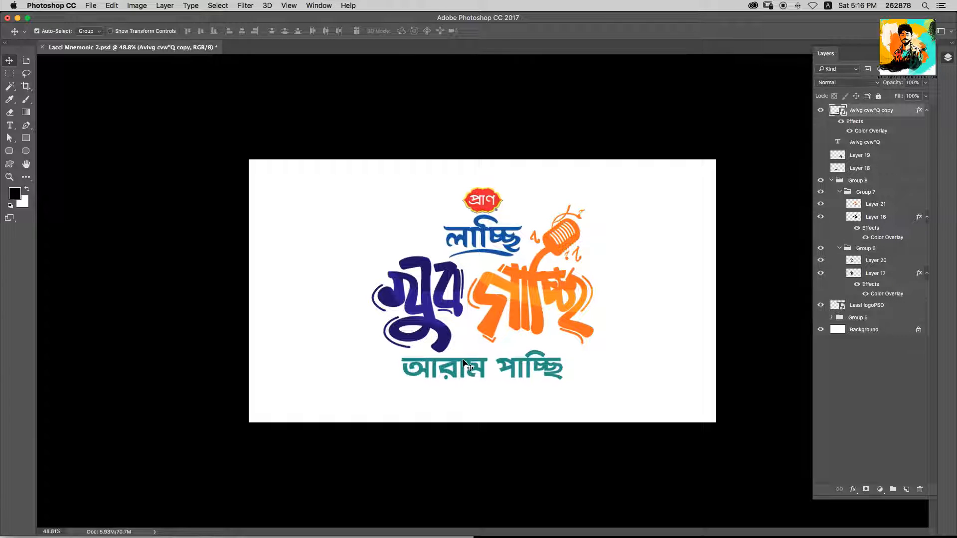
Enlarge the logo slightly and centre the logo, words and line horizontally on the canvas.
{"action": "left_click", "coordinate": [485, 199]}
{"action": "key", "text": "super+t"}
{"action": "left_click_drag", "start_coordinate": [444, 187], "coordinate": [437, 177]}
{"action": "key", "text": "Return"}
{"action": "left_click_drag", "start_coordinate": [467, 128], "coordinate": [473, 275]}
{"action": "left_click", "coordinate": [241, 32]}
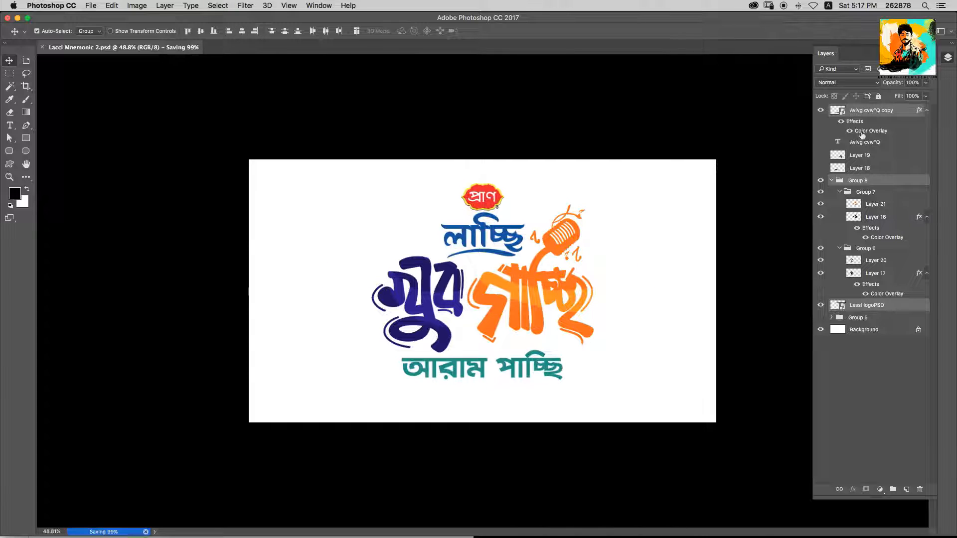
Collapse the lettering group and move the hidden text layer, Layer 19 and Layer 18 below the Lassi logo layer.
{"action": "left_click", "coordinate": [831, 181]}
{"action": "left_click_drag", "start_coordinate": [855, 129], "coordinate": [856, 135]}
{"action": "left_click", "coordinate": [852, 167]}
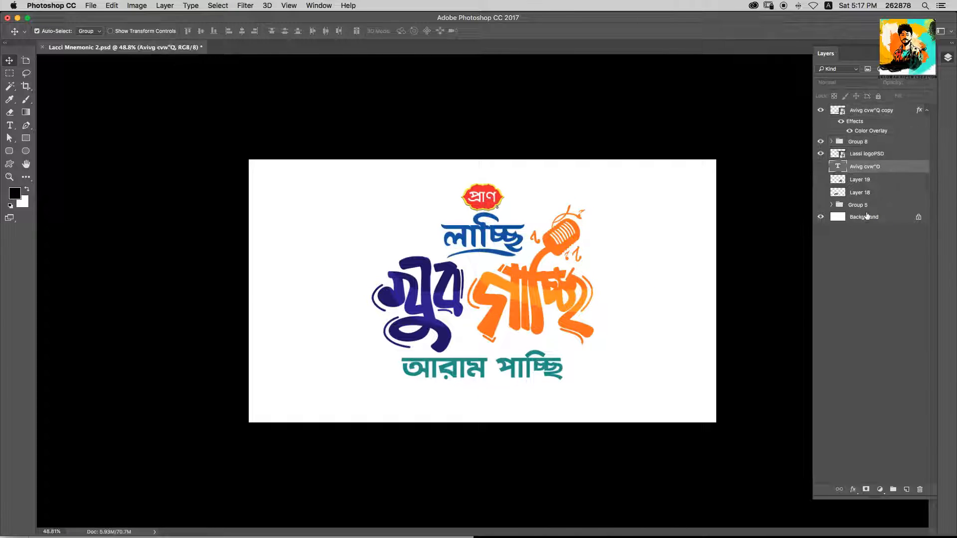
Add a new empty layer directly above Group 5.
{"action": "left_click", "coordinate": [864, 217]}
{"action": "left_click", "coordinate": [820, 205]}
{"action": "left_click", "coordinate": [820, 205]}
{"action": "left_click", "coordinate": [844, 208]}
{"action": "key", "text": "alt+shift+super+n"}
{"action": "key", "text": "b"}
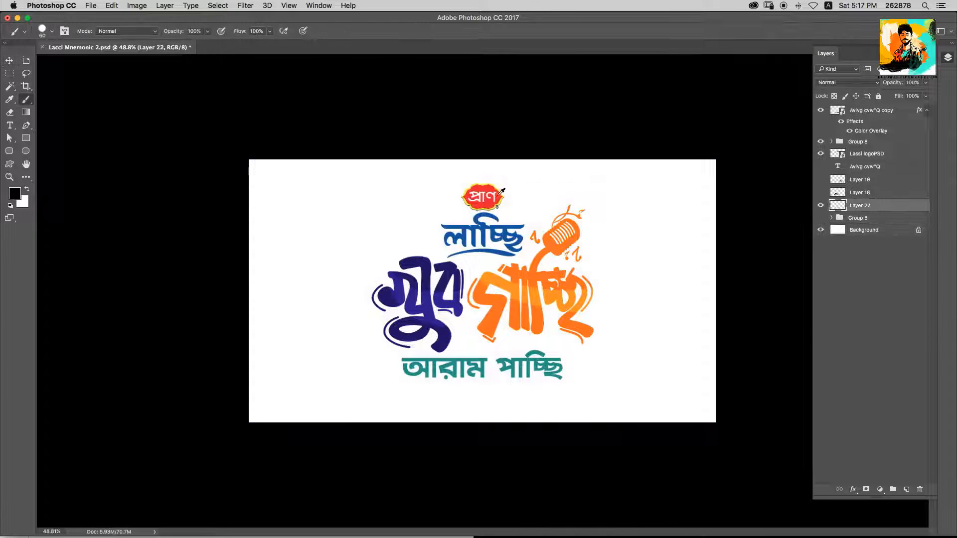
Try filling the new layer with yellow sampled from the logo's border, and undo the fill.
{"action": "mouse_move", "coordinate": [501, 196]}
{"action": "left_mouse_down"}
{"action": "mouse_move", "coordinate": [570, 123]}
{"action": "mouse_move", "coordinate": [474, 168]}
{"action": "left_mouse_up"}
{"action": "key", "text": "alt+BackSpace"}
{"action": "key", "text": "super+z"}
{"action": "left_click", "coordinate": [566, 127], "text": "alt"}
{"action": "key", "text": "alt+BackSpace"}
{"action": "mouse_move", "coordinate": [558, 175]}
{"action": "left_mouse_down"}
{"action": "mouse_move", "coordinate": [519, 231]}
{"action": "mouse_move", "coordinate": [546, 167]}
{"action": "left_mouse_up"}
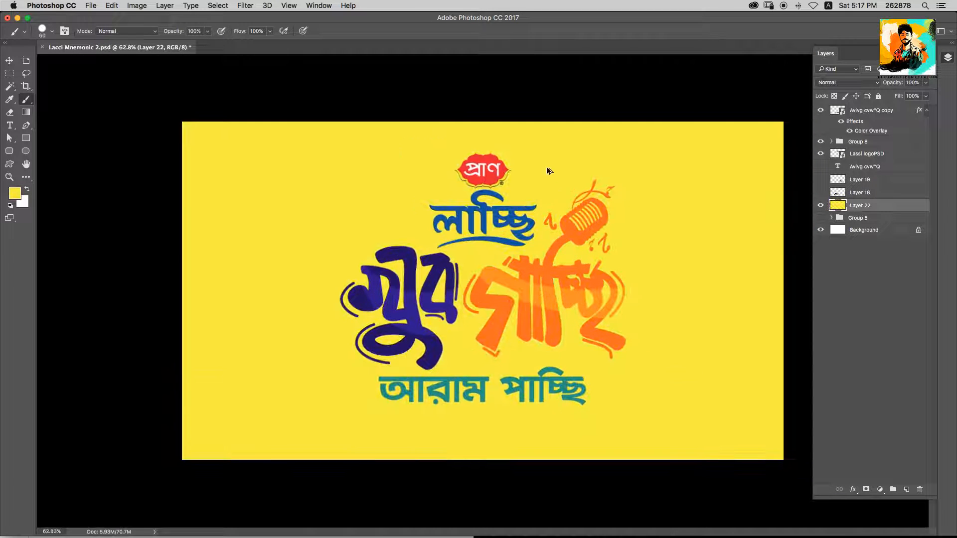
{"action": "key", "text": "super+z"}
Fill the new layer with pale yellow and invert it to make a deep navy background.
{"action": "left_click", "coordinate": [16, 193]}
{"action": "key", "text": "Return"}
{"action": "key", "text": "alt+BackSpace"}
{"action": "left_click_drag", "start_coordinate": [613, 216], "coordinate": [592, 216]}
{"action": "key", "text": "super+i"}
On a new layer, outline a large diagonal rounded shape behind the lettering and fill it with white.
{"action": "key", "text": "super+shift+alt+n"}
{"action": "key", "text": "l"}
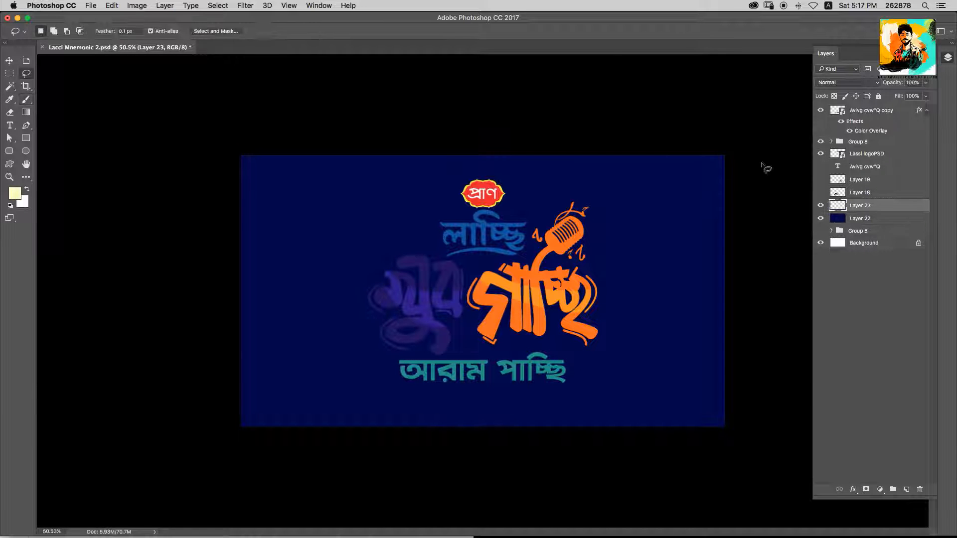
{"action": "key", "text": "b"}
{"action": "key", "text": "d"}
{"action": "key", "text": "x"}
{"action": "key", "text": "alt+BackSpace"}
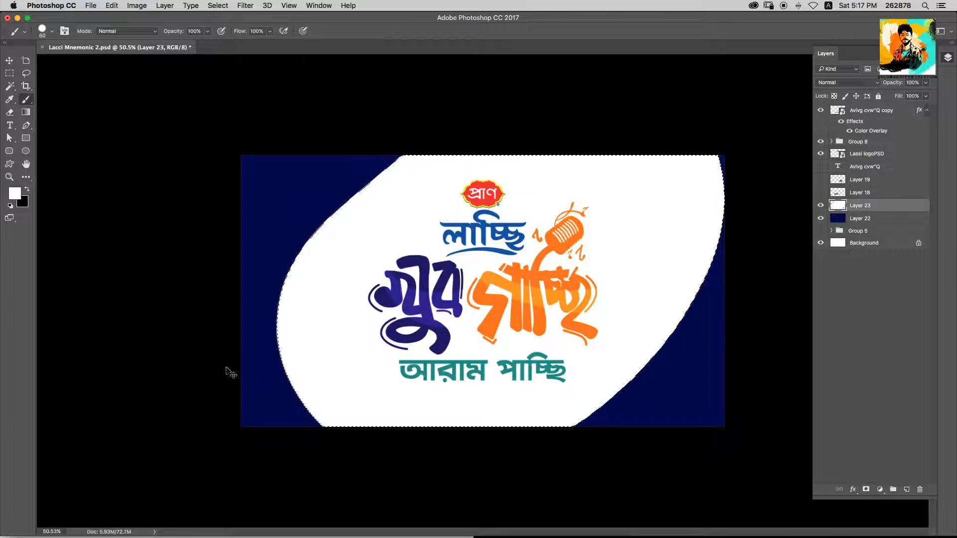
{"action": "key", "text": "super+d"}
Shift the hue of the navy background layer towards purple with Hue/Saturation.
{"action": "mouse_move", "coordinate": [613, 279]}
{"action": "left_mouse_down"}
{"action": "mouse_move", "coordinate": [573, 279]}
{"action": "mouse_move", "coordinate": [588, 279]}
{"action": "left_mouse_up"}
{"action": "left_click", "coordinate": [878, 221]}
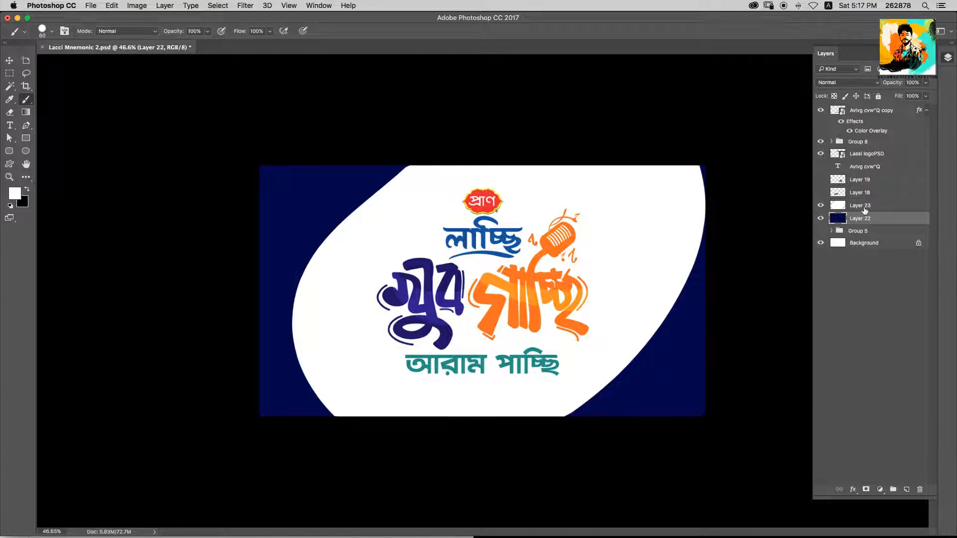
{"action": "key", "text": "super+i"}
{"action": "key", "text": "super+z"}
{"action": "key", "text": "super+u"}
{"action": "mouse_move", "coordinate": [820, 139]}
{"action": "left_mouse_down"}
{"action": "mouse_move", "coordinate": [807, 142]}
{"action": "mouse_move", "coordinate": [834, 144]}
{"action": "left_mouse_up"}
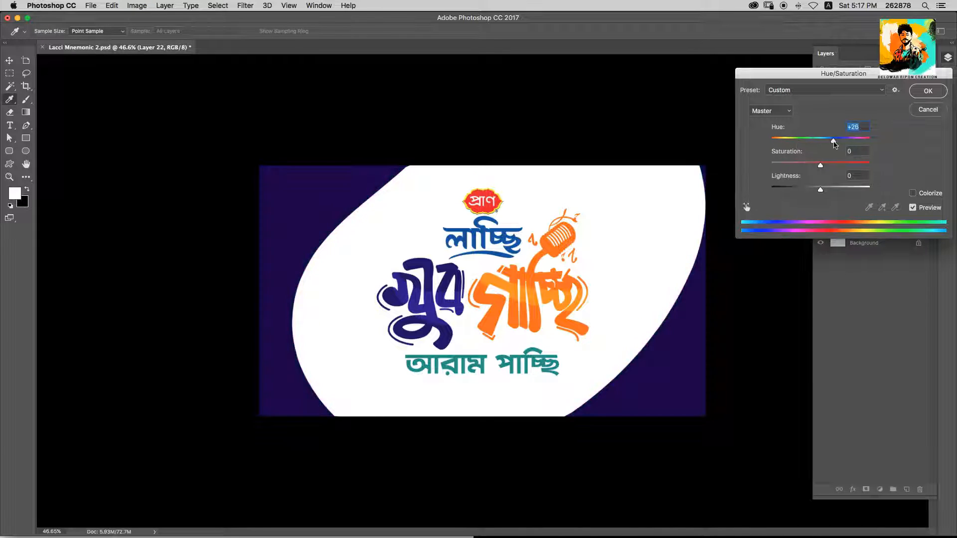
{"action": "key", "text": "Return"}
Outline a curved lobe in the canvas's upper-right area and fill it with light grey on a new layer.
{"action": "left_click", "coordinate": [662, 302], "text": "super"}
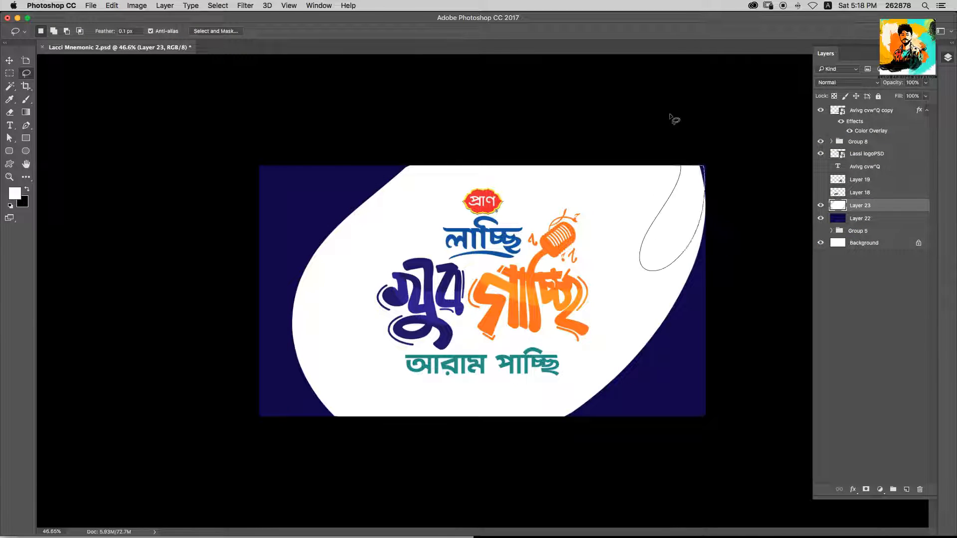
{"action": "left_click_drag", "start_coordinate": [669, 114], "coordinate": [670, 117]}
{"action": "key", "text": "b"}
{"action": "left_click", "coordinate": [15, 194]}
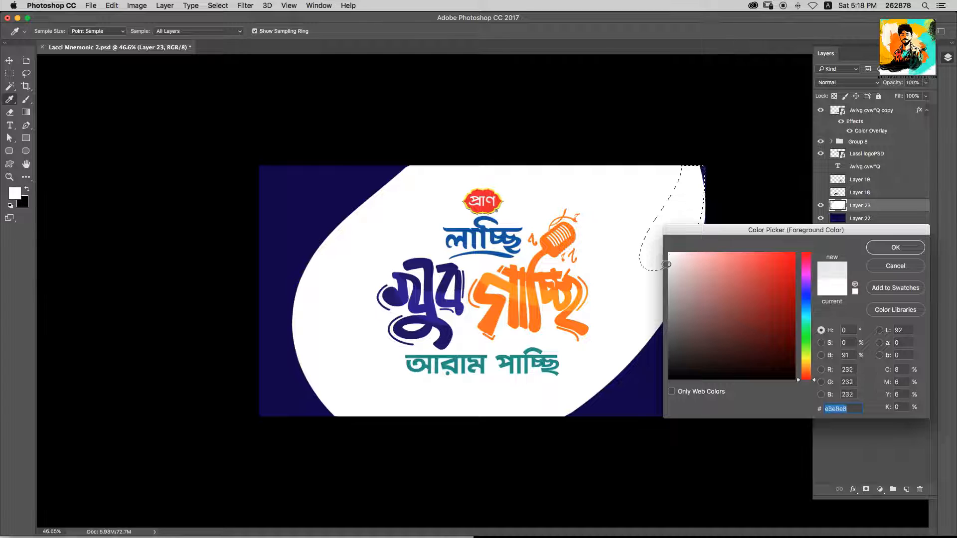
{"action": "key", "text": "Return"}
{"action": "key", "text": "super+shift+alt+n"}
{"action": "key", "text": "alt+BackSpace"}
{"action": "key", "text": "super+d"}
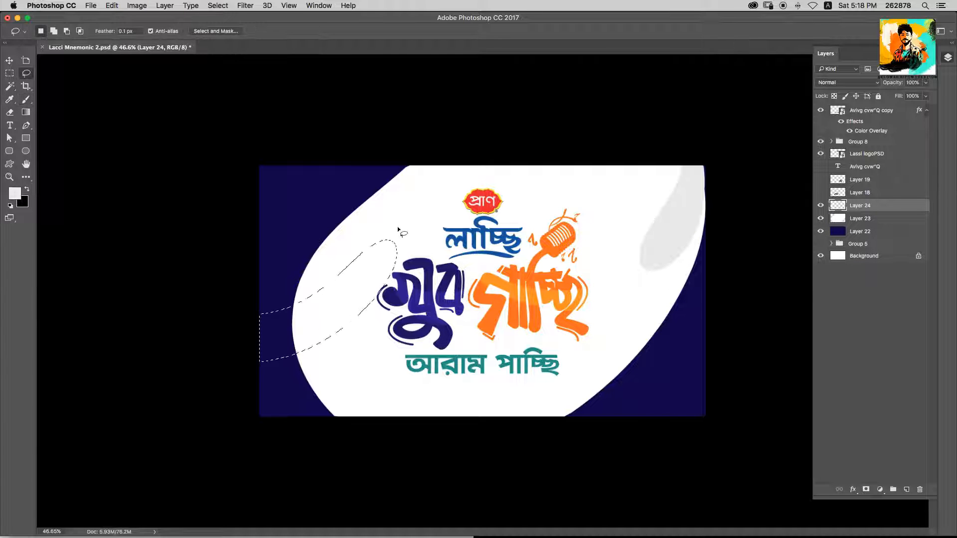
Fill a curved band at the canvas's left edge with light grey and move it up into the upper-left corner.
{"action": "key", "text": "alt+BackSpace"}
{"action": "key", "text": "super+d"}
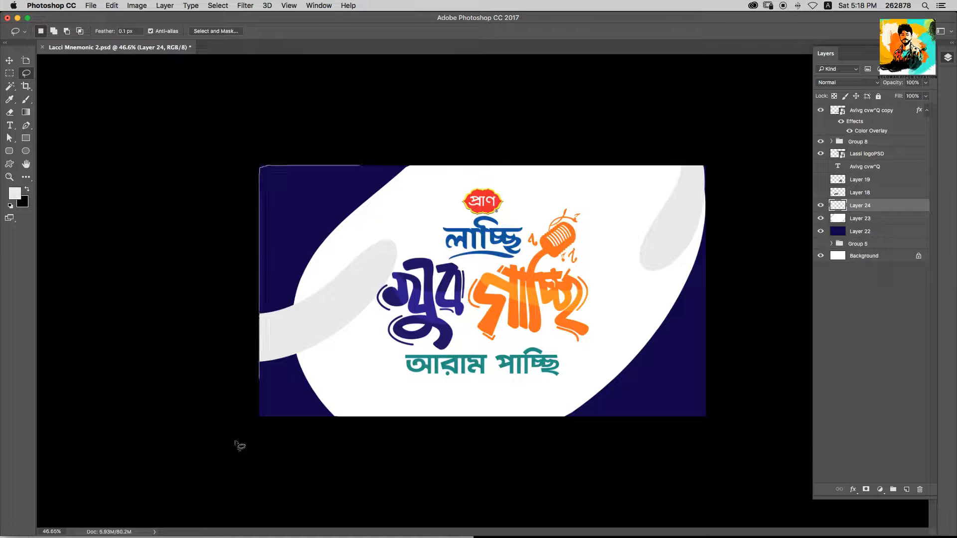
{"action": "key", "text": "super+t"}
{"action": "left_click_drag", "start_coordinate": [396, 261], "coordinate": [388, 148]}
{"action": "key", "text": "Return"}
Lower Layer 24's opacity to 6%, deselect and save the document.
{"action": "key", "text": "1"}
{"action": "key", "text": "3"}
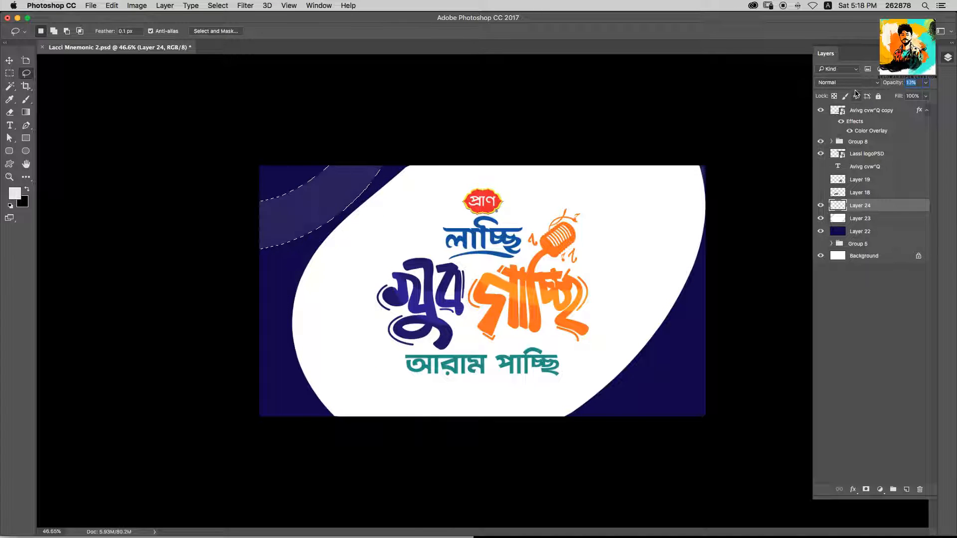
{"action": "type", "text": "6"}
{"action": "key", "text": "super+d"}
{"action": "key", "text": "super+s"}
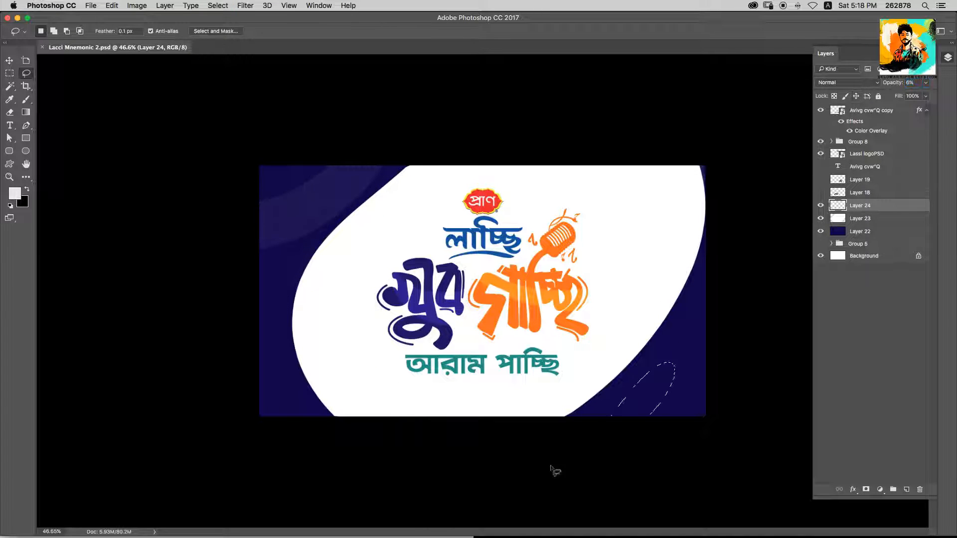
Move Layer 24 above Layer 19 and set its opacity to 11%.
{"action": "key", "text": "b"}
{"action": "left_click", "coordinate": [320, 196], "text": "alt"}
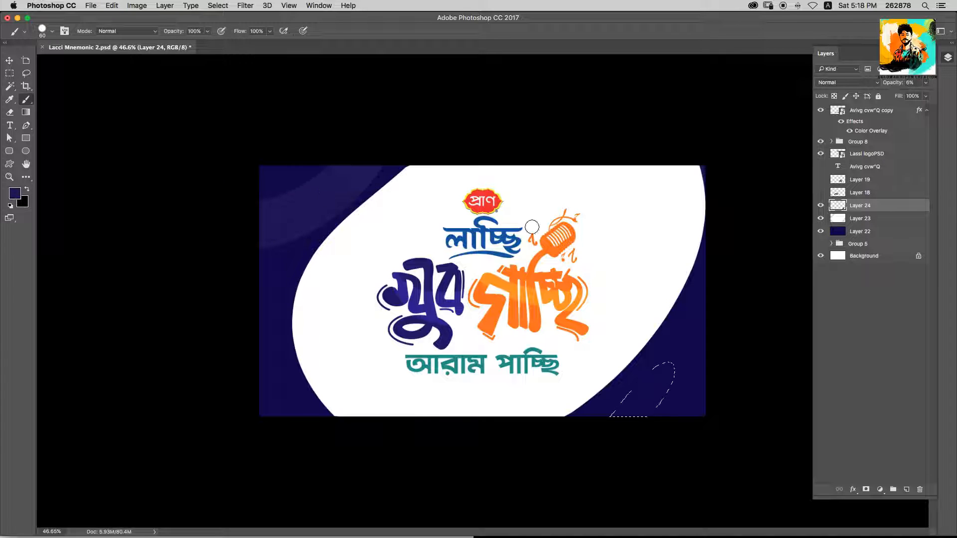
{"action": "left_click", "coordinate": [19, 196]}
{"action": "key", "text": "Return"}
{"action": "left_click_drag", "start_coordinate": [856, 179], "coordinate": [857, 181]}
{"action": "mouse_move", "coordinate": [892, 83]}
{"action": "left_mouse_down"}
{"action": "mouse_move", "coordinate": [905, 85]}
{"action": "mouse_move", "coordinate": [895, 86]}
{"action": "left_mouse_up"}
Fill the selected lobe in the canvas's lower-right corner with white.
{"action": "key", "text": "w"}
{"action": "left_click", "coordinate": [690, 321]}
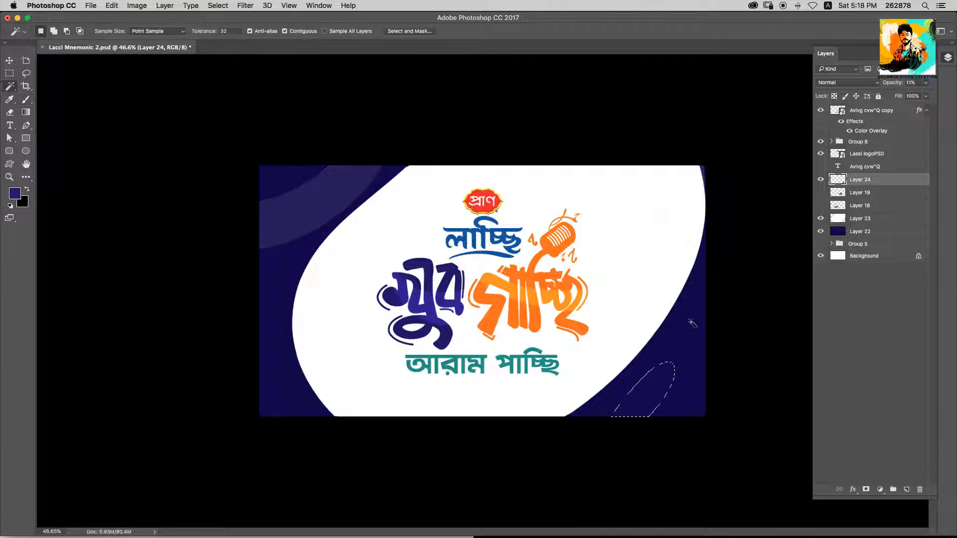
{"action": "key", "text": "b"}
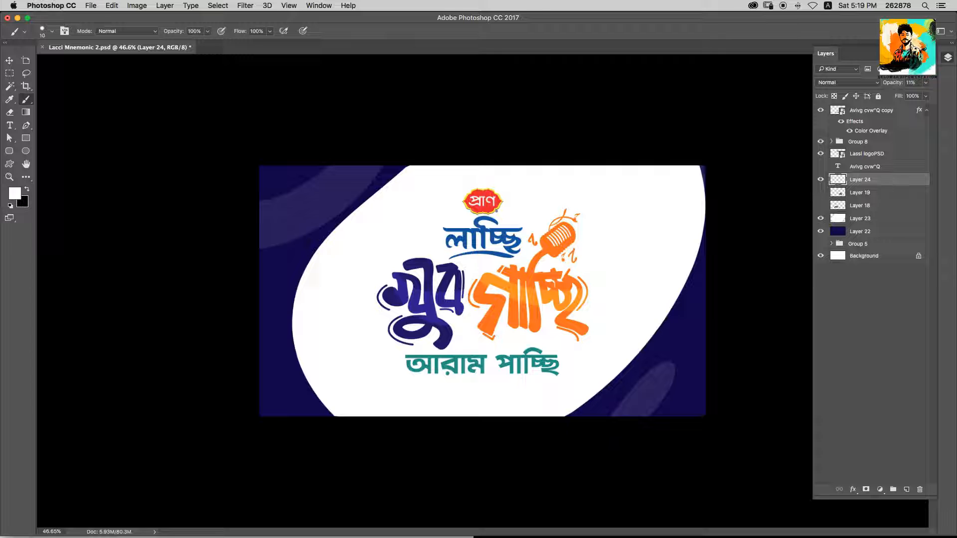
Paint a thin white curved stem through the right navy area, following the edge of the white shape.
{"action": "left_click_drag", "start_coordinate": [322, 313], "coordinate": [301, 389]}
{"action": "left_click_drag", "start_coordinate": [411, 199], "coordinate": [380, 108]}
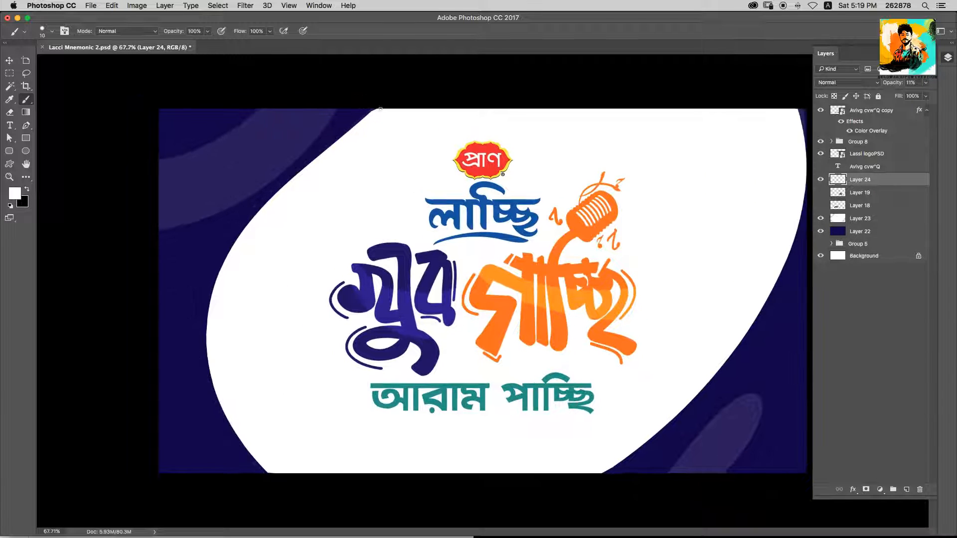
{"action": "left_click_drag", "start_coordinate": [700, 271], "coordinate": [716, 269]}
{"action": "left_click_drag", "start_coordinate": [601, 219], "coordinate": [701, 245]}
{"action": "left_click_drag", "start_coordinate": [701, 245], "coordinate": [488, 128]}
{"action": "left_click_drag", "start_coordinate": [698, 87], "coordinate": [677, 129]}
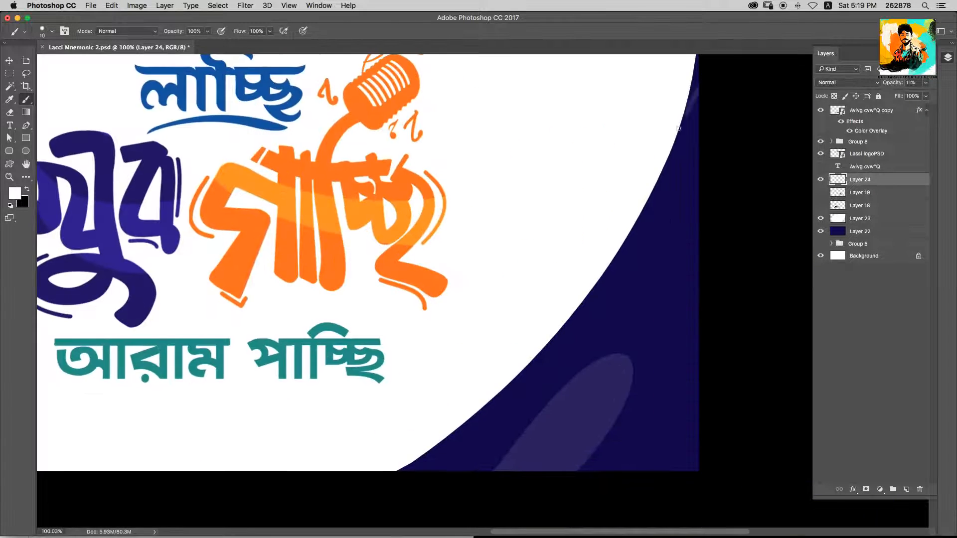
{"action": "left_click_drag", "start_coordinate": [705, 75], "coordinate": [428, 469]}
{"action": "key", "text": "super+z"}
{"action": "left_click_drag", "start_coordinate": [701, 97], "coordinate": [456, 470]}
{"action": "key", "text": "super+z"}
{"action": "key", "text": "super+z"}
{"action": "mouse_move", "coordinate": [700, 97]}
{"action": "left_mouse_down"}
{"action": "mouse_move", "coordinate": [406, 489]}
{"action": "mouse_move", "coordinate": [443, 471]}
{"action": "left_mouse_up"}
Paint small tapering leaves beside the stem in the right navy area.
{"action": "mouse_move", "coordinate": [500, 401]}
{"action": "left_mouse_down"}
{"action": "mouse_move", "coordinate": [488, 408]}
{"action": "mouse_move", "coordinate": [418, 386]}
{"action": "left_mouse_up"}
{"action": "left_click_drag", "start_coordinate": [419, 386], "coordinate": [619, 427]}
{"action": "mouse_move", "coordinate": [686, 374]}
{"action": "left_mouse_down"}
{"action": "mouse_move", "coordinate": [562, 282]}
{"action": "mouse_move", "coordinate": [687, 245]}
{"action": "left_mouse_up"}
{"action": "left_click_drag", "start_coordinate": [687, 245], "coordinate": [489, 233]}
{"action": "left_click_drag", "start_coordinate": [724, 358], "coordinate": [732, 358]}
{"action": "left_click_drag", "start_coordinate": [601, 337], "coordinate": [594, 304]}
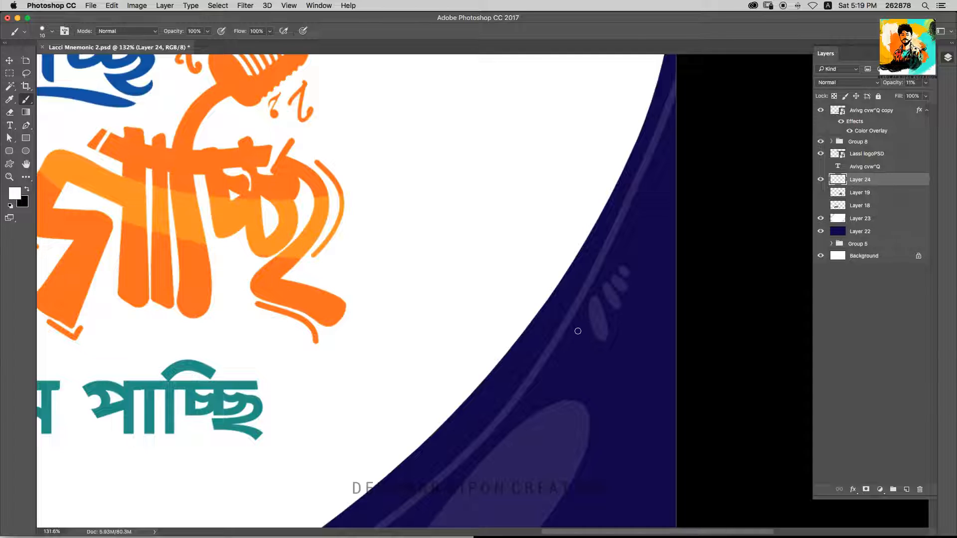
{"action": "left_click_drag", "start_coordinate": [638, 245], "coordinate": [629, 253]}
Paint leaves on both sides of the curved stem in the left navy area.
{"action": "left_click_drag", "start_coordinate": [654, 227], "coordinate": [623, 227]}
{"action": "left_click_drag", "start_coordinate": [193, 261], "coordinate": [235, 261]}
{"action": "left_click_drag", "start_coordinate": [149, 150], "coordinate": [420, 264]}
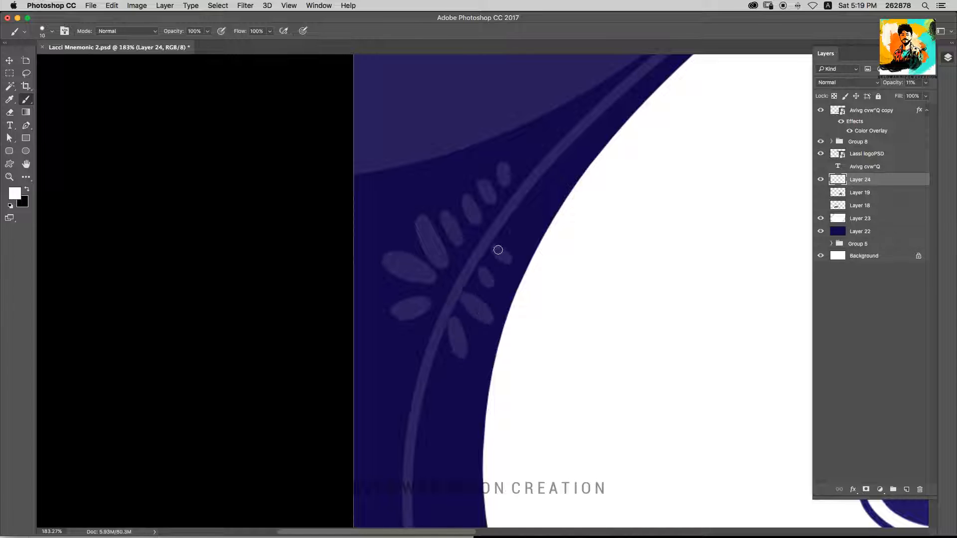
{"action": "left_click_drag", "start_coordinate": [436, 370], "coordinate": [446, 390]}
Raise the opacity of the decoration layer, Layer 24, to 16%.
{"action": "left_click_drag", "start_coordinate": [528, 321], "coordinate": [496, 321]}
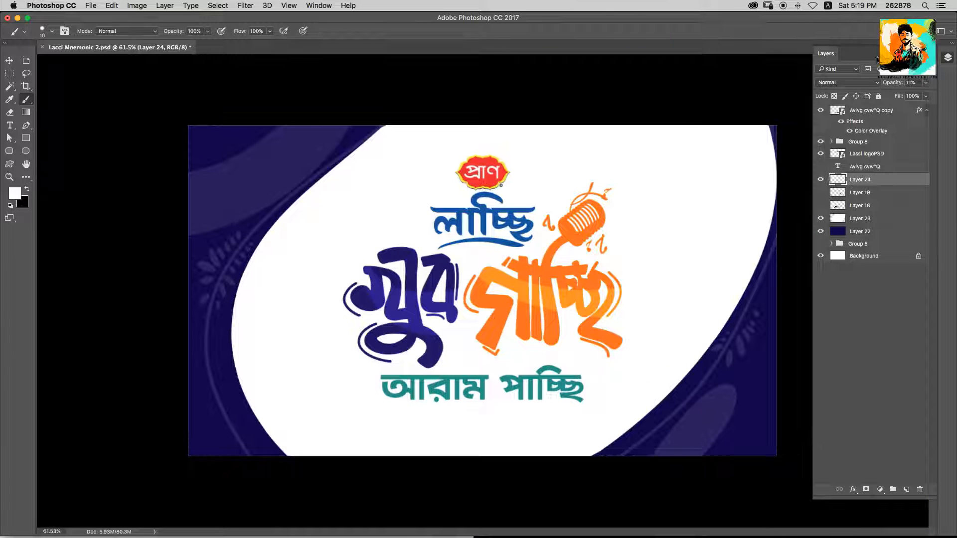
{"action": "left_click_drag", "start_coordinate": [894, 83], "coordinate": [899, 86]}
{"action": "key", "text": "v"}
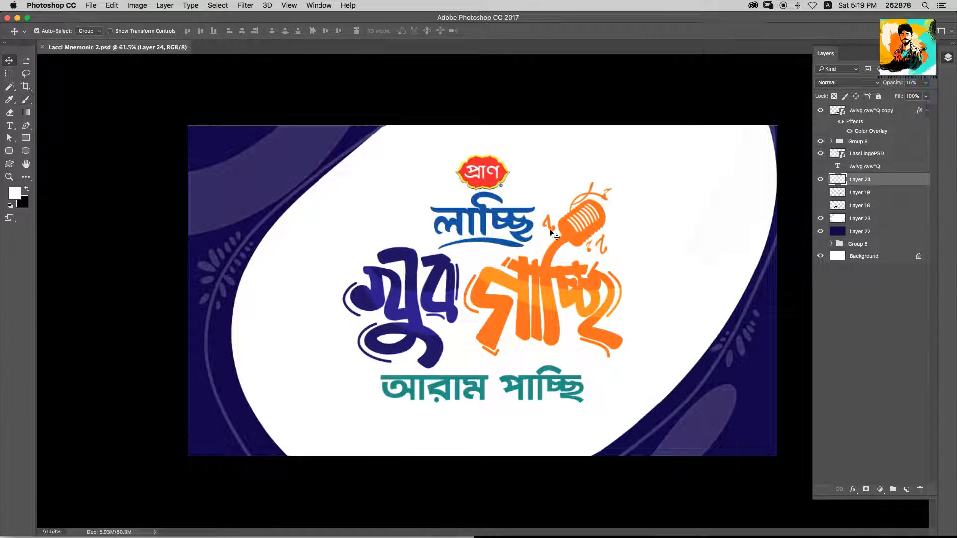
Refill the large white shape on Layer 23 with pale cream #fffff3 and deselect it.
{"action": "double_click", "coordinate": [841, 219]}
{"action": "left_click", "coordinate": [651, 184]}
{"action": "key", "text": "b"}
{"action": "left_click", "coordinate": [833, 219], "text": "super"}
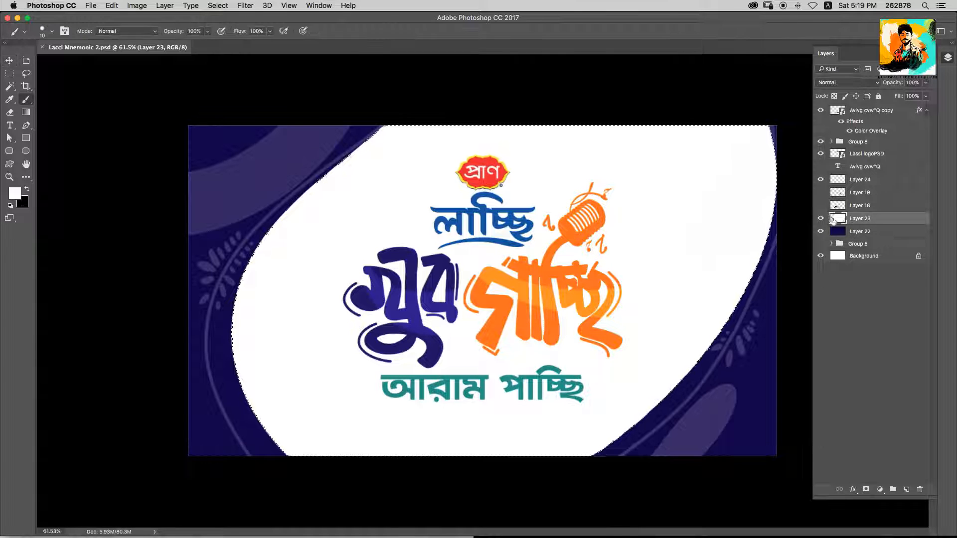
{"action": "left_click", "coordinate": [504, 164], "text": "alt"}
{"action": "left_click", "coordinate": [15, 193]}
{"action": "left_click", "coordinate": [679, 254]}
{"action": "key", "text": "Return"}
{"action": "key", "text": "alt+BackSpace"}
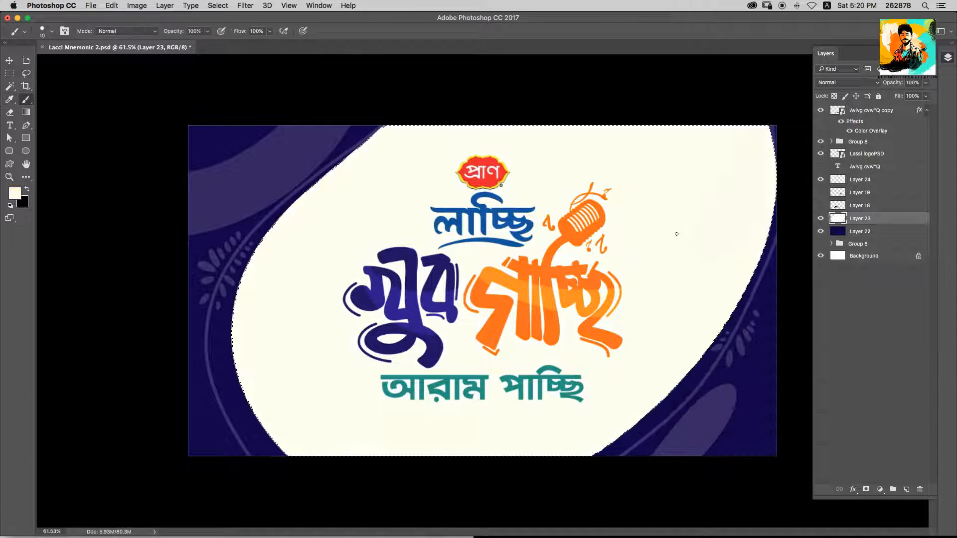
{"action": "key", "text": "alt+BackSpace"}
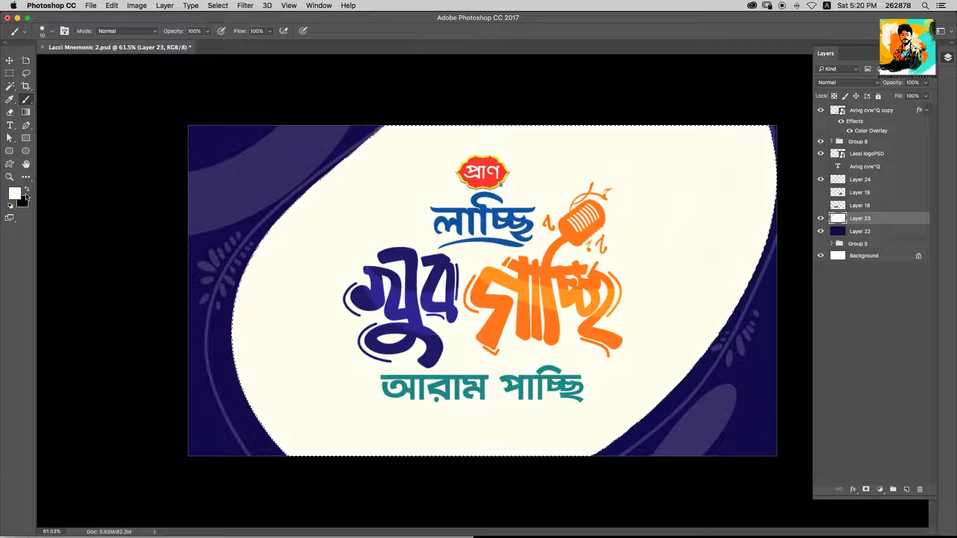
{"action": "key", "text": "n"}
{"action": "key", "text": "Escape"}
{"action": "key", "text": "super+d"}
Open the Color Overlay colour of the আরাম পাচ্ছি line for editing.
{"action": "key", "text": "v"}
{"action": "left_click", "coordinate": [550, 372]}
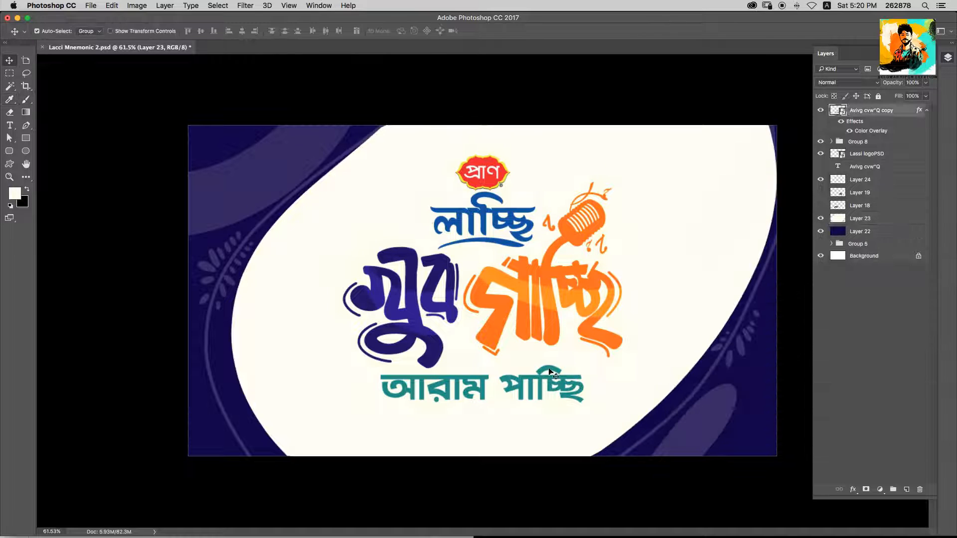
{"action": "double_click", "coordinate": [863, 133]}
{"action": "left_click", "coordinate": [905, 129]}
Try colours sampled from the artwork, including the logo's red, on the আরাম পাচ্ছি line.
{"action": "left_click", "coordinate": [267, 405]}
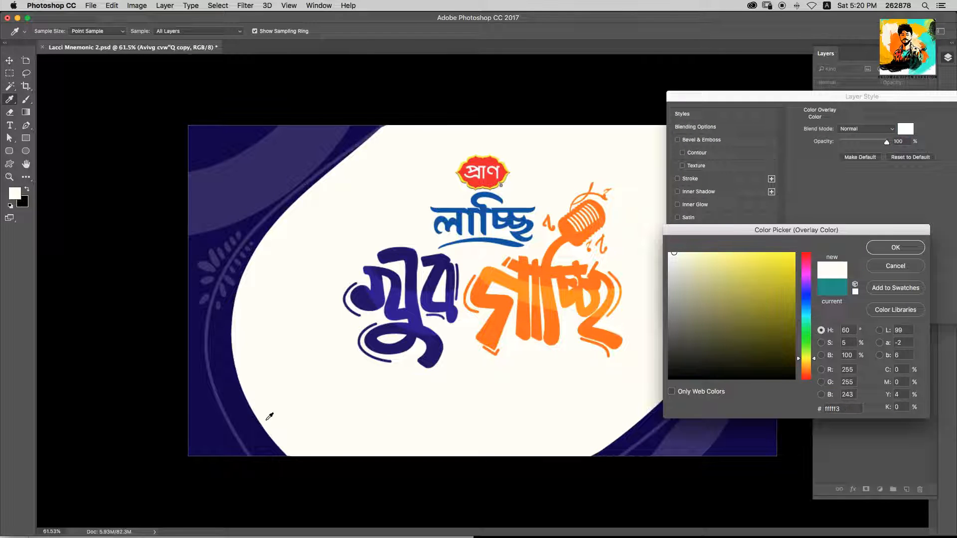
{"action": "left_click", "coordinate": [278, 413]}
{"action": "left_click", "coordinate": [483, 157]}
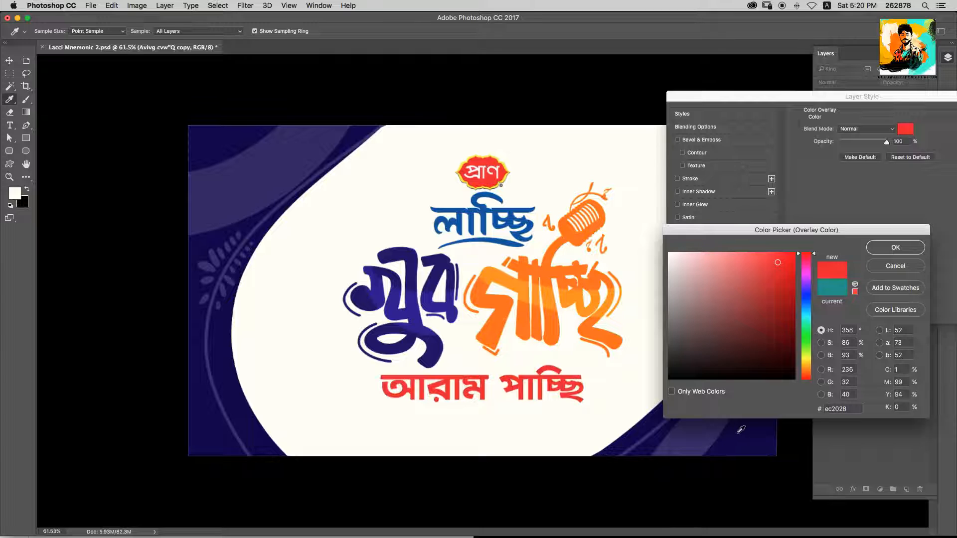
{"action": "left_click", "coordinate": [737, 432]}
{"action": "left_click", "coordinate": [587, 279]}
Set the আরাম পাচ্ছি line's overlay colour to the bluish teal #168e96.
{"action": "left_click", "coordinate": [806, 315]}
{"action": "left_click", "coordinate": [779, 317]}
{"action": "left_click", "coordinate": [805, 306]}
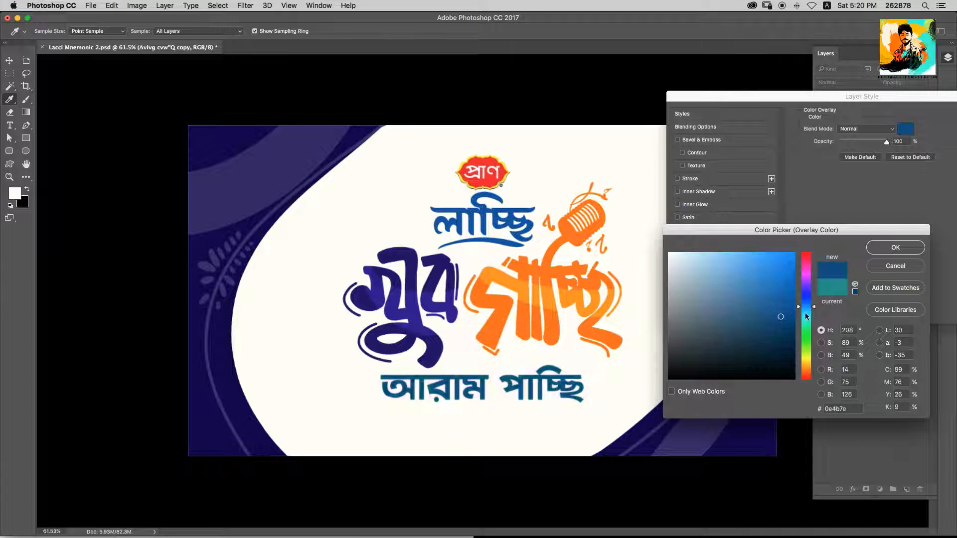
{"action": "left_click", "coordinate": [806, 315]}
{"action": "left_click", "coordinate": [777, 299]}
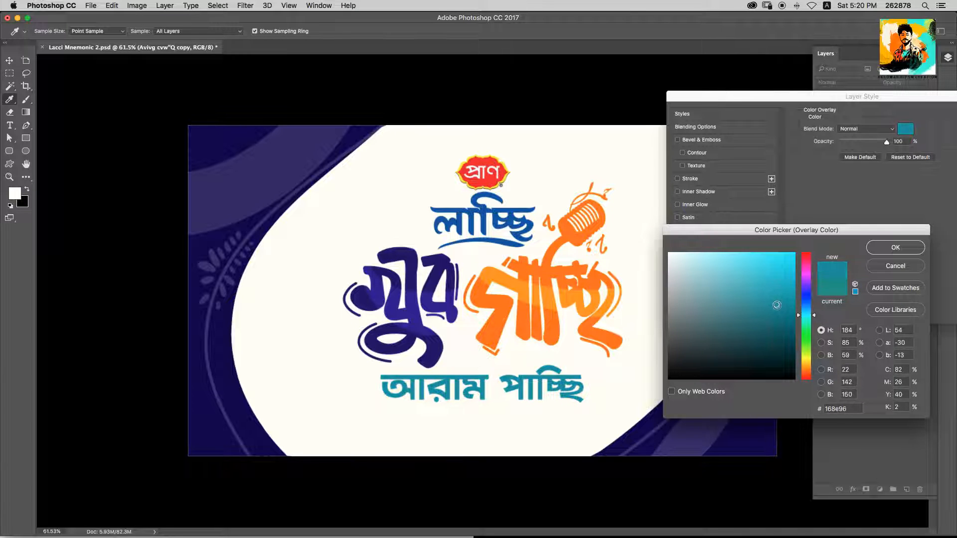
{"action": "left_click", "coordinate": [895, 248]}
{"action": "key", "text": "Return"}
{"action": "key", "text": "v"}
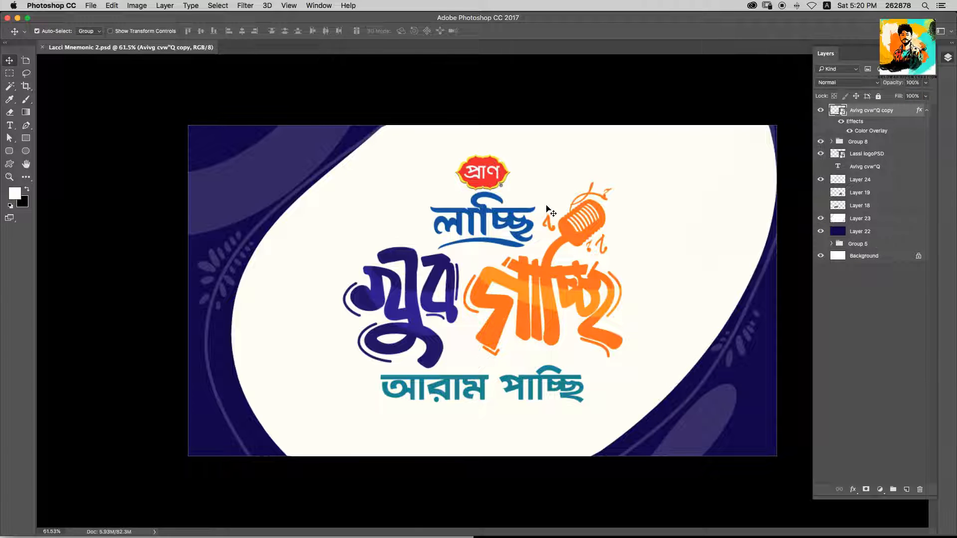
Group the আরাম পাচ্ছি line, the lettering group and the Lassi logo layer together.
{"action": "left_click", "coordinate": [820, 142]}
{"action": "left_click", "coordinate": [821, 142]}
{"action": "left_click", "coordinate": [831, 141]}
{"action": "left_click", "coordinate": [831, 141]}
{"action": "left_click", "coordinate": [851, 155], "text": "shift"}
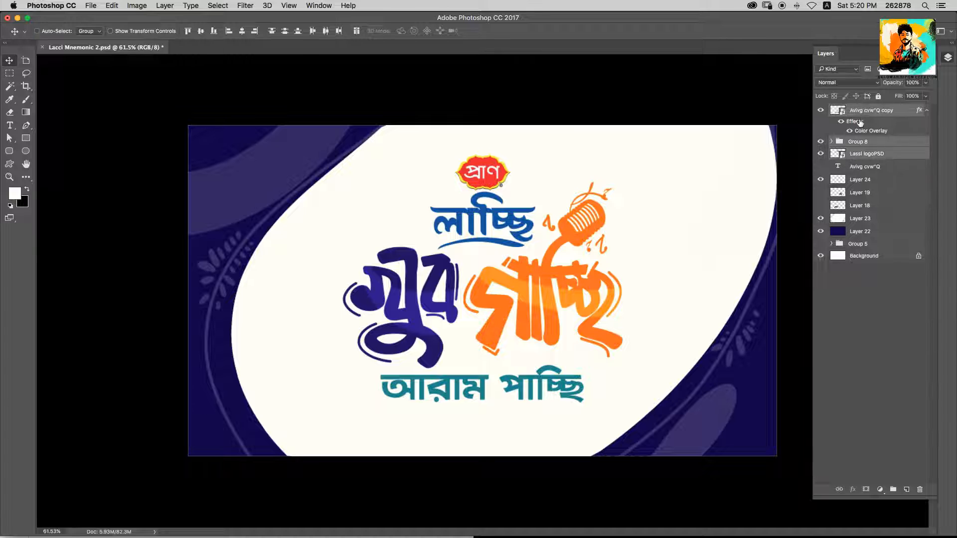
{"action": "key", "text": "super+g"}
Try duplicating the new group and merging the copy into one layer, and undo both.
{"action": "key", "text": "super+j"}
{"action": "key", "text": "super+e"}
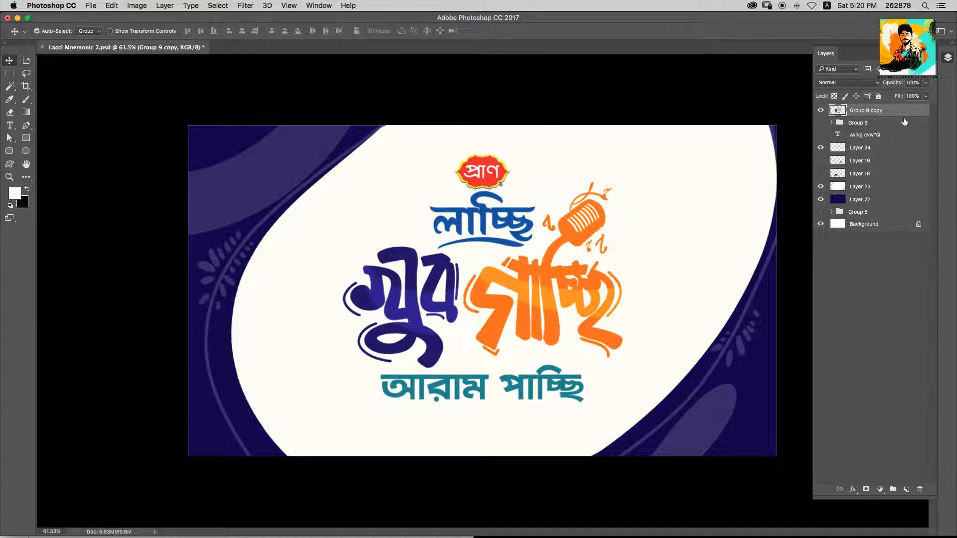
{"action": "key", "text": "super+alt+z"}
{"action": "key", "text": "super+alt+z"}
{"action": "left_click", "coordinate": [821, 110]}
Add a white outside Stroke effect of 6 px to Group 9.
{"action": "left_click", "coordinate": [853, 489]}
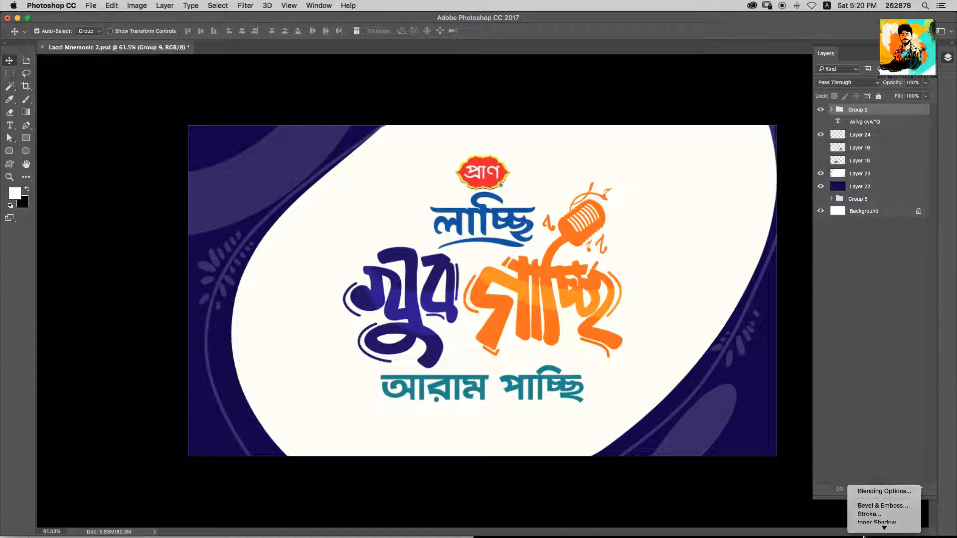
{"action": "left_click", "coordinate": [870, 464]}
{"action": "mouse_move", "coordinate": [588, 147]}
{"action": "left_mouse_down"}
{"action": "mouse_move", "coordinate": [772, 182]}
{"action": "mouse_move", "coordinate": [920, 181]}
{"action": "left_mouse_up"}
{"action": "key", "text": "super+plus"}
{"action": "left_click_drag", "start_coordinate": [451, 282], "coordinate": [532, 248]}
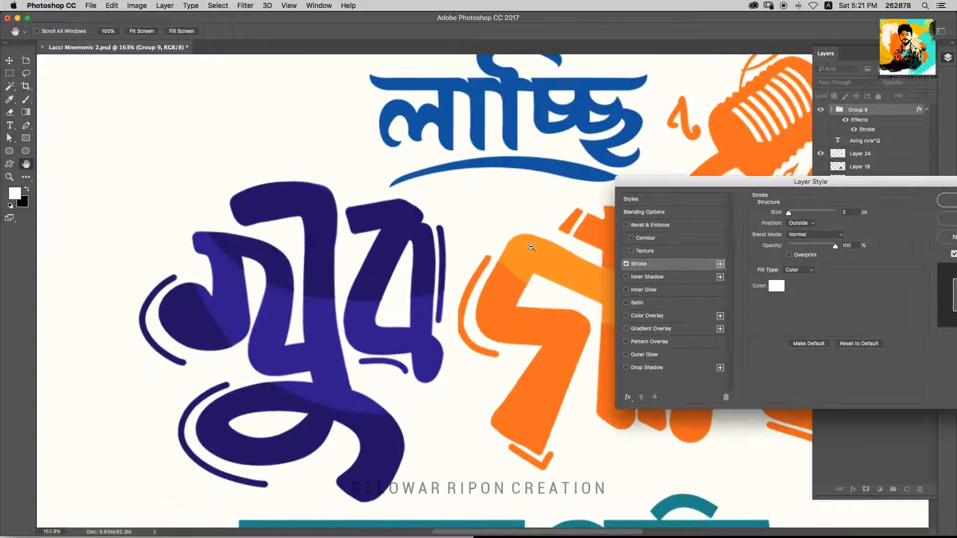
{"action": "left_click_drag", "start_coordinate": [777, 181], "coordinate": [627, 172]}
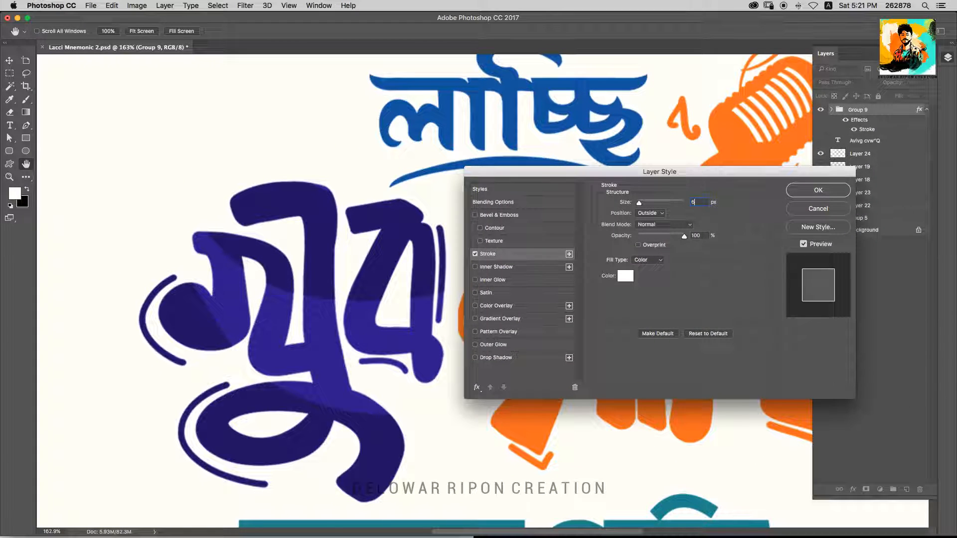
{"action": "key", "text": "Return"}
Group the background layers Layer 22 and Layer 23, and delete the unused Group 5.
{"action": "left_click", "coordinate": [859, 206]}
{"action": "left_click", "coordinate": [860, 192], "text": "shift"}
{"action": "key", "text": "super+g"}
{"action": "left_click", "coordinate": [859, 204]}
{"action": "key", "text": "Delete"}
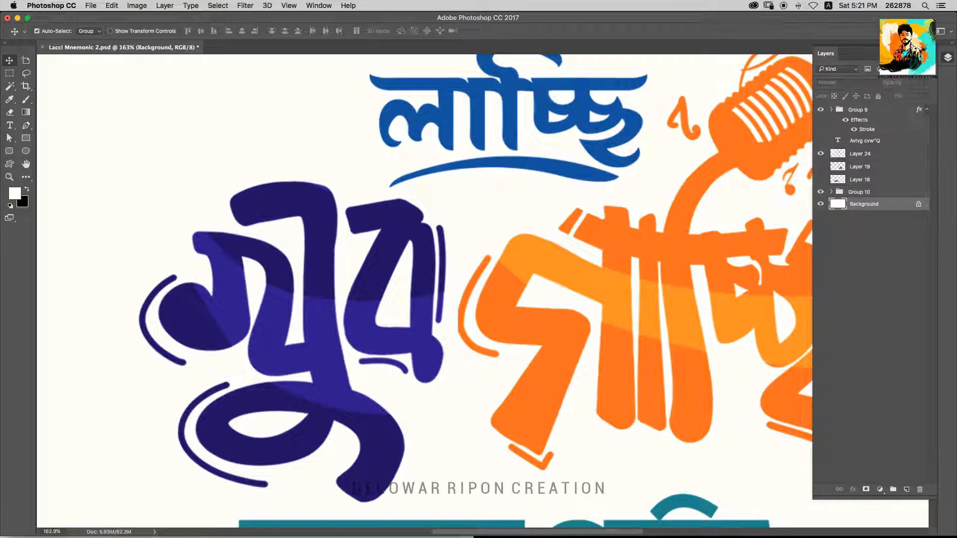
Move the leafy decoration Layer 24 into the background group and collapse that group.
{"action": "scroll", "coordinate": [706, 209], "scroll_direction": "down", "scroll_amount": 5}
{"action": "left_click", "coordinate": [820, 153]}
{"action": "left_click", "coordinate": [820, 154]}
{"action": "left_click", "coordinate": [831, 192]}
{"action": "left_click_drag", "start_coordinate": [860, 154], "coordinate": [820, 191]}
{"action": "left_click", "coordinate": [859, 179]}
{"action": "scroll", "coordinate": [482, 291], "scroll_direction": "down", "scroll_amount": 3}
{"action": "left_click", "coordinate": [831, 179]}
Hide the background group and fill the Background layer with black.
{"action": "left_click", "coordinate": [820, 190]}
{"action": "left_click", "coordinate": [863, 191]}
{"action": "key", "text": "x"}
{"action": "key", "text": "alt+BackSpace"}
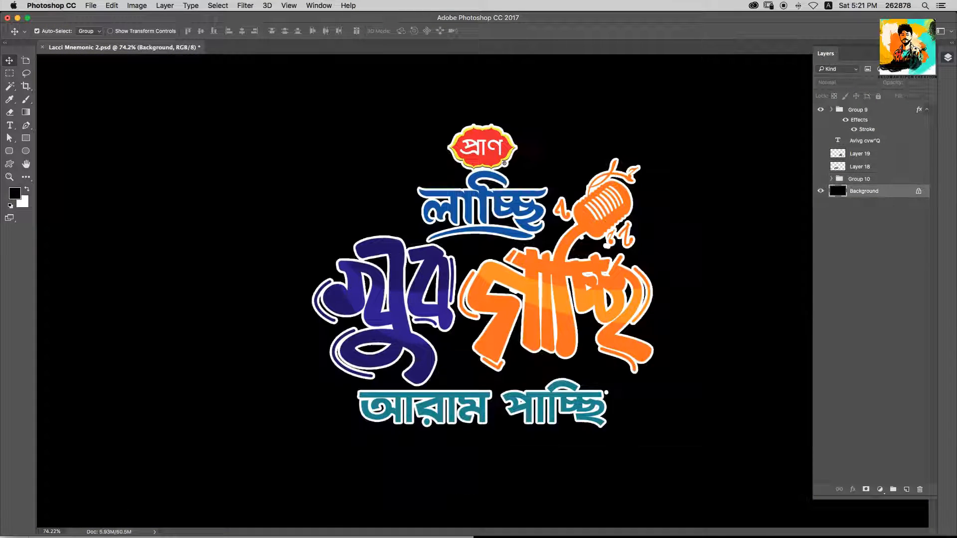
Increase the size of Group 9's white stroke by 1 px.
{"action": "scroll", "coordinate": [515, 270], "scroll_direction": "up", "scroll_amount": 3}
{"action": "double_click", "coordinate": [866, 129]}
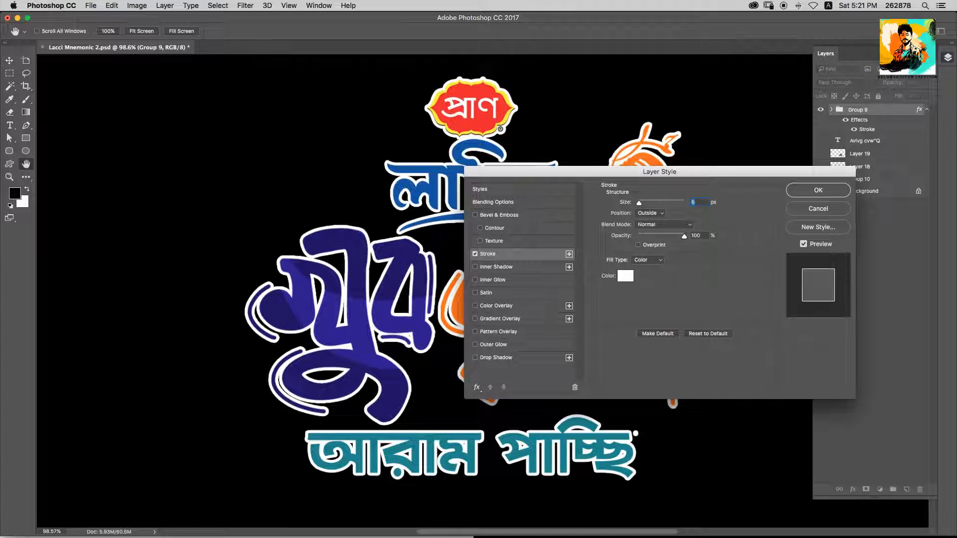
{"action": "key", "text": "Up"}
{"action": "key", "text": "Return"}
Add a new layer beneath Group 9 and paint white into the gaps of the navy word.
{"action": "left_click", "coordinate": [865, 143]}
{"action": "key", "text": "shift+super+n"}
{"action": "key", "text": "Return"}
{"action": "key", "text": "b"}
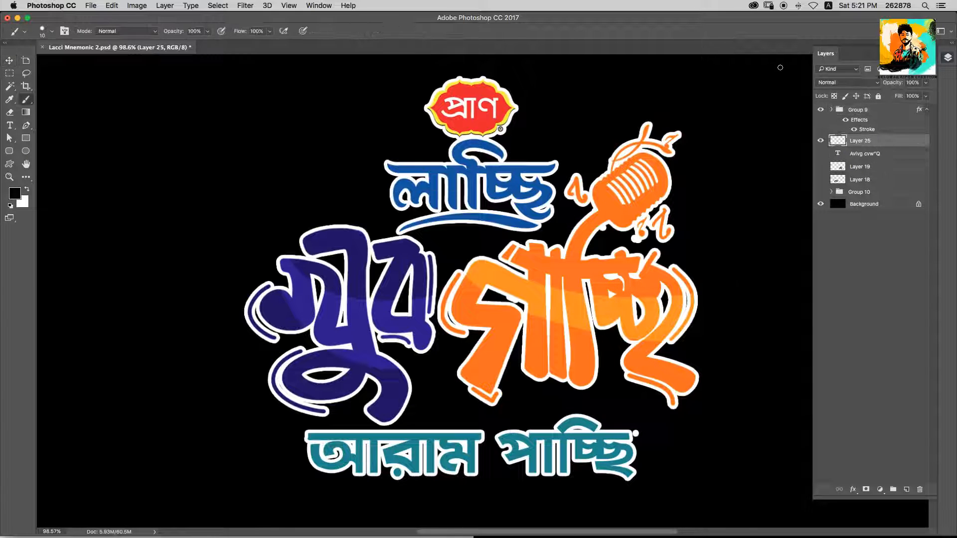
{"action": "scroll", "coordinate": [370, 321], "scroll_direction": "up", "scroll_amount": 4}
{"action": "key", "text": "x"}
{"action": "mouse_move", "coordinate": [379, 244]}
{"action": "left_mouse_down"}
{"action": "mouse_move", "coordinate": [284, 197]}
{"action": "mouse_move", "coordinate": [335, 284]}
{"action": "mouse_move", "coordinate": [452, 249]}
{"action": "mouse_move", "coordinate": [295, 428]}
{"action": "mouse_move", "coordinate": [297, 404]}
{"action": "mouse_move", "coordinate": [179, 317]}
{"action": "mouse_move", "coordinate": [152, 321]}
{"action": "left_mouse_up"}
Paint white into the gaps inside the letters of the orange word.
{"action": "scroll", "coordinate": [348, 343], "scroll_direction": "down", "scroll_amount": 2}
{"action": "scroll", "coordinate": [349, 343], "scroll_direction": "right", "scroll_amount": 3}
{"action": "left_click_drag", "start_coordinate": [461, 298], "coordinate": [405, 288]}
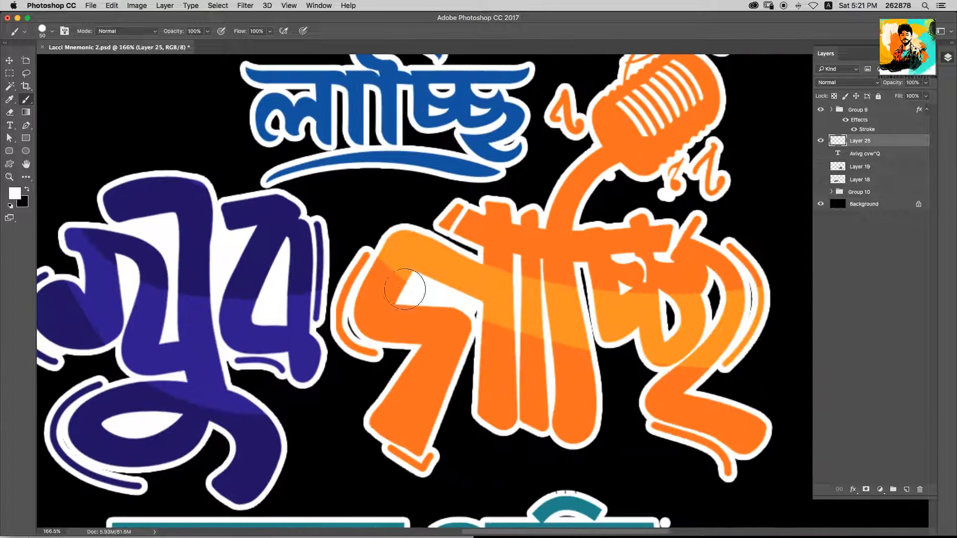
{"action": "mouse_move", "coordinate": [575, 307]}
{"action": "left_mouse_down"}
{"action": "mouse_move", "coordinate": [706, 307]}
{"action": "mouse_move", "coordinate": [670, 295]}
{"action": "mouse_move", "coordinate": [696, 295]}
{"action": "left_mouse_up"}
Paint white into the remaining gaps in the blue logo word, the navy word and the teal আরাম পাচ্ছি line.
{"action": "mouse_move", "coordinate": [338, 119]}
{"action": "left_mouse_down"}
{"action": "mouse_move", "coordinate": [418, 361]}
{"action": "mouse_move", "coordinate": [554, 367]}
{"action": "left_mouse_up"}
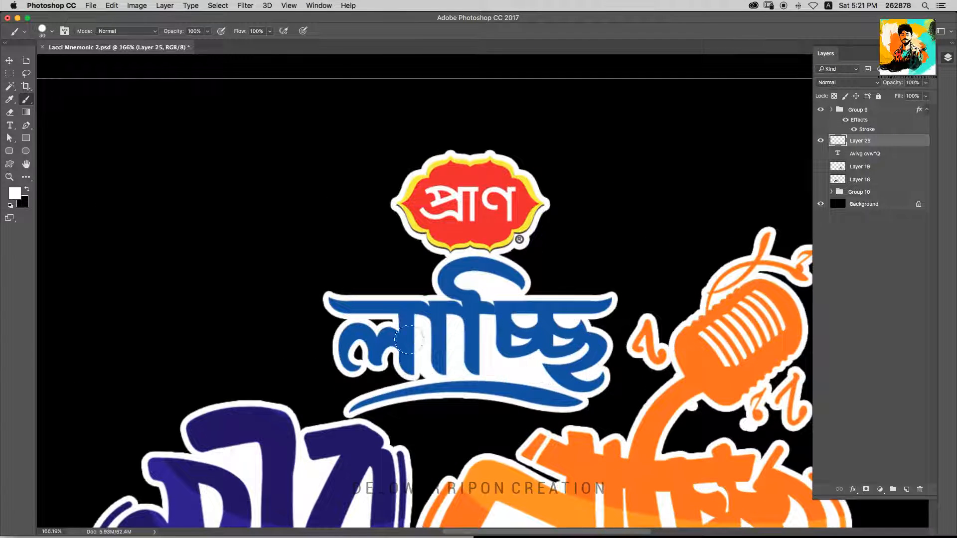
{"action": "key", "text": "super+0"}
{"action": "left_click_drag", "start_coordinate": [472, 293], "coordinate": [500, 293]}
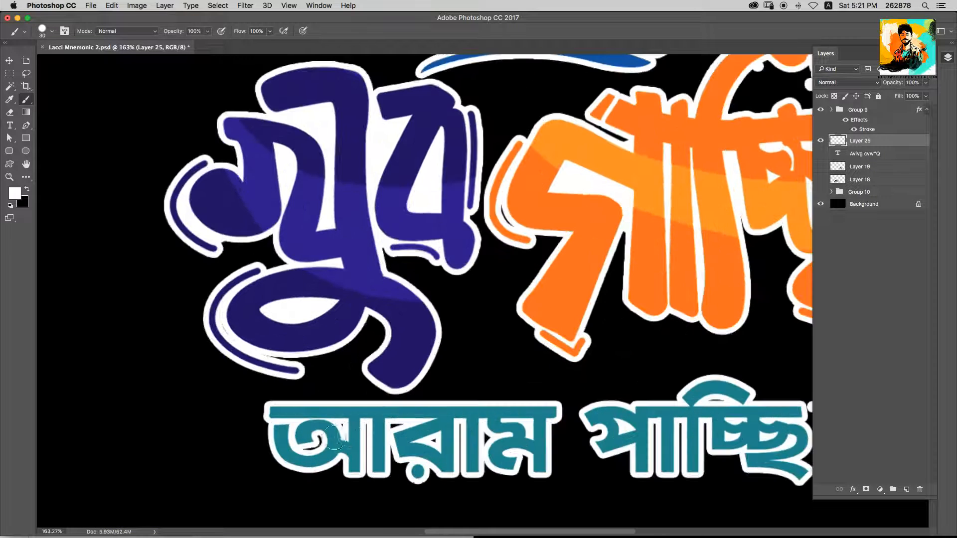
{"action": "scroll", "coordinate": [511, 446], "scroll_direction": "right", "scroll_amount": 5}
{"action": "scroll", "coordinate": [510, 446], "scroll_direction": "down", "scroll_amount": 2}
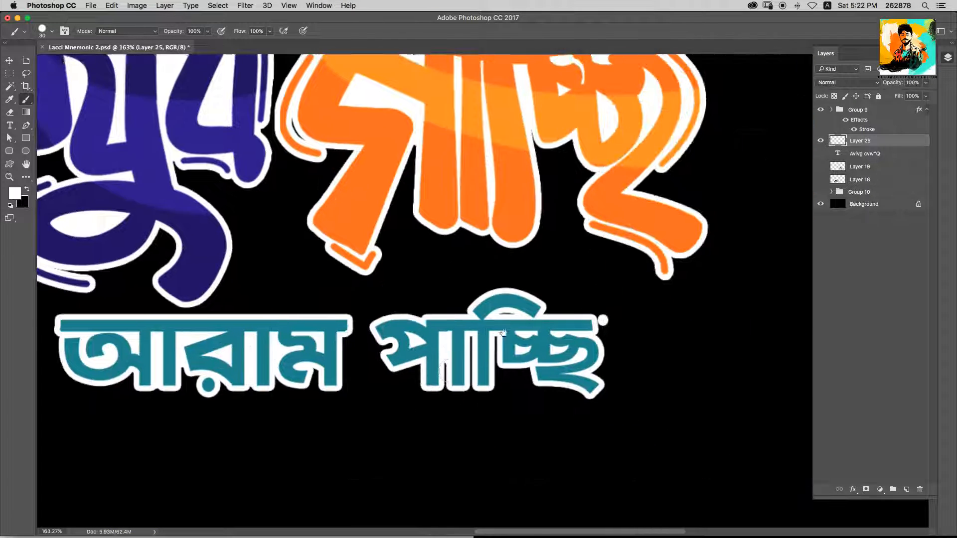
{"action": "scroll", "coordinate": [575, 342], "scroll_direction": "up", "scroll_amount": 2}
{"action": "scroll", "coordinate": [576, 343], "scroll_direction": "left", "scroll_amount": 1}
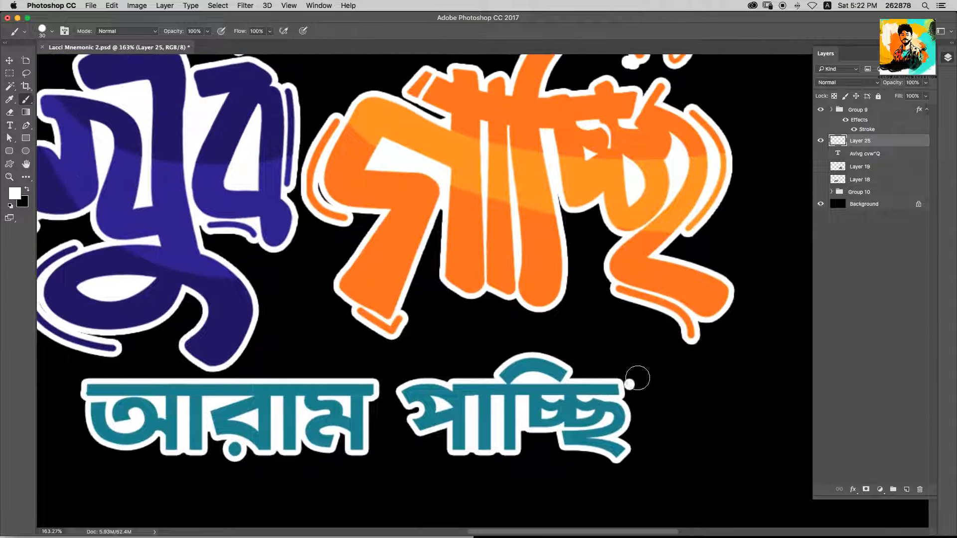
Rasterize the আরাম পাচ্ছি smart object and erase the stray dot beside the end of the line.
{"action": "key", "text": "e"}
{"action": "left_click", "coordinate": [845, 120]}
{"action": "left_click", "coordinate": [845, 120]}
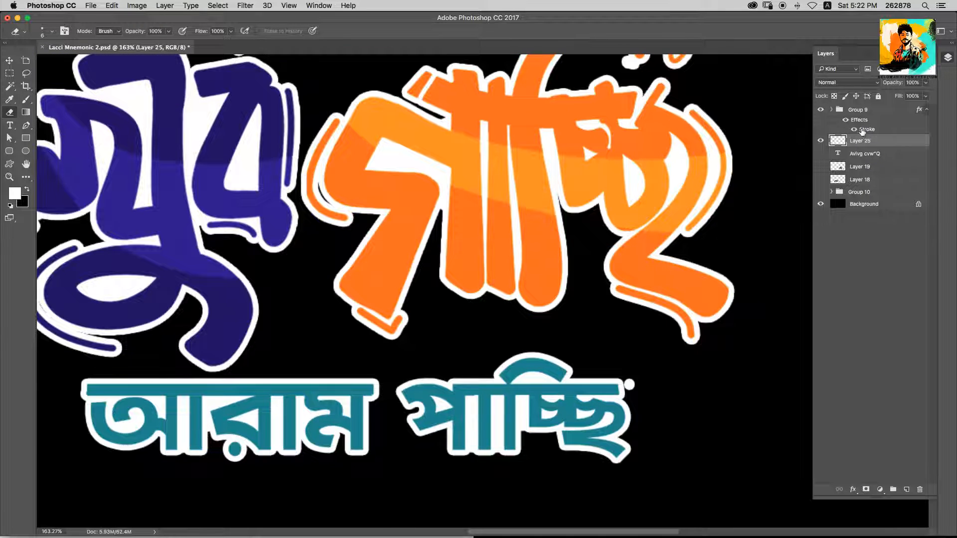
{"action": "left_click", "coordinate": [850, 113]}
{"action": "left_click", "coordinate": [831, 110]}
{"action": "left_click", "coordinate": [820, 141]}
{"action": "left_click", "coordinate": [820, 140]}
{"action": "left_click", "coordinate": [835, 143]}
{"action": "left_click", "coordinate": [629, 384]}
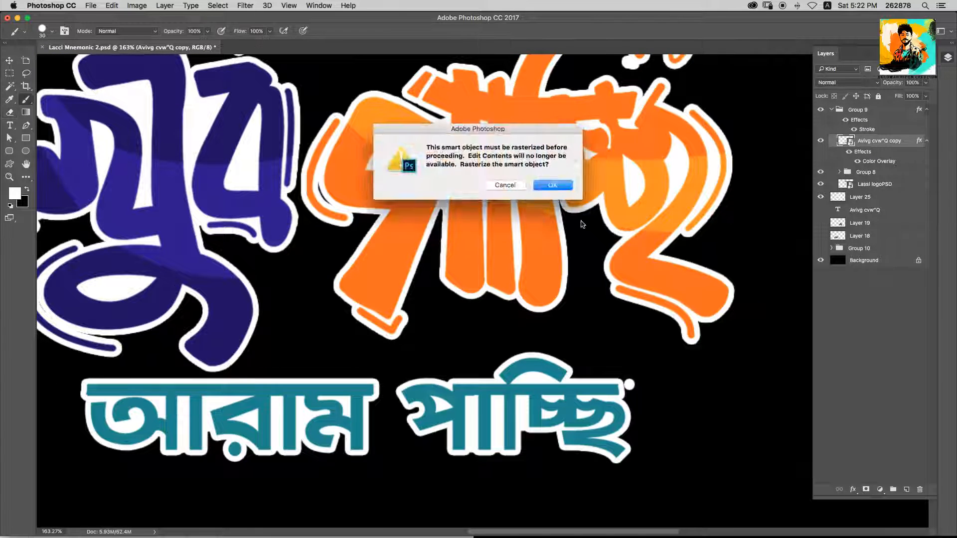
{"action": "left_click", "coordinate": [553, 186]}
Select Layer 25 and paint white into the space between the microphone and the orange word.
{"action": "key", "text": "v"}
{"action": "scroll", "coordinate": [543, 277], "scroll_direction": "up", "scroll_amount": 2}
{"action": "scroll", "coordinate": [543, 277], "scroll_direction": "down", "scroll_amount": 3}
{"action": "left_click", "coordinate": [461, 254], "text": "super"}
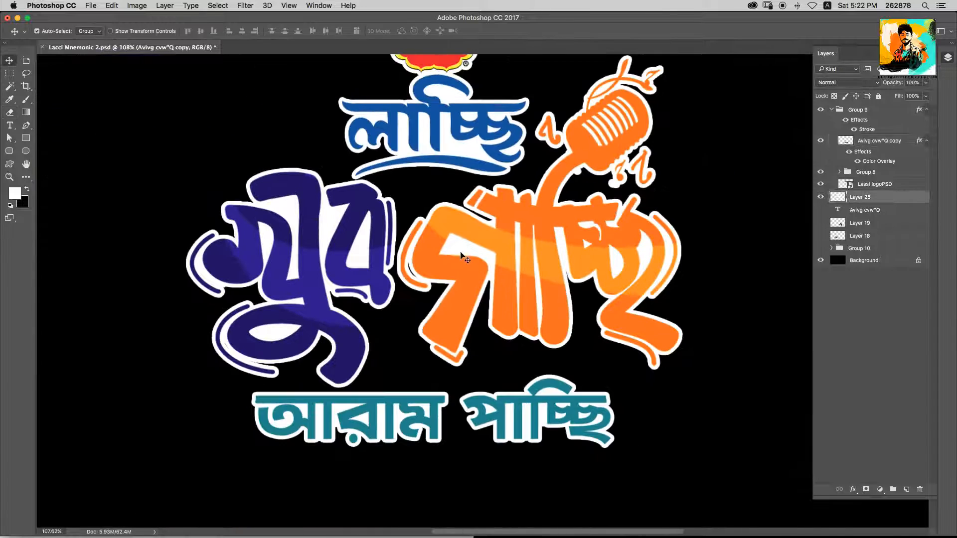
{"action": "key", "text": "b"}
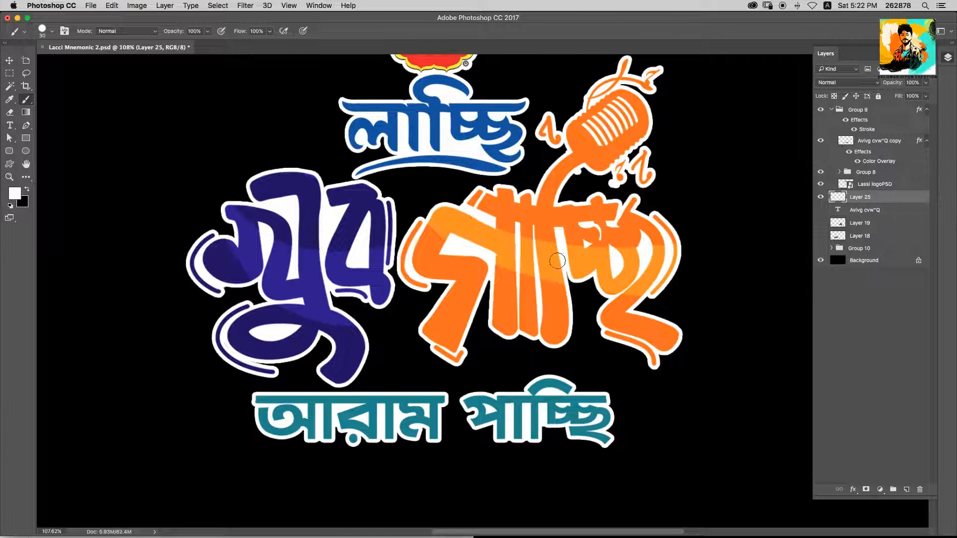
{"action": "left_click_drag", "start_coordinate": [568, 174], "coordinate": [593, 205]}
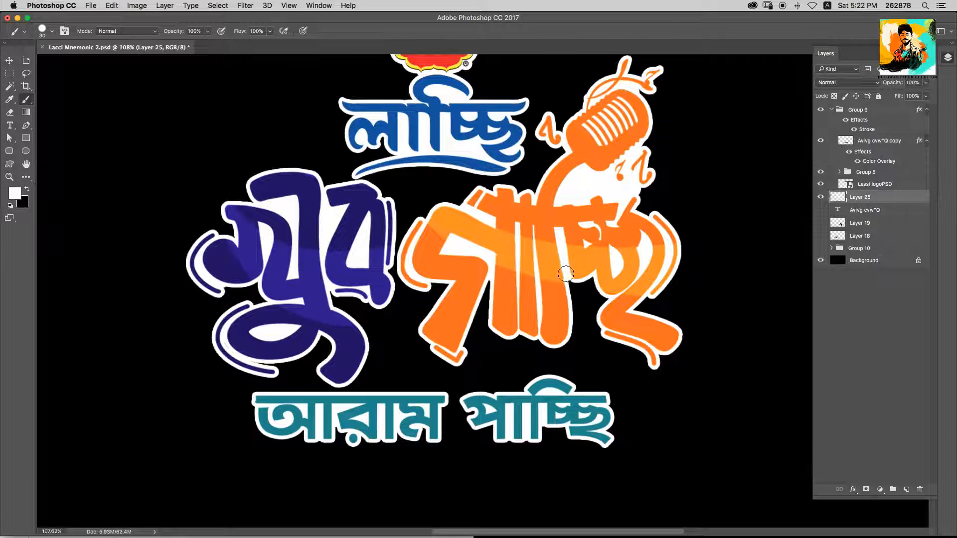
Paint white into the space between the blue logo word and the navy and orange words on Layer 25.
{"action": "left_click_drag", "start_coordinate": [555, 232], "coordinate": [663, 230]}
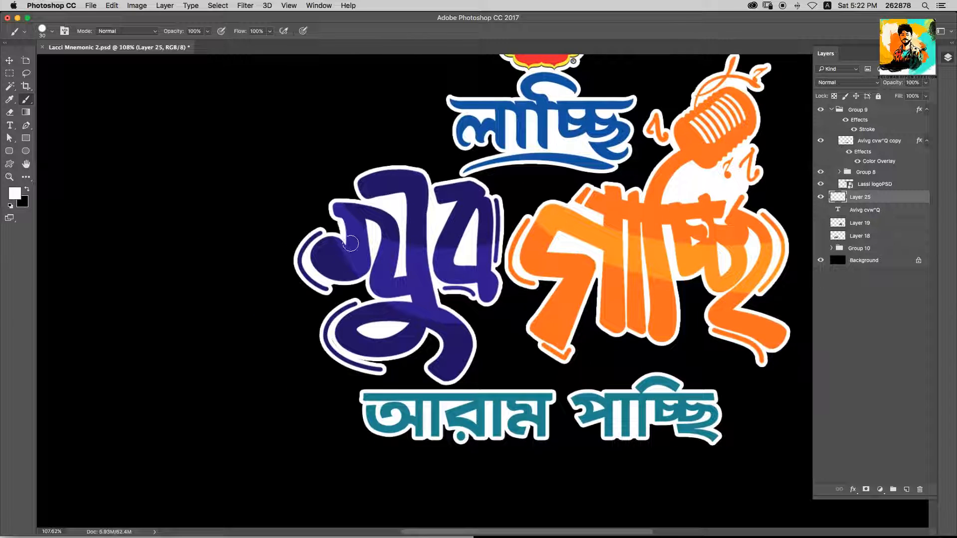
{"action": "scroll", "coordinate": [491, 266], "scroll_direction": "up", "scroll_amount": 5}
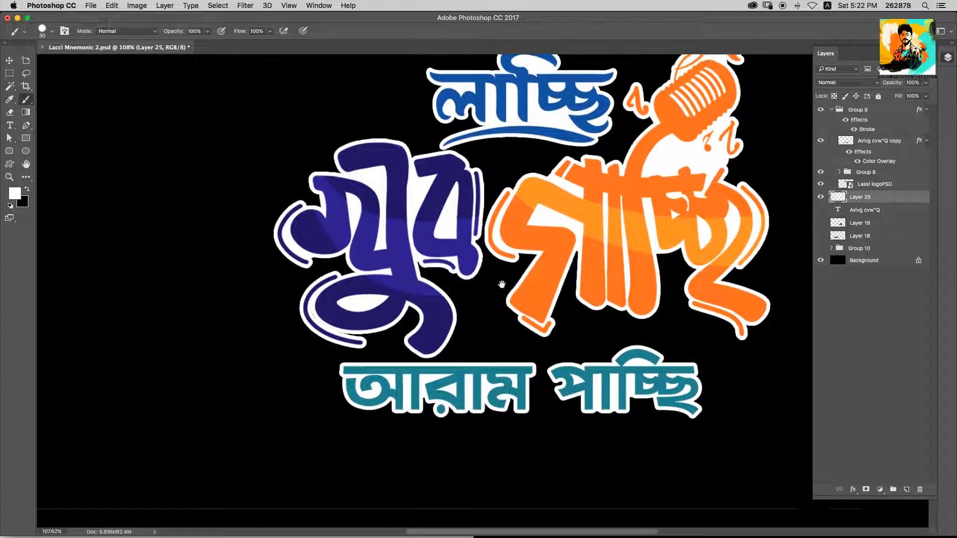
{"action": "mouse_move", "coordinate": [445, 262]}
{"action": "left_mouse_down"}
{"action": "mouse_move", "coordinate": [465, 321]}
{"action": "mouse_move", "coordinate": [459, 347]}
{"action": "mouse_move", "coordinate": [453, 288]}
{"action": "mouse_move", "coordinate": [524, 236]}
{"action": "mouse_move", "coordinate": [558, 285]}
{"action": "mouse_move", "coordinate": [568, 254]}
{"action": "left_mouse_up"}
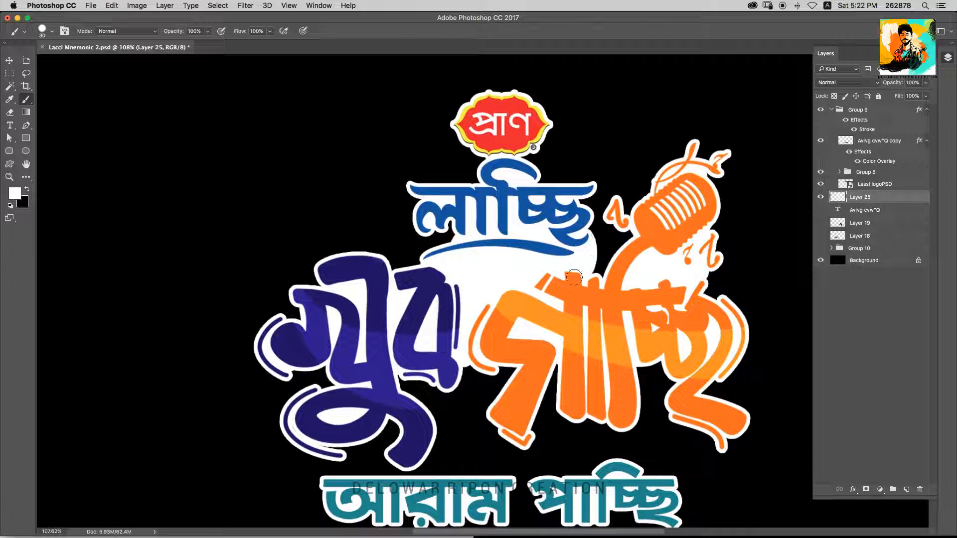
Enlarge the brush and paint white between the navy and orange words and down to the teal line.
{"action": "scroll", "coordinate": [490, 252], "scroll_direction": "down", "scroll_amount": 5}
{"action": "scroll", "coordinate": [490, 269], "scroll_direction": "up", "scroll_amount": 4}
{"action": "key", "text": "bracketright"}
{"action": "key", "text": "bracketright"}
{"action": "key", "text": "bracketright"}
{"action": "key", "text": "bracketright"}
{"action": "key", "text": "bracketright"}
{"action": "key", "text": "bracketright"}
{"action": "key", "text": "bracketright"}
{"action": "mouse_move", "coordinate": [472, 329]}
{"action": "left_mouse_down"}
{"action": "mouse_move", "coordinate": [448, 342]}
{"action": "mouse_move", "coordinate": [489, 361]}
{"action": "left_mouse_up"}
{"action": "mouse_move", "coordinate": [519, 321]}
{"action": "left_mouse_down"}
{"action": "mouse_move", "coordinate": [542, 376]}
{"action": "mouse_move", "coordinate": [591, 371]}
{"action": "left_mouse_up"}
{"action": "scroll", "coordinate": [552, 311], "scroll_direction": "up", "scroll_amount": 1}
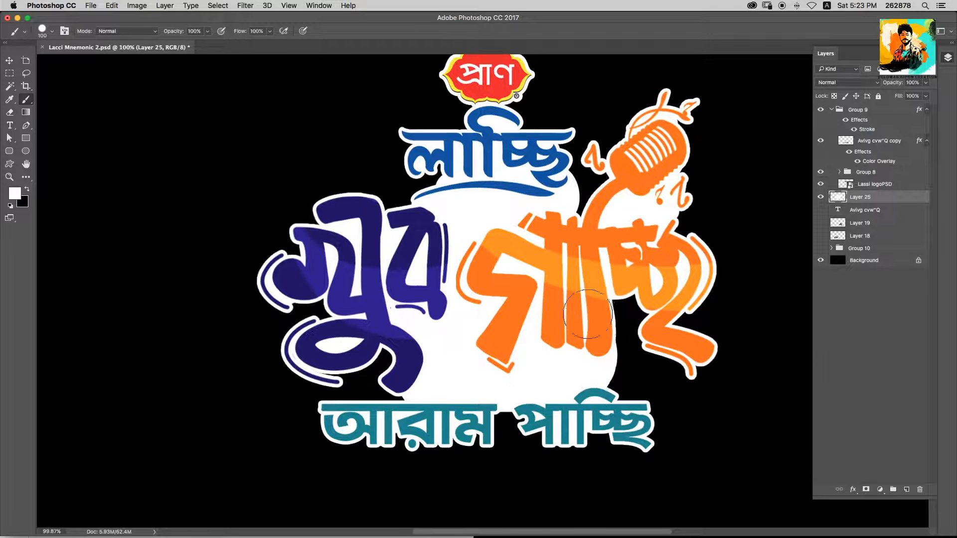
{"action": "left_click_drag", "start_coordinate": [586, 319], "coordinate": [599, 370]}
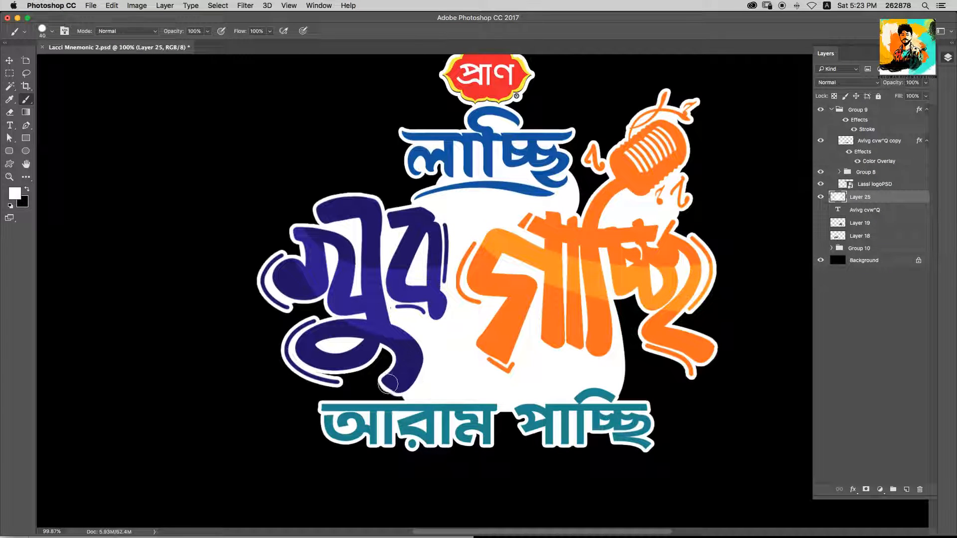
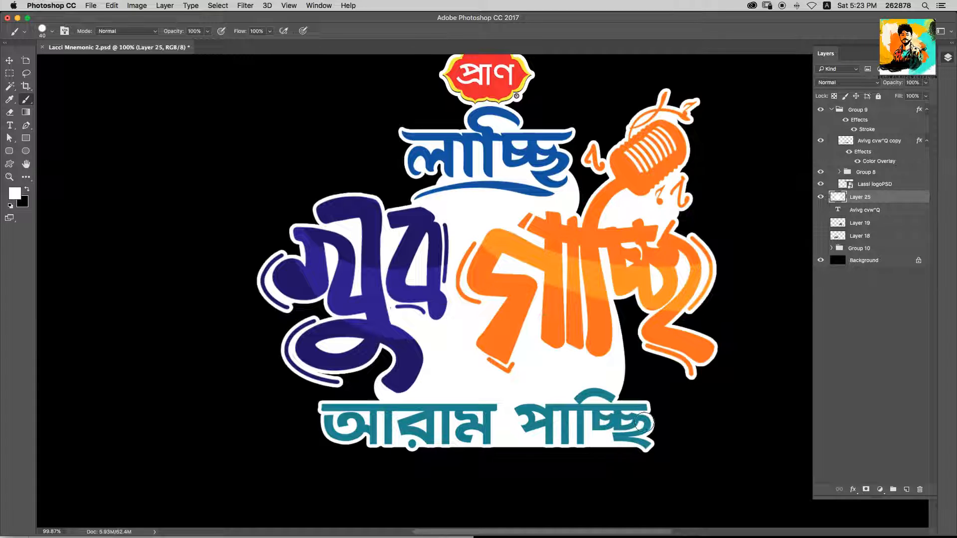
Undo a trial black stroke beside the orange word's stem and fill the gap there with white.
{"action": "key", "text": "x"}
{"action": "mouse_move", "coordinate": [618, 311]}
{"action": "left_mouse_down"}
{"action": "mouse_move", "coordinate": [647, 285]}
{"action": "mouse_move", "coordinate": [629, 301]}
{"action": "left_mouse_up"}
{"action": "key", "text": "super+z"}
{"action": "key", "text": "x"}
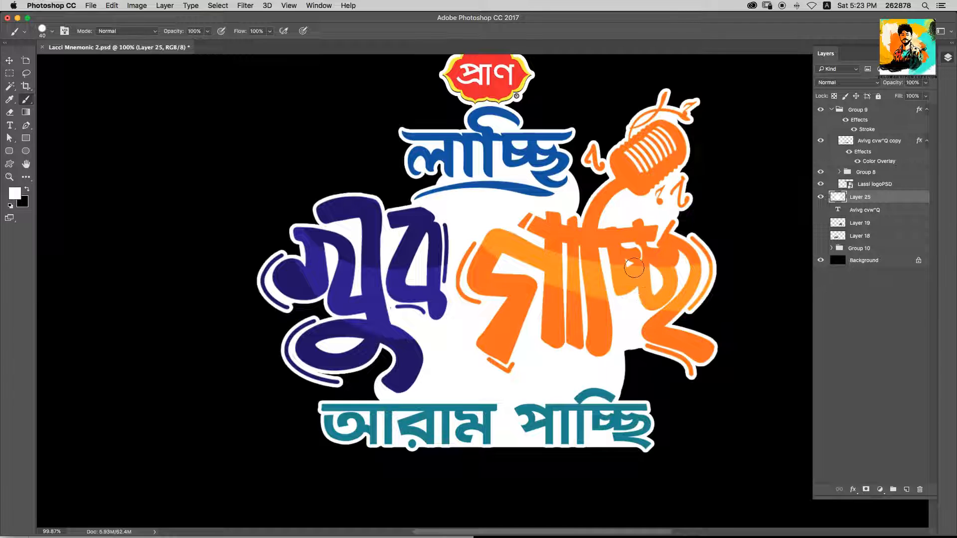
{"action": "scroll", "coordinate": [458, 179], "scroll_direction": "down", "scroll_amount": 2}
{"action": "scroll", "coordinate": [459, 179], "scroll_direction": "up", "scroll_amount": 5}
{"action": "scroll", "coordinate": [461, 181], "scroll_direction": "down", "scroll_amount": 5}
Fill the Background layer with white and show the background group, Group 10, again.
{"action": "key", "text": "x"}
{"action": "key", "text": "v"}
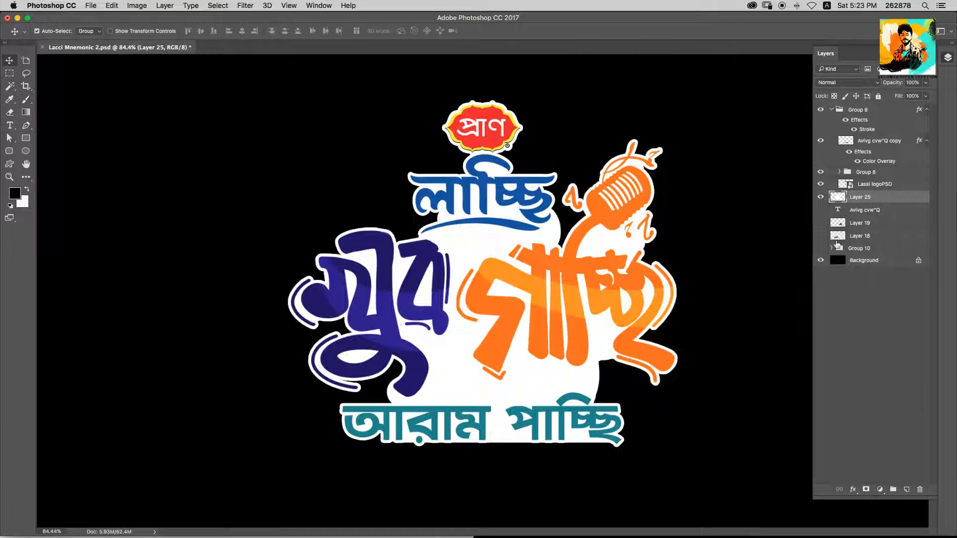
{"action": "left_click", "coordinate": [820, 260]}
{"action": "left_click", "coordinate": [820, 260]}
{"action": "left_click", "coordinate": [850, 261]}
{"action": "key", "text": "x"}
{"action": "key", "text": "alt+BackSpace"}
{"action": "scroll", "coordinate": [560, 266], "scroll_direction": "down", "scroll_amount": 5}
{"action": "left_click", "coordinate": [820, 248]}
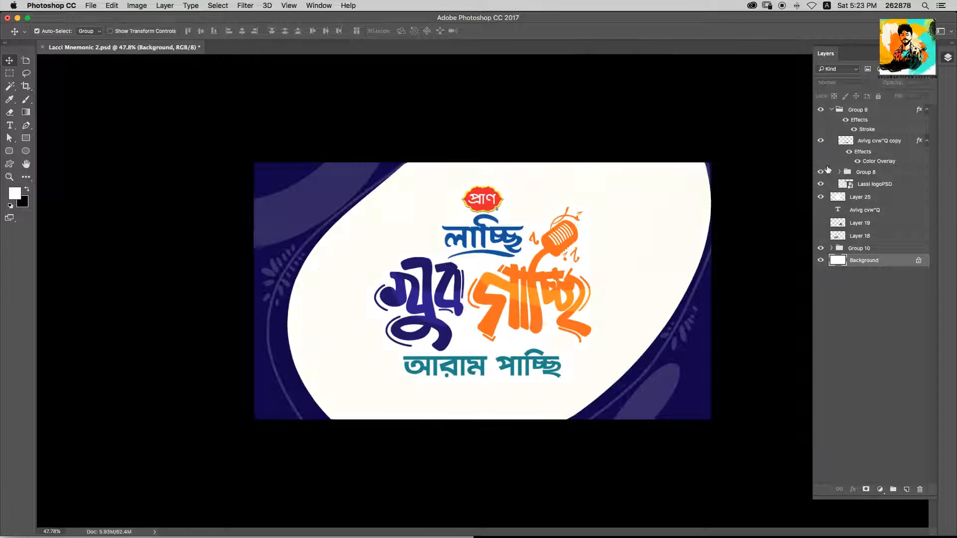
Group Layer 25 with Group 9 and name the new group Typography.
{"action": "left_click_drag", "start_coordinate": [437, 255], "coordinate": [690, 196]}
{"action": "key", "text": "super+0"}
{"action": "left_click", "coordinate": [831, 110]}
{"action": "left_click", "coordinate": [842, 141]}
{"action": "left_click", "coordinate": [855, 111], "text": "shift"}
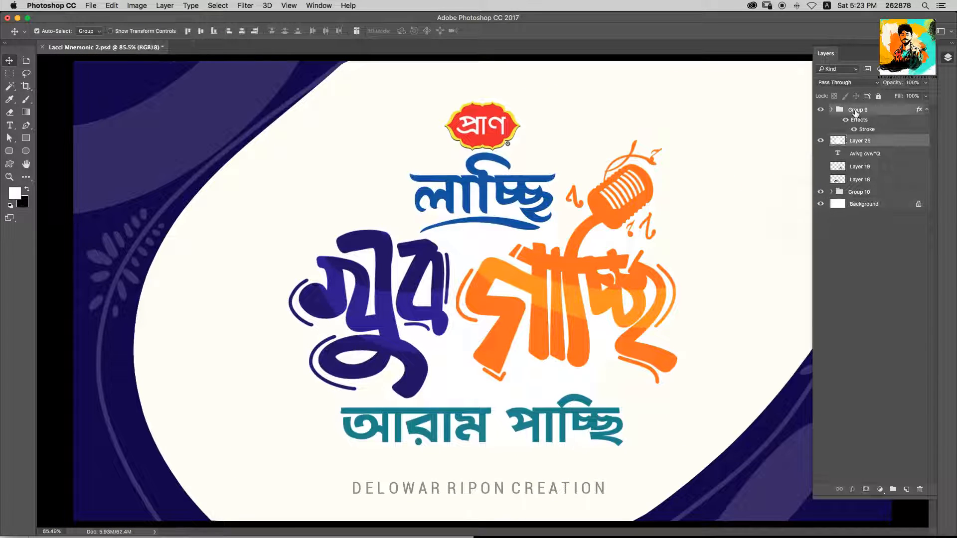
{"action": "key", "text": "super+g"}
{"action": "double_click", "coordinate": [855, 111]}
{"action": "type", "text": "Typography"}
{"action": "key", "text": "Return"}
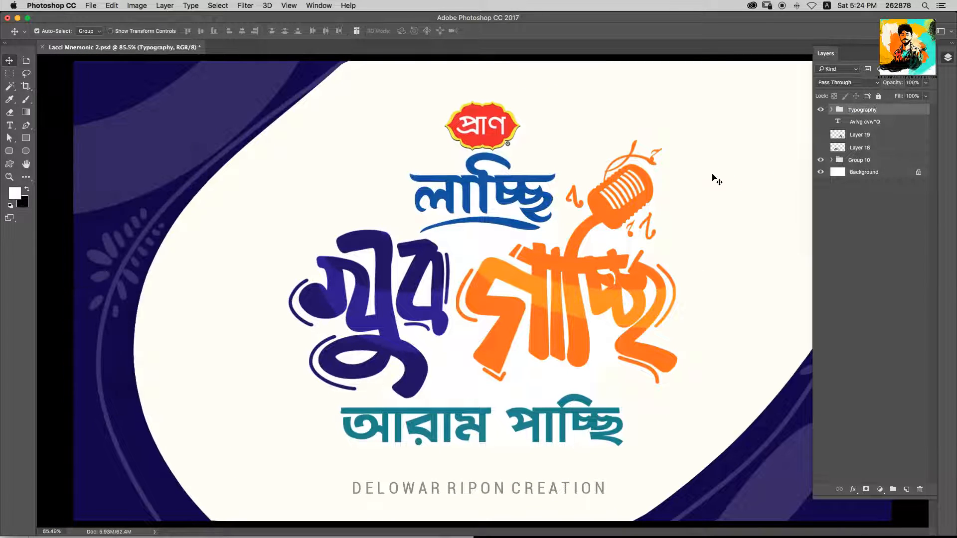
Rename Group 10 as bg.
{"action": "double_click", "coordinate": [848, 162]}
{"action": "type", "text": "bg"}
{"action": "key", "text": "Return"}
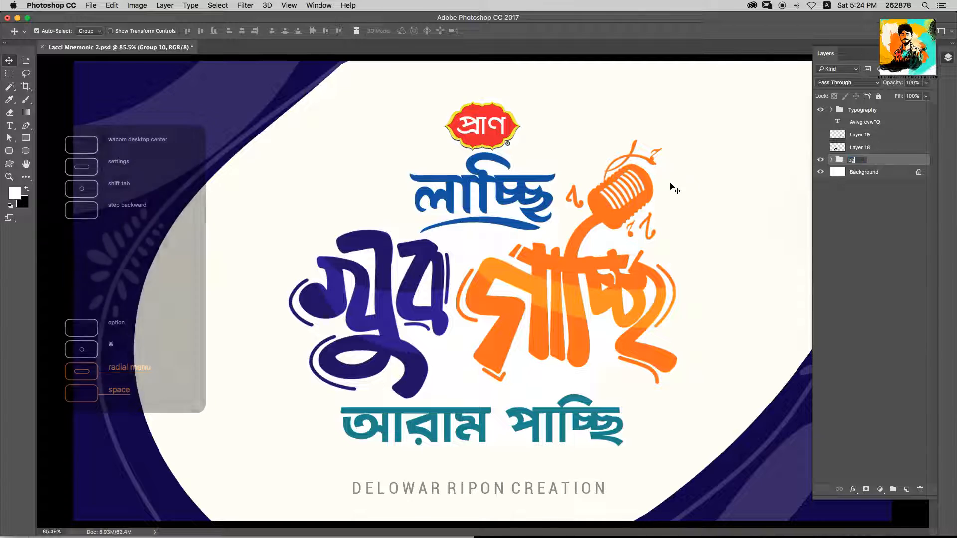
Apply Add Noise to the navy Layer 22 in the bg group with an amount of 10% and uniform distribution.
{"action": "scroll", "coordinate": [658, 200], "scroll_direction": "down", "scroll_amount": 5}
{"action": "left_click_drag", "start_coordinate": [555, 261], "coordinate": [724, 388]}
{"action": "left_click", "coordinate": [831, 160]}
{"action": "left_click", "coordinate": [861, 203]}
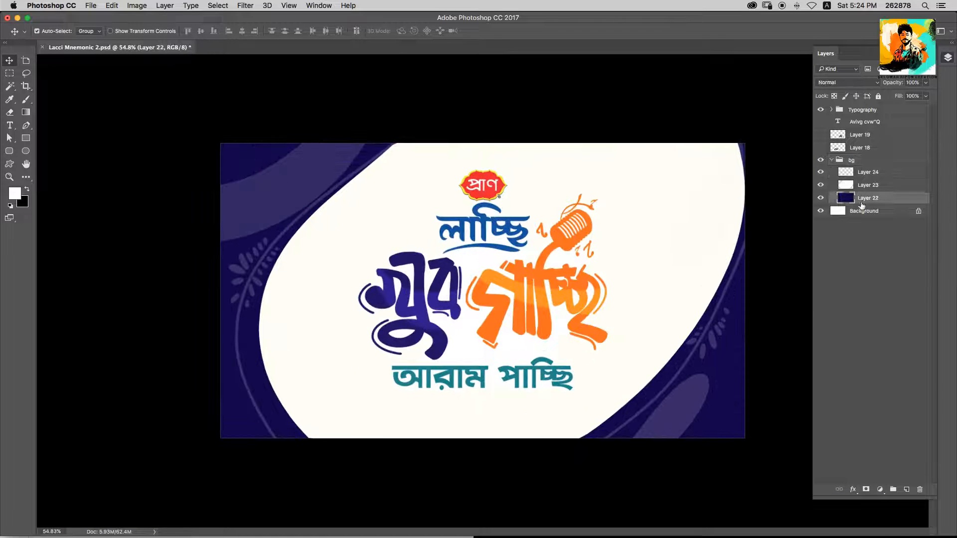
{"action": "left_click", "coordinate": [241, 6]}
{"action": "left_click", "coordinate": [388, 149]}
{"action": "scroll", "coordinate": [317, 301], "scroll_direction": "up", "scroll_amount": 5}
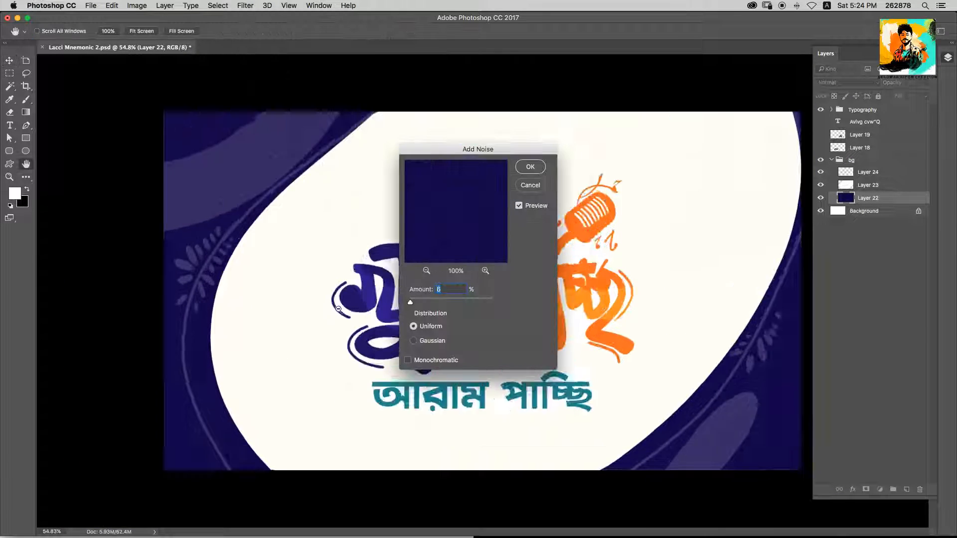
{"action": "type", "text": "5"}
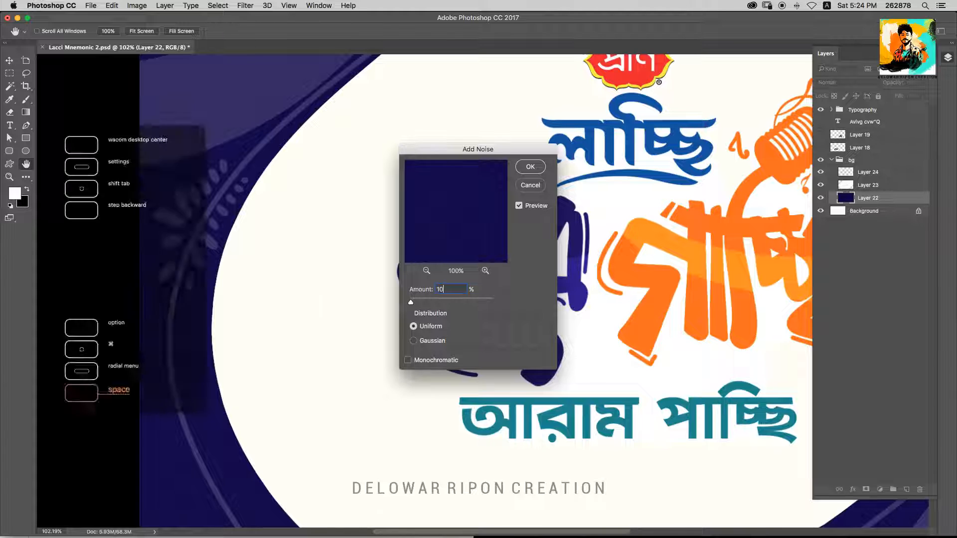
{"action": "key", "text": "Return"}
{"action": "left_click_drag", "start_coordinate": [157, 236], "coordinate": [239, 231]}
{"action": "left_click_drag", "start_coordinate": [707, 282], "coordinate": [565, 282]}
Apply Add Noise to the cream Layer 23 in the bg group with an amount of 10% and uniform distribution.
{"action": "left_click", "coordinate": [769, 194]}
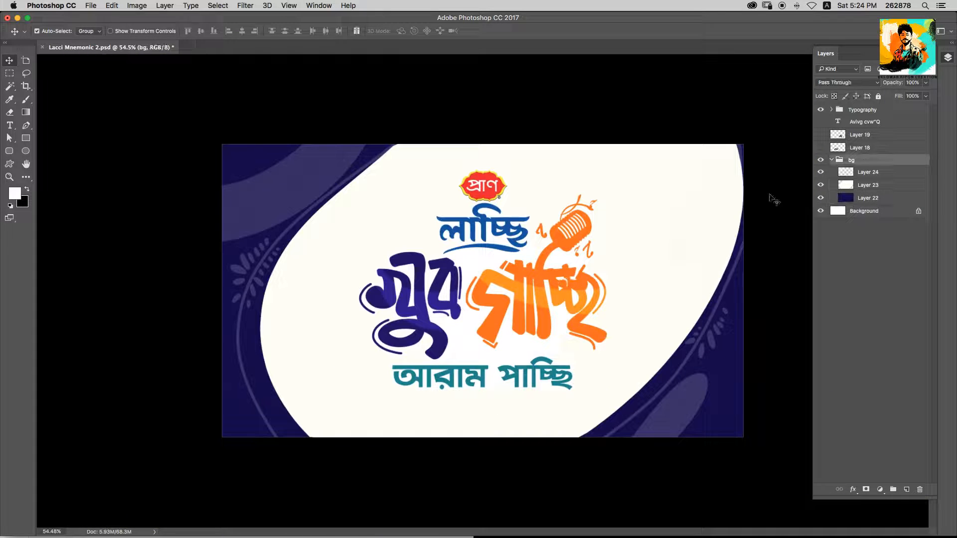
{"action": "left_click", "coordinate": [850, 183]}
{"action": "left_click", "coordinate": [245, 4]}
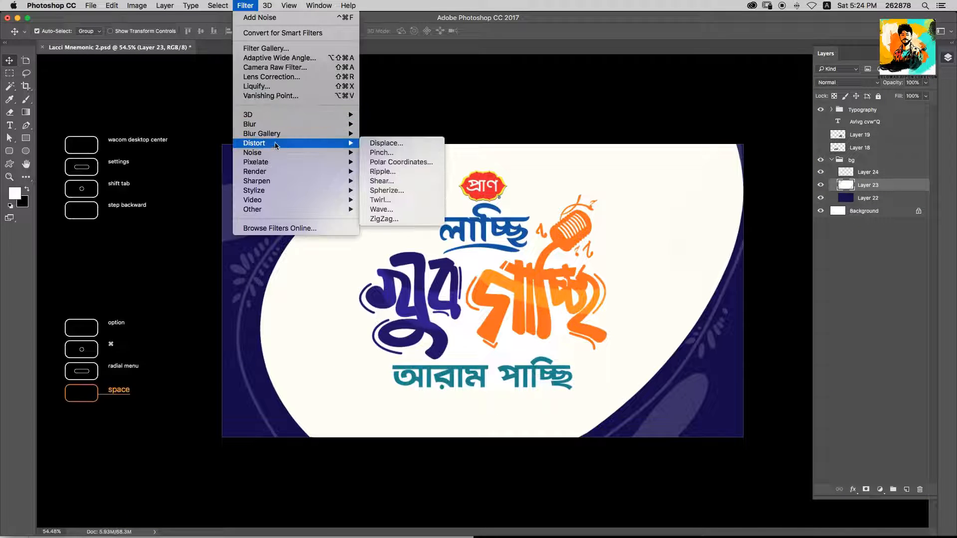
{"action": "mouse_move", "coordinate": [335, 156]}
{"action": "left_click", "coordinate": [388, 153]}
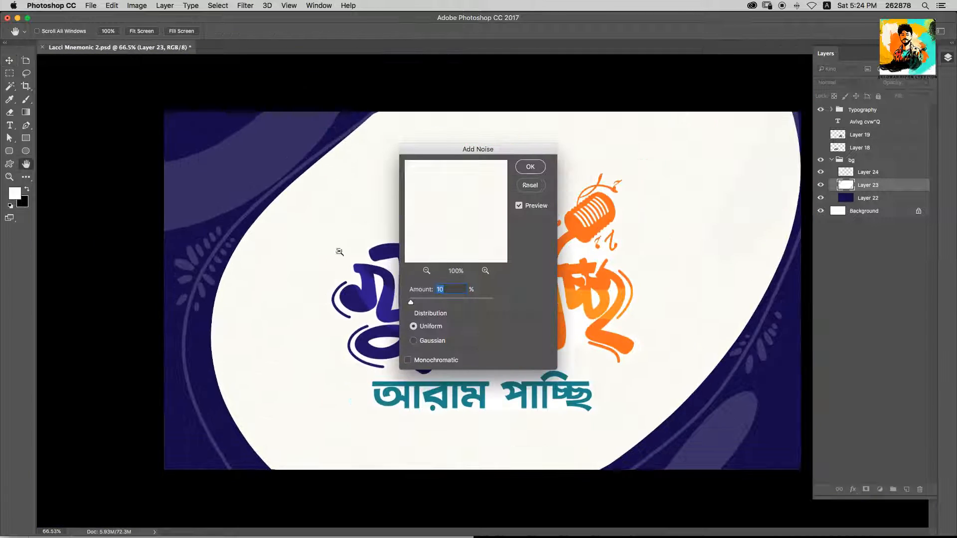
{"action": "key", "text": "Return"}
Examine the noise-textured background and the whole logo composition with the layer list hidden.
{"action": "left_click_drag", "start_coordinate": [545, 159], "coordinate": [510, 202]}
{"action": "left_click_drag", "start_coordinate": [665, 172], "coordinate": [626, 171]}
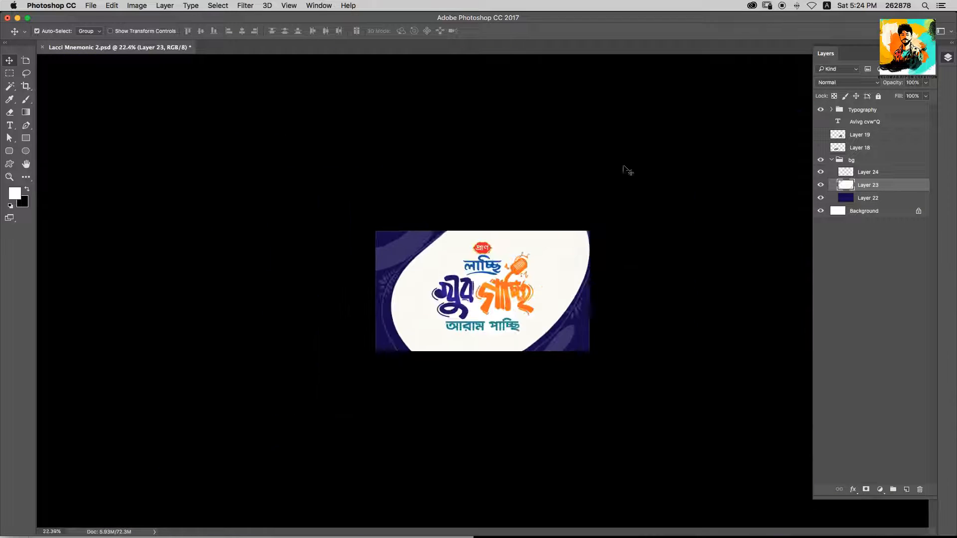
{"action": "left_click_drag", "start_coordinate": [486, 331], "coordinate": [518, 307]}
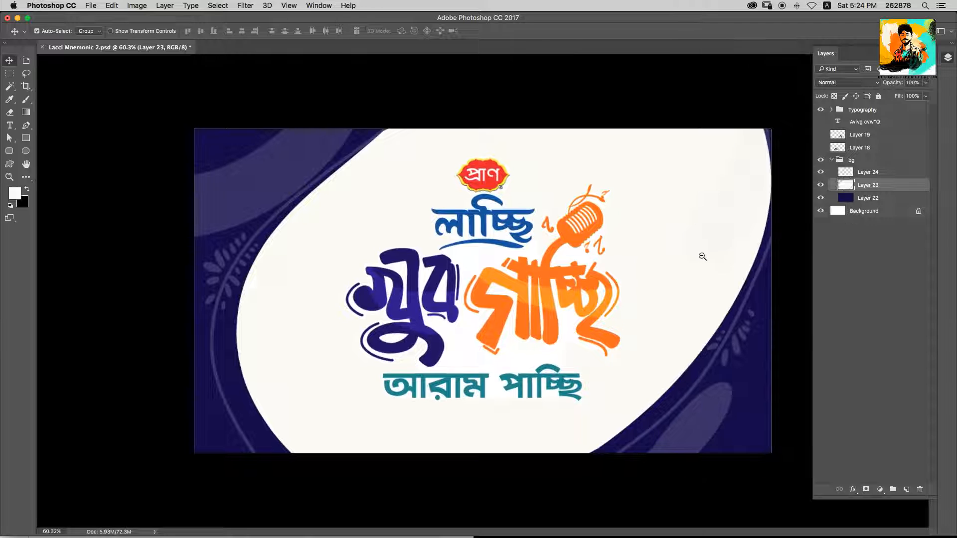
{"action": "left_click_drag", "start_coordinate": [703, 256], "coordinate": [722, 256]}
{"action": "left_click", "coordinate": [946, 57]}
{"action": "left_click_drag", "start_coordinate": [588, 277], "coordinate": [619, 257]}
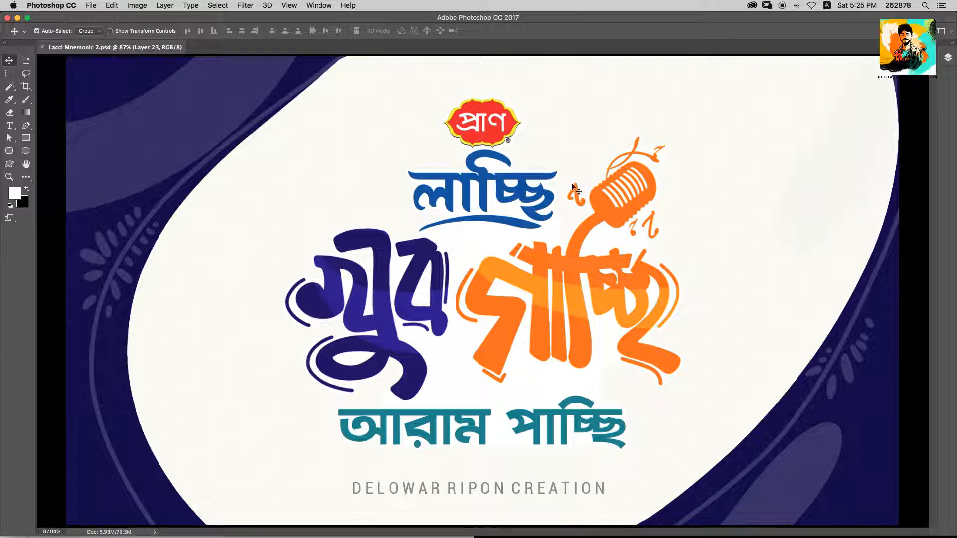
{"action": "scroll", "coordinate": [571, 184], "scroll_direction": "down", "scroll_amount": 5}
Expand the Typography subgroups, load the orange lettering's outline as a selection, and choose the Brush tool for shading it.
{"action": "left_click", "coordinate": [947, 57]}
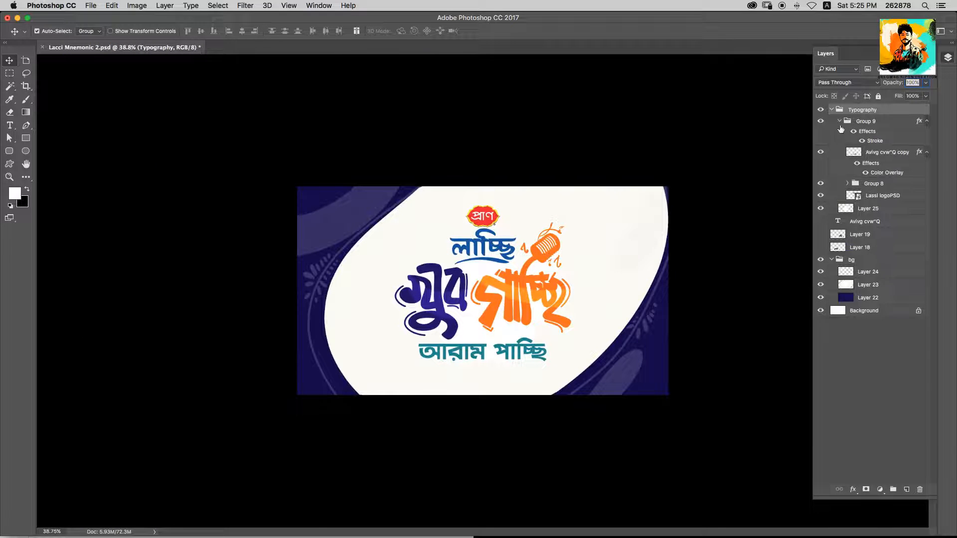
{"action": "left_click", "coordinate": [847, 184]}
{"action": "left_click", "coordinate": [869, 206]}
{"action": "key", "text": "b"}
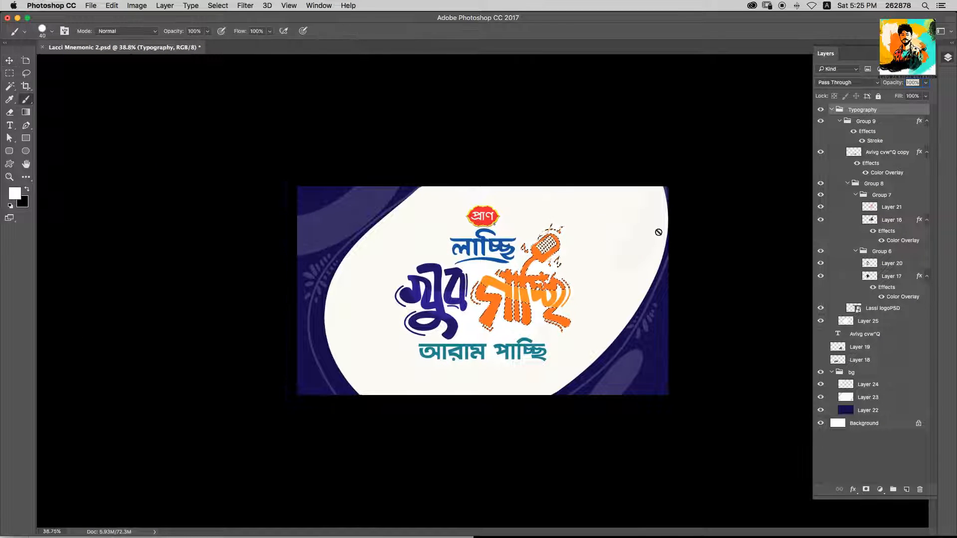
{"action": "scroll", "coordinate": [623, 230], "scroll_direction": "up", "scroll_amount": 5}
Try painting the microphone on Layer 21 with red sampled from the logo badge.
{"action": "left_click", "coordinate": [334, 164], "text": "alt"}
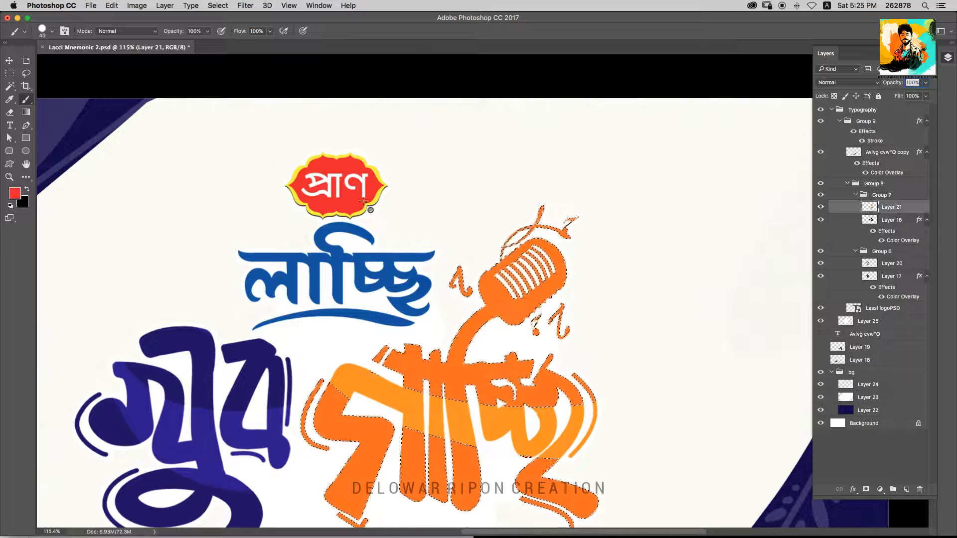
{"action": "key", "text": "]"}
{"action": "left_click_drag", "start_coordinate": [486, 319], "coordinate": [517, 287]}
{"action": "key", "text": "super+z"}
Sample the lettering's orange, shift its hue toward red, and shade the microphone and the tops of the orange letters.
{"action": "left_click", "coordinate": [517, 298], "text": "alt"}
{"action": "left_click", "coordinate": [14, 195]}
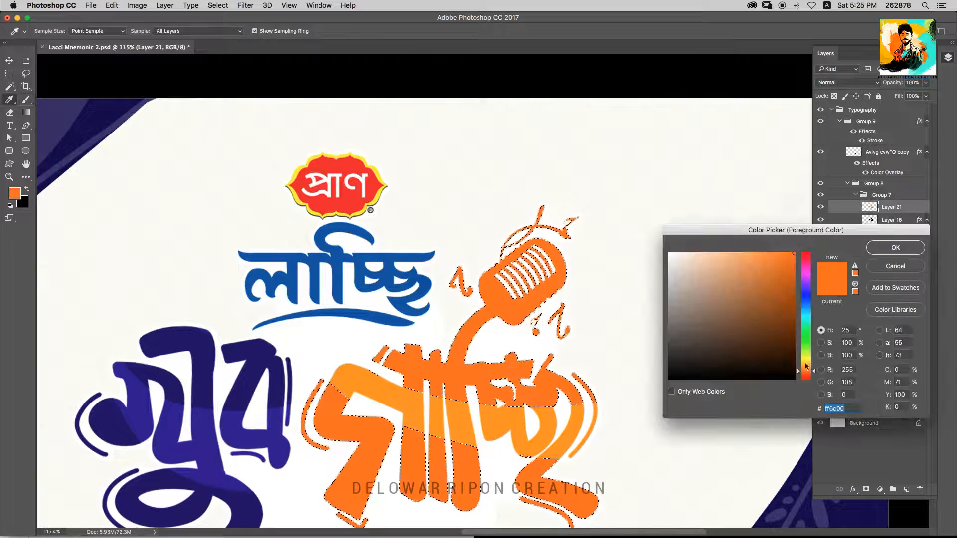
{"action": "left_click_drag", "start_coordinate": [805, 369], "coordinate": [805, 373]}
{"action": "left_click", "coordinate": [895, 247]}
{"action": "left_click_drag", "start_coordinate": [553, 319], "coordinate": [506, 241]}
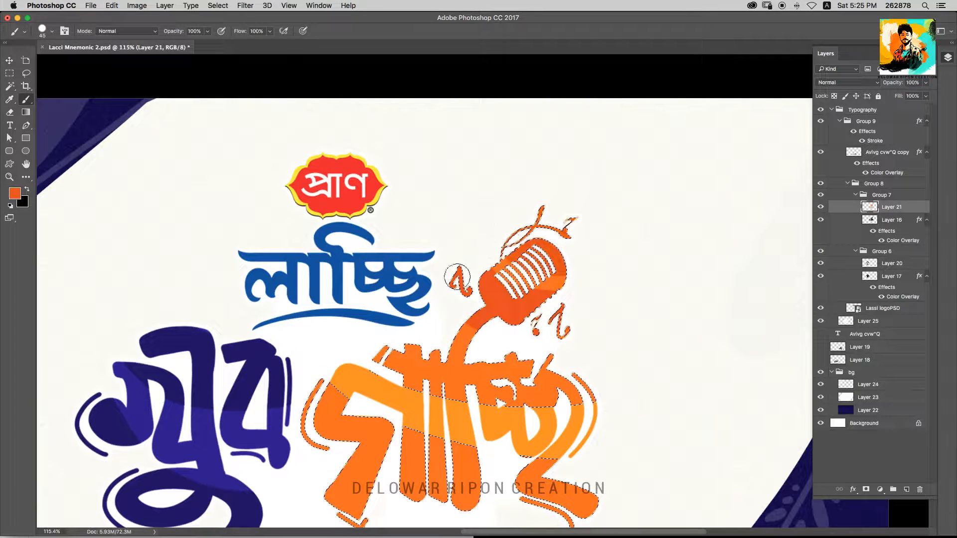
{"action": "left_click_drag", "start_coordinate": [391, 343], "coordinate": [533, 360]}
Paint light orange highlights on the microphone and deep orange shading along the orange lettering's lower strokes on Layer 21.
{"action": "left_click", "coordinate": [517, 453], "text": "alt"}
{"action": "left_click_drag", "start_coordinate": [563, 242], "coordinate": [613, 309]}
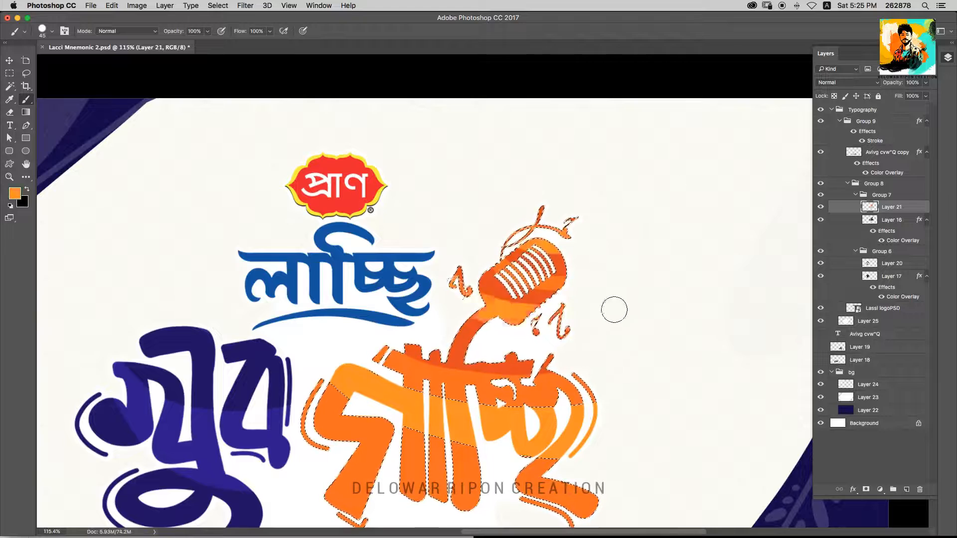
{"action": "left_click", "coordinate": [523, 294], "text": "alt"}
{"action": "left_click_drag", "start_coordinate": [518, 321], "coordinate": [474, 322]}
{"action": "left_click_drag", "start_coordinate": [331, 498], "coordinate": [369, 506]}
{"action": "mouse_move", "coordinate": [547, 504]}
{"action": "left_mouse_down"}
{"action": "mouse_move", "coordinate": [590, 384]}
{"action": "mouse_move", "coordinate": [645, 371]}
{"action": "left_mouse_up"}
{"action": "mouse_move", "coordinate": [556, 302]}
{"action": "left_mouse_down"}
{"action": "mouse_move", "coordinate": [399, 301]}
{"action": "mouse_move", "coordinate": [548, 301]}
{"action": "left_mouse_up"}
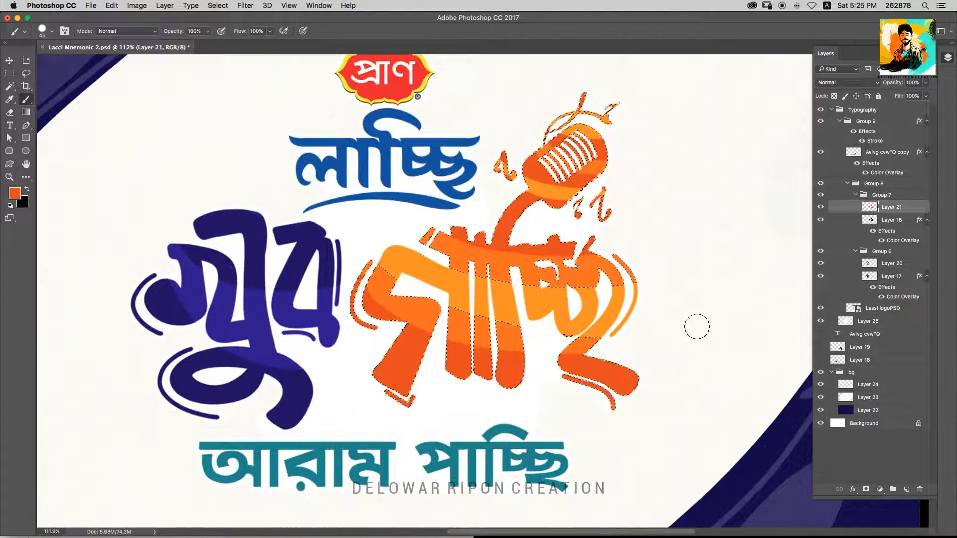
{"action": "mouse_move", "coordinate": [697, 327]}
{"action": "left_mouse_down"}
{"action": "mouse_move", "coordinate": [638, 327]}
{"action": "mouse_move", "coordinate": [660, 326]}
{"action": "left_mouse_up"}
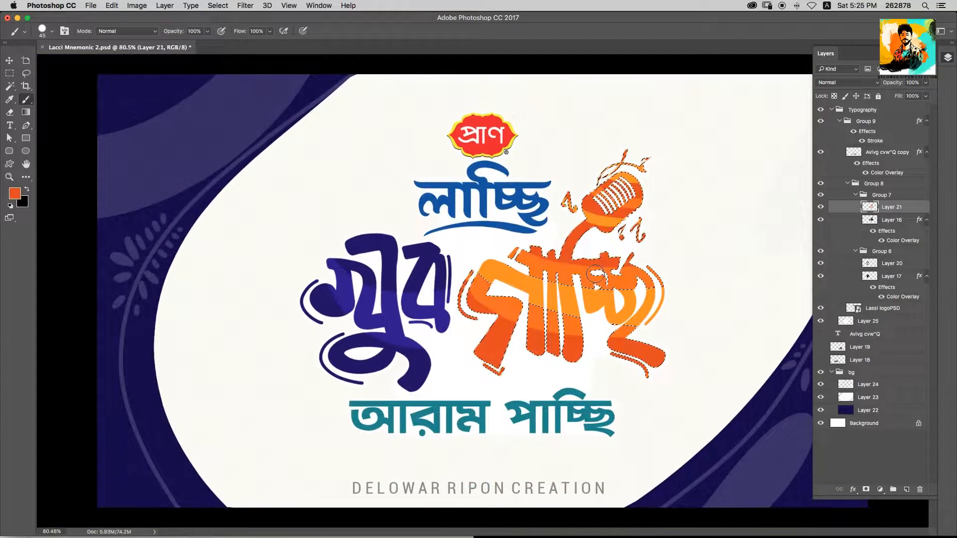
Switch to the splatter-textured brush and reduce its size to 150 px for working around the microphone.
{"action": "left_click", "coordinate": [52, 32]}
{"action": "double_click", "coordinate": [548, 291]}
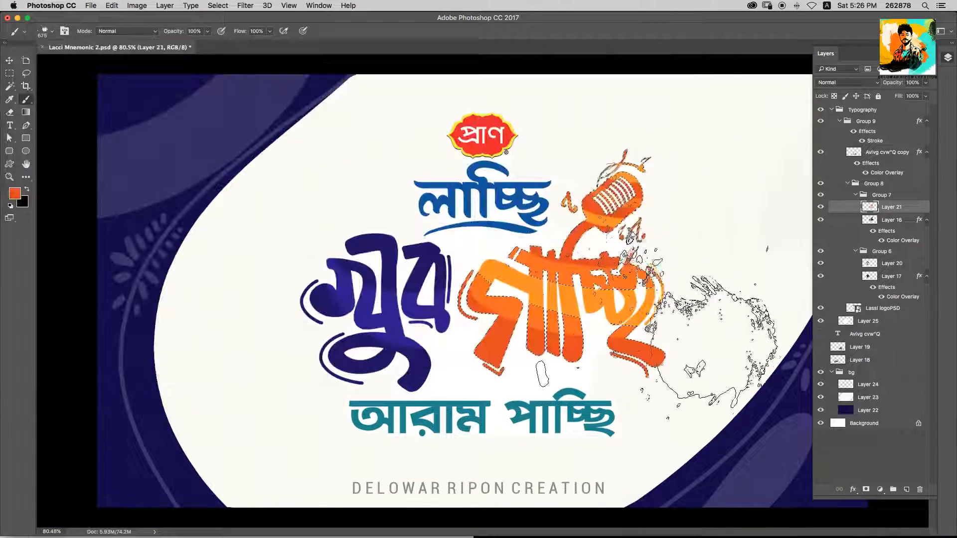
{"action": "left_click_drag", "start_coordinate": [610, 207], "coordinate": [658, 207]}
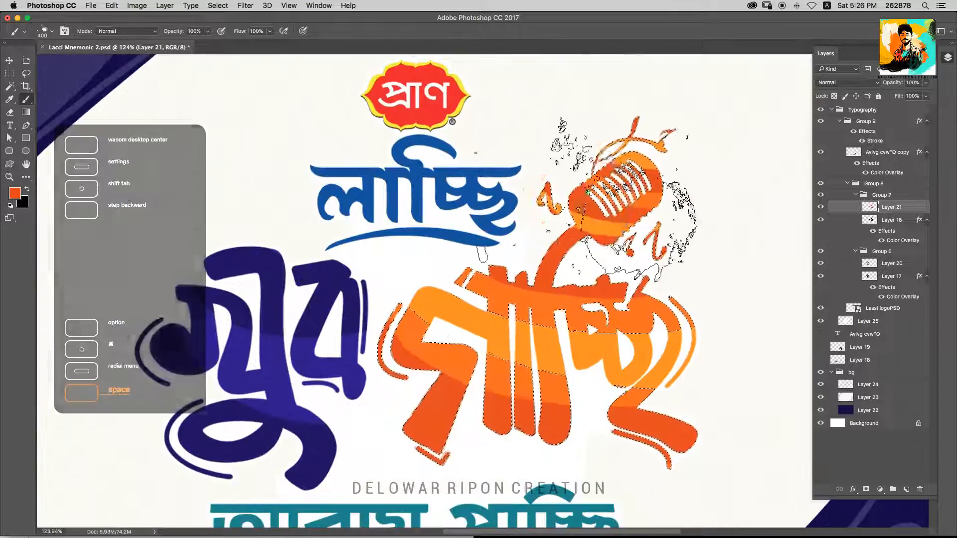
{"action": "key", "text": "["}
{"action": "key", "text": "["}
{"action": "key", "text": "["}
{"action": "key", "text": "["}
{"action": "key", "text": "["}
{"action": "key", "text": "["}
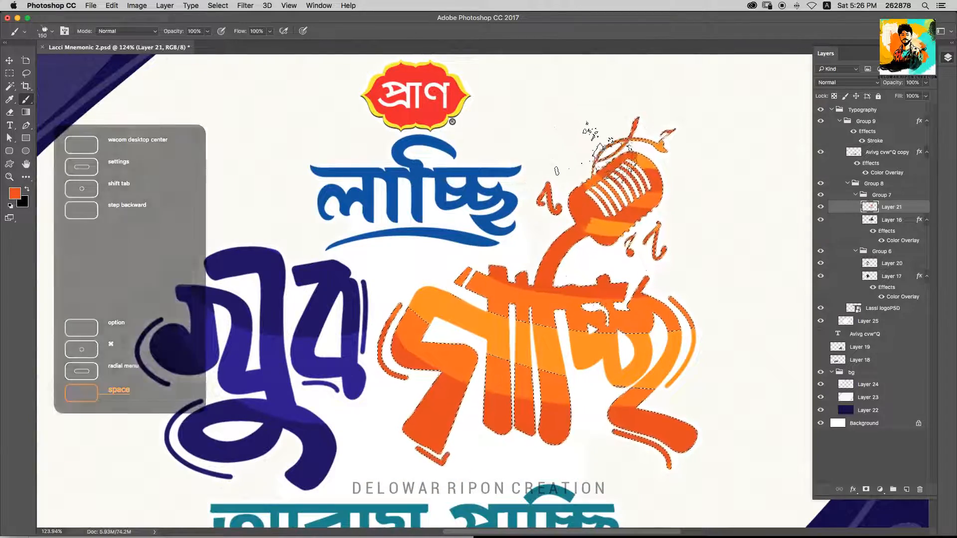
Enlarge the splatter brush to 300 px and texture the first orange letter with sampled light orange.
{"action": "key", "text": "]"}
{"action": "key", "text": "]"}
{"action": "key", "text": "]"}
{"action": "key", "text": "]"}
{"action": "key", "text": "]"}
{"action": "key", "text": "]"}
{"action": "left_click", "coordinate": [360, 320]}
{"action": "key", "text": "super+alt+z"}
{"action": "left_click", "coordinate": [421, 300], "text": "alt"}
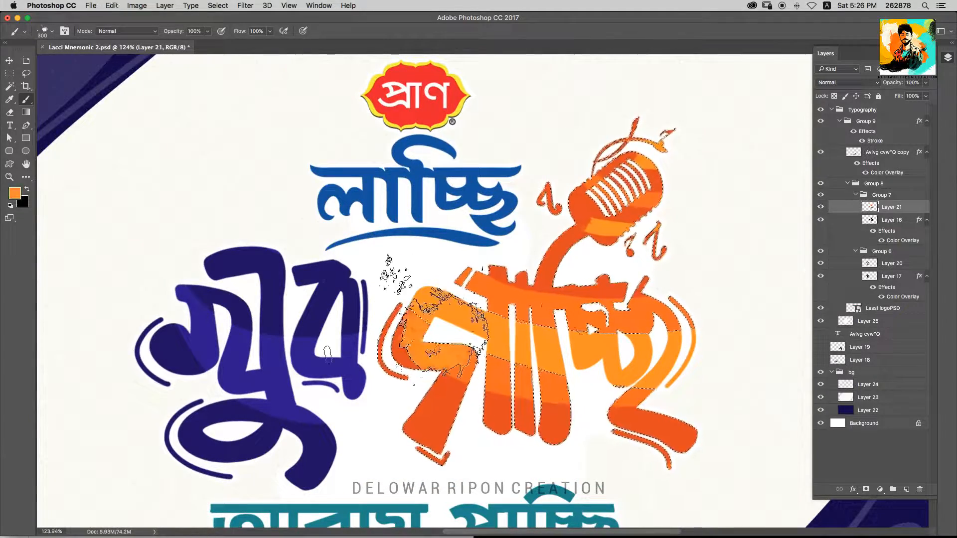
{"action": "left_click", "coordinate": [427, 344]}
{"action": "left_click", "coordinate": [429, 373]}
{"action": "left_click", "coordinate": [402, 380], "text": "alt"}
{"action": "left_click", "coordinate": [406, 380]}
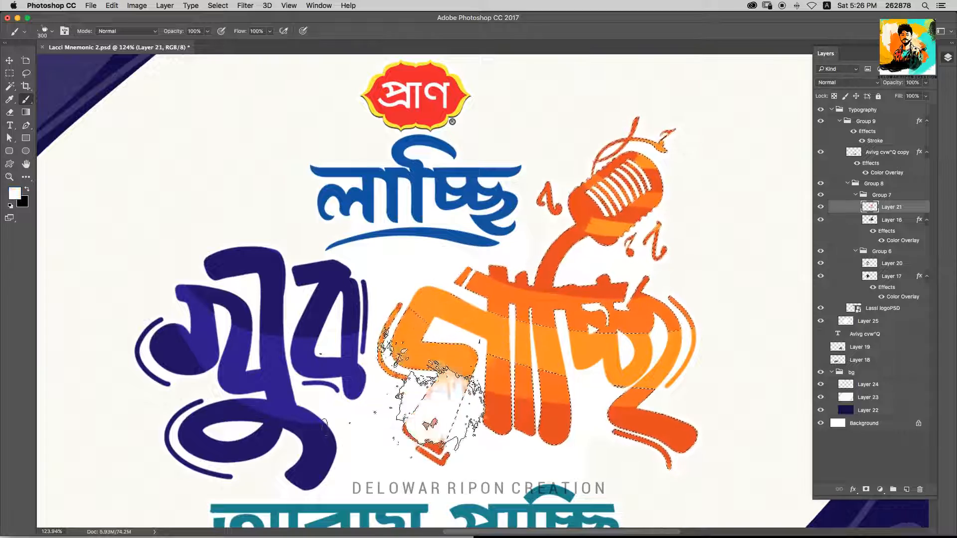
{"action": "key", "text": "super+alt+z"}
Sample the deep orange, texture the first orange letter's left side with a 175 px splatter brush, and deselect.
{"action": "left_click", "coordinate": [440, 400], "text": "alt"}
{"action": "key", "text": "["}
{"action": "key", "text": "["}
{"action": "key", "text": "["}
{"action": "key", "text": "["}
{"action": "key", "text": "["}
{"action": "left_click", "coordinate": [425, 382]}
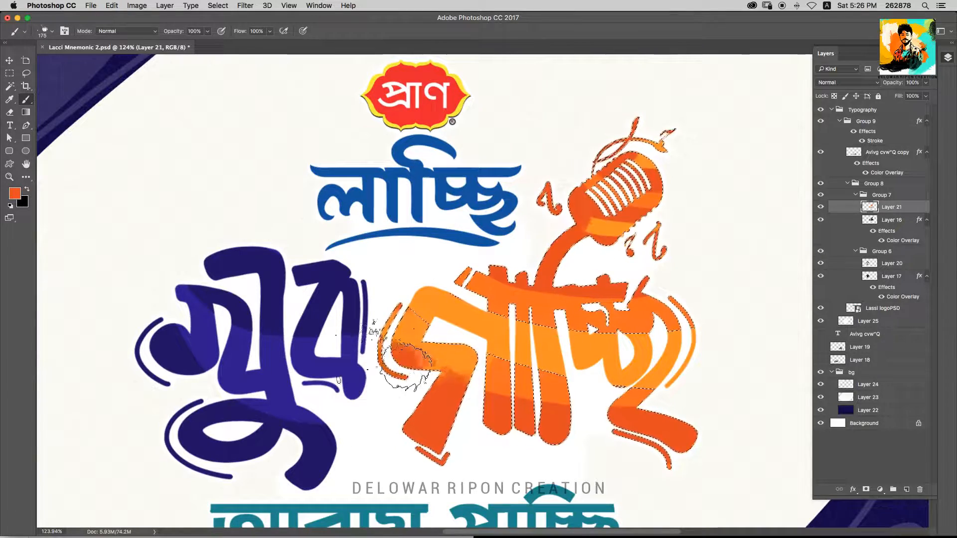
{"action": "left_click_drag", "start_coordinate": [394, 314], "coordinate": [415, 360]}
{"action": "key", "text": "super+d"}
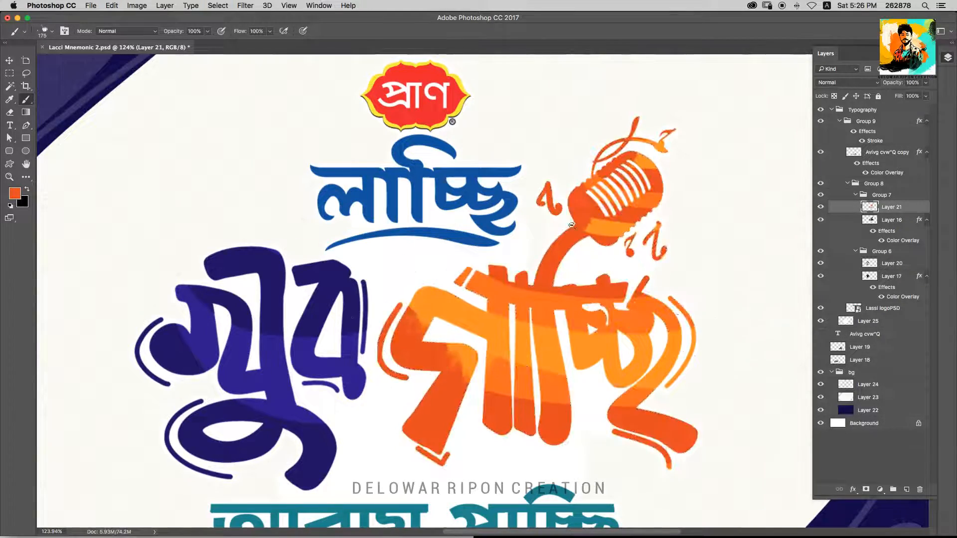
Splatter dark rust shading over the microphone stem and the ends of the orange letters, deselect, and save the document.
{"action": "left_click_drag", "start_coordinate": [640, 186], "coordinate": [673, 164]}
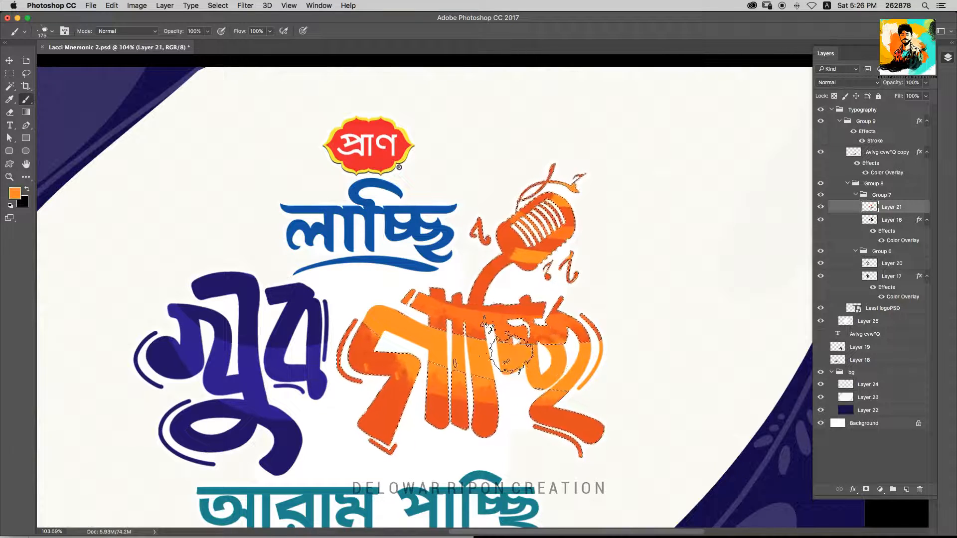
{"action": "left_click", "coordinate": [16, 196]}
{"action": "left_click", "coordinate": [489, 290]}
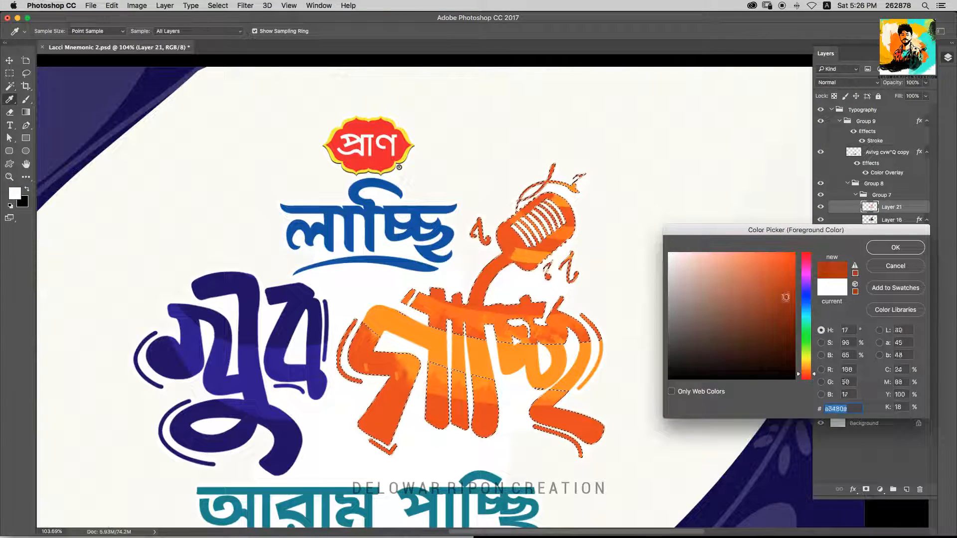
{"action": "key", "text": "Return"}
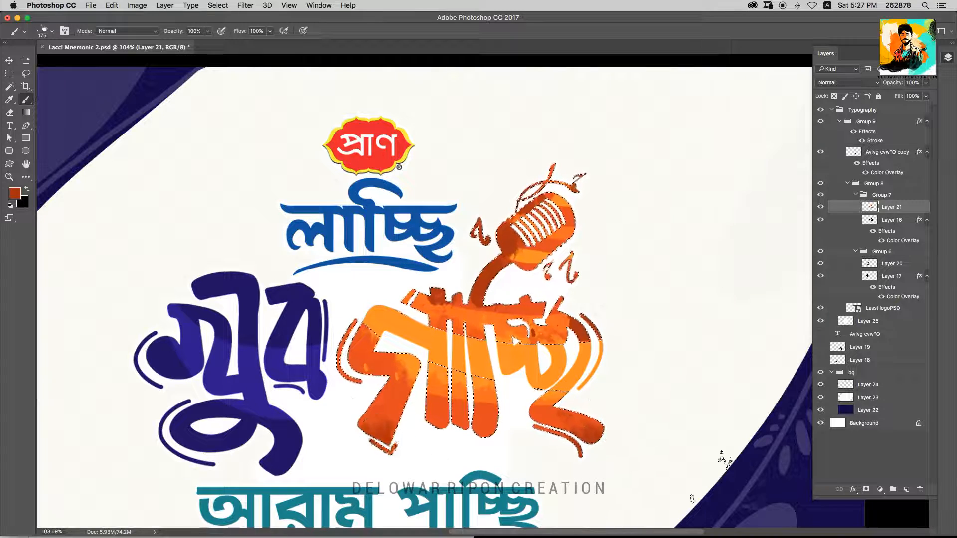
{"action": "left_click", "coordinate": [374, 458]}
{"action": "key", "text": "super+d"}
{"action": "key", "text": "super+0"}
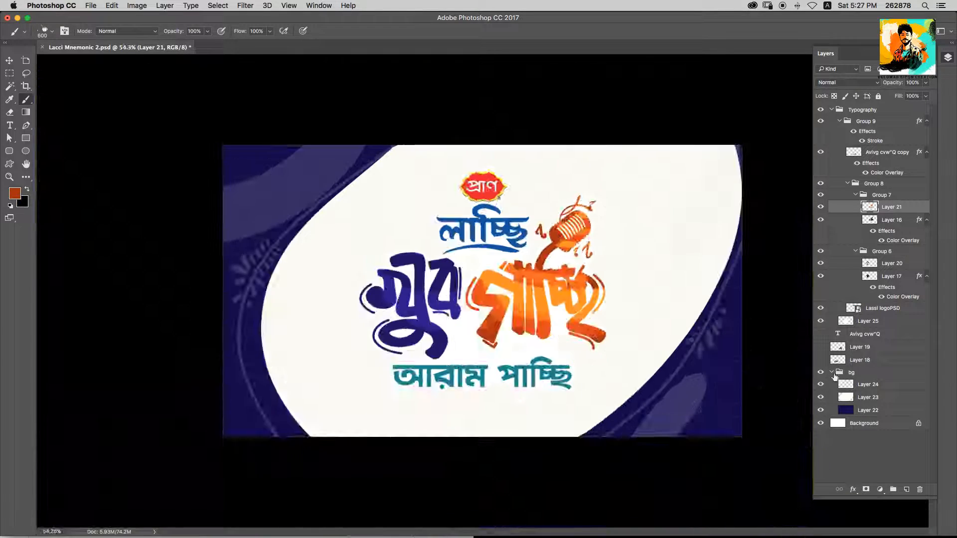
{"action": "key", "text": "super+s"}
Select Layer 20 in Group 6 and load the navy lettering of Layer 17 as a selection.
{"action": "key", "text": "v"}
{"action": "mouse_move", "coordinate": [399, 304]}
{"action": "left_mouse_down"}
{"action": "mouse_move", "coordinate": [450, 297]}
{"action": "mouse_move", "coordinate": [370, 311]}
{"action": "mouse_move", "coordinate": [398, 306]}
{"action": "left_mouse_up"}
{"action": "mouse_move", "coordinate": [381, 274]}
{"action": "left_mouse_down"}
{"action": "mouse_move", "coordinate": [390, 254]}
{"action": "mouse_move", "coordinate": [381, 274]}
{"action": "left_mouse_up"}
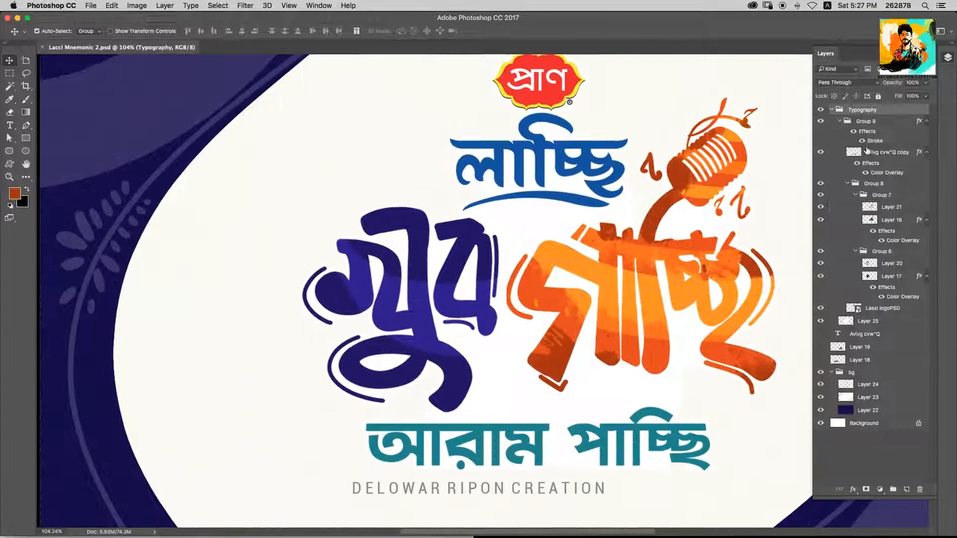
{"action": "left_click", "coordinate": [868, 278]}
{"action": "left_click", "coordinate": [869, 264]}
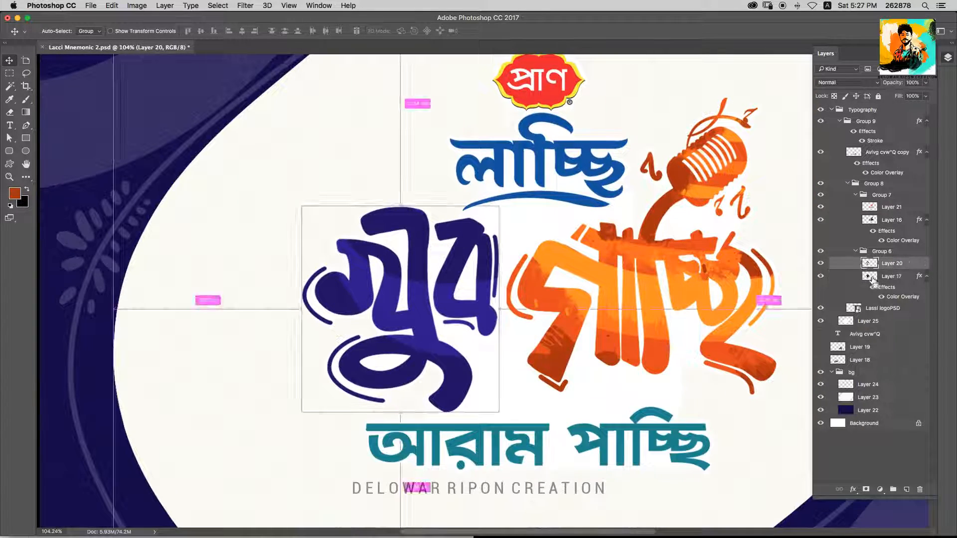
{"action": "left_click", "coordinate": [868, 277], "text": "super"}
Texture the navy lettering on Layer 20 with dark navy splatter sampled from the letters.
{"action": "key", "text": "b"}
{"action": "left_click", "coordinate": [420, 253], "text": "alt"}
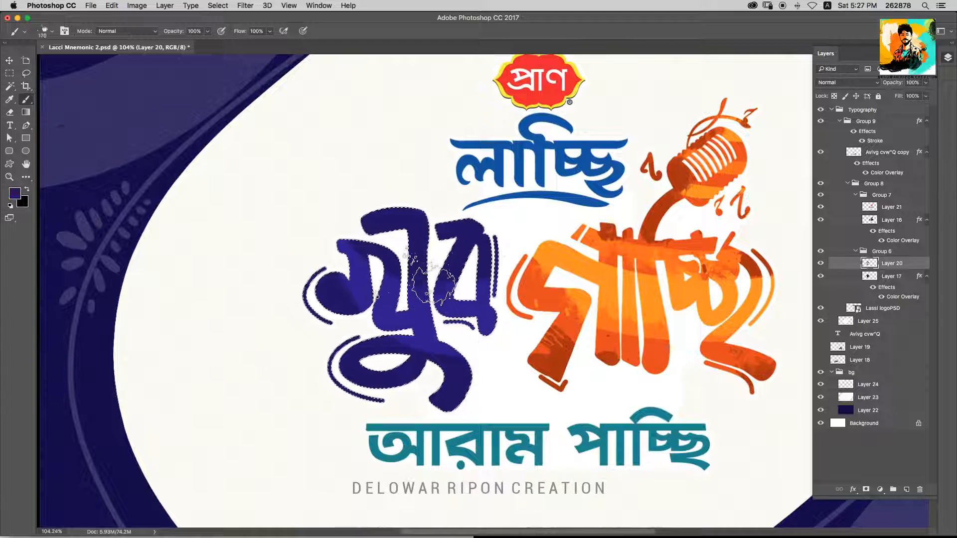
{"action": "key", "text": "space"}
{"action": "key", "text": "super+z"}
Sample the blue of the Lassi logo, splatter it over the first navy letter with a 400 px brush, and deselect.
{"action": "left_click", "coordinate": [494, 169], "text": "alt"}
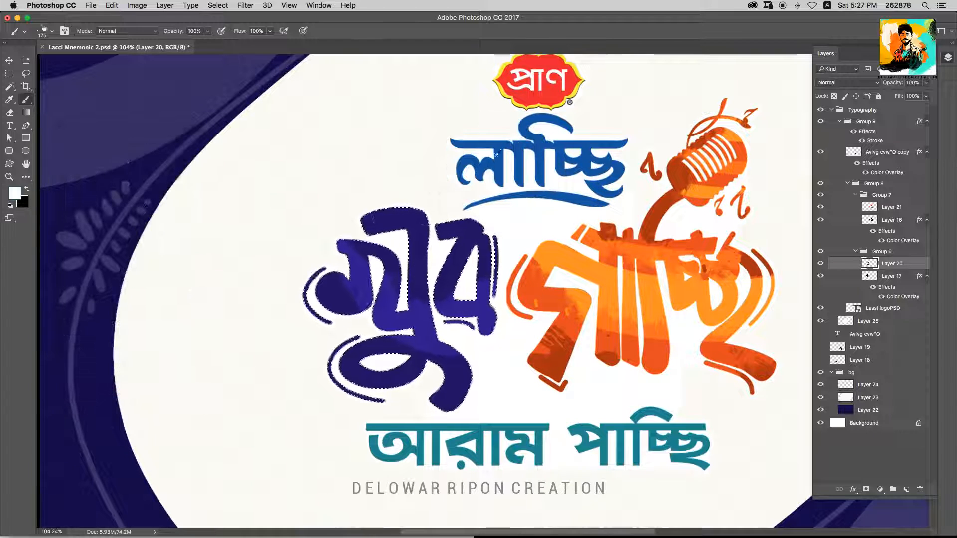
{"action": "scroll", "coordinate": [424, 348], "scroll_direction": "down", "scroll_amount": 1}
{"action": "key", "text": "bracketright"}
{"action": "key", "text": "bracketright"}
{"action": "key", "text": "bracketright"}
{"action": "key", "text": "bracketright"}
{"action": "key", "text": "bracketright"}
{"action": "key", "text": "bracketright"}
{"action": "key", "text": "bracketright"}
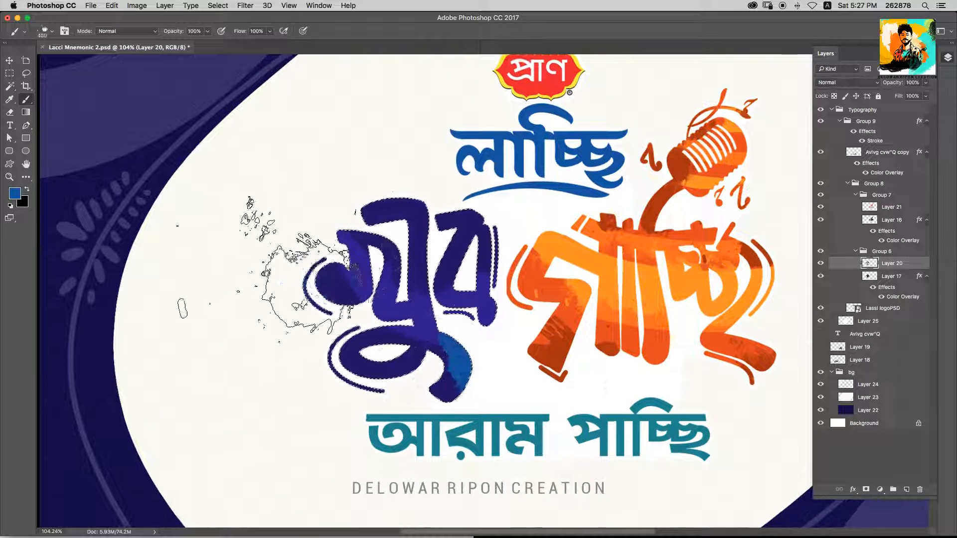
{"action": "left_click", "coordinate": [277, 267]}
{"action": "left_click", "coordinate": [401, 177]}
{"action": "key", "text": "super+z"}
{"action": "key", "text": "super+d"}
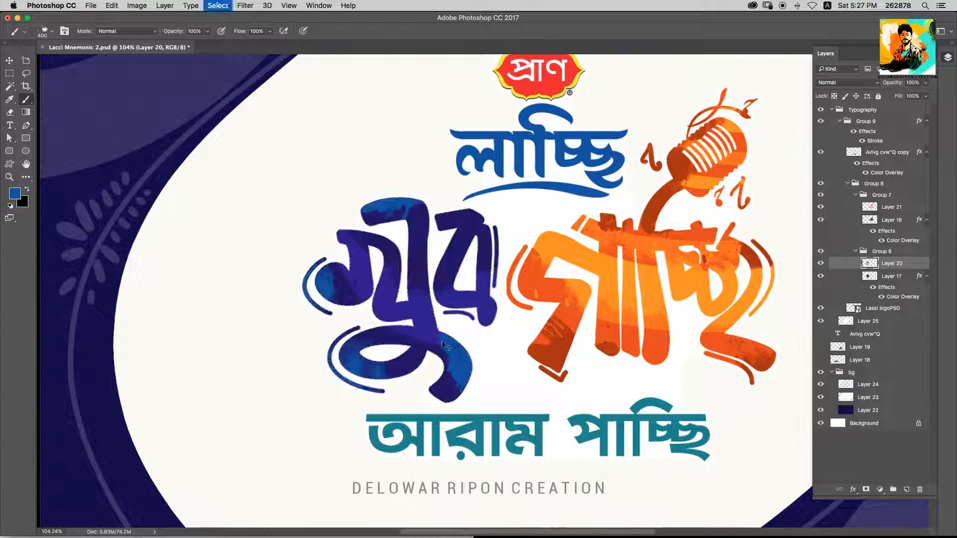
Restore the navy lettering selection, add blue splatter to the top of the second navy letter, and deselect.
{"action": "scroll", "coordinate": [628, 321], "scroll_direction": "down", "scroll_amount": 10}
{"action": "scroll", "coordinate": [627, 320], "scroll_direction": "up", "scroll_amount": 10}
{"action": "key", "text": "super+z"}
{"action": "left_click", "coordinate": [371, 177]}
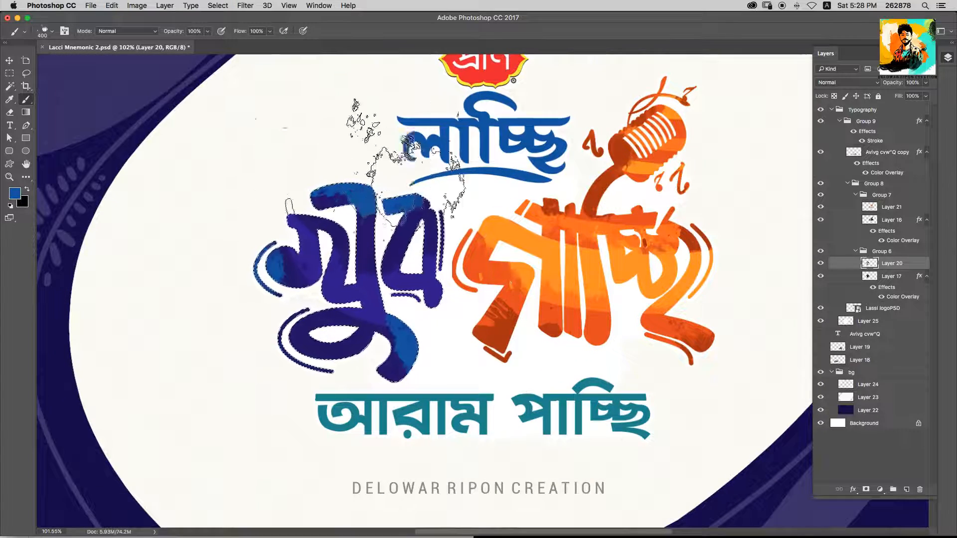
{"action": "key", "text": "super+d"}
Check the textured lettering up close and save the document.
{"action": "scroll", "coordinate": [629, 233], "scroll_direction": "down", "scroll_amount": 8}
{"action": "scroll", "coordinate": [629, 233], "scroll_direction": "up", "scroll_amount": 4}
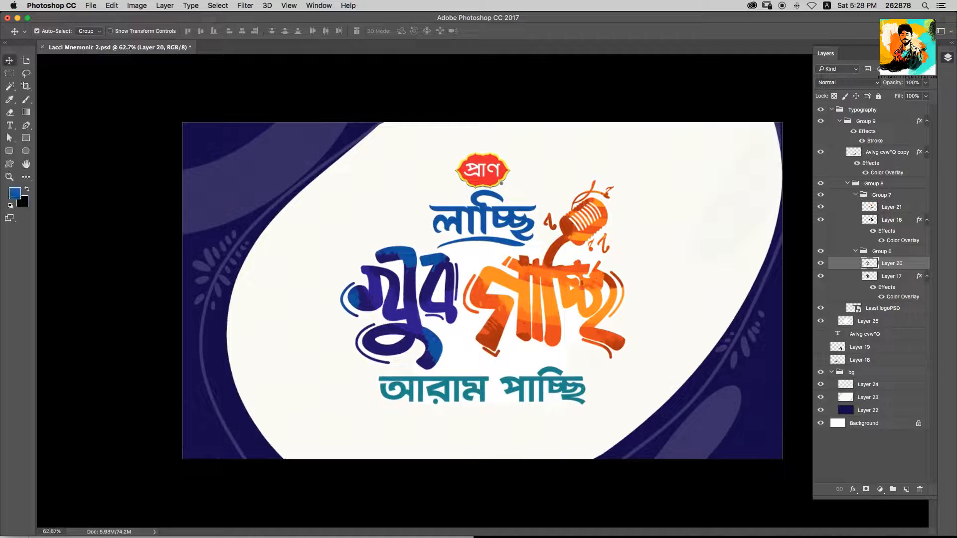
{"action": "scroll", "coordinate": [629, 232], "scroll_direction": "up", "scroll_amount": 5}
{"action": "scroll", "coordinate": [629, 274], "scroll_direction": "up", "scroll_amount": 6}
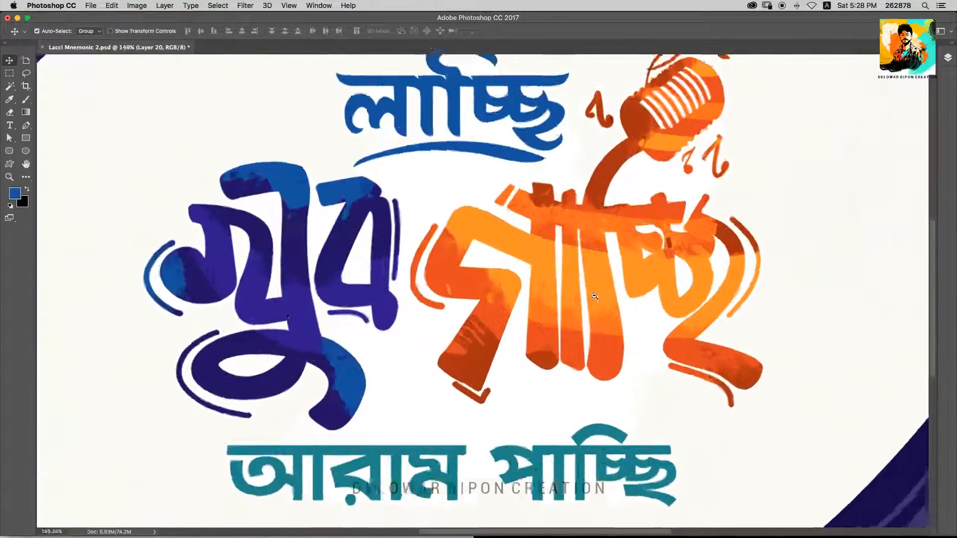
{"action": "scroll", "coordinate": [646, 285], "scroll_direction": "down", "scroll_amount": 7}
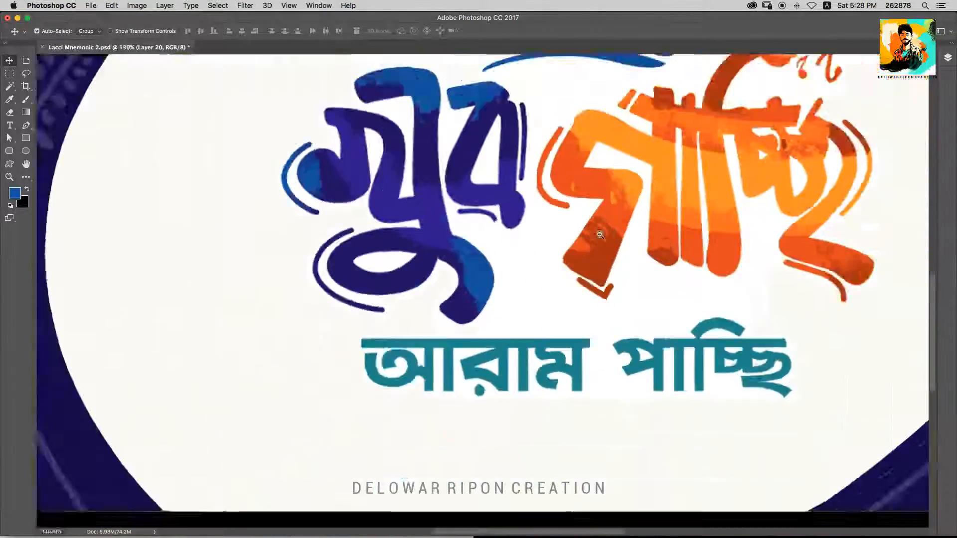
{"action": "key", "text": "super+s"}
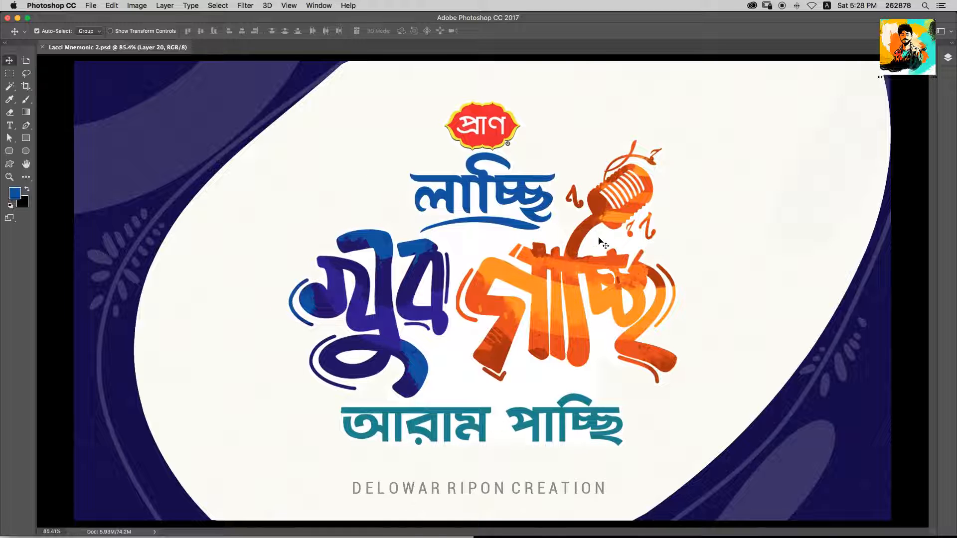